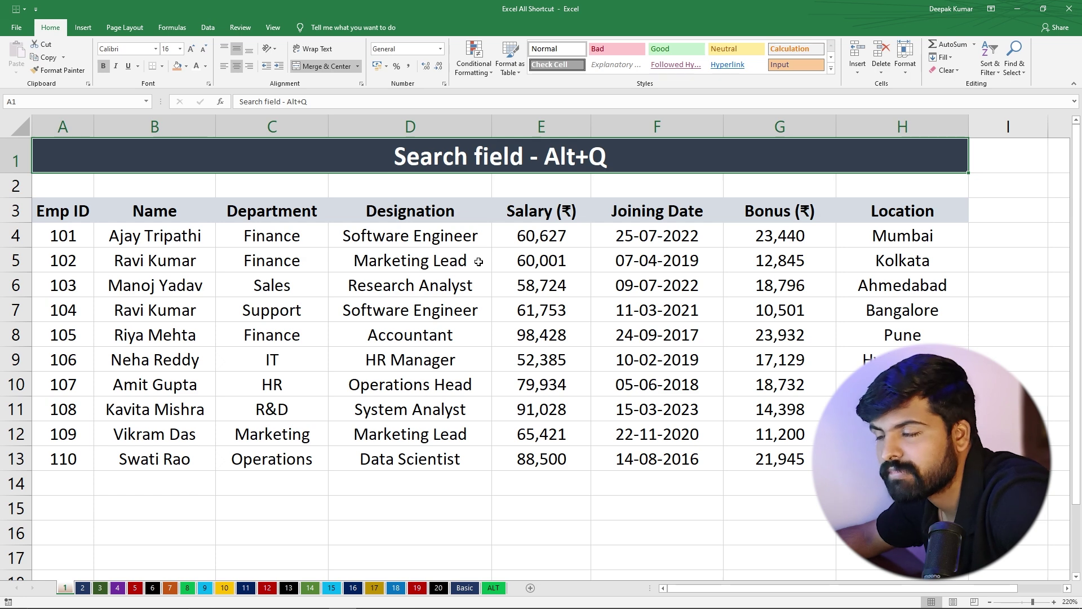
# Search the available commands for "bold" and dismiss the results
pyautogui.hotkey('alt', 'q')
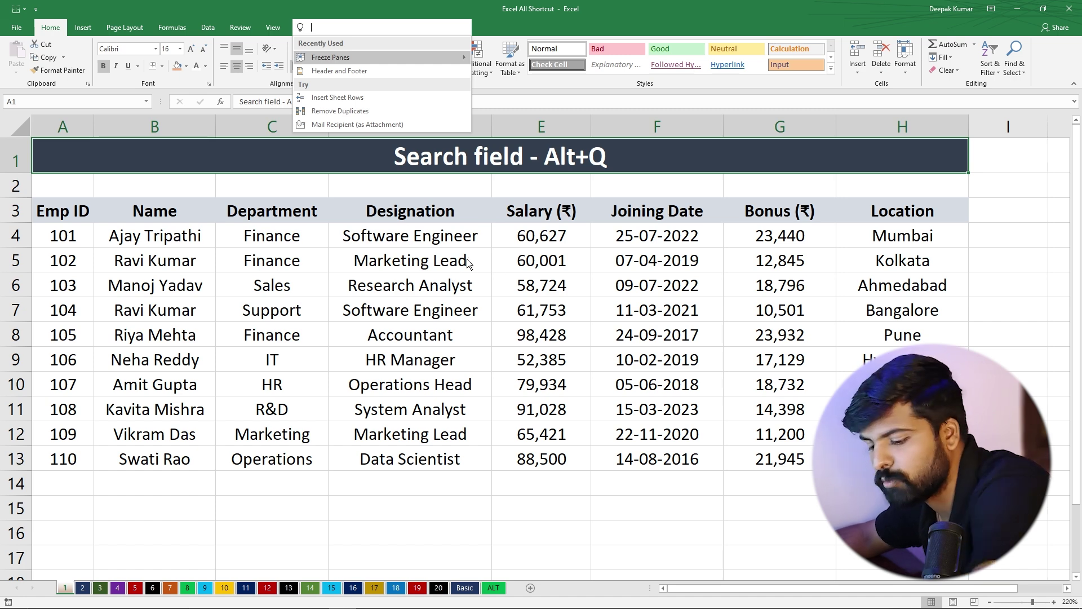
pyautogui.write('bold')
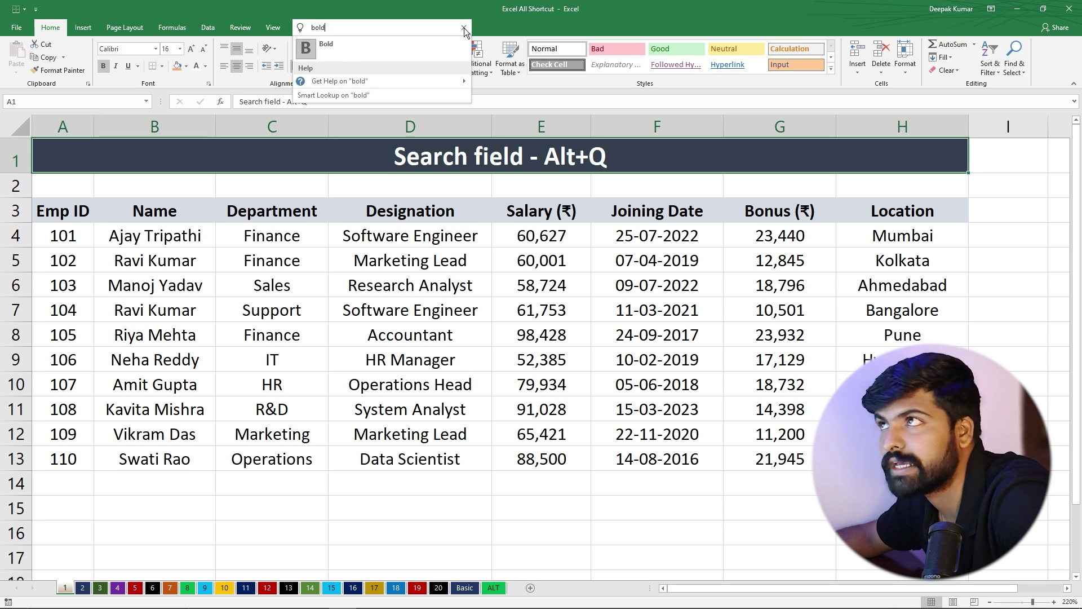
pyautogui.press('Escape')
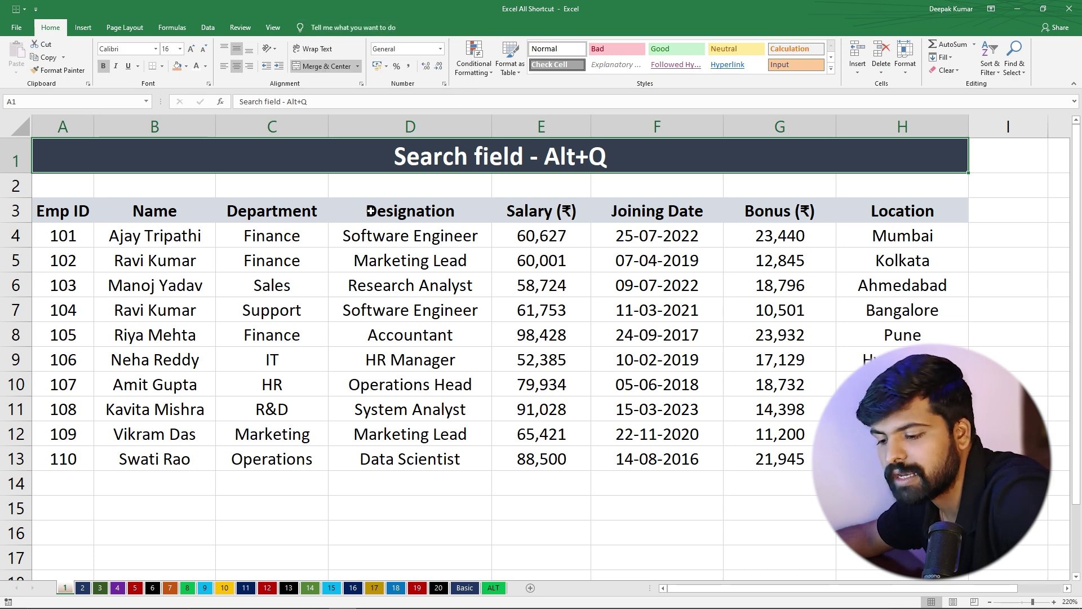
# Find the Freeze Panes command by searching for "free" and freeze the top row of sheet 1
pyautogui.hotkey('alt', 'q')
pyautogui.write('free')
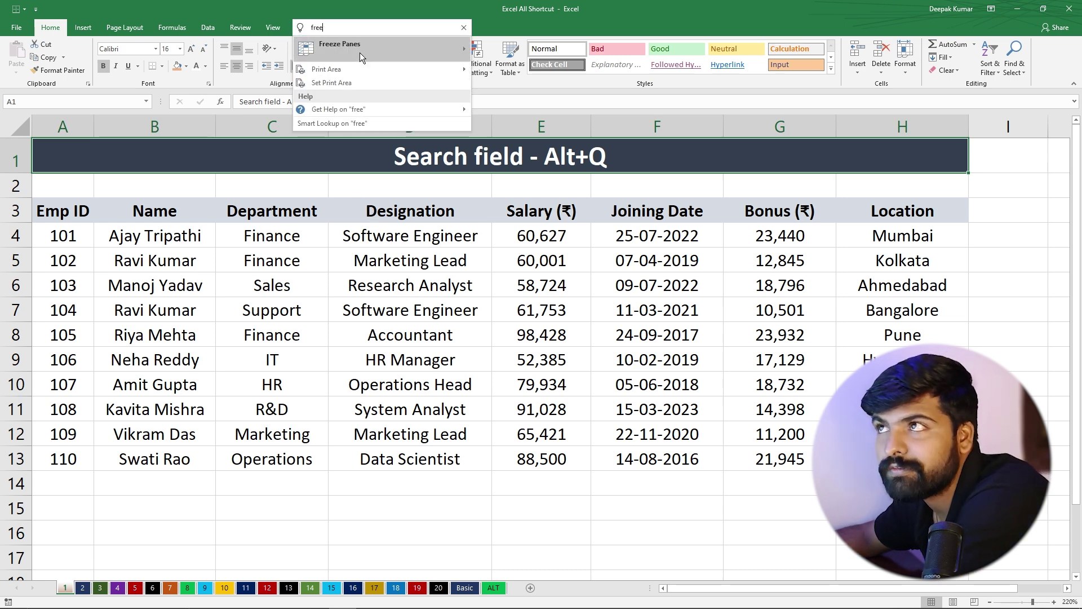
pyautogui.moveTo(360, 52)
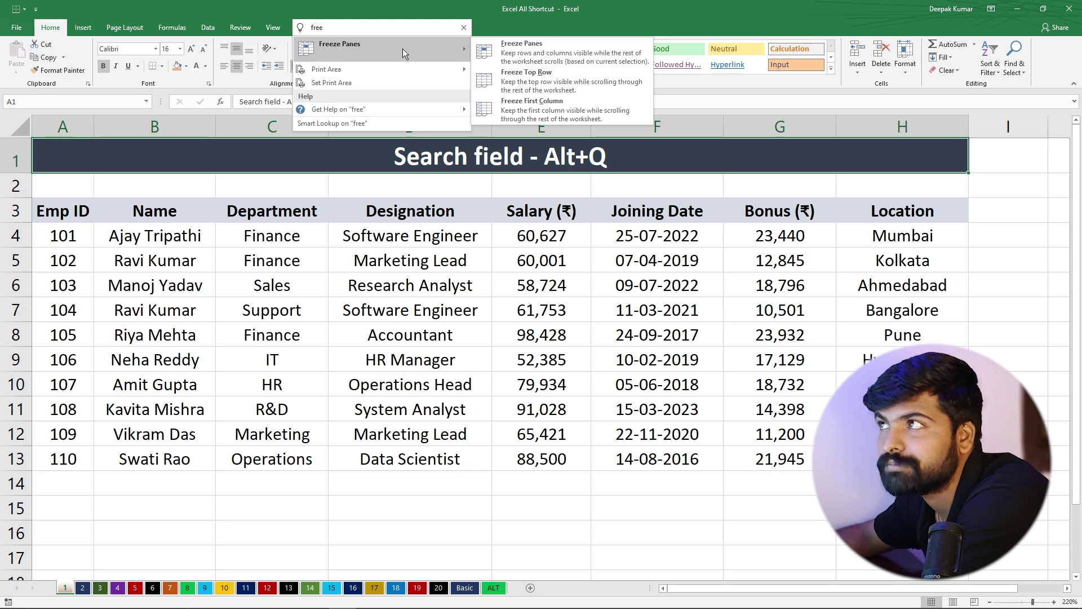
pyautogui.click(532, 76)
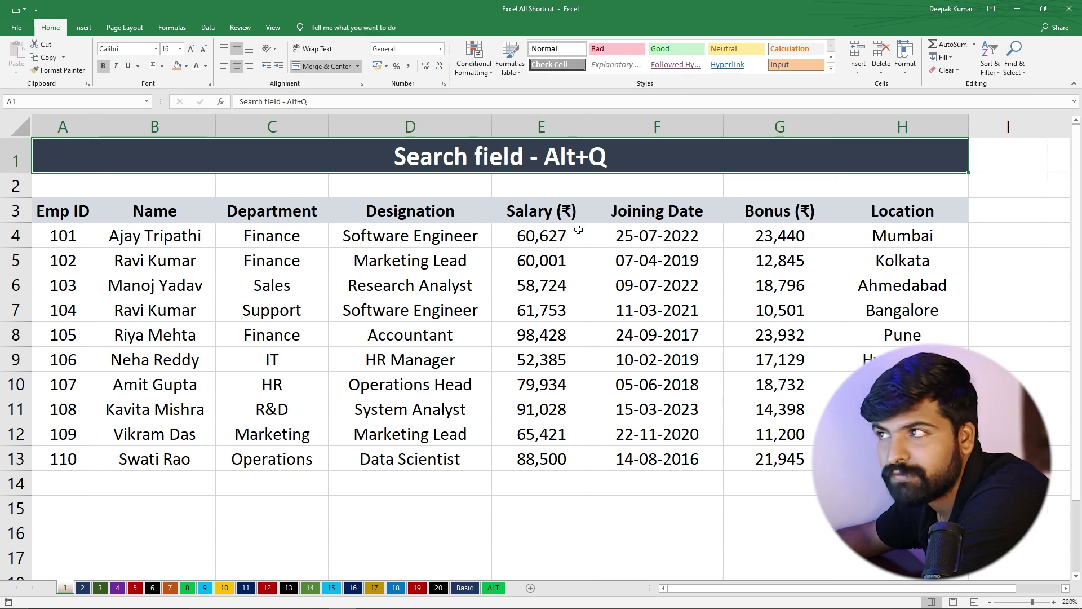
pyautogui.scroll(-11, 476, 259)
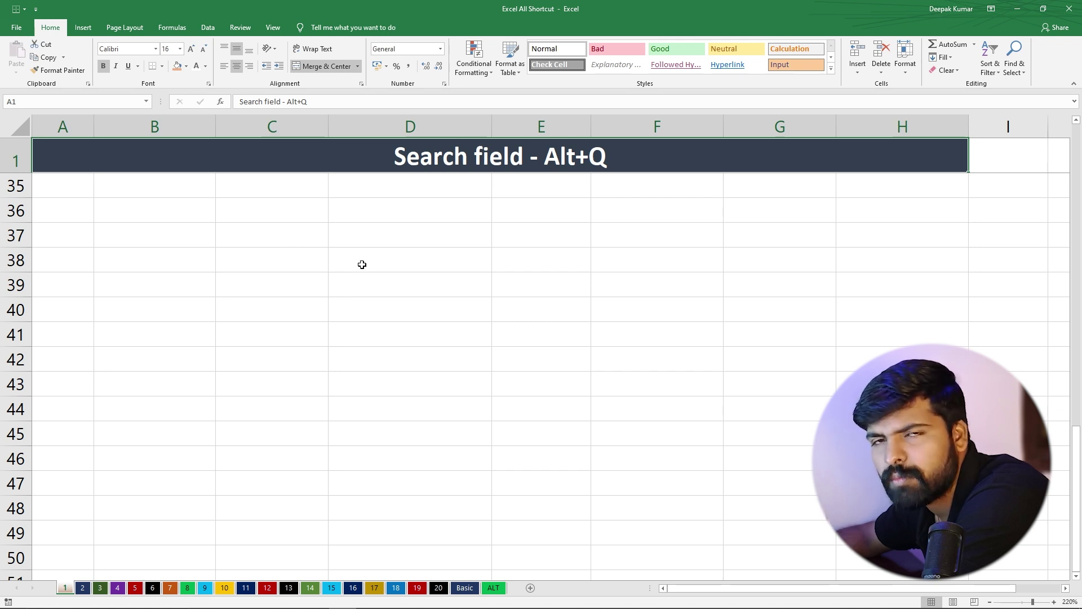
# On sheet 2, hide row 10 and unhide it again
pyautogui.click(82, 588)
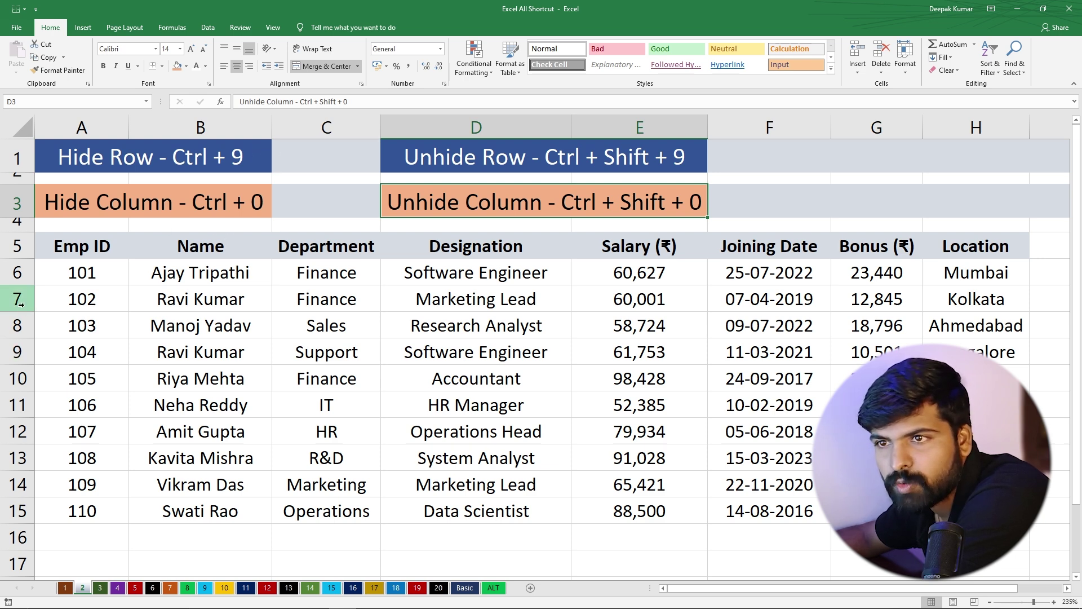
pyautogui.click(58, 377)
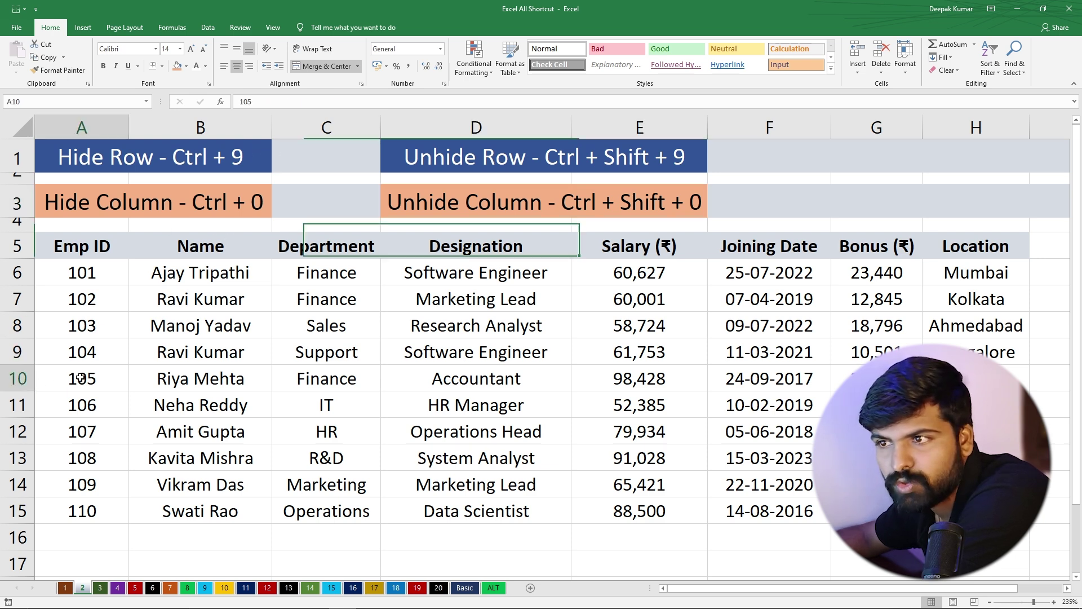
pyautogui.click(179, 383)
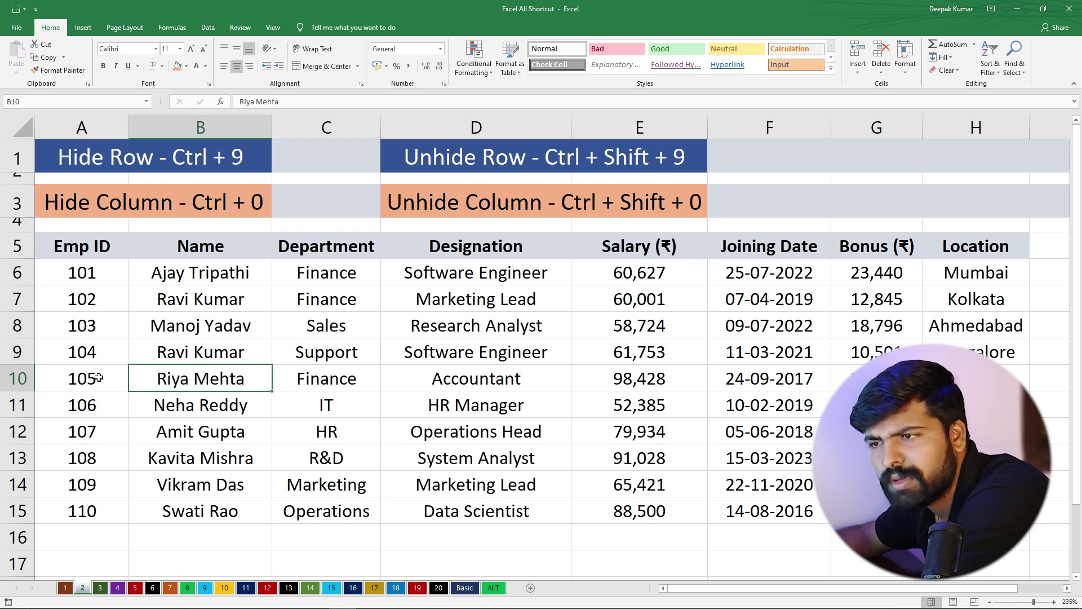
pyautogui.click(473, 378)
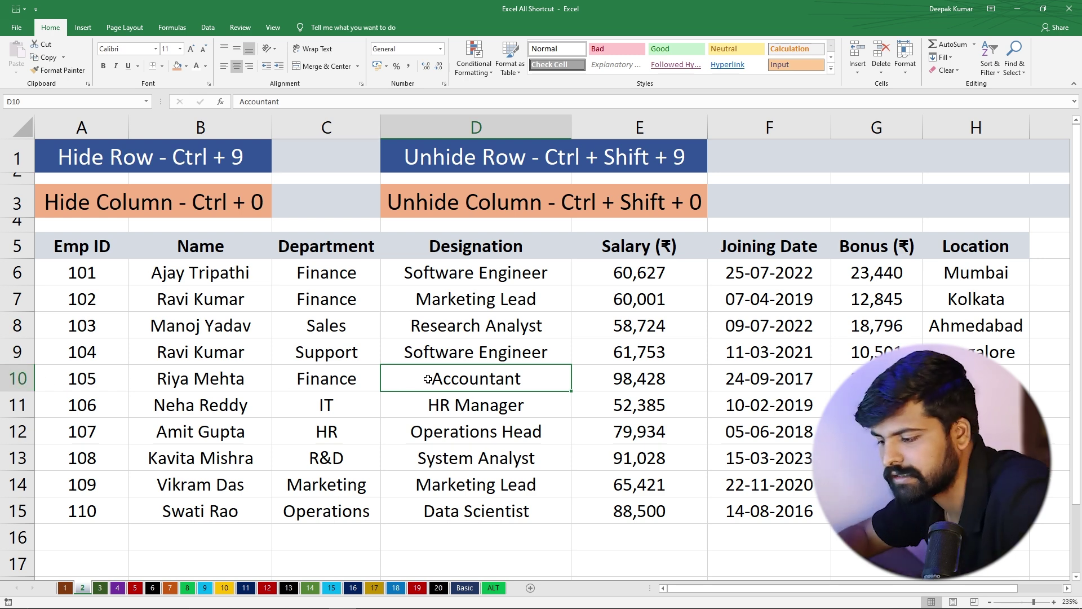
pyautogui.hotkey('ctrl', '9')
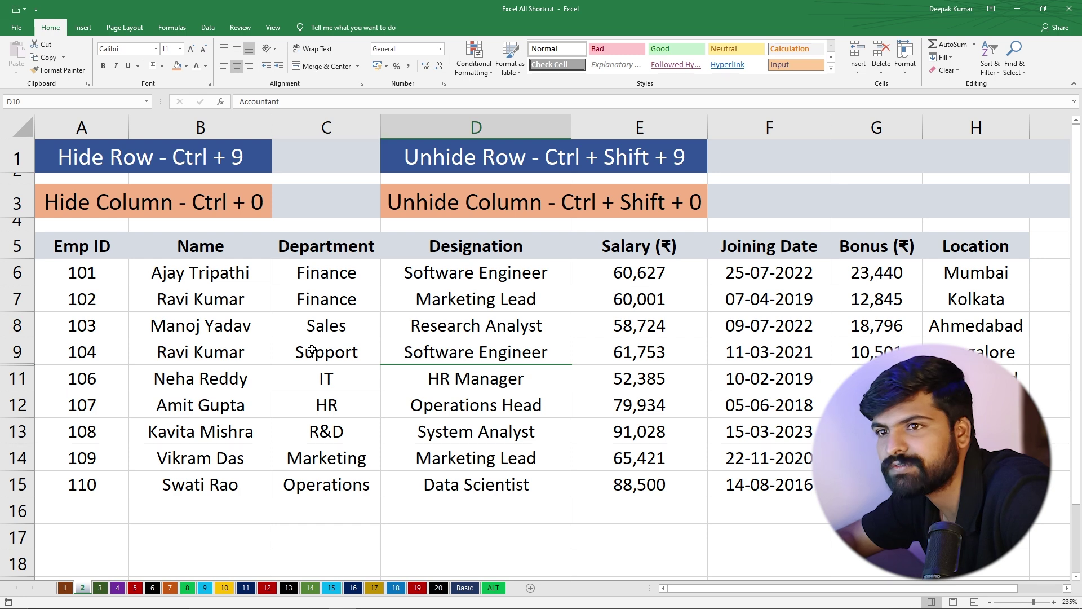
pyautogui.hotkey('ctrl', 'shift', '9')
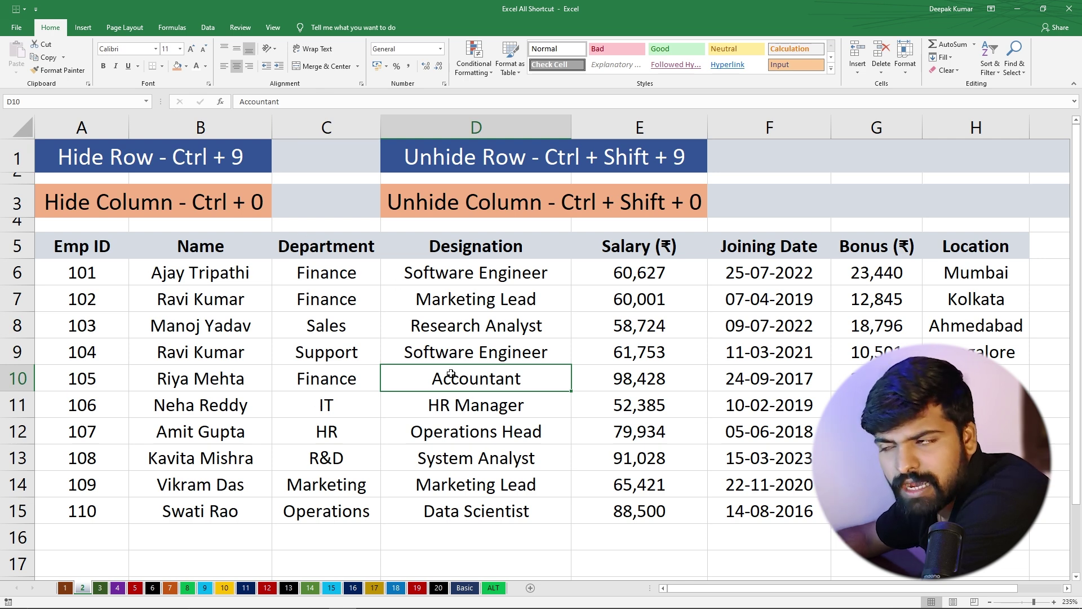
# Hide column C and restore it by pulling its header boundary open, and repeat the same with row 10
pyautogui.click(310, 428)
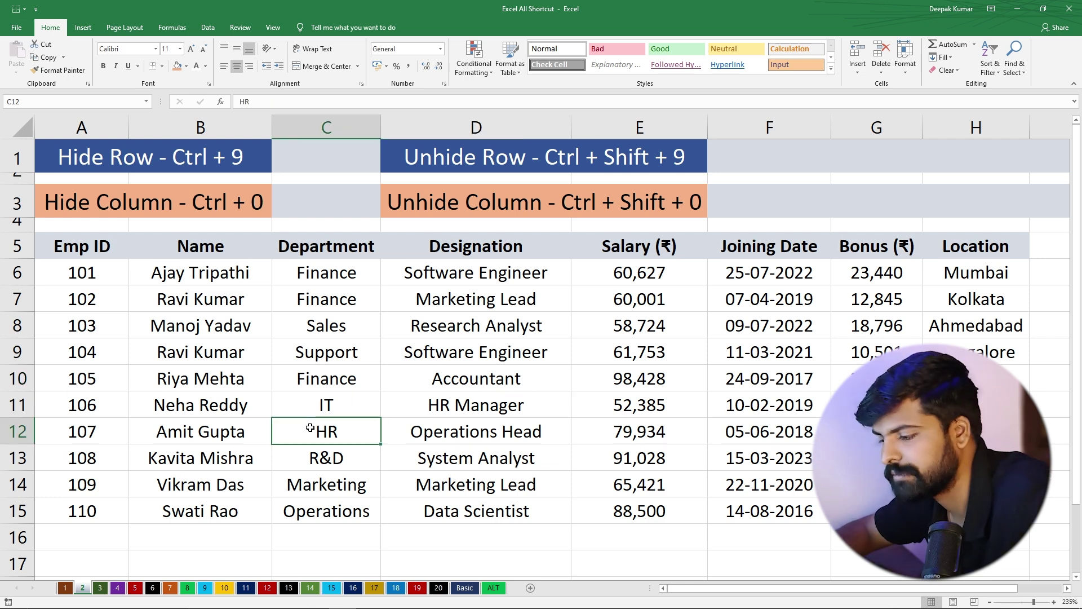
pyautogui.hotkey('ctrl', '0')
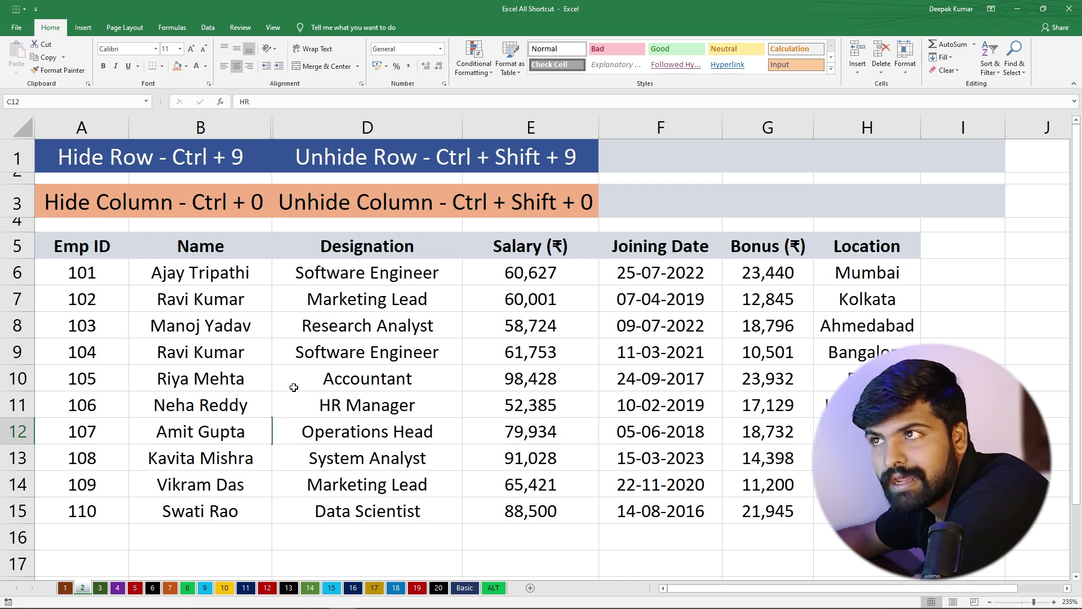
pyautogui.press('Up')
pyautogui.press('Up')
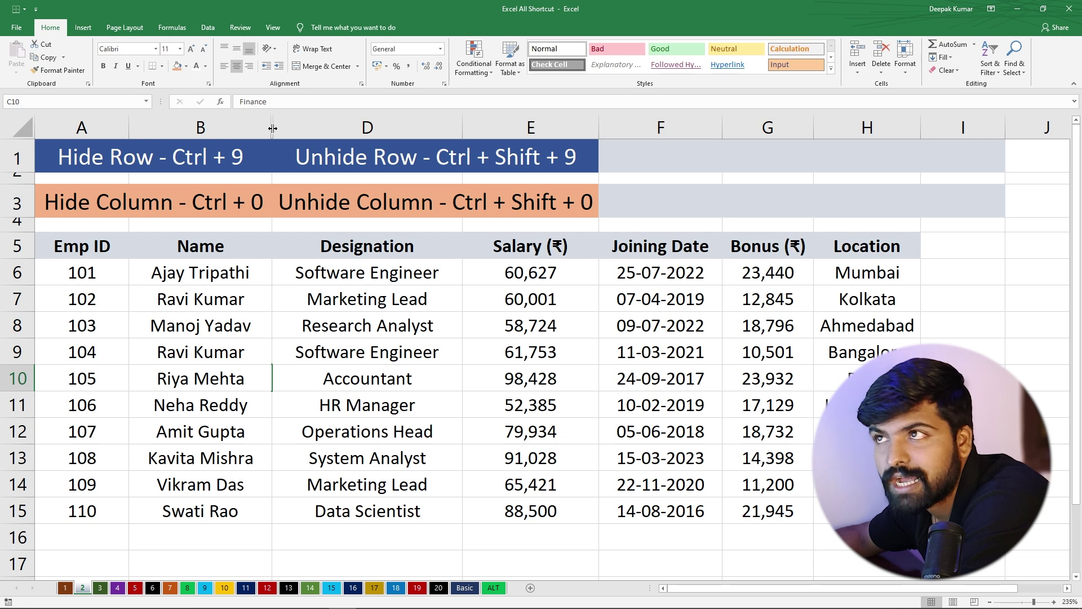
pyautogui.moveTo(273, 129); pyautogui.dragTo(381, 129)
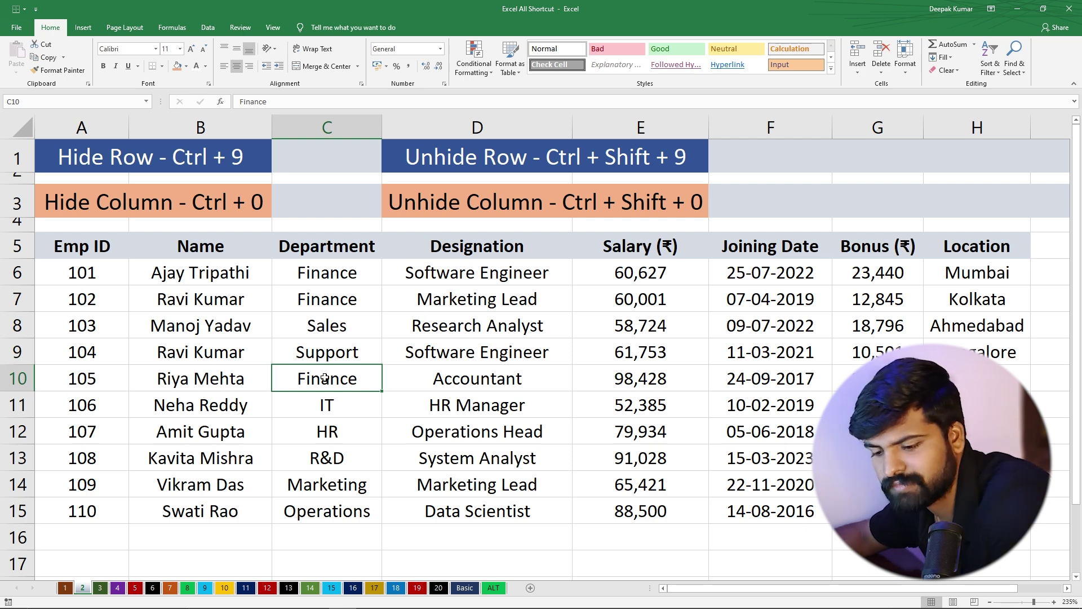
pyautogui.hotkey('ctrl', '9')
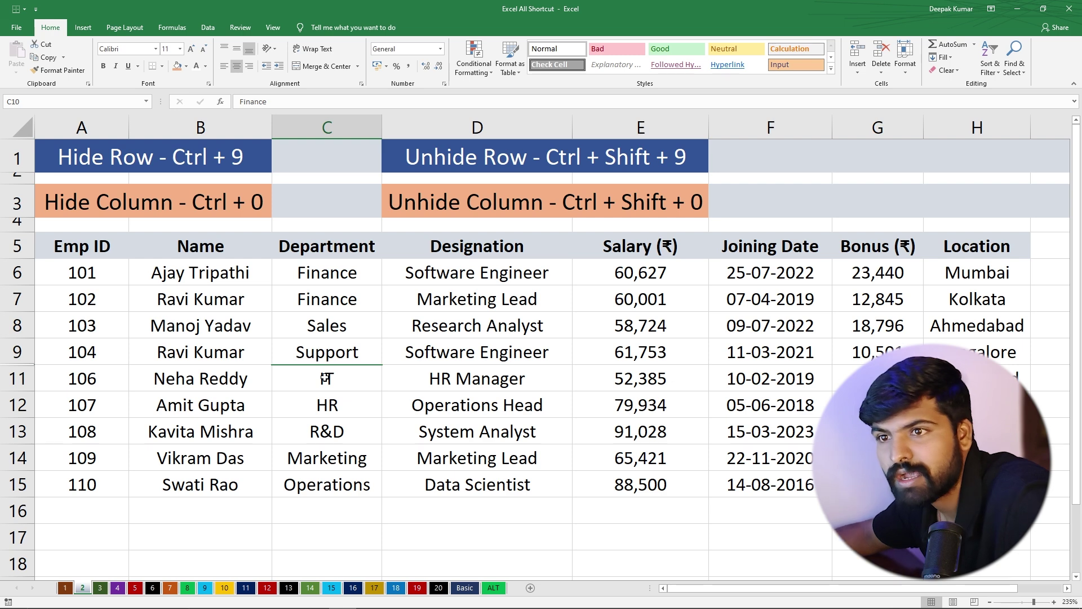
pyautogui.moveTo(17, 366); pyautogui.dragTo(17, 392)
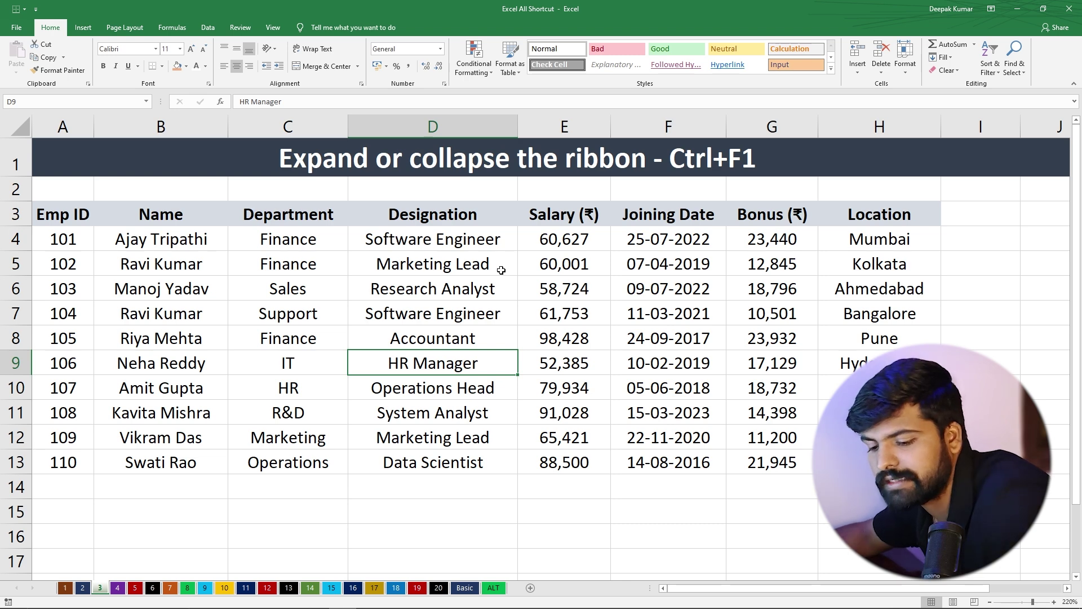
# On sheet 3, collapse and expand the ribbon twice, ending with the Insert commands shown
pyautogui.hotkey('ctrl', 'F1')
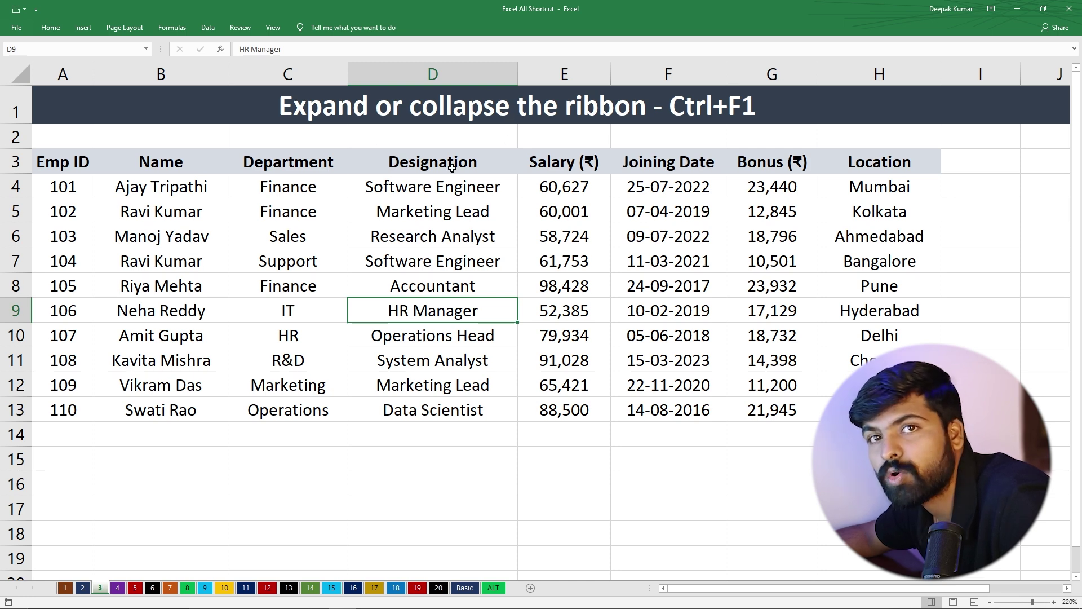
pyautogui.hotkey('ctrl', 'F1')
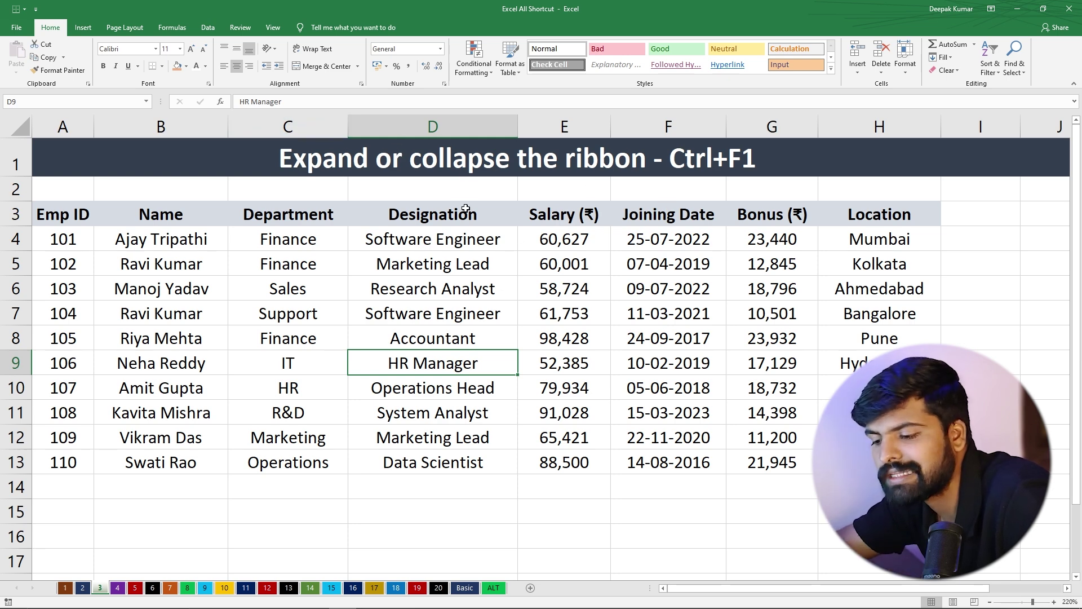
pyautogui.hotkey('ctrl', 'F1')
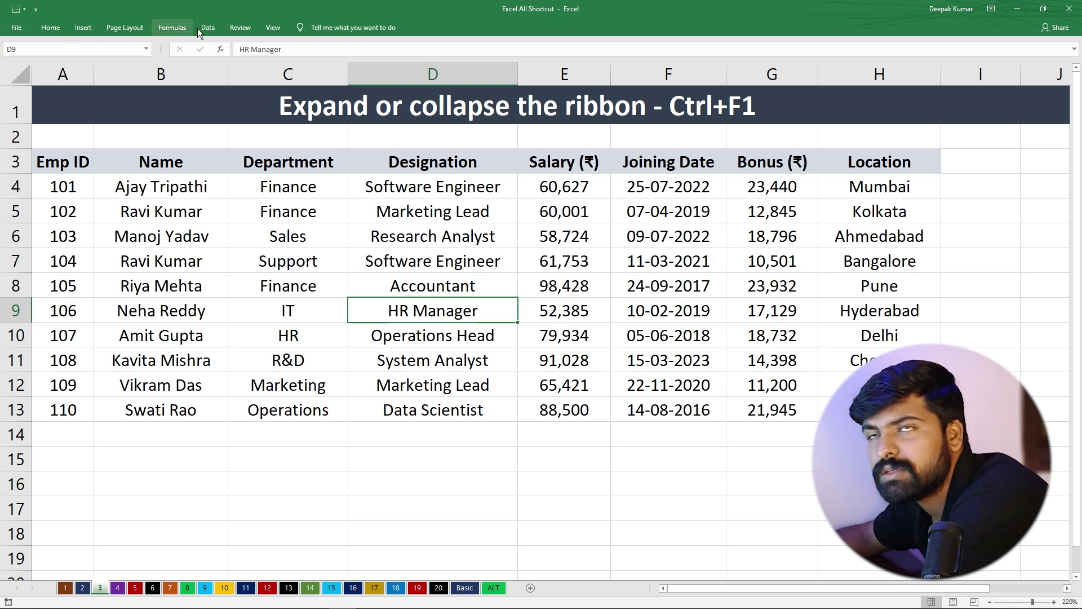
pyautogui.click(76, 26)
pyautogui.hotkey('ctrl', 'F1')
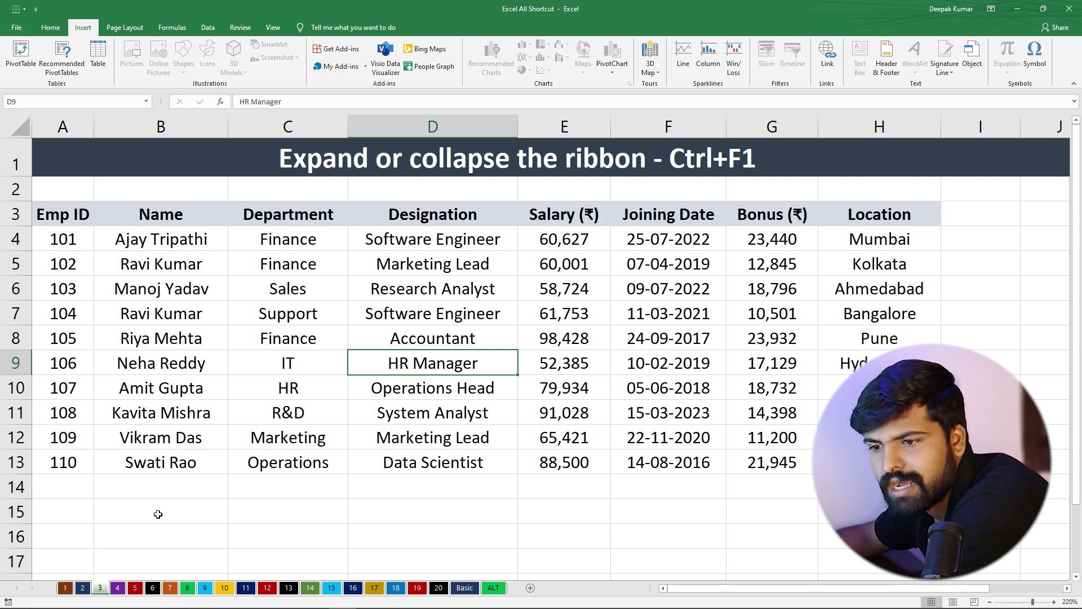
# On sheet 4, select the Salary values in E4:E13
pyautogui.click(118, 587)
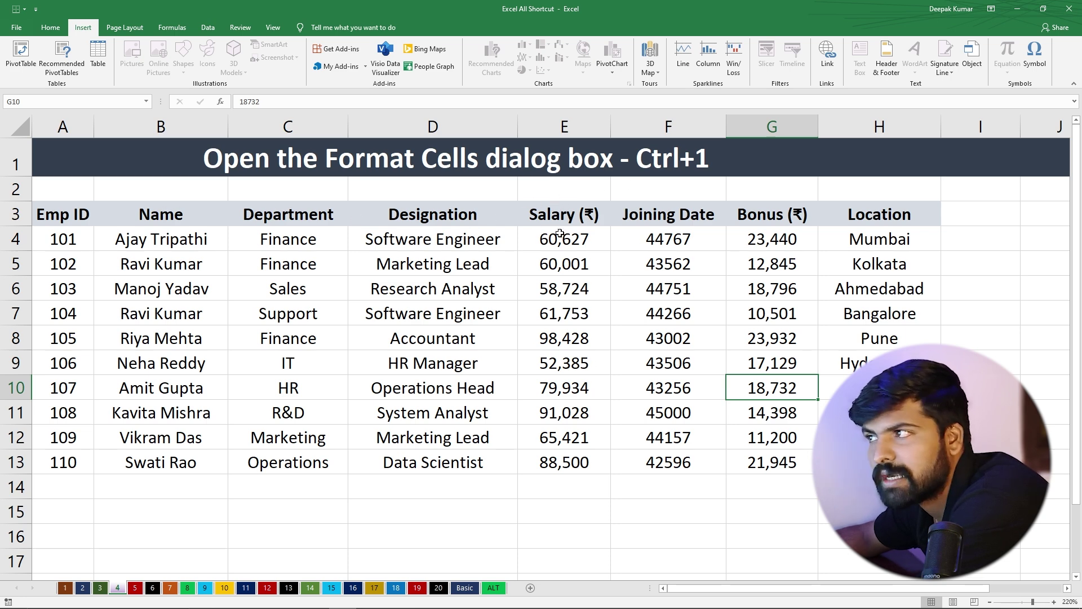
pyautogui.moveTo(550, 239); pyautogui.dragTo(564, 470)
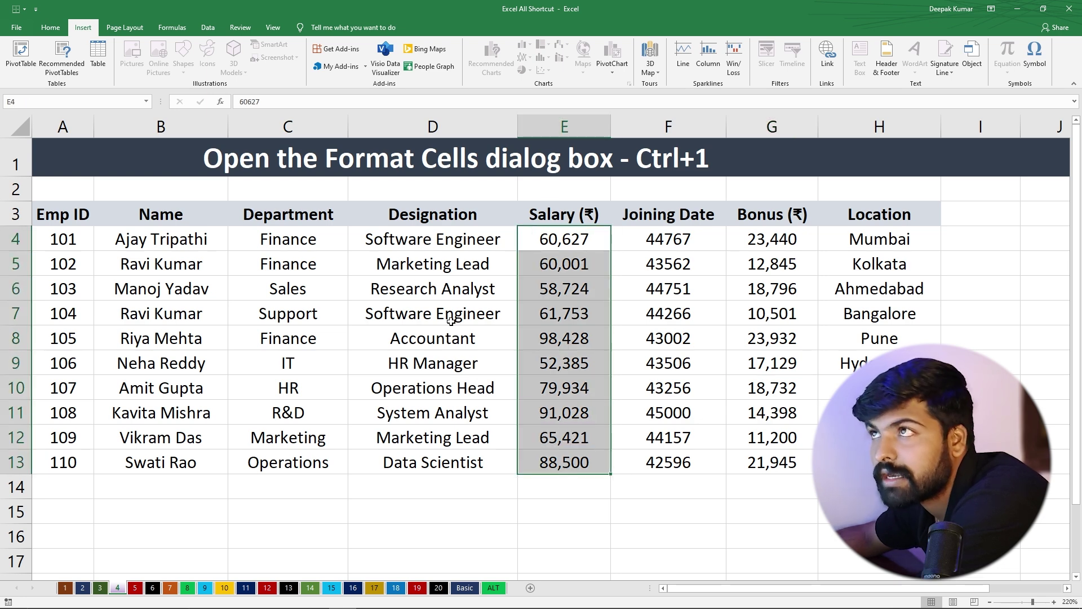
# View the additional number formats for the selected salaries in the Format Cells dialog and close it without changes
pyautogui.click(52, 28)
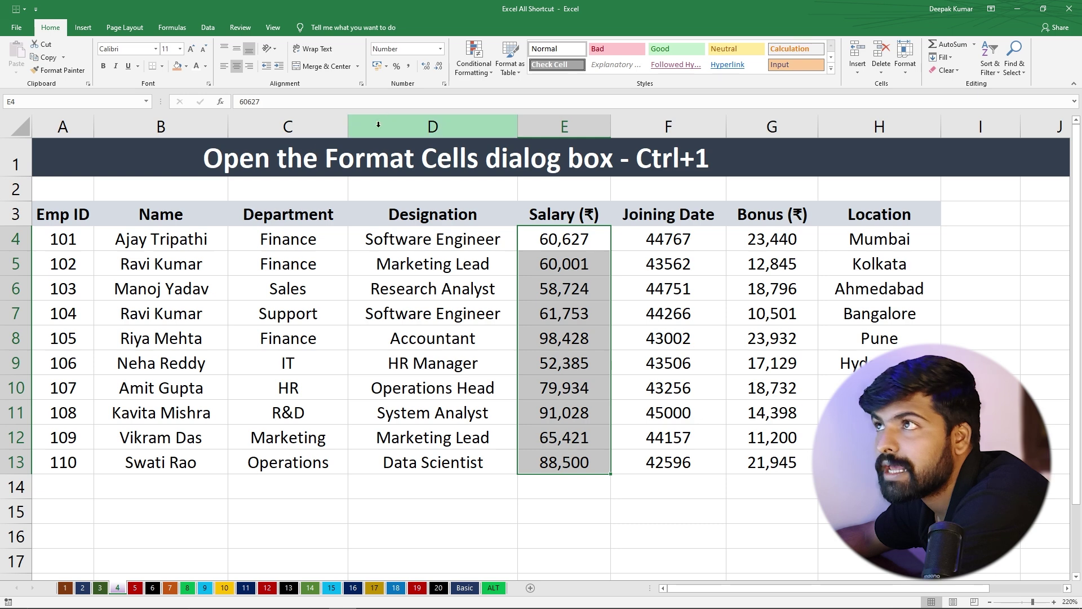
pyautogui.click(440, 50)
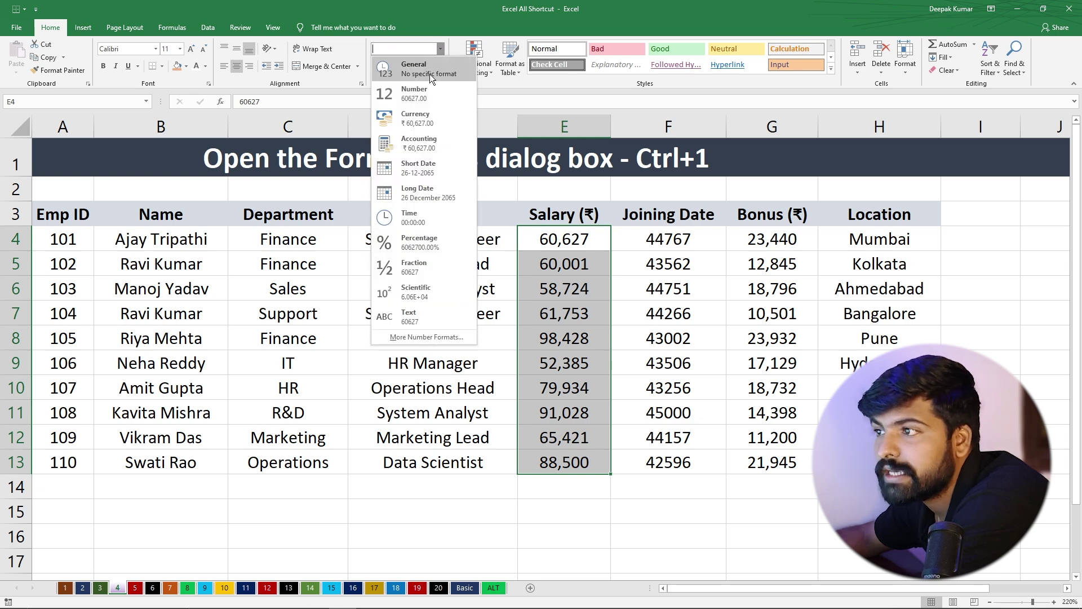
pyautogui.click(418, 341)
pyautogui.moveTo(390, 169); pyautogui.dragTo(245, 167)
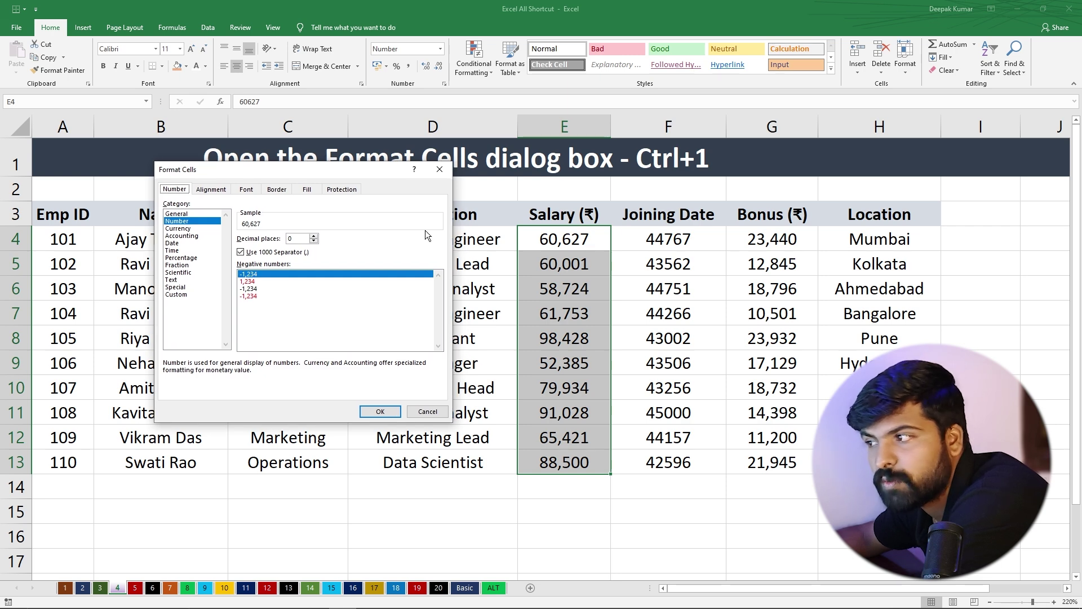
pyautogui.click(439, 171)
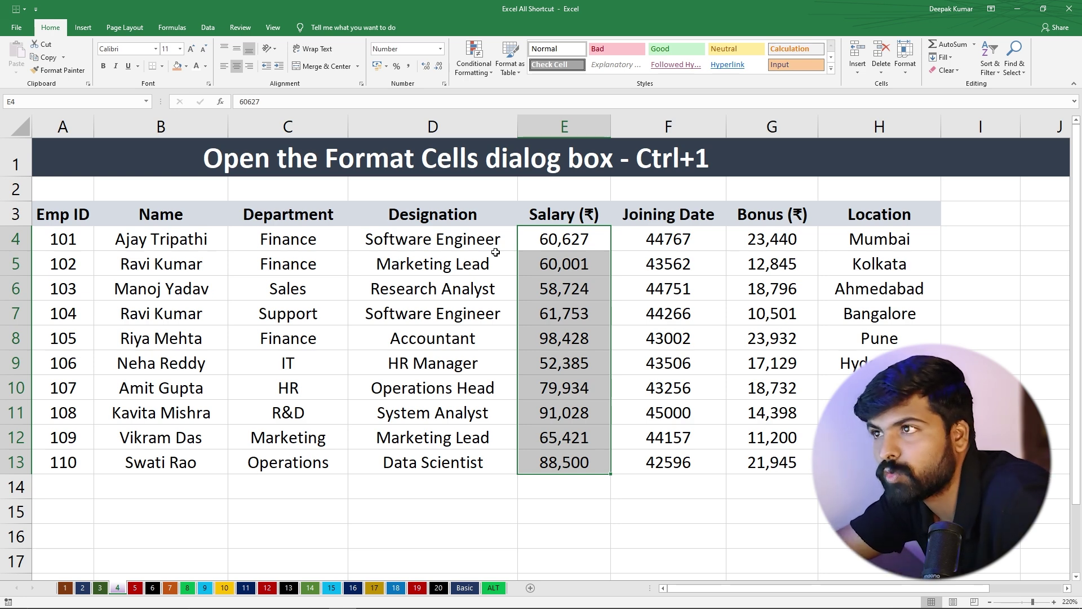
# Format the selected Salary values as Currency with the ₹ symbol and 0 decimal places
pyautogui.hotkey('ctrl', '1')
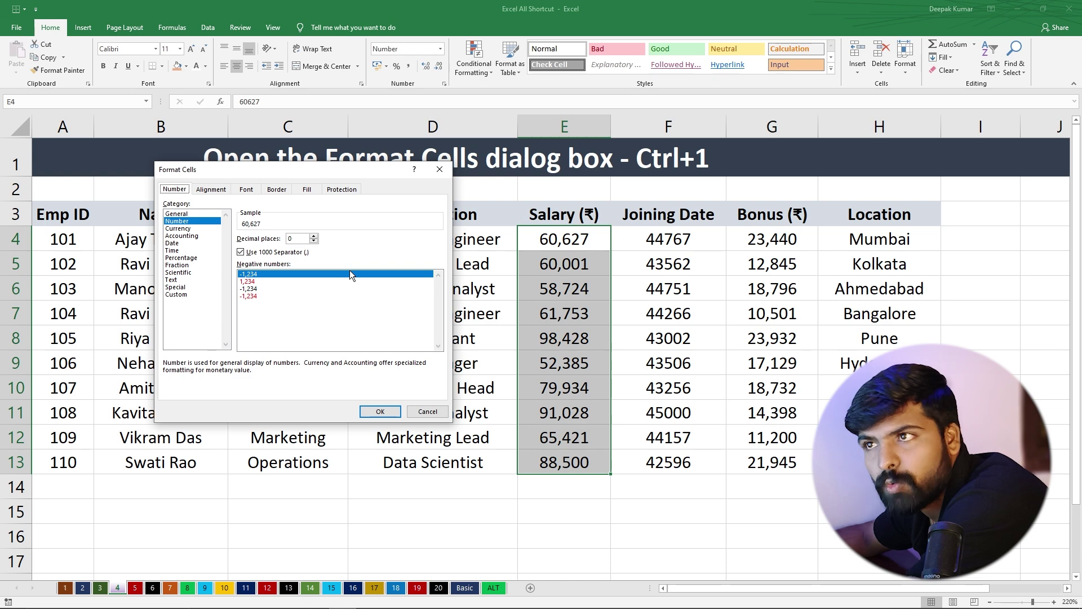
pyautogui.click(186, 229)
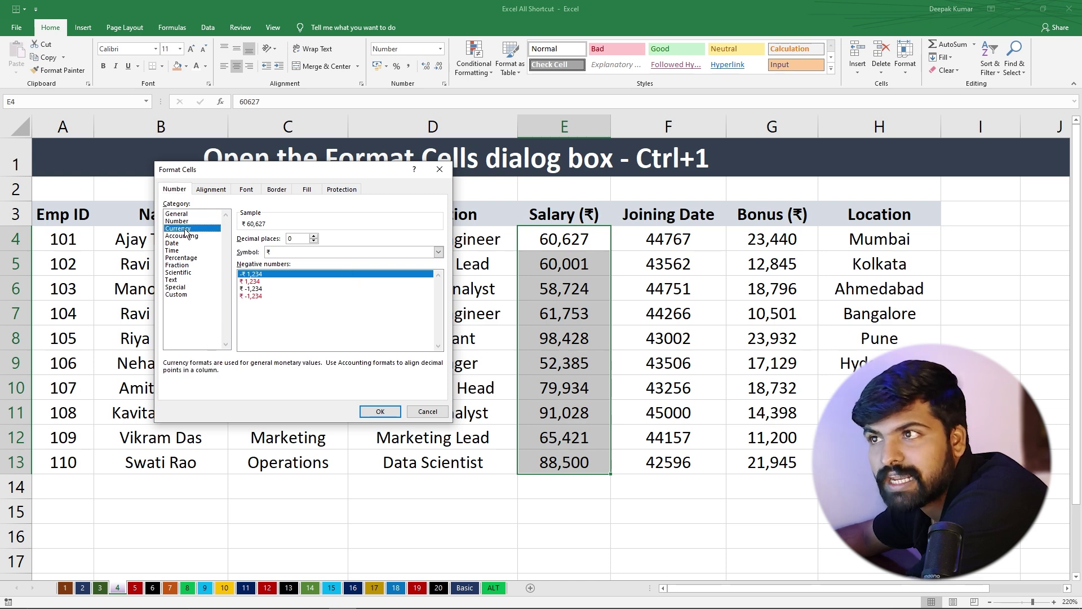
pyautogui.click(380, 412)
pyautogui.click(602, 331)
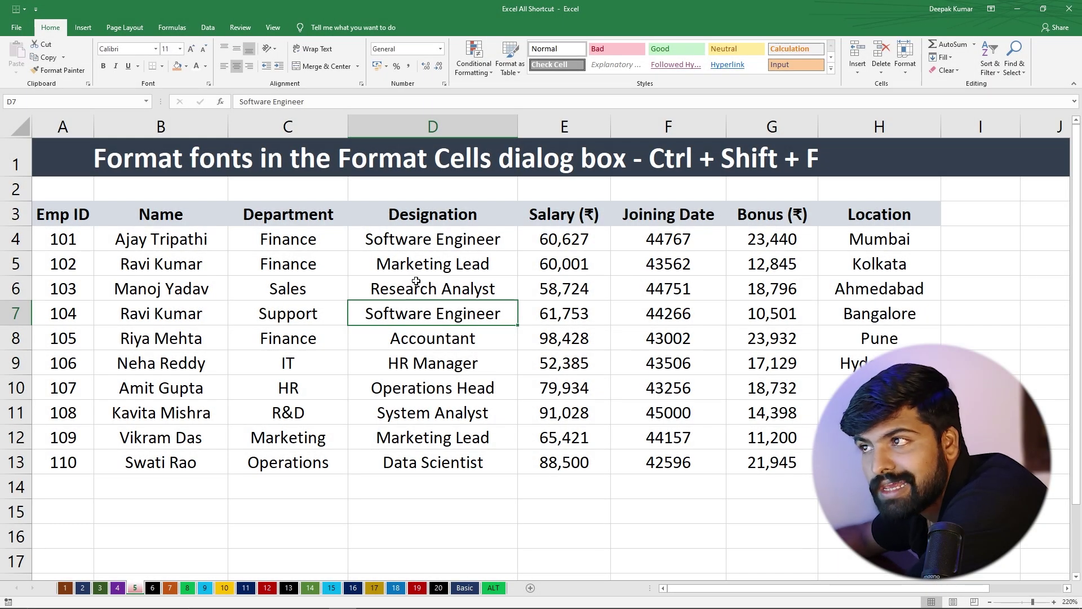
# On sheet 5, set the font of Designation cell D6 to Albert Sans, Bold, size 12 in the Format Cells dialog
pyautogui.moveTo(397, 240); pyautogui.dragTo(432, 373)
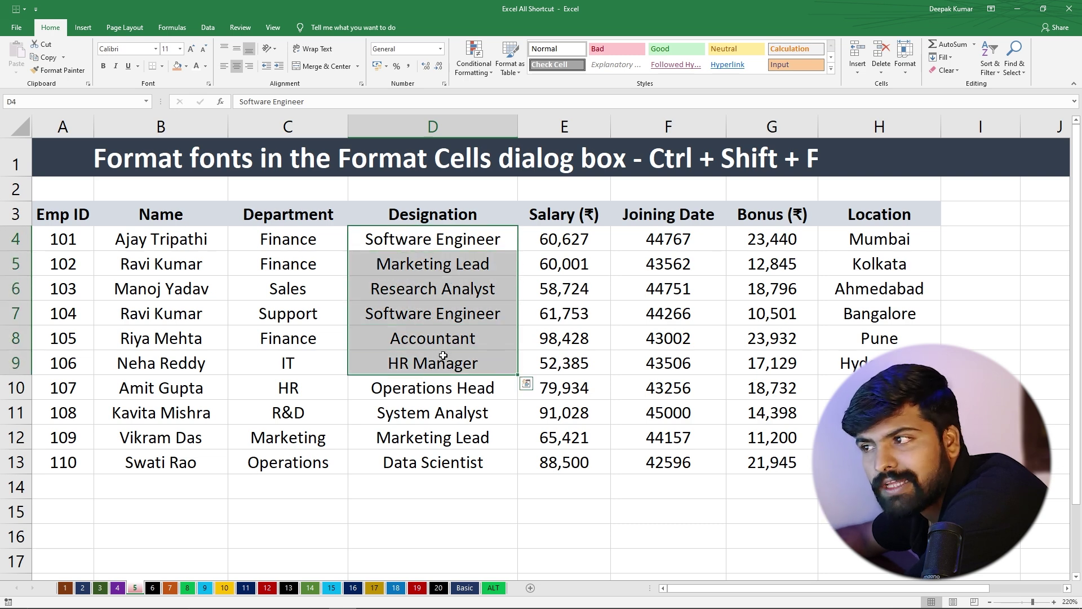
pyautogui.click(416, 280)
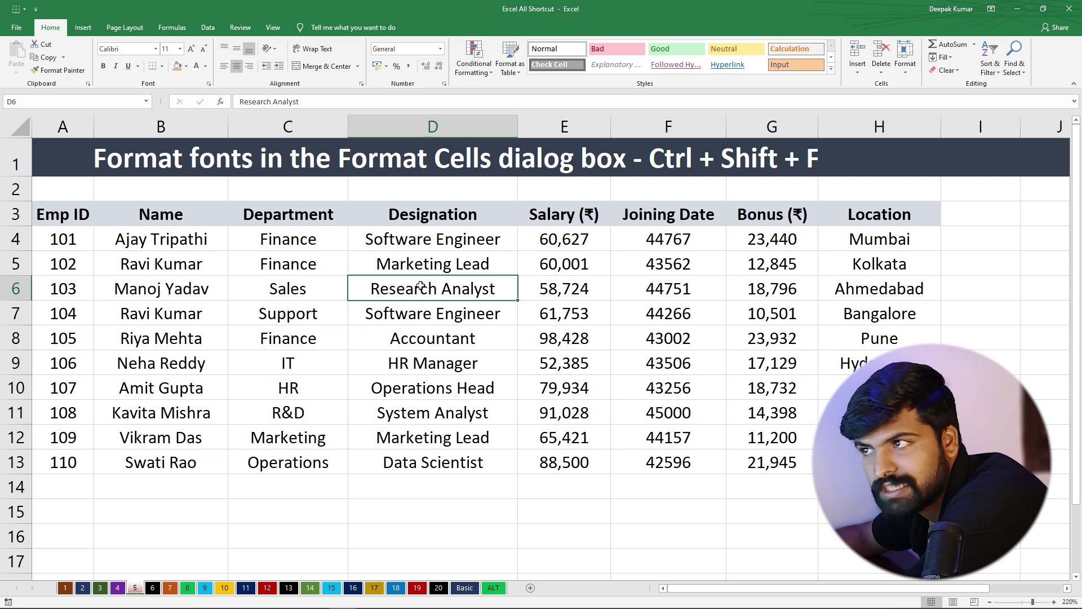
pyautogui.hotkey('ctrl', 'shift', 'f')
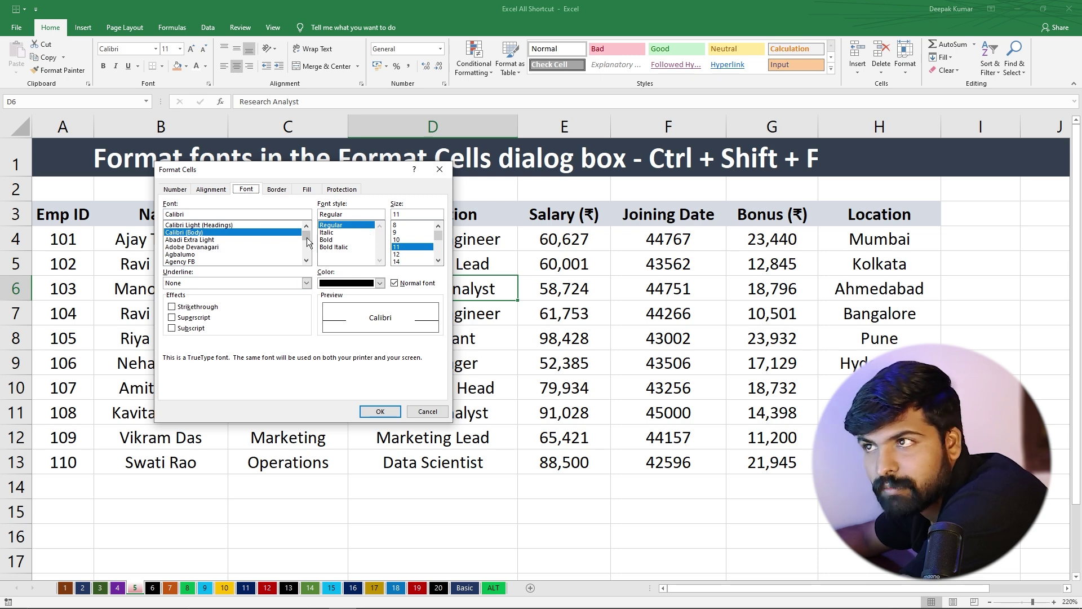
pyautogui.moveTo(308, 236)
pyautogui.mouseDown()
pyautogui.moveTo(309, 261)
pyautogui.moveTo(309, 239)
pyautogui.mouseUp()
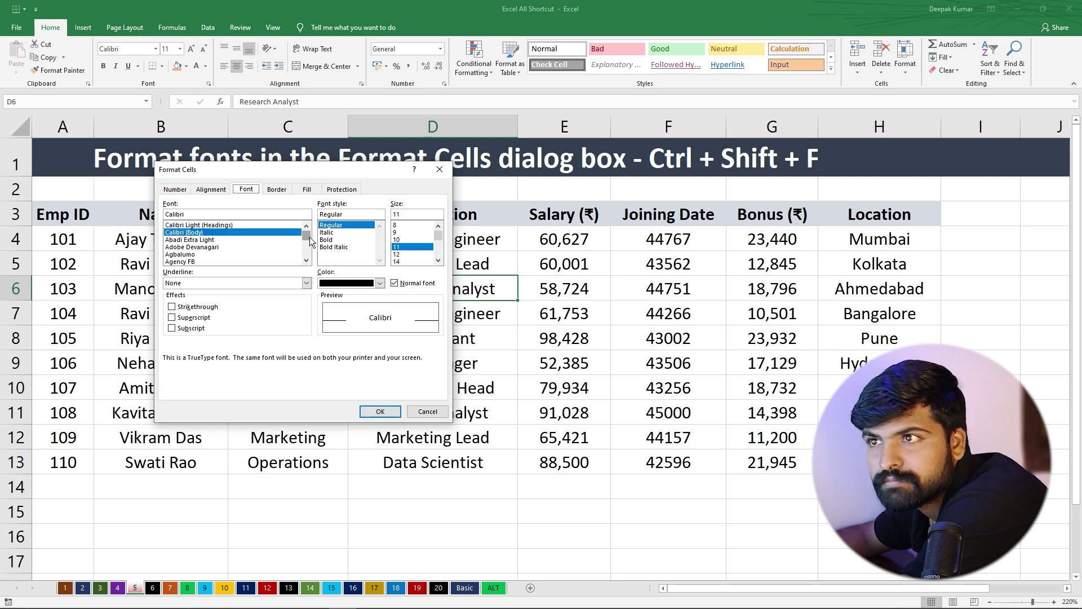
pyautogui.scroll(-1, 217, 256)
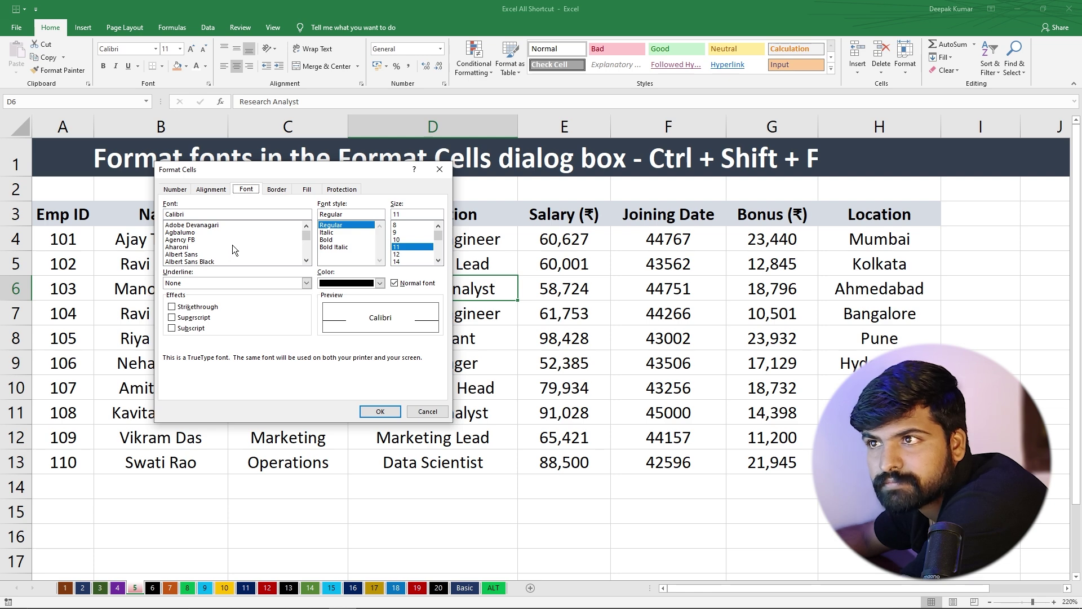
pyautogui.scroll(-1, 233, 244)
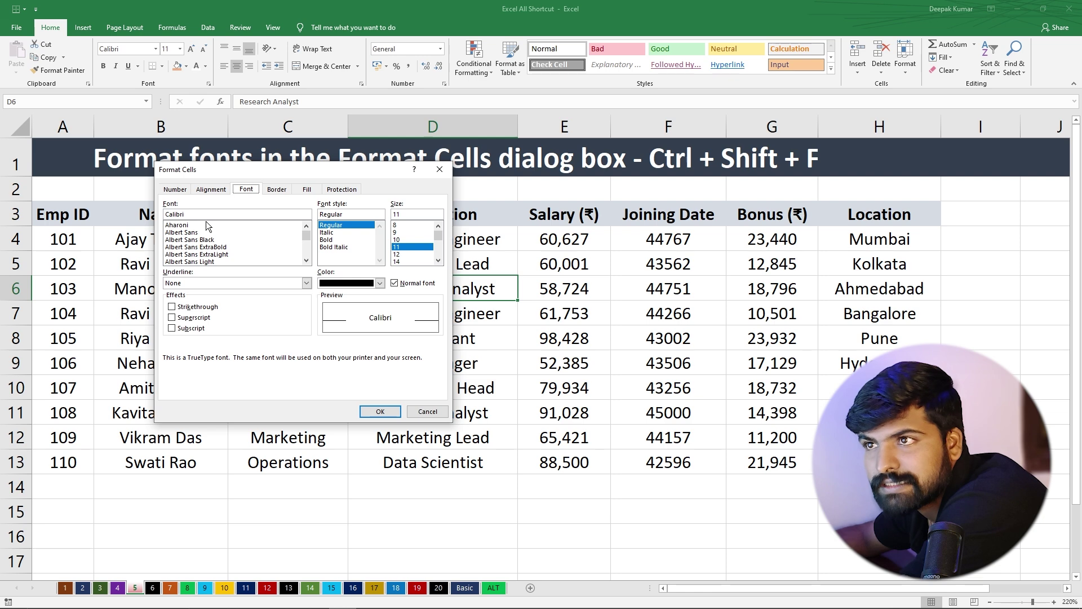
pyautogui.click(180, 233)
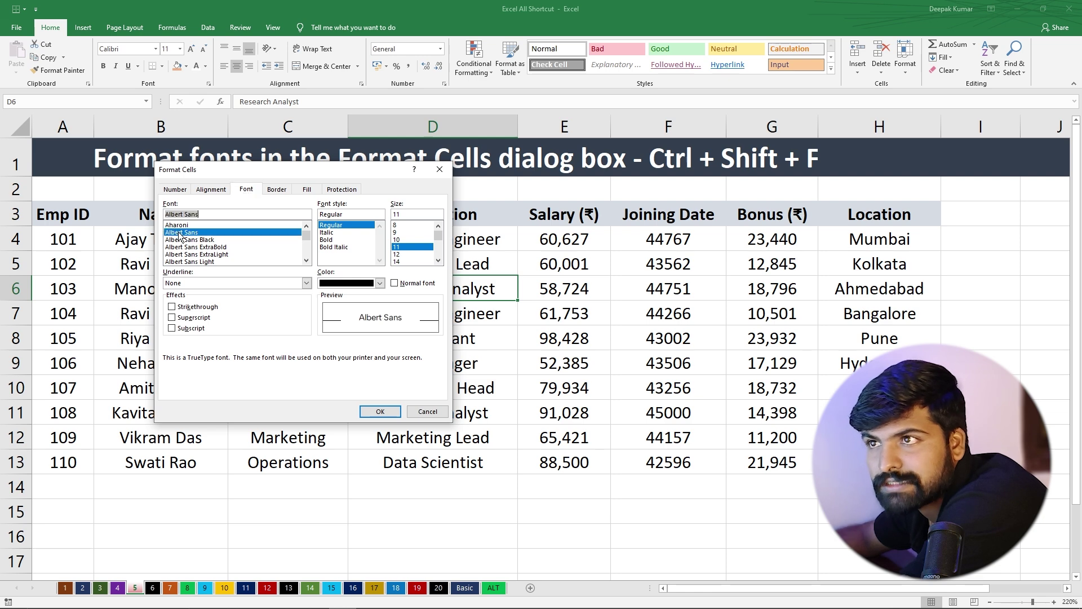
pyautogui.click(326, 240)
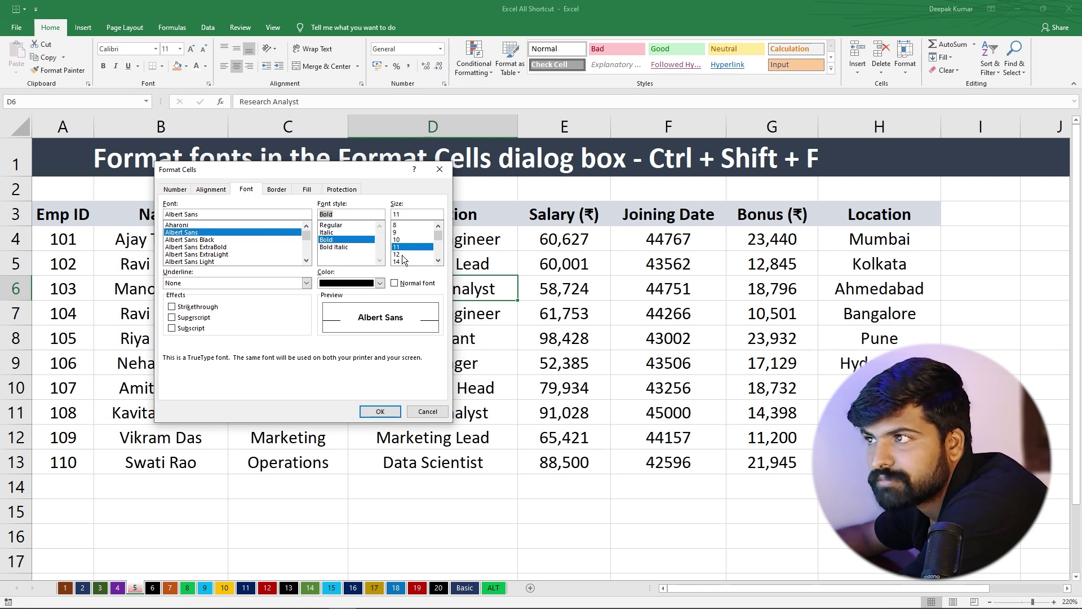
pyautogui.click(402, 254)
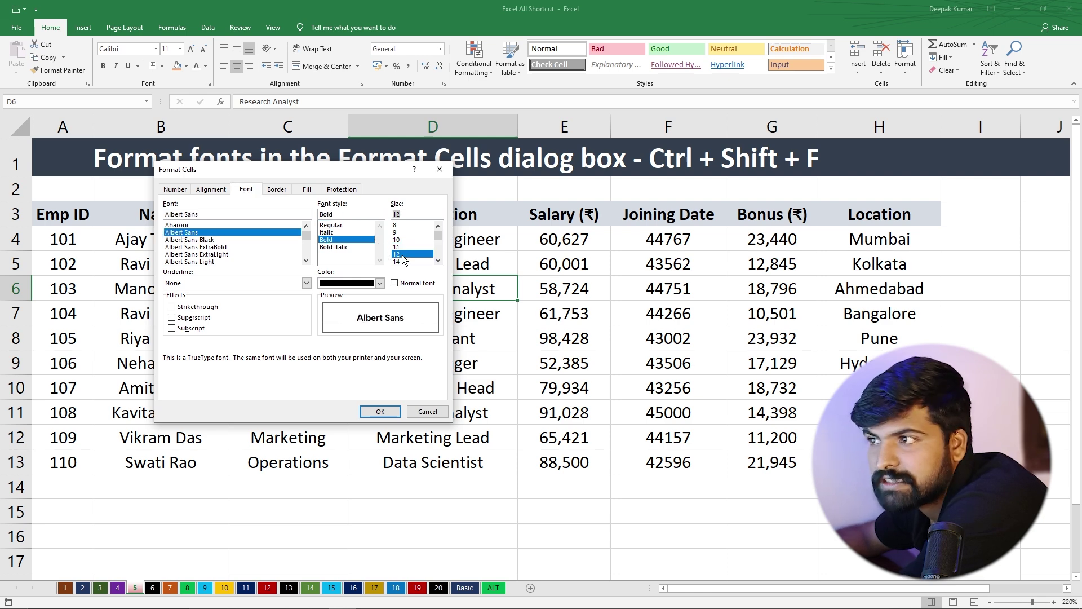
pyautogui.click(371, 414)
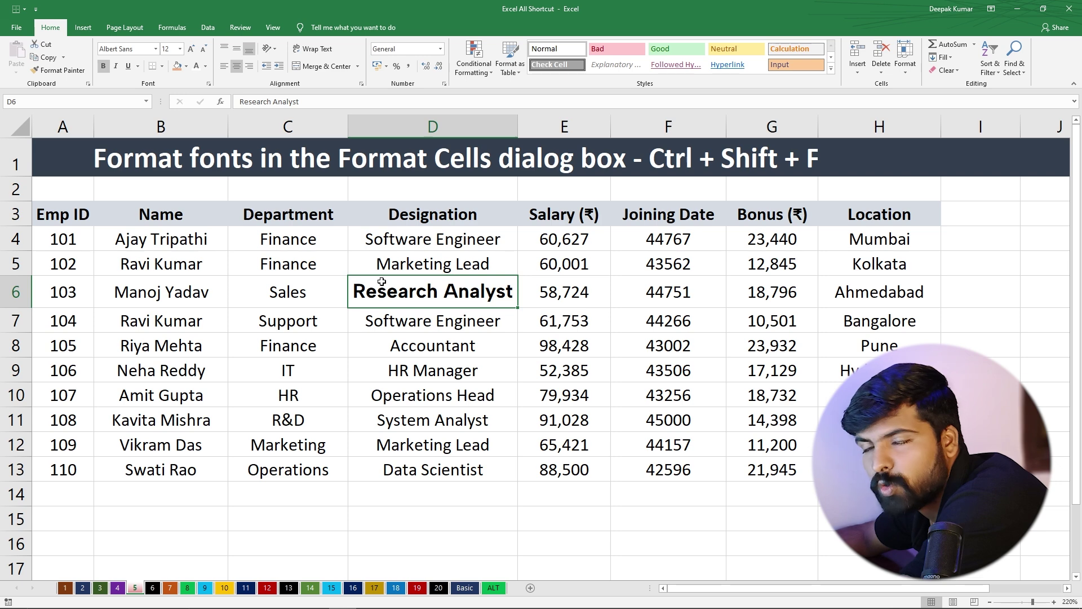
# View the font settings of Designation cell D8 in the Format Cells dialog and close it without changes
pyautogui.click(430, 347)
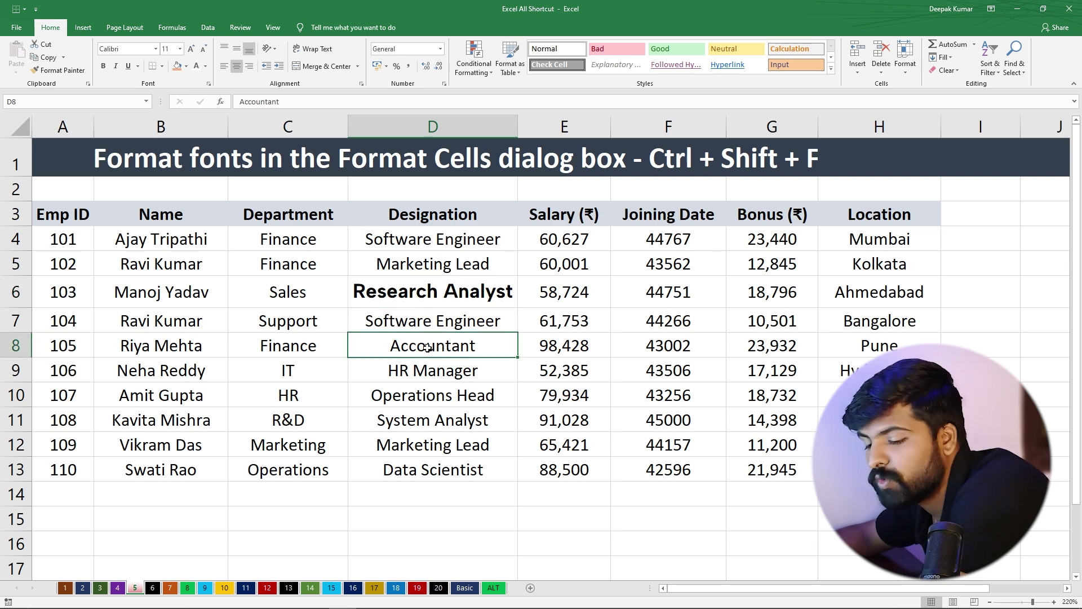
pyautogui.hotkey('ctrl', 'shift', 'f')
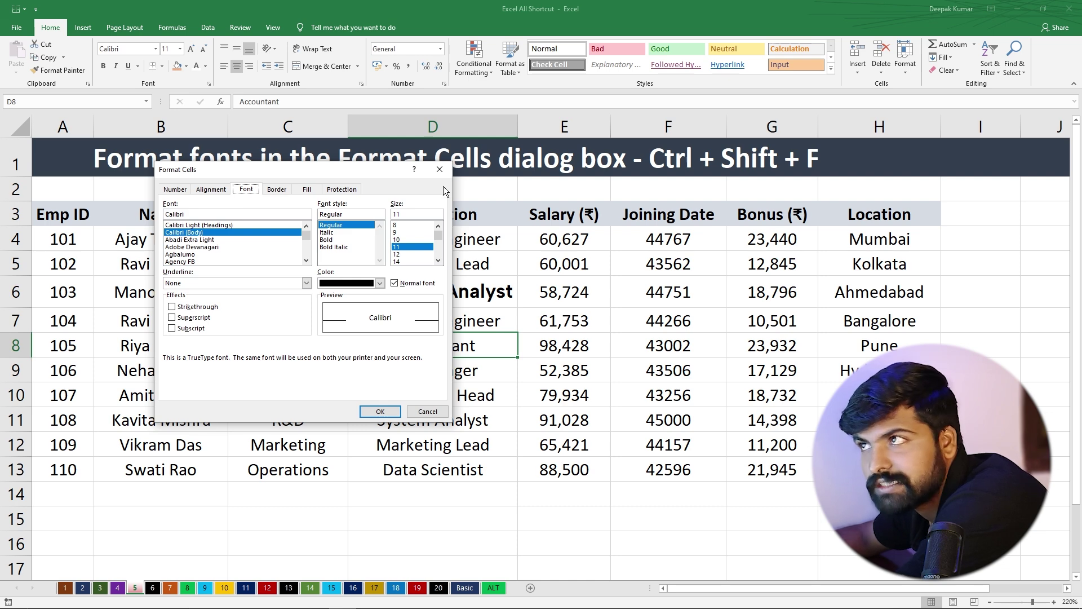
pyautogui.click(440, 170)
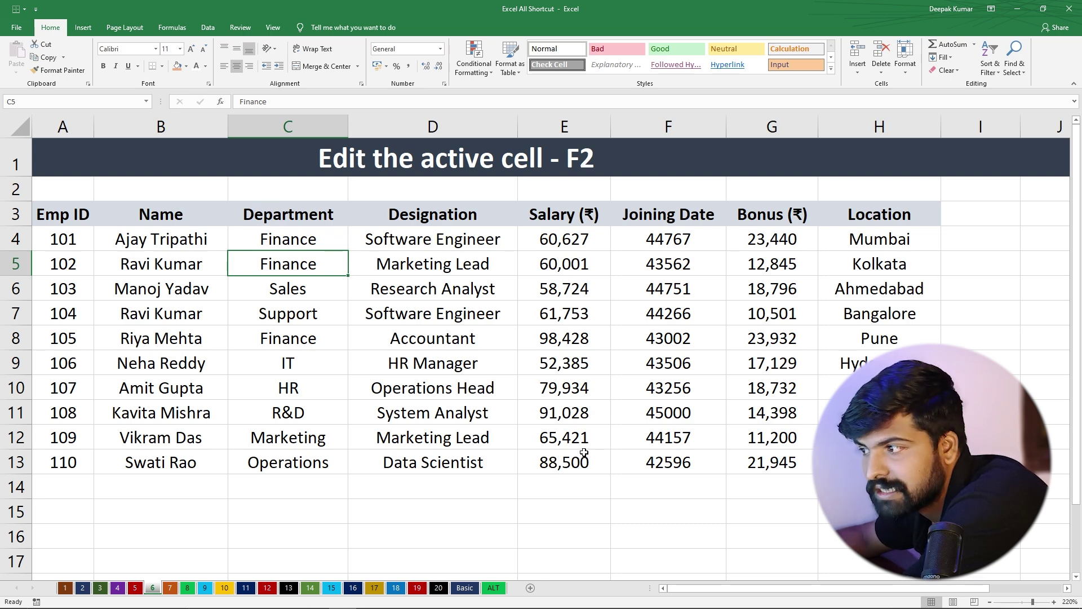
# On sheet 6, clear the Salary value in cell E13
pyautogui.click(556, 464)
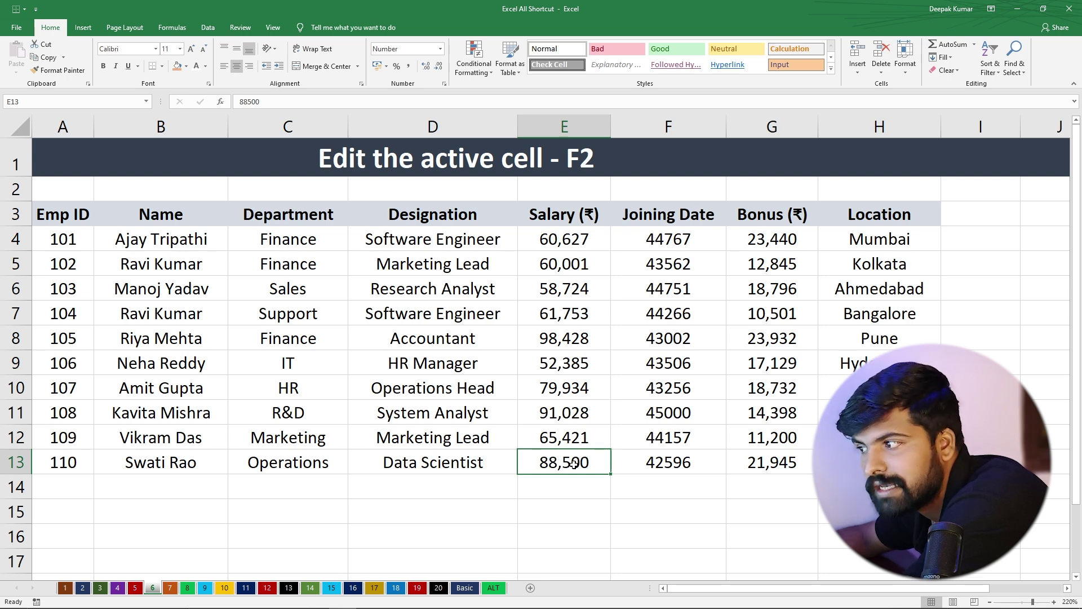
pyautogui.press('BackSpace')
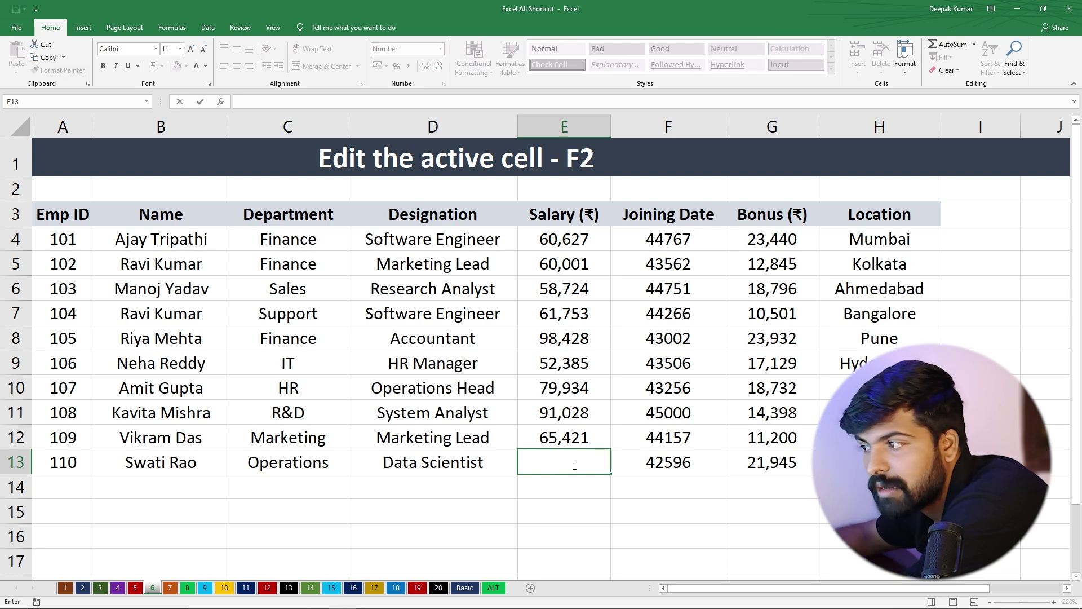
pyautogui.press('Return')
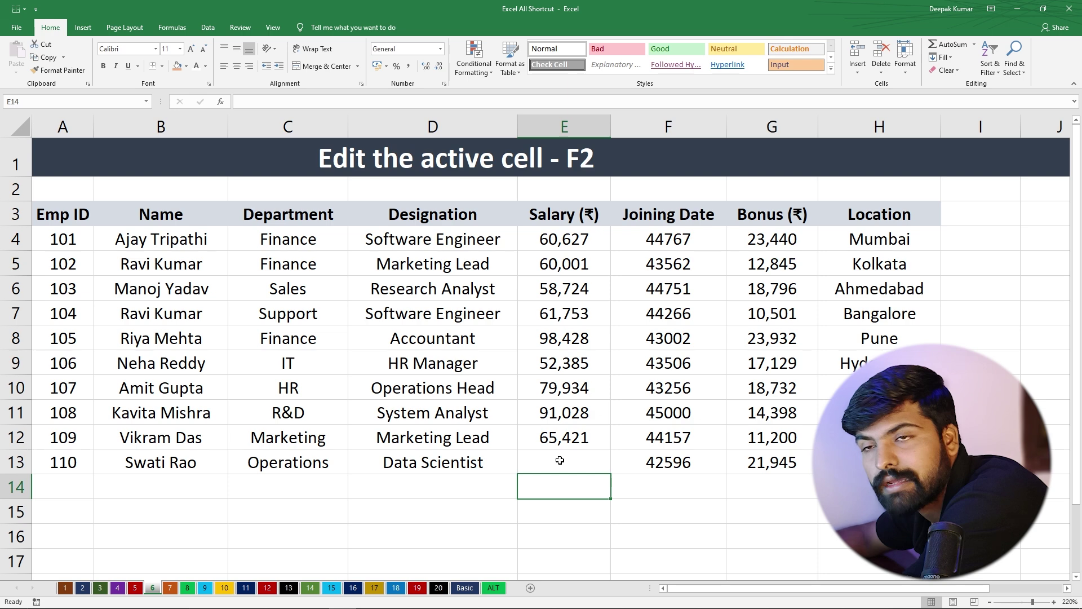
# Enter edit mode in Salary cell E12 twice, keeping its existing value each time
pyautogui.click(554, 437)
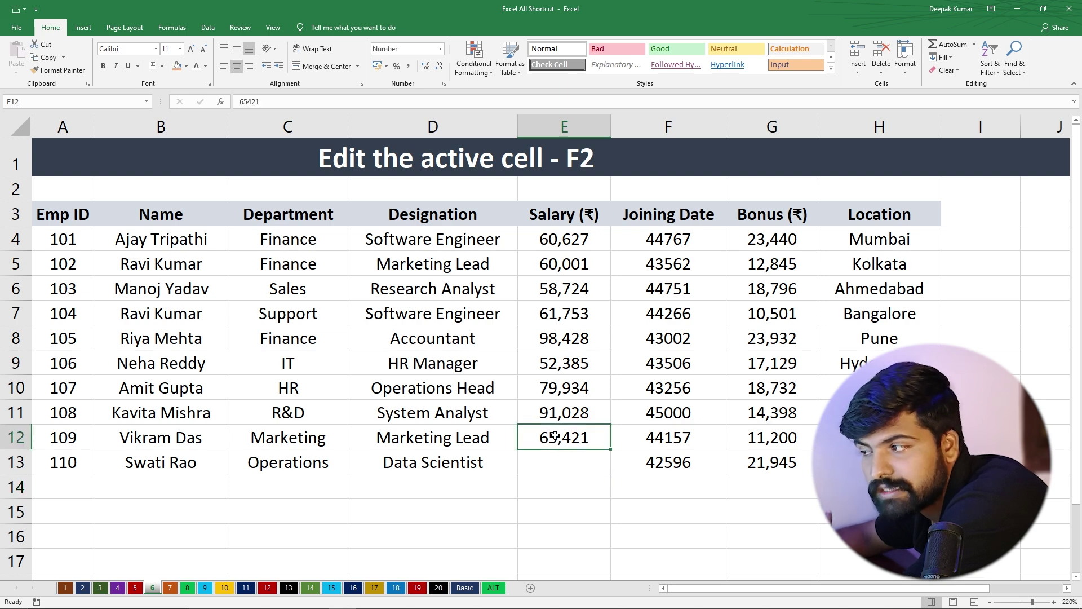
pyautogui.press('F2')
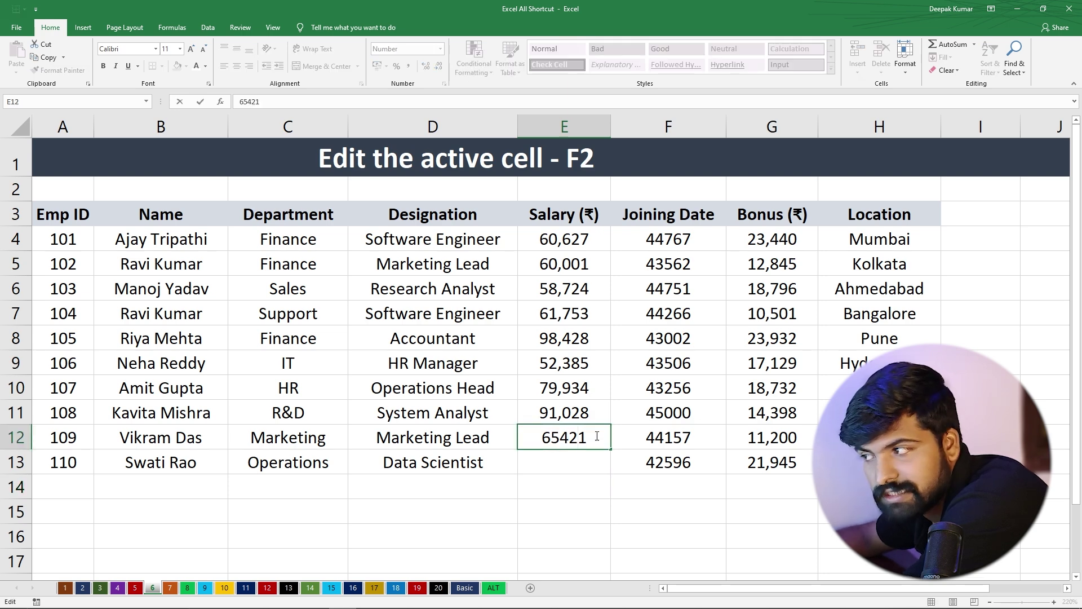
pyautogui.press('Return')
pyautogui.click(573, 438)
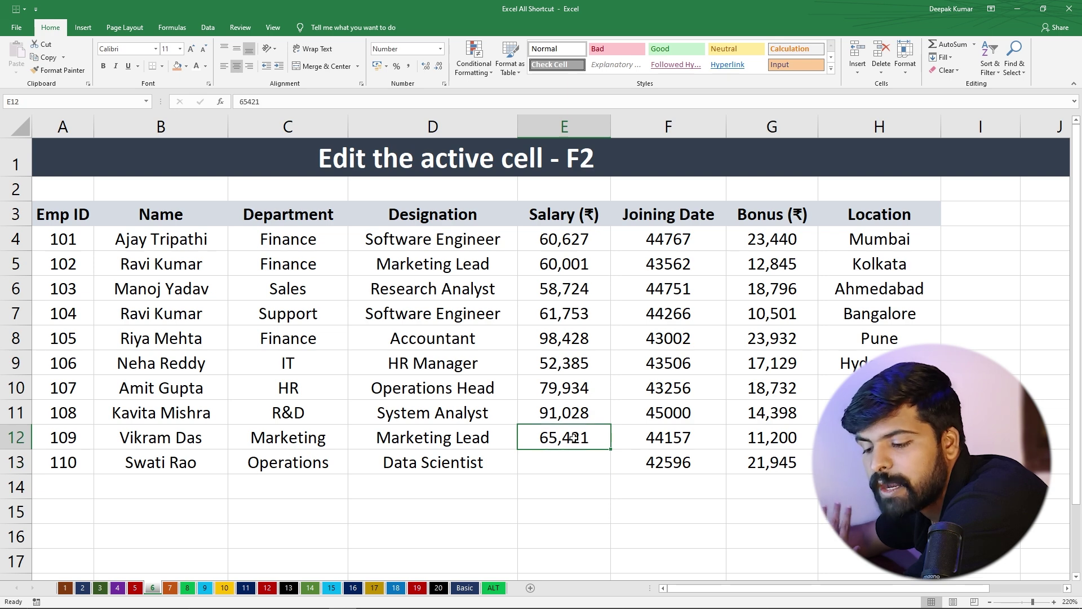
pyautogui.press('F2')
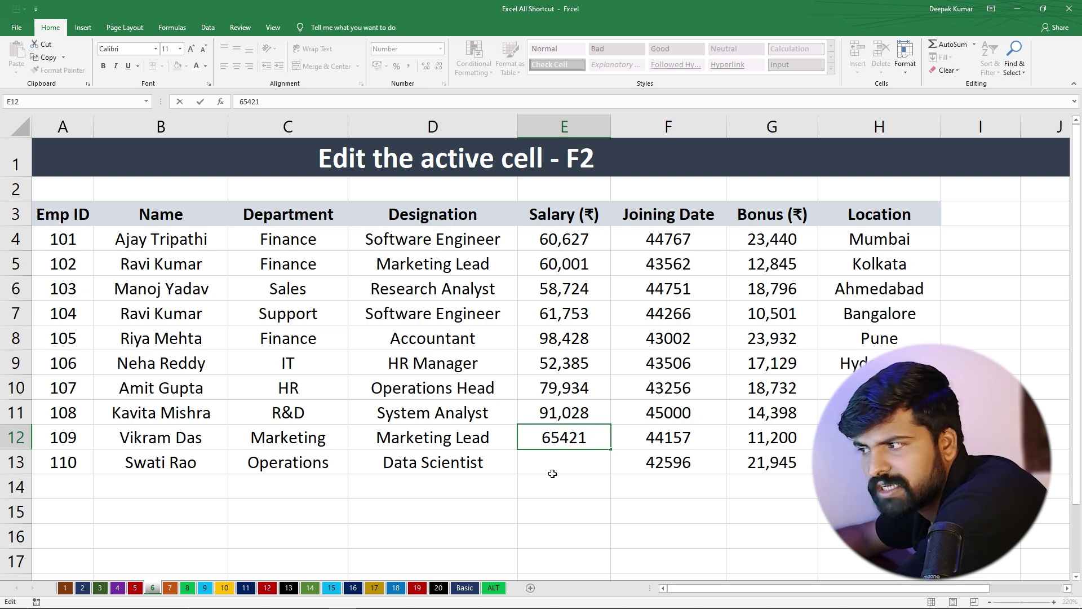
pyautogui.press('Return')
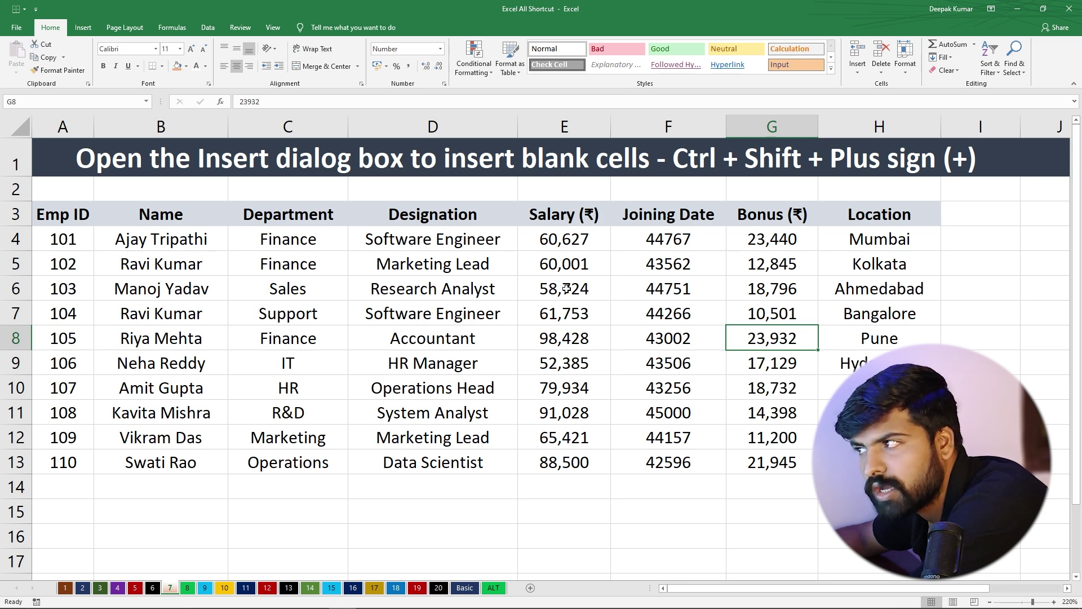
# On sheet 7, insert an entire blank row above row 7 from cell F7 and select the new cells A7:H7
pyautogui.click(678, 317)
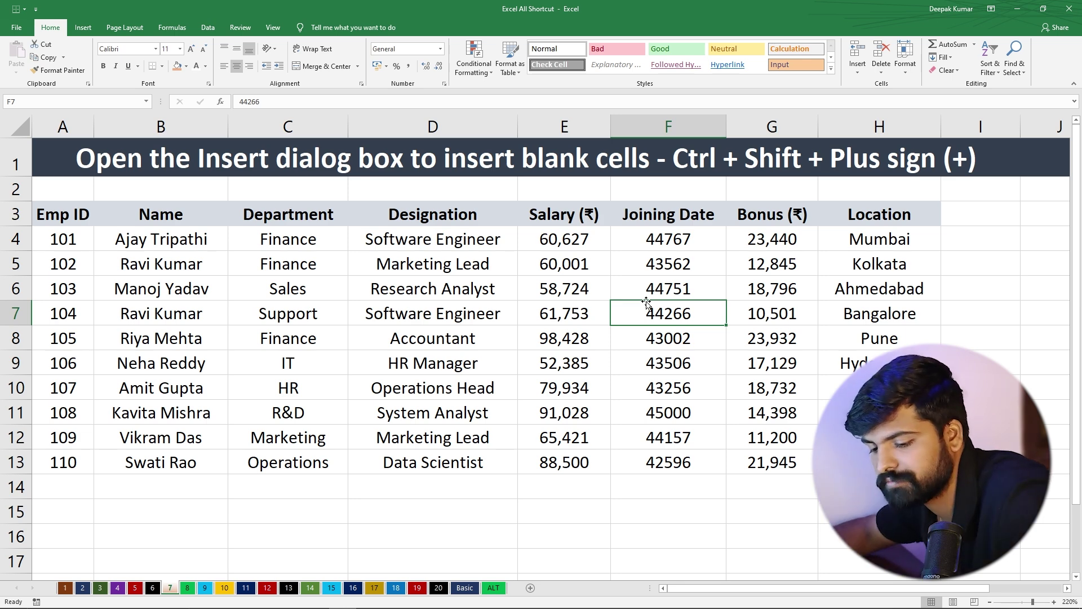
pyautogui.hotkey('ctrl', 'shift', '+')
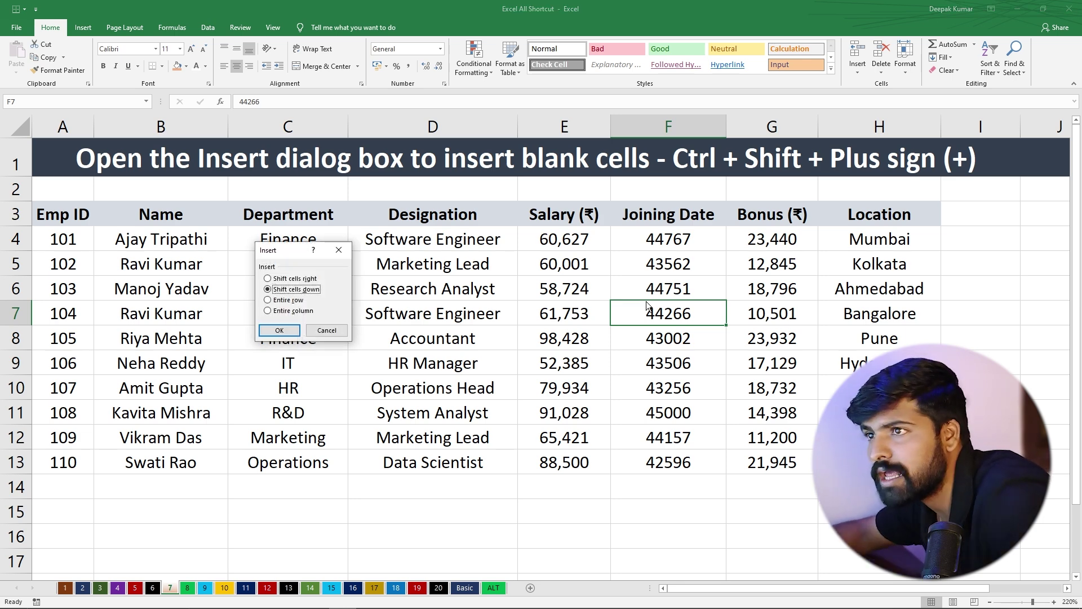
pyautogui.moveTo(298, 250); pyautogui.dragTo(416, 280)
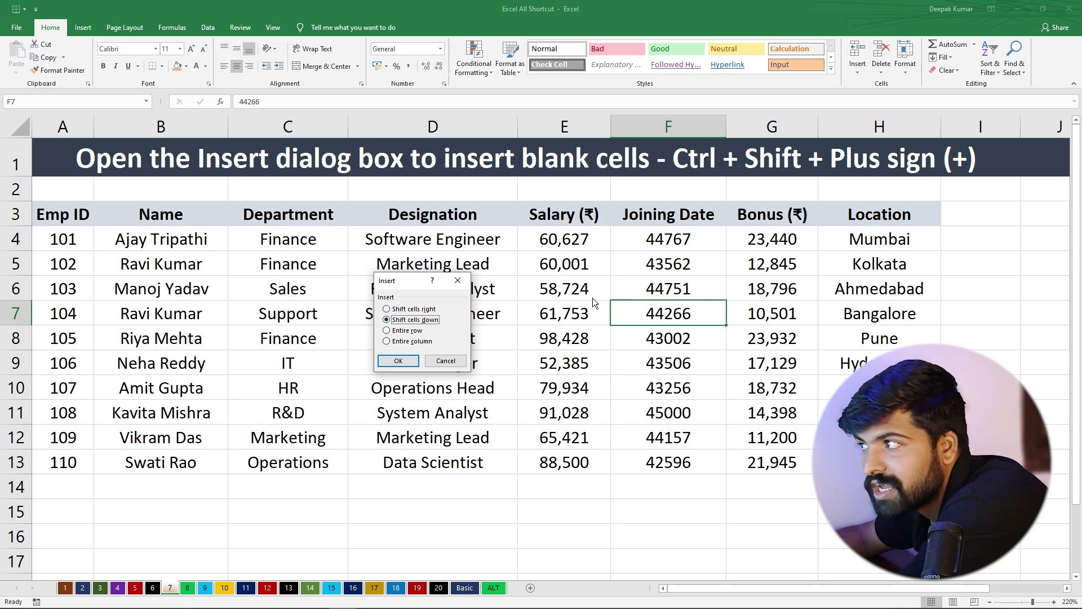
pyautogui.click(397, 330)
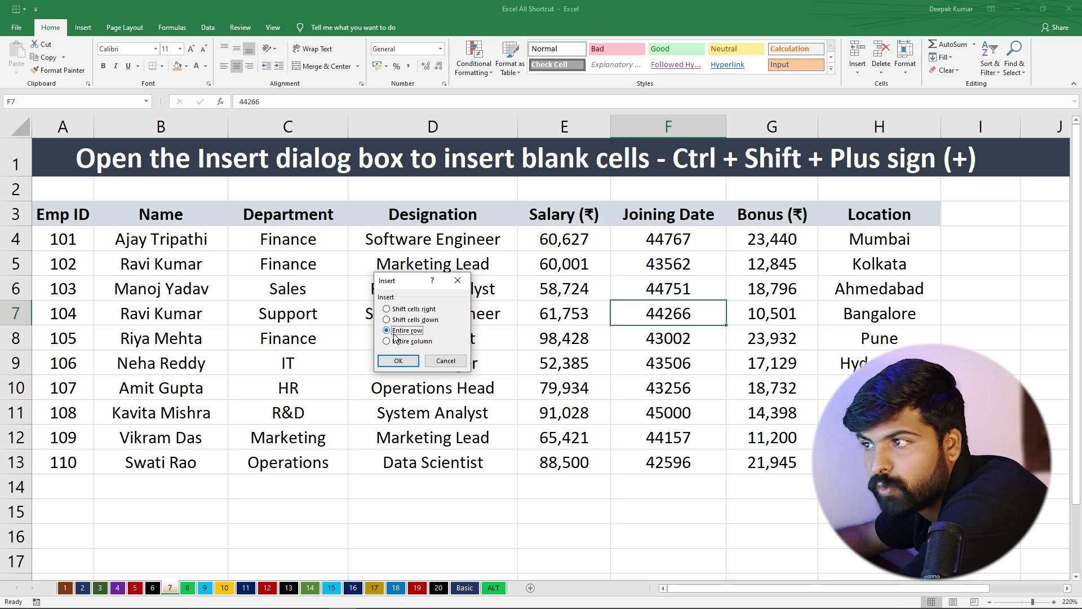
pyautogui.click(396, 362)
pyautogui.moveTo(88, 310); pyautogui.dragTo(880, 313)
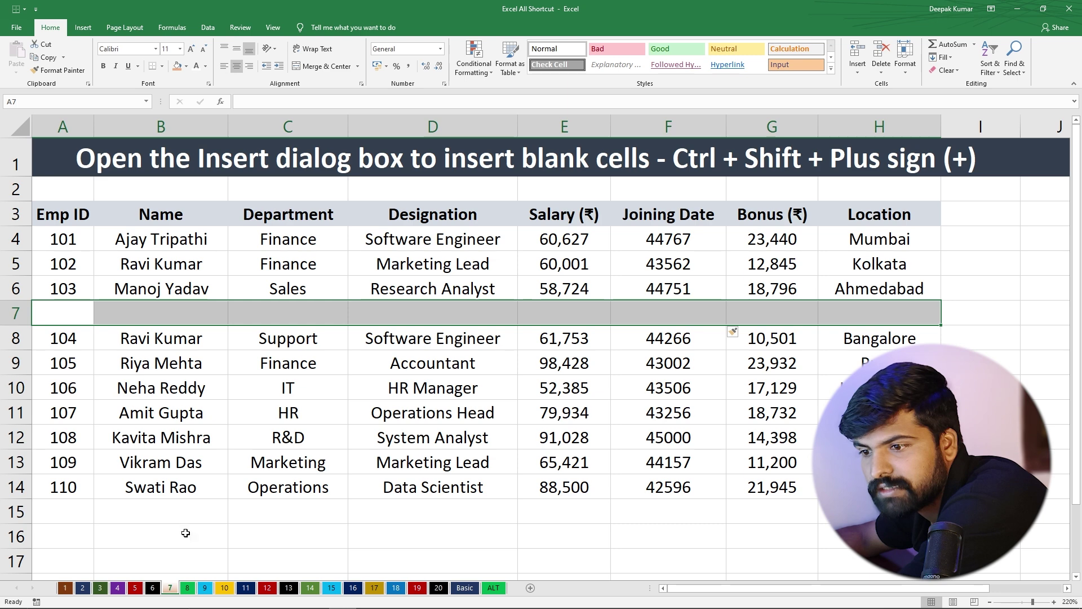
# On sheet 8, delete the entire row of cell D8 with the Delete dialog's Entire row option
pyautogui.click(188, 588)
pyautogui.click(404, 351)
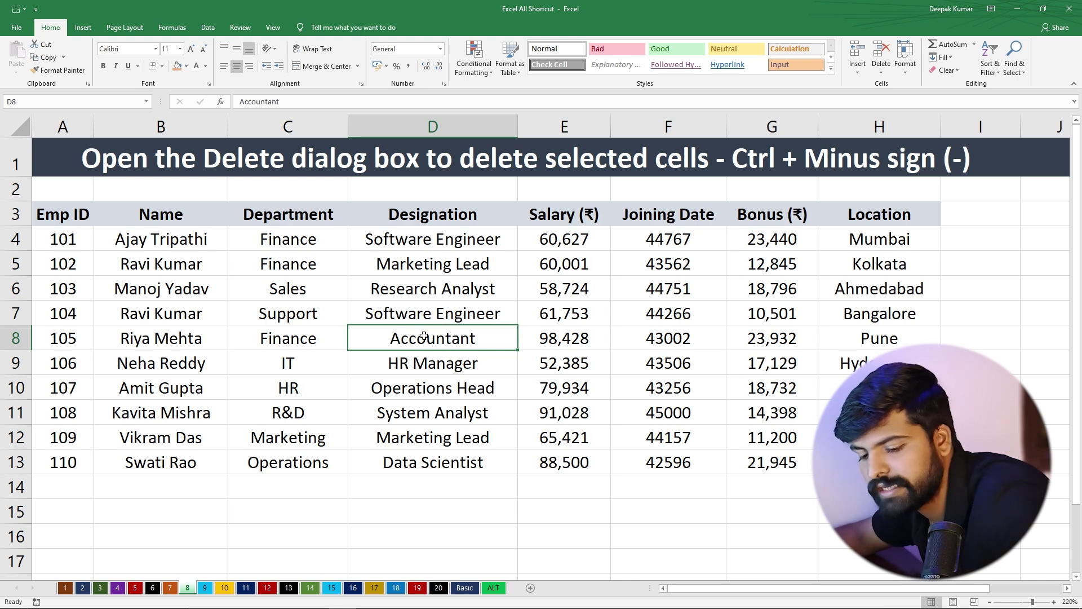
pyautogui.hotkey('ctrl', '-')
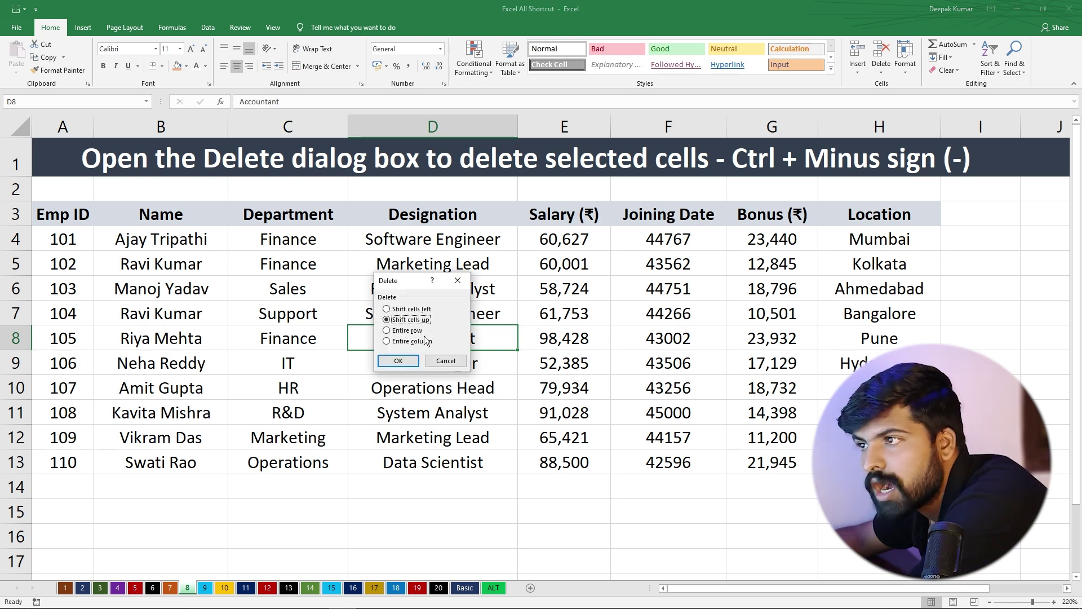
pyautogui.moveTo(402, 283); pyautogui.dragTo(281, 262)
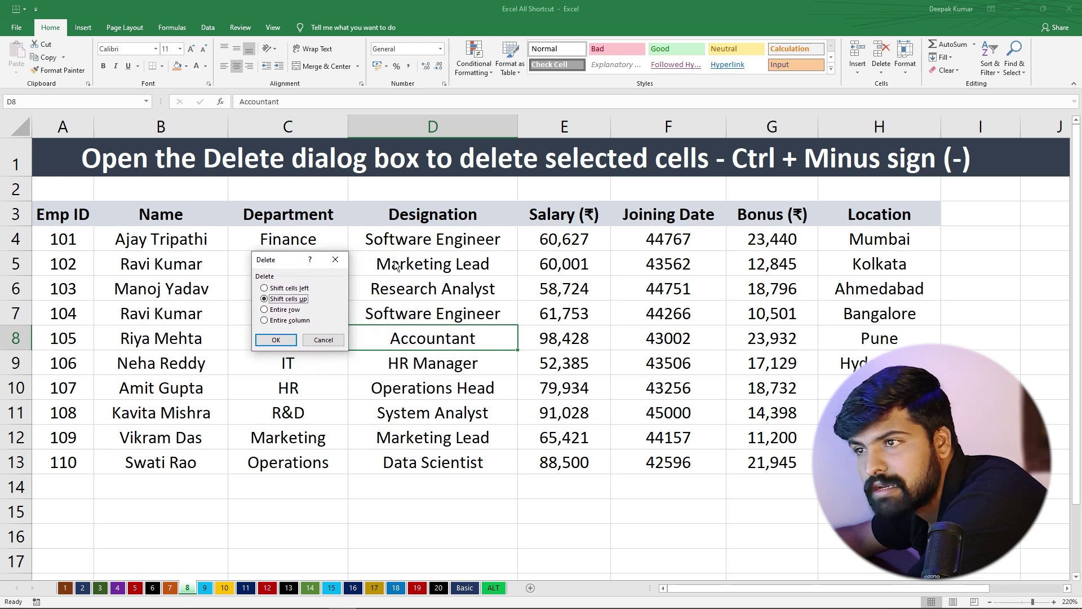
pyautogui.click(264, 310)
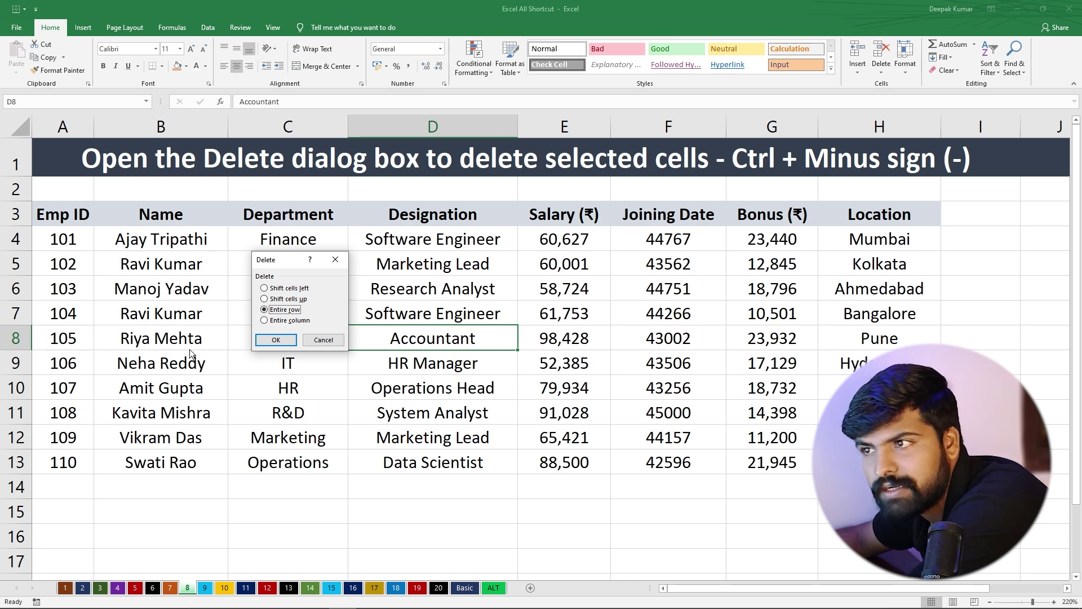
pyautogui.click(276, 340)
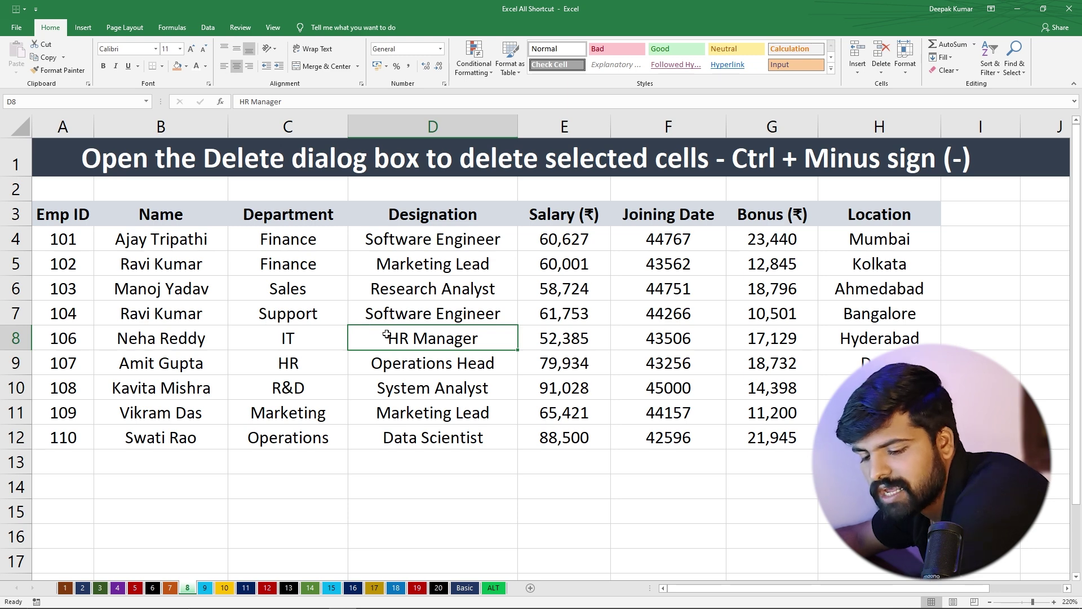
# Delete Designation cell D8 with Shift cells up, and view the Paste Special list on sheet 9 before returning to sheet 8
pyautogui.hotkey('ctrl', '-')
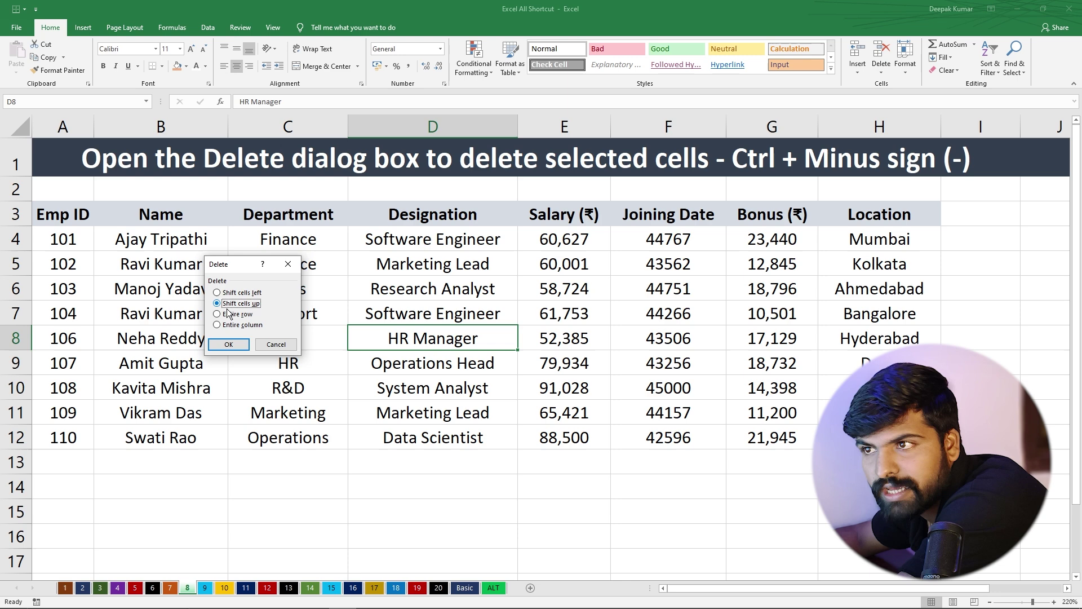
pyautogui.click(229, 345)
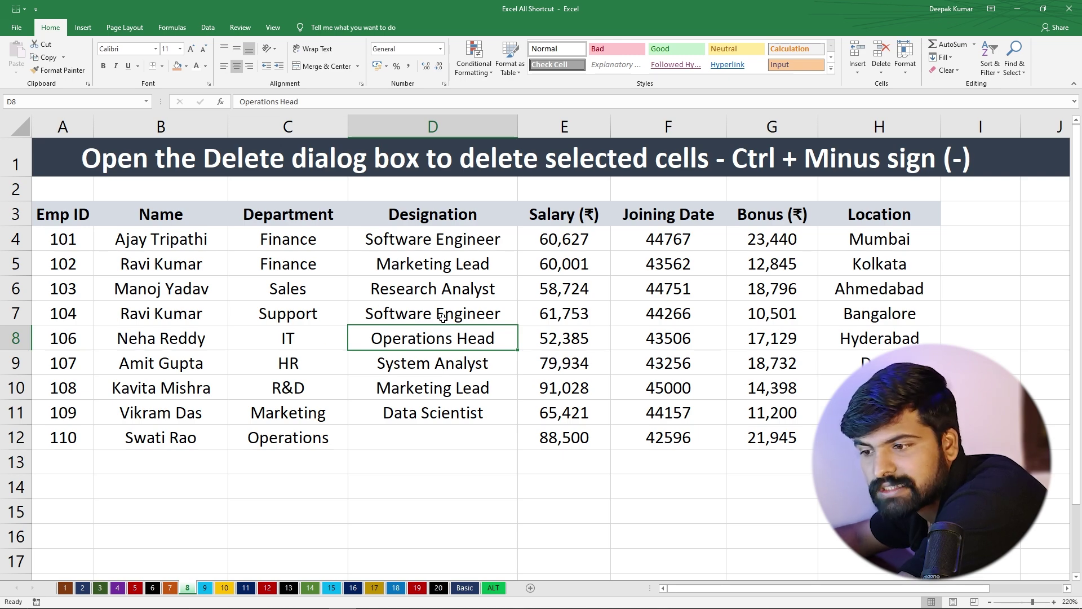
pyautogui.click(205, 588)
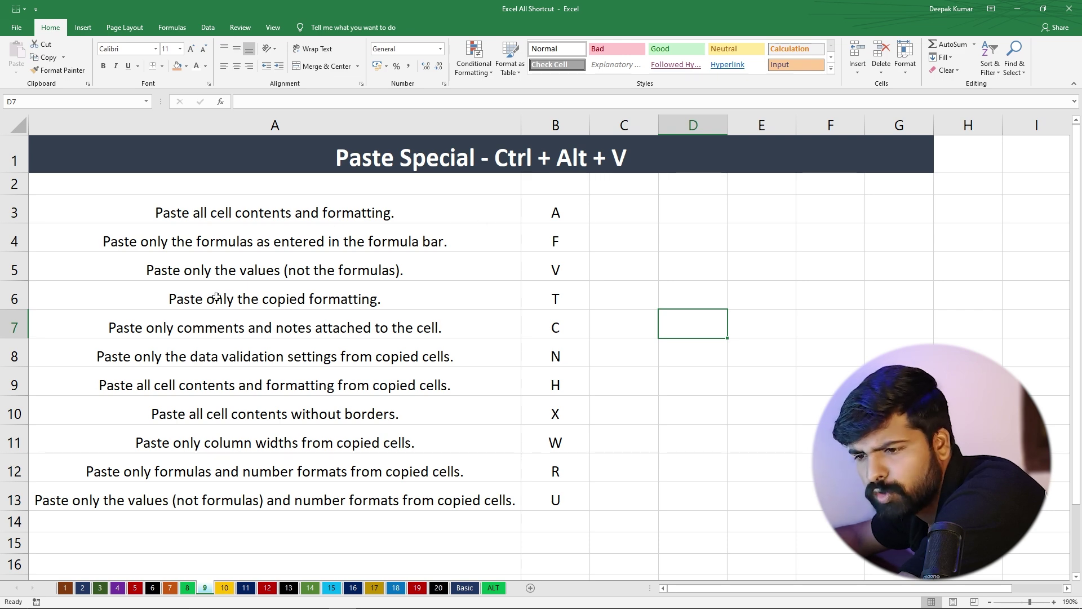
pyautogui.click(186, 588)
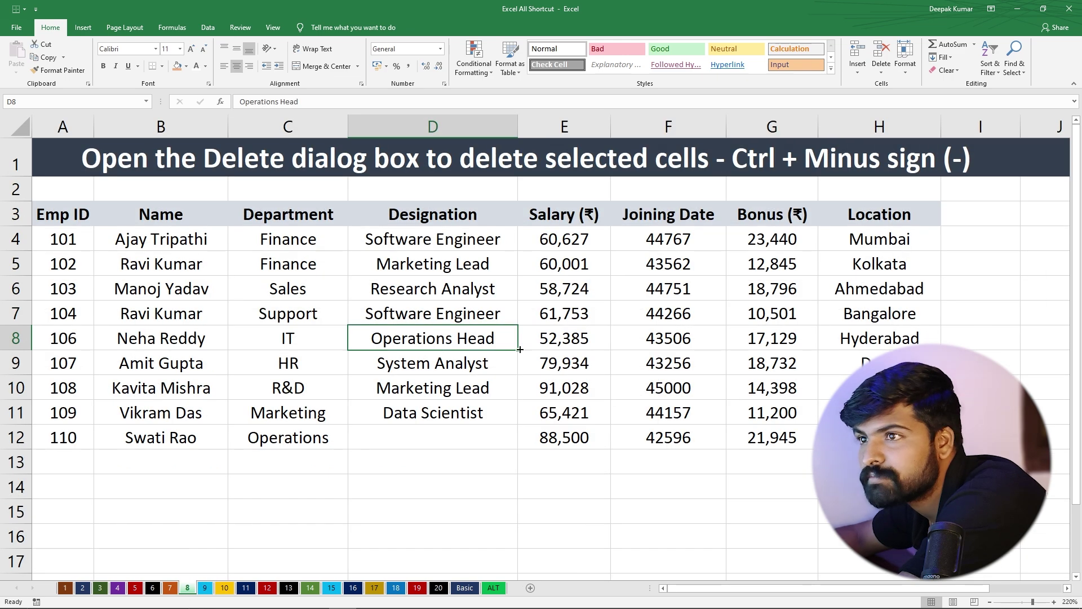
# Copy the range A3:D8 from sheet 8 and go to sheet 9
pyautogui.moveTo(61, 215); pyautogui.dragTo(437, 346)
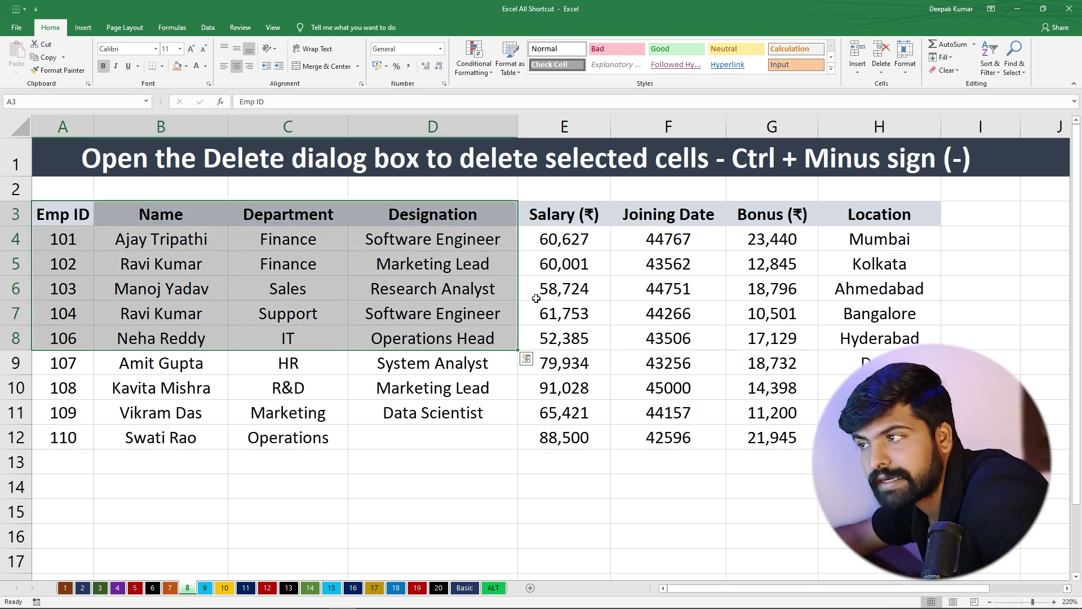
pyautogui.hotkey('ctrl', 'c')
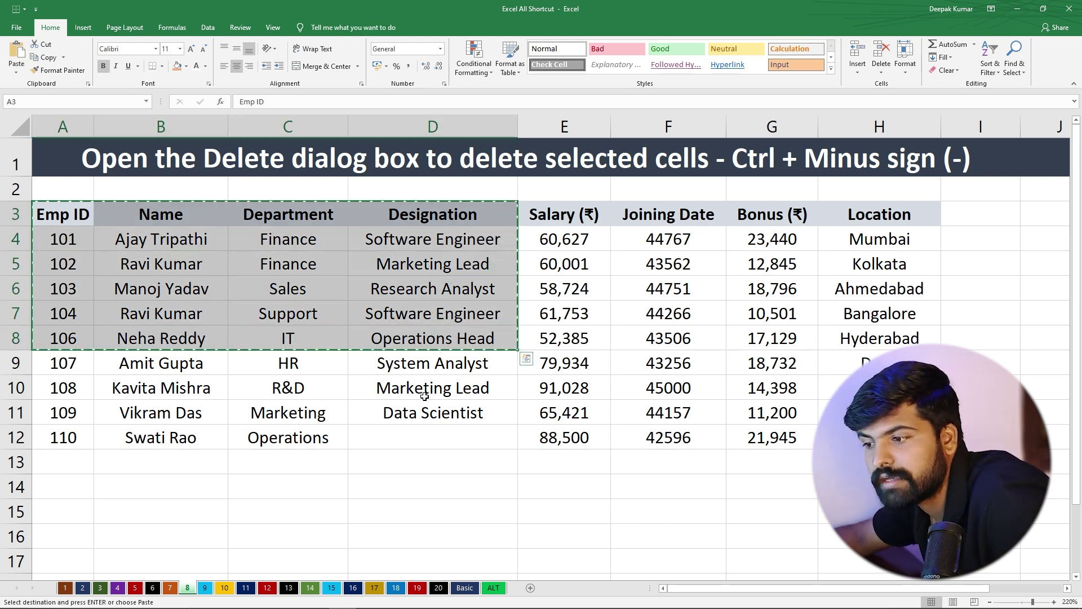
pyautogui.click(205, 588)
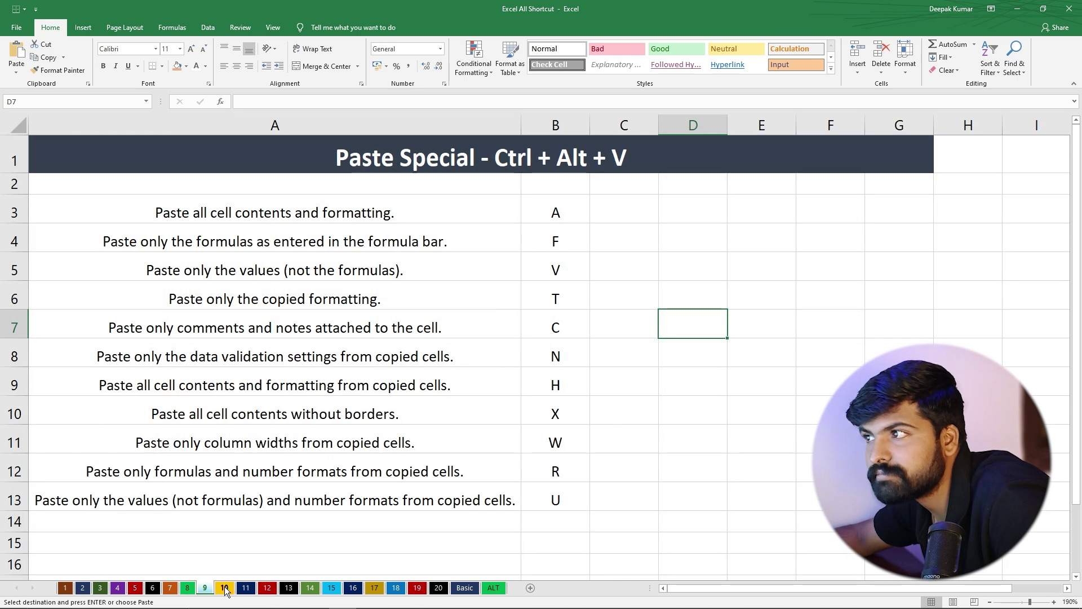
# Paste only the values of the copied range at cell D3 on sheet 9 with Paste Special
pyautogui.click(687, 212)
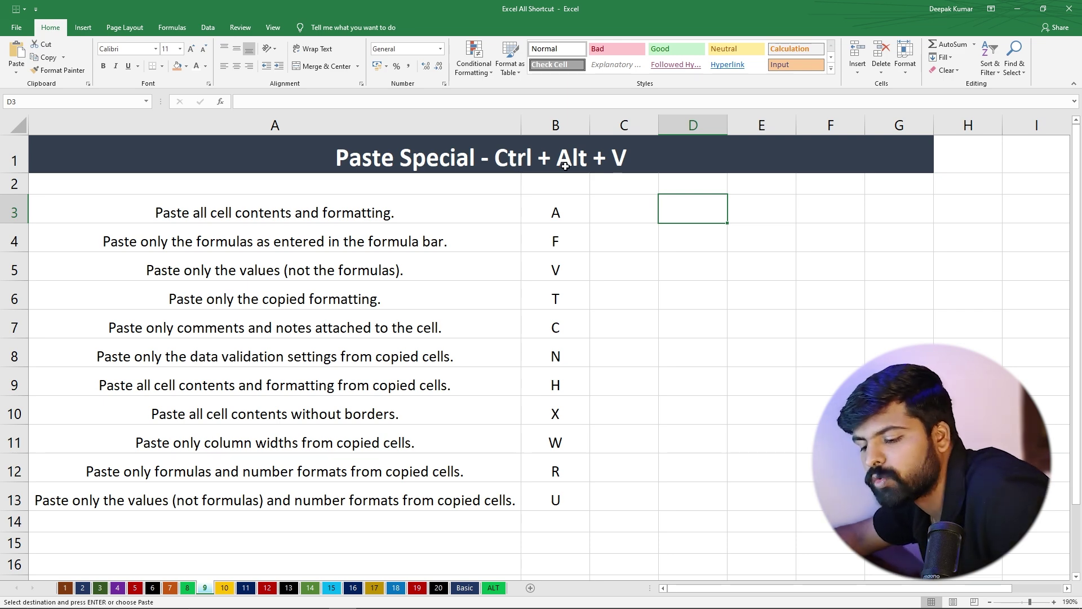
pyautogui.hotkey('ctrl', 'alt', 'v')
pyautogui.moveTo(295, 220); pyautogui.dragTo(651, 203)
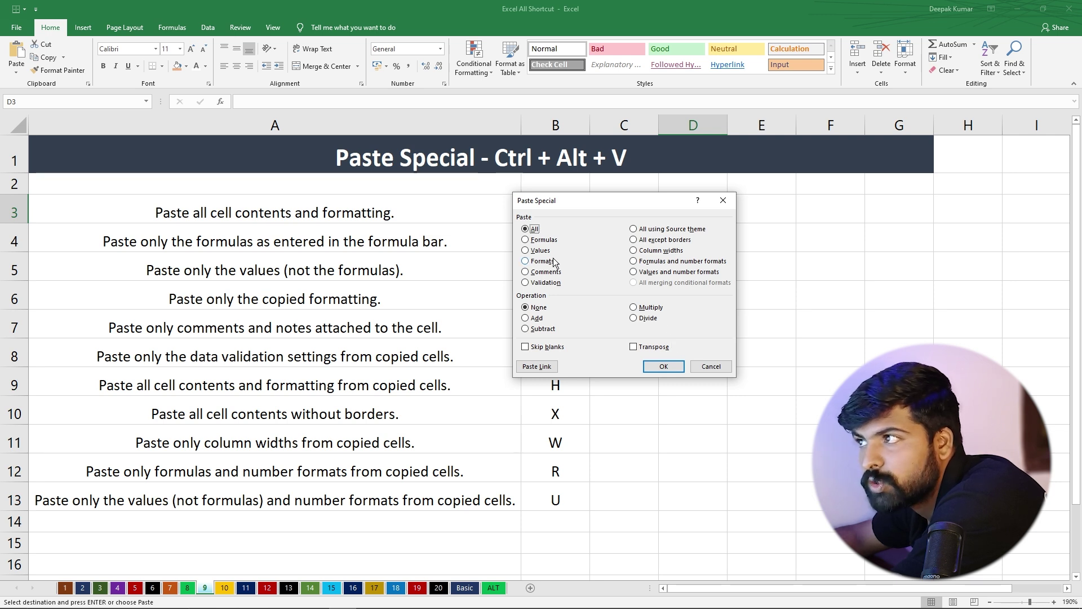
pyautogui.click(526, 252)
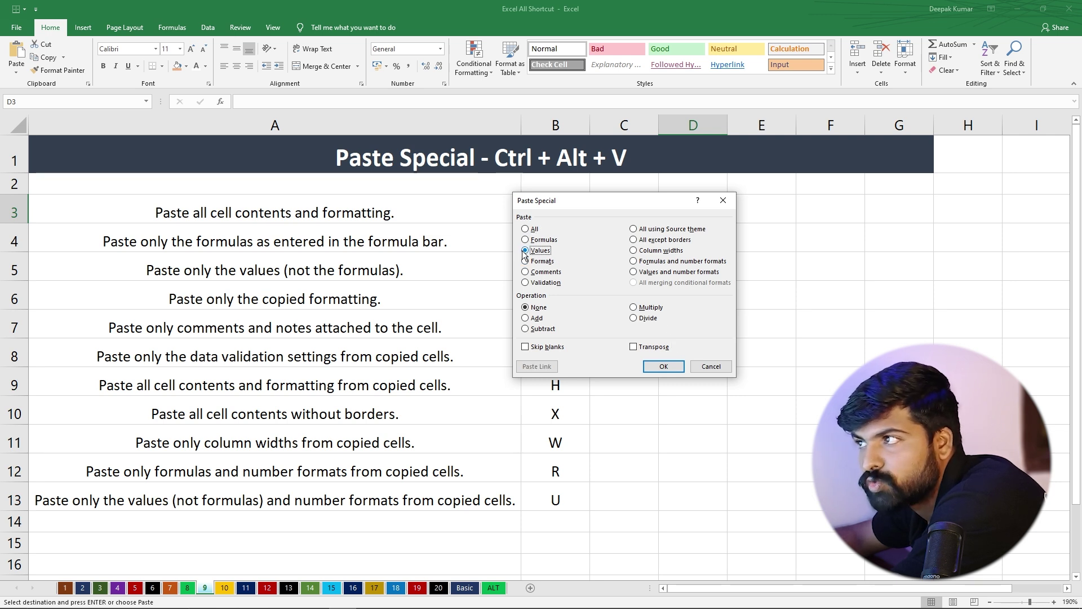
pyautogui.click(661, 370)
pyautogui.click(774, 333)
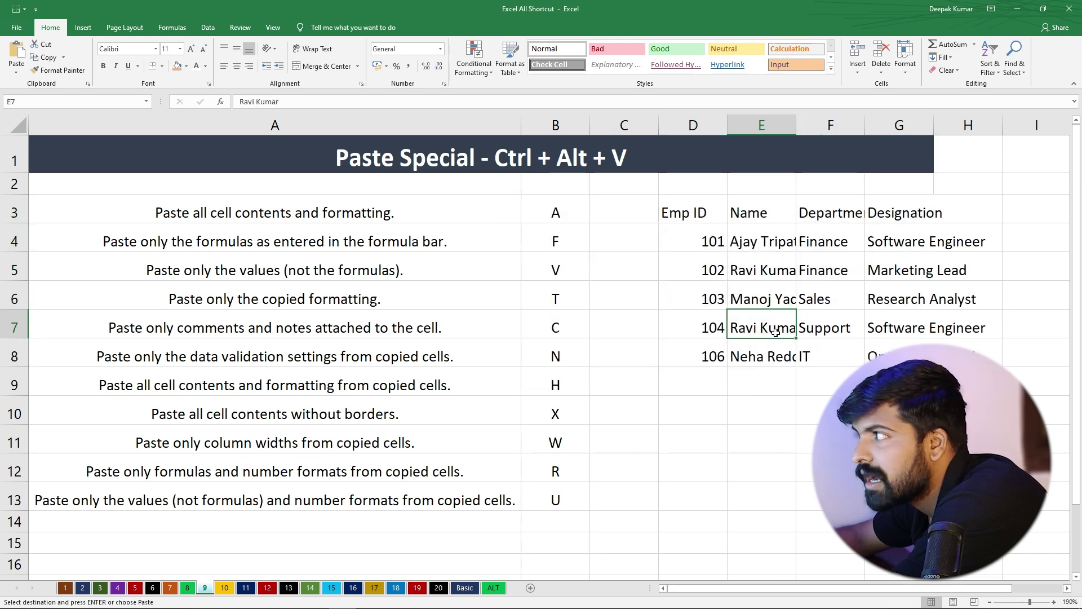
# Clear the pasted employee data from cells D3:G9 on sheet 9
pyautogui.moveTo(691, 213); pyautogui.dragTo(966, 384)
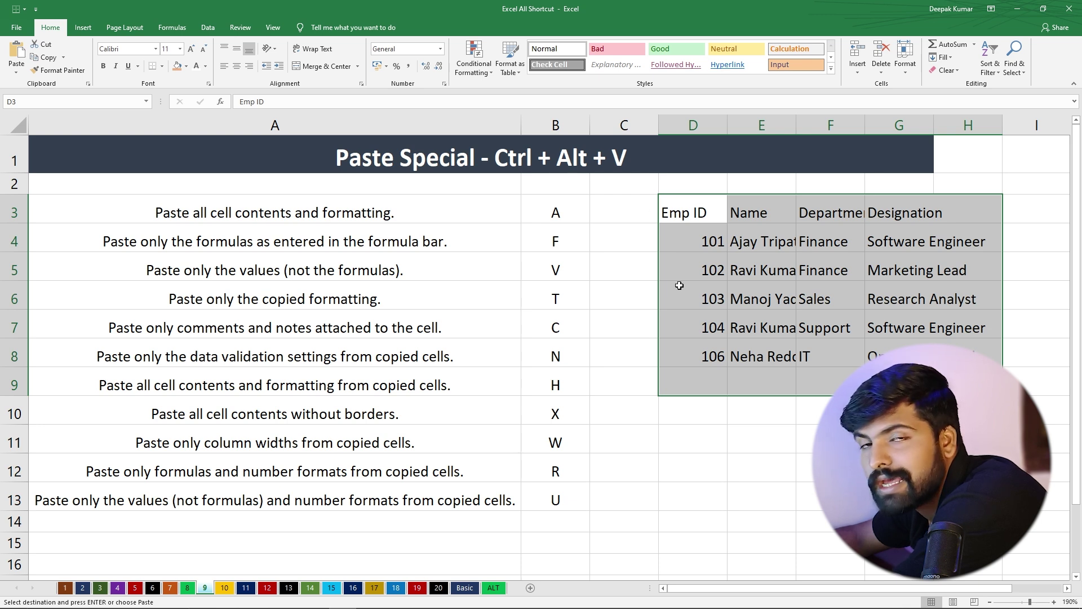
pyautogui.moveTo(683, 212); pyautogui.dragTo(901, 384)
pyautogui.press('Delete')
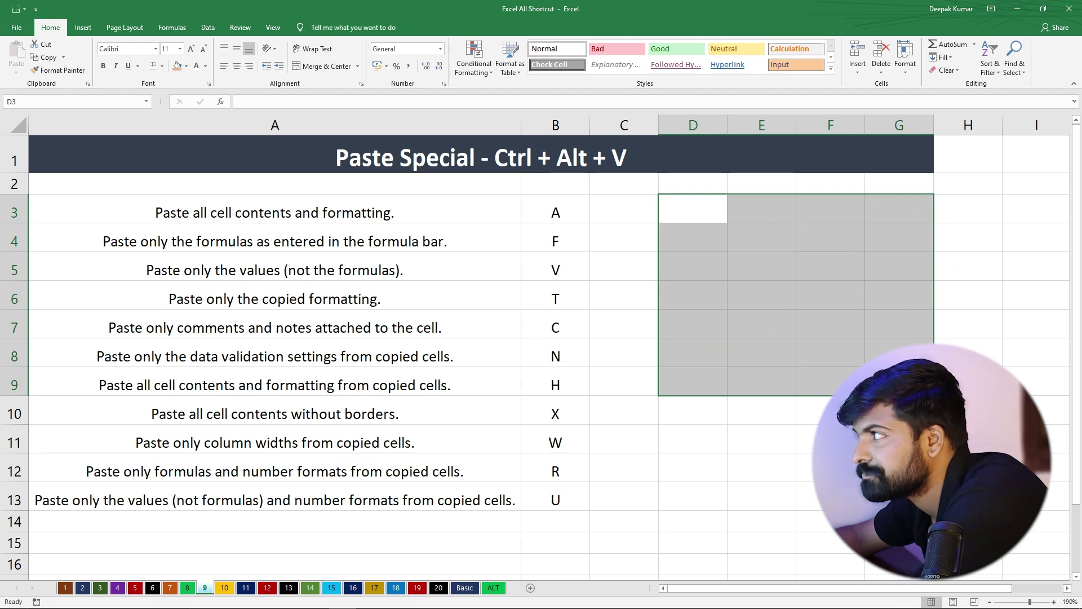
pyautogui.click(652, 235)
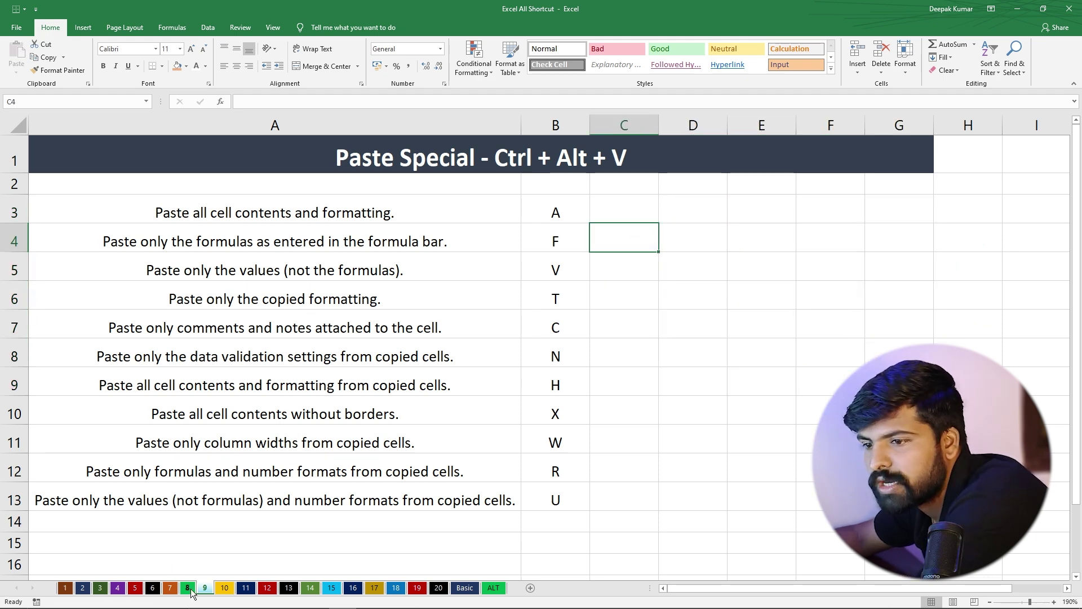
# Copy the range A3:D8 on sheet 8 again and select cell D3 on sheet 9 as the destination
pyautogui.click(187, 588)
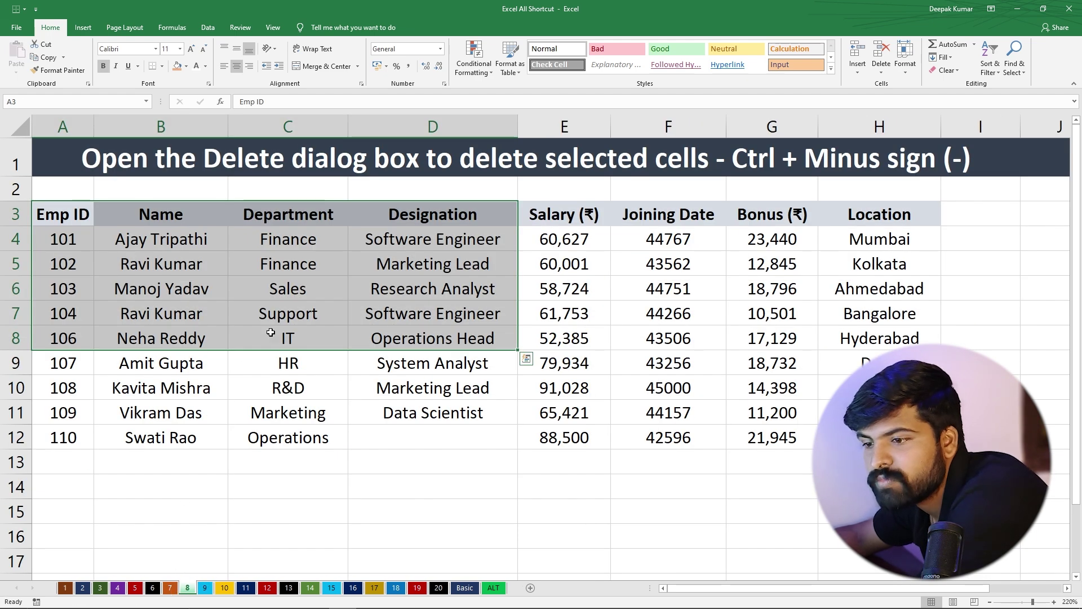
pyautogui.hotkey('ctrl', 'c')
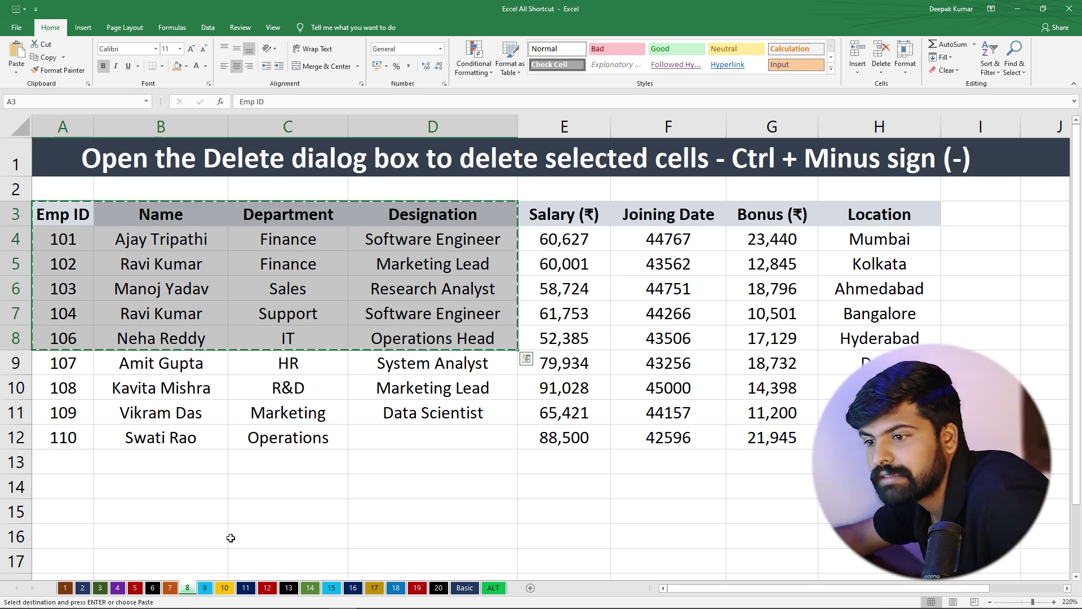
pyautogui.click(204, 588)
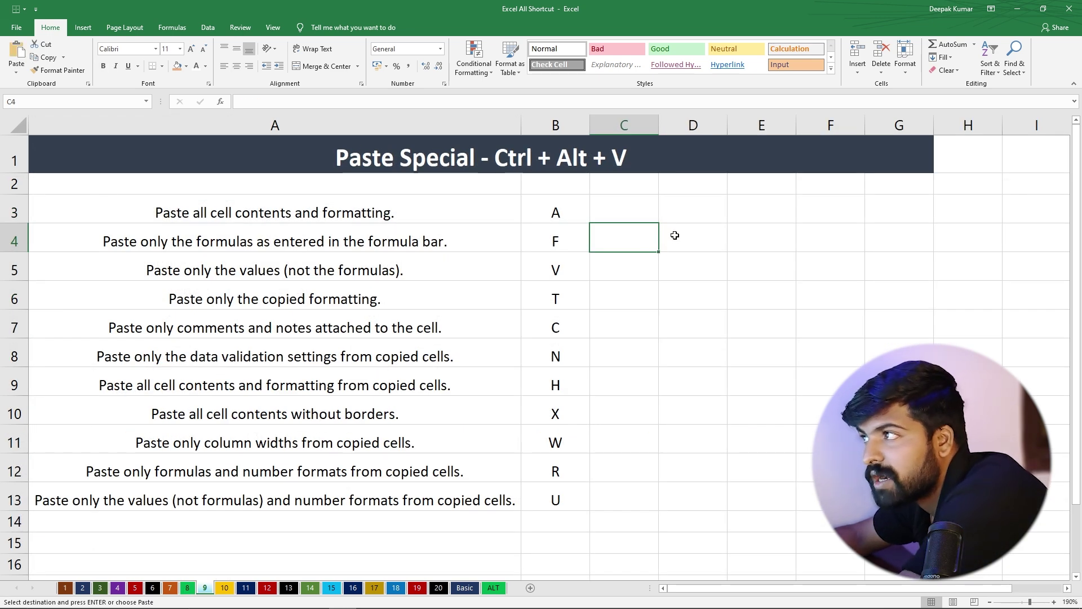
pyautogui.click(683, 217)
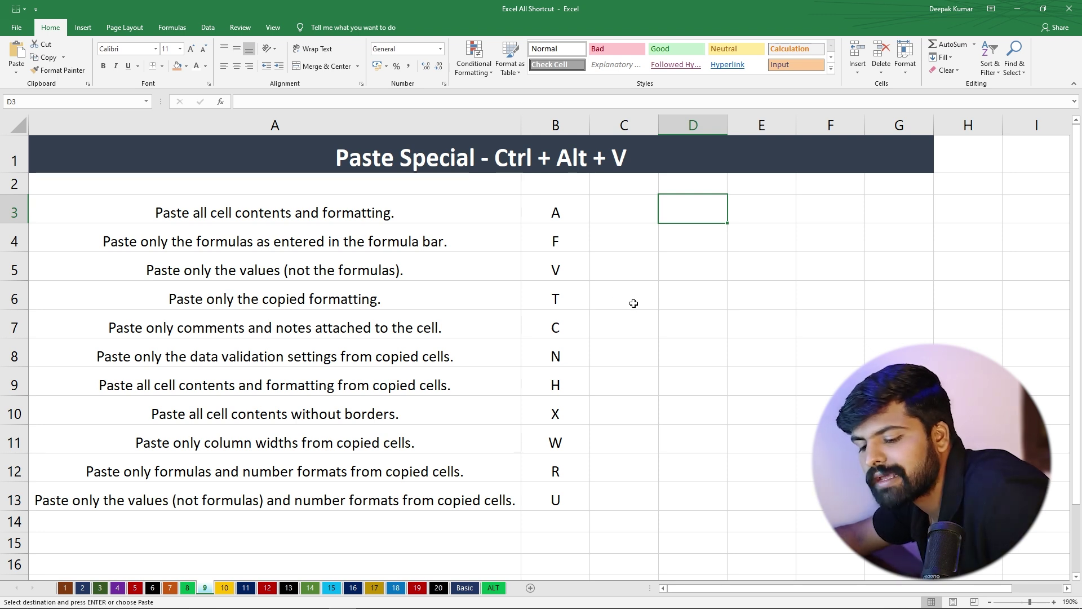
# In Paste Special, choose Formulas, Values, Formats, Comments and Validation in turn, and close the dialog without pasting
pyautogui.hotkey('ctrl', 'alt', 'v')
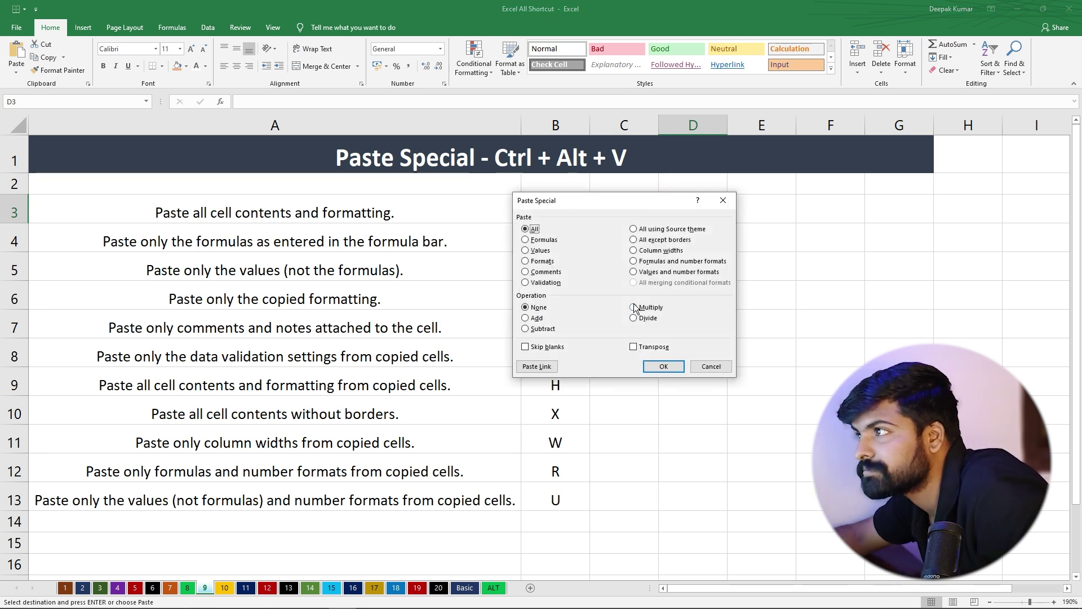
pyautogui.moveTo(593, 202); pyautogui.dragTo(723, 198)
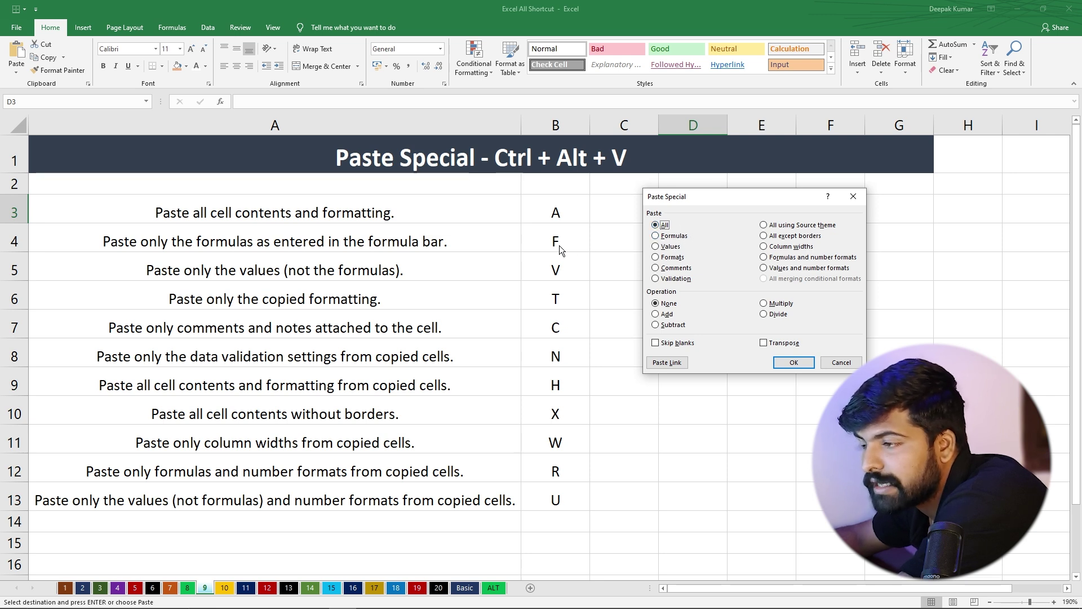
pyautogui.press('f')
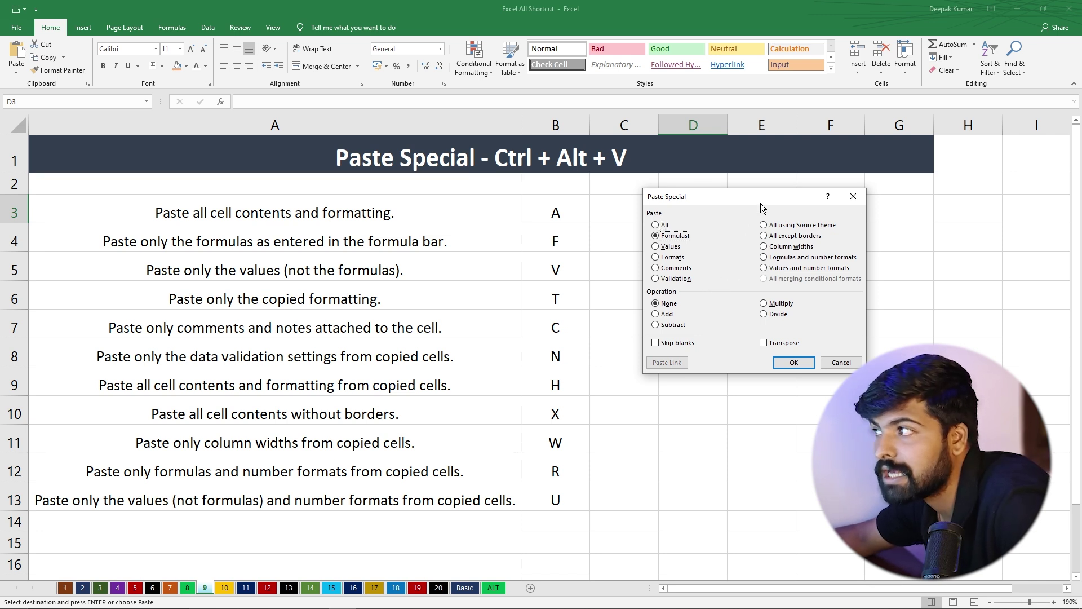
pyautogui.press('v')
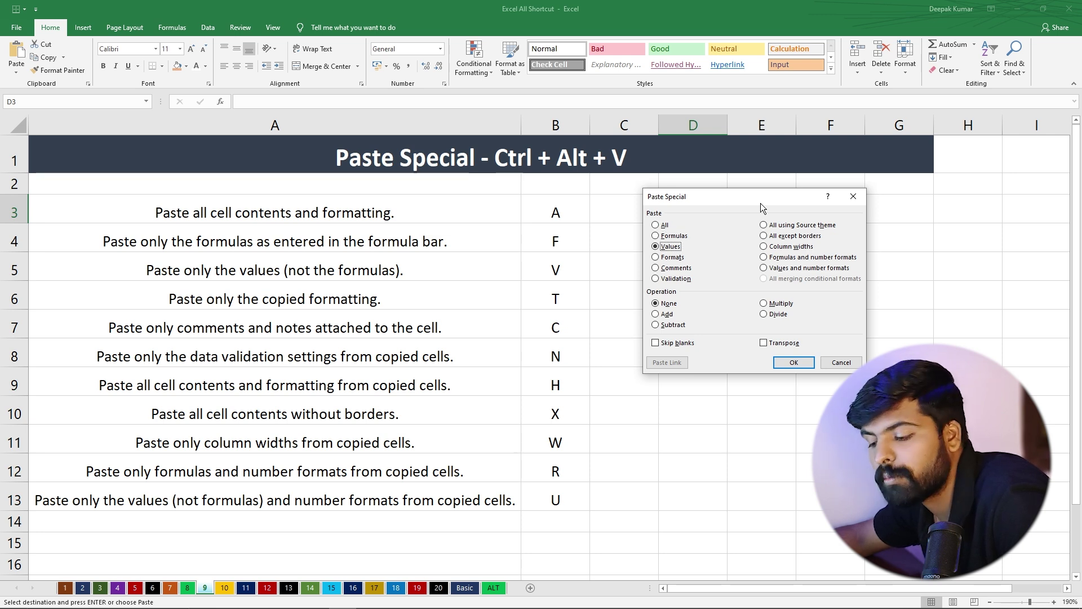
pyautogui.press('t')
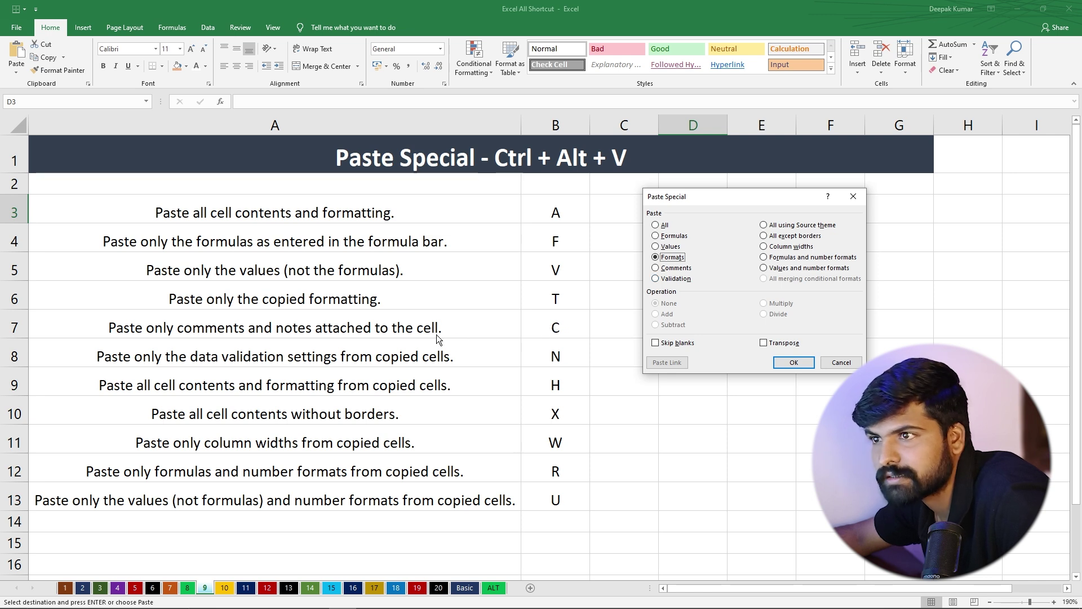
pyautogui.press('c')
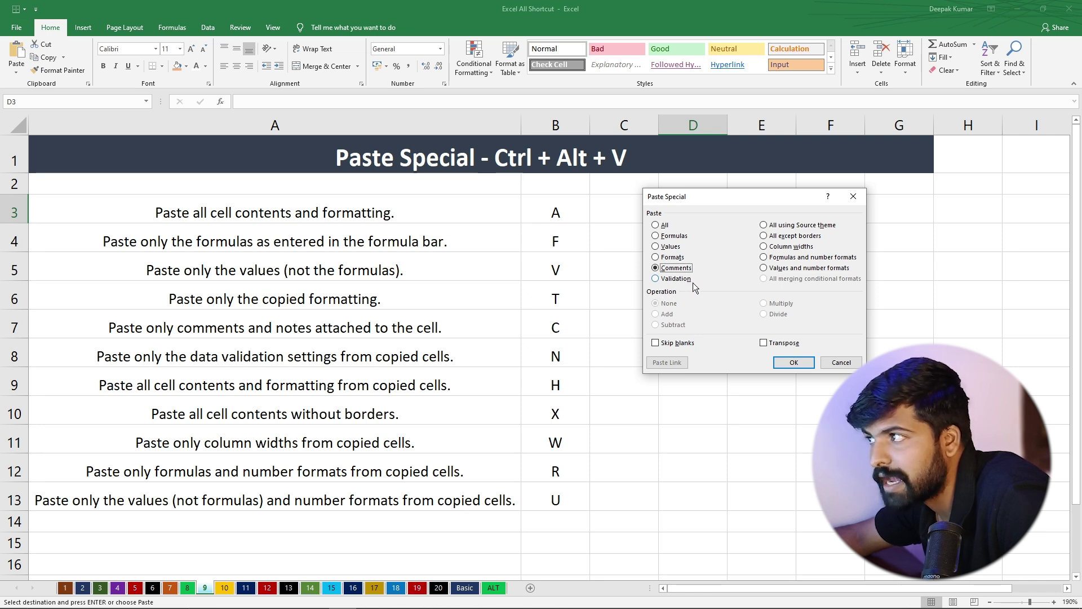
pyautogui.press('n')
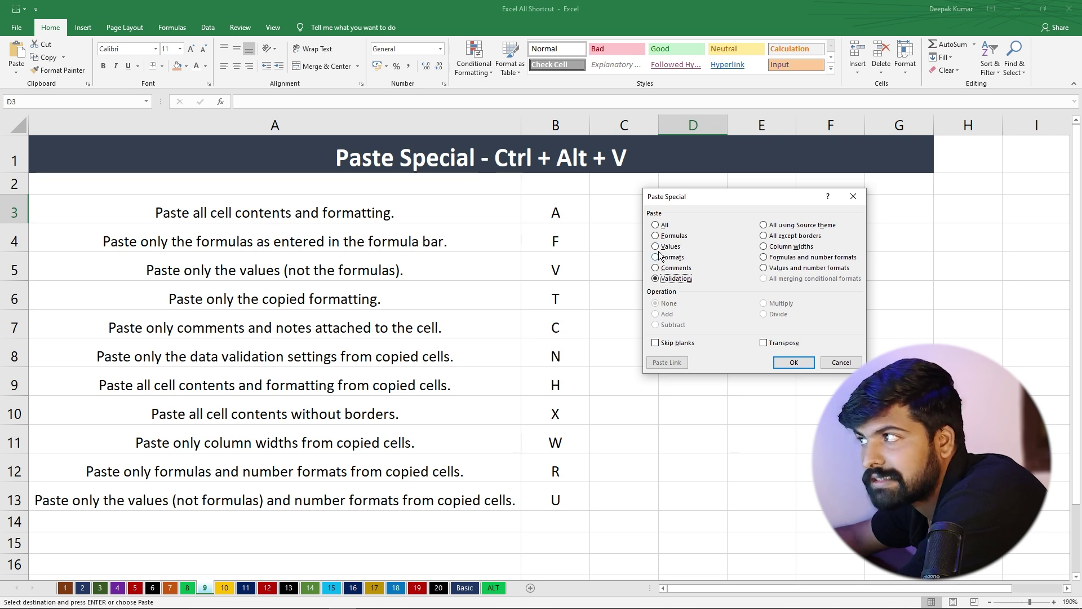
pyautogui.click(853, 196)
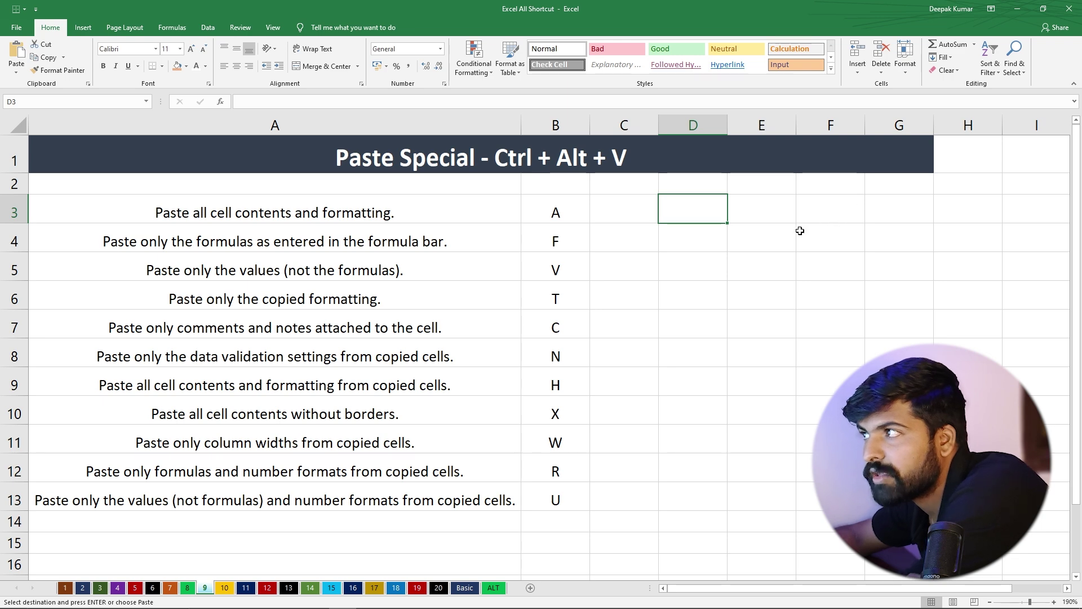
# Paste the copied range as Values into D3:G8 on sheet 9 using Paste Special
pyautogui.click(189, 589)
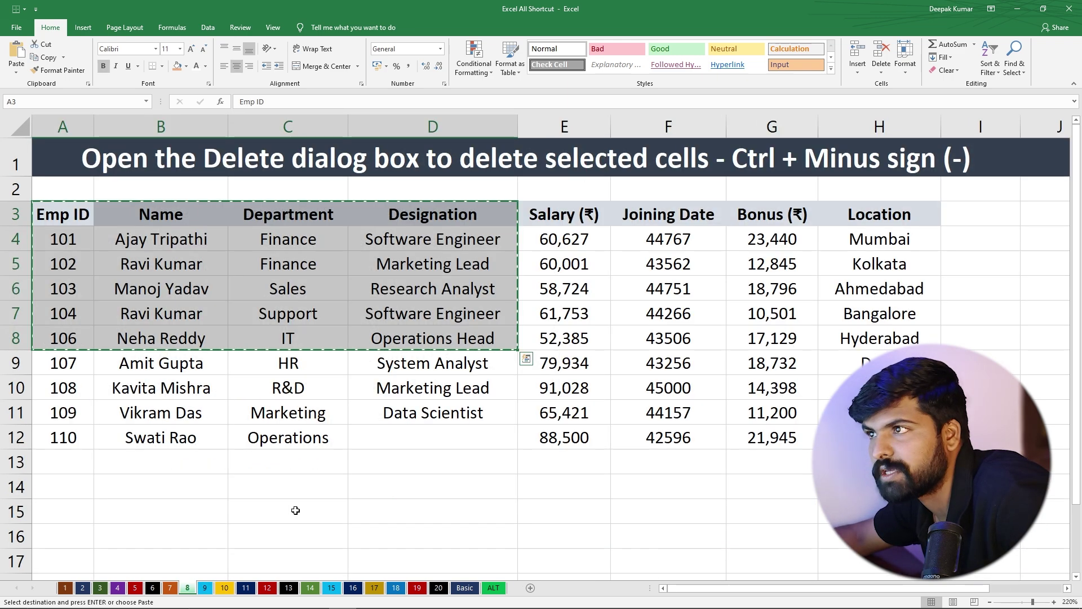
pyautogui.click(205, 589)
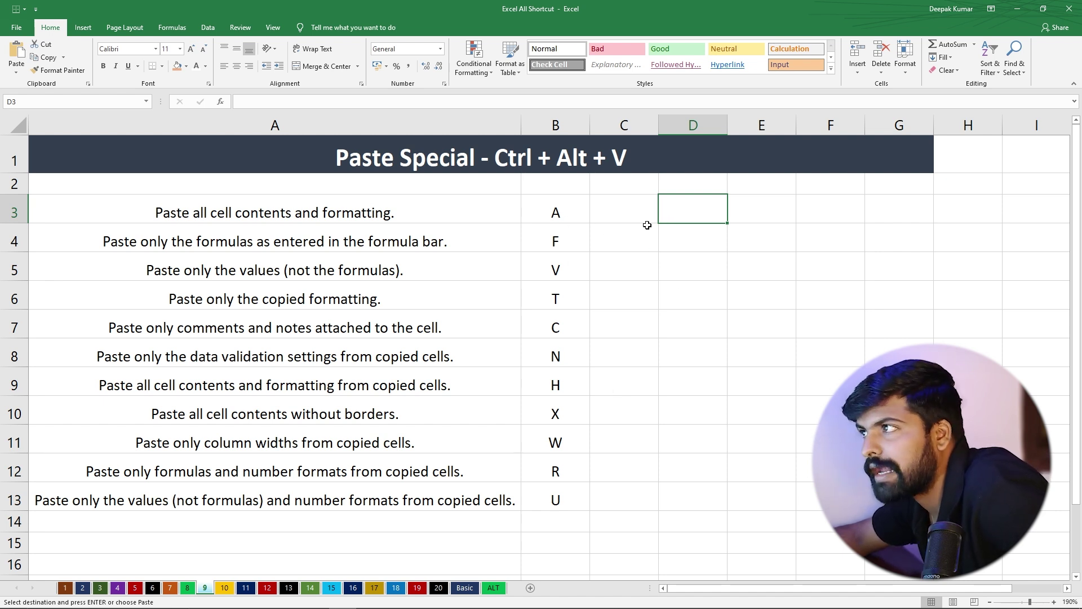
pyautogui.hotkey('ctrl', 'alt', 'v')
pyautogui.press('v')
pyautogui.press('Return')
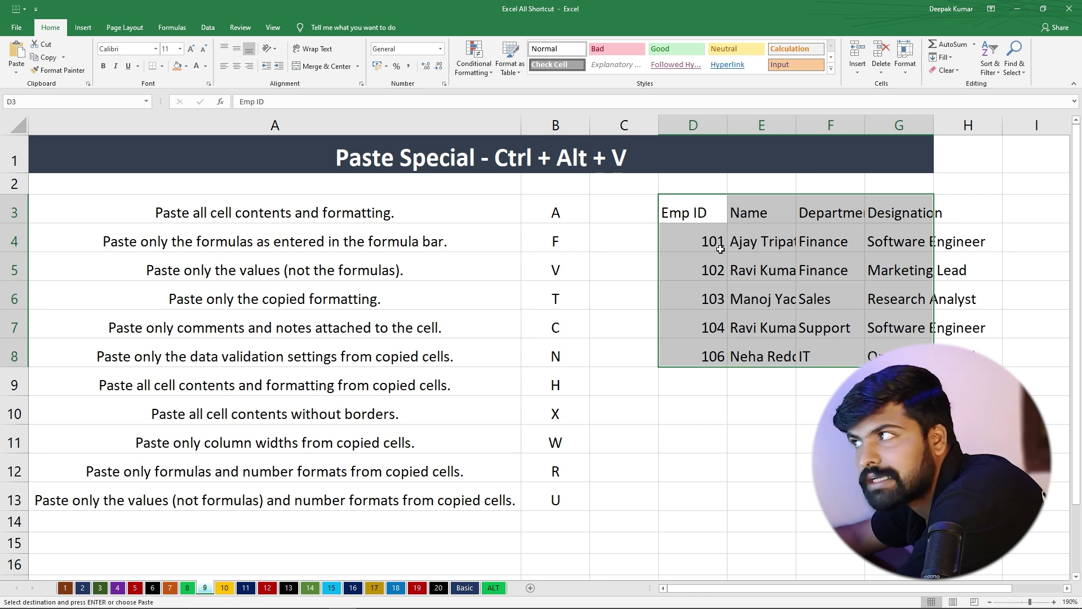
pyautogui.moveTo(684, 213); pyautogui.dragTo(903, 357)
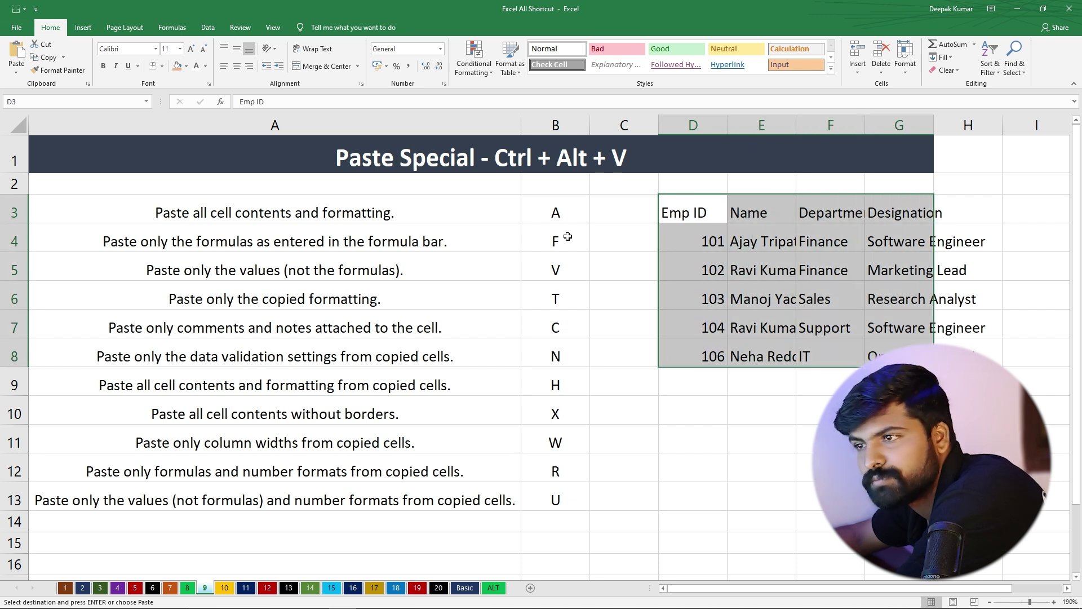
pyautogui.moveTo(269, 224); pyautogui.dragTo(416, 515)
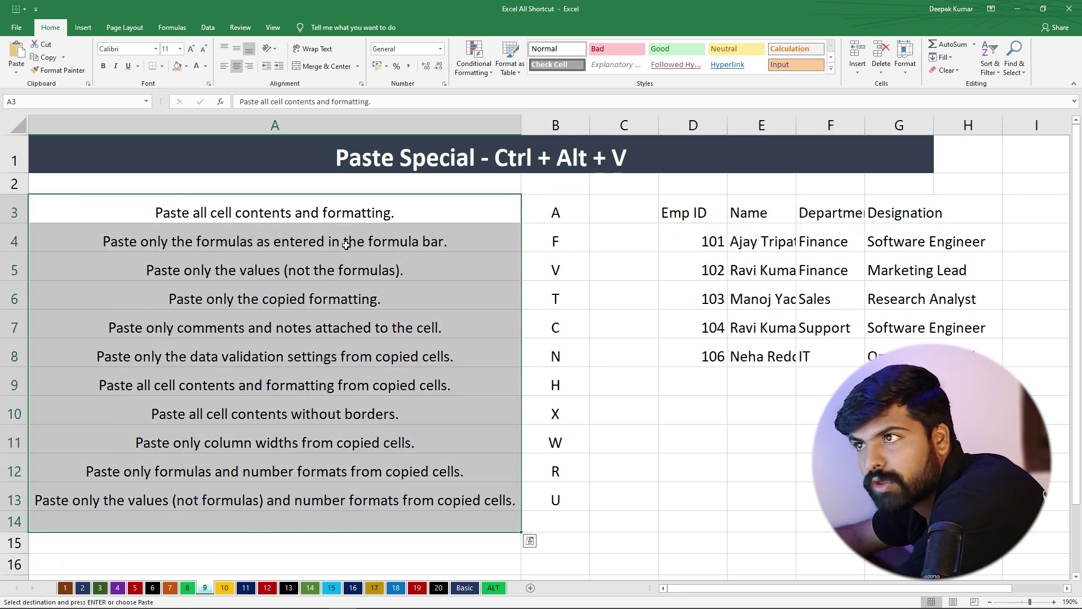
pyautogui.click(352, 214)
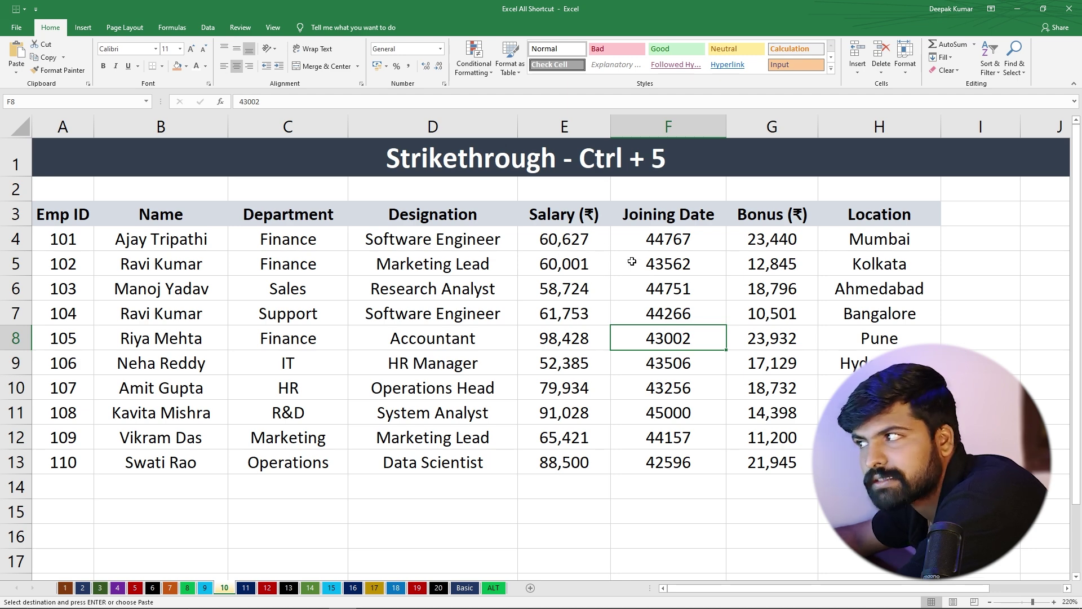
# On sheet 10, apply strikethrough to Joining Date cell F7 and Department cell C9
pyautogui.click(659, 311)
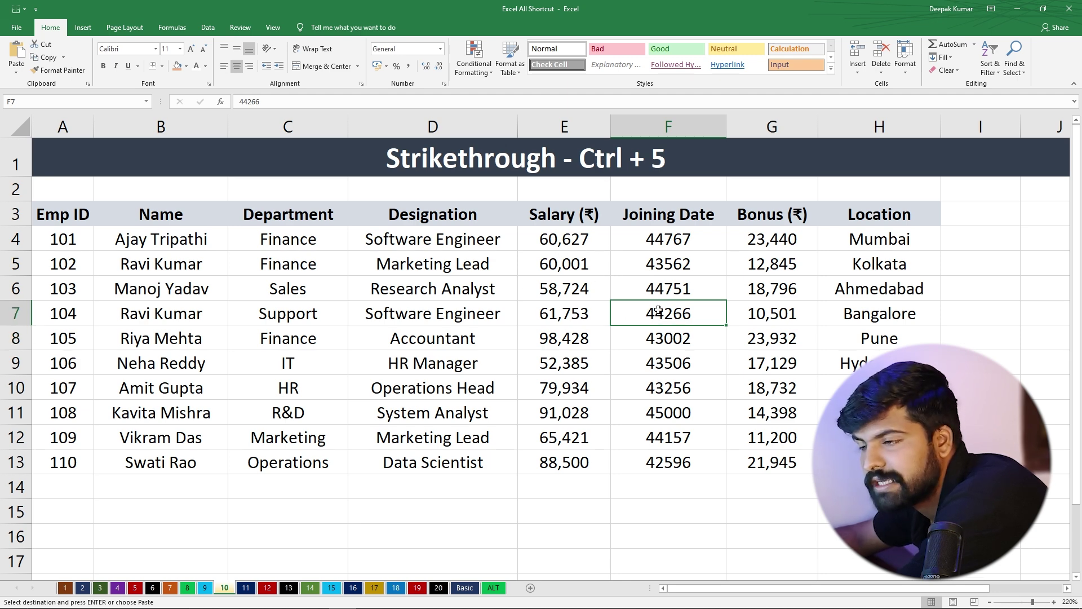
pyautogui.hotkey('ctrl', '5')
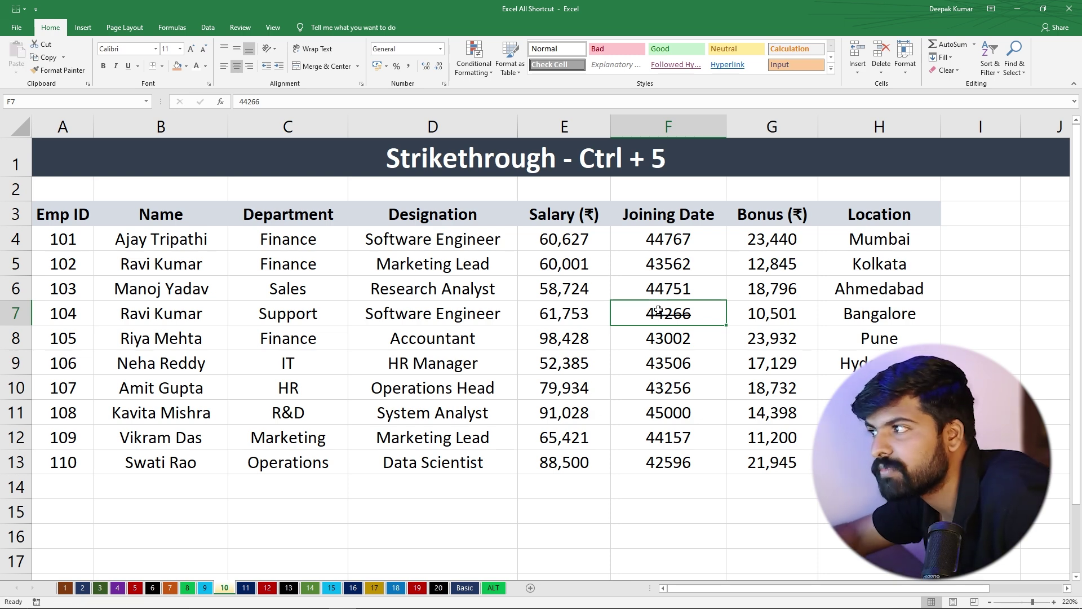
pyautogui.click(290, 362)
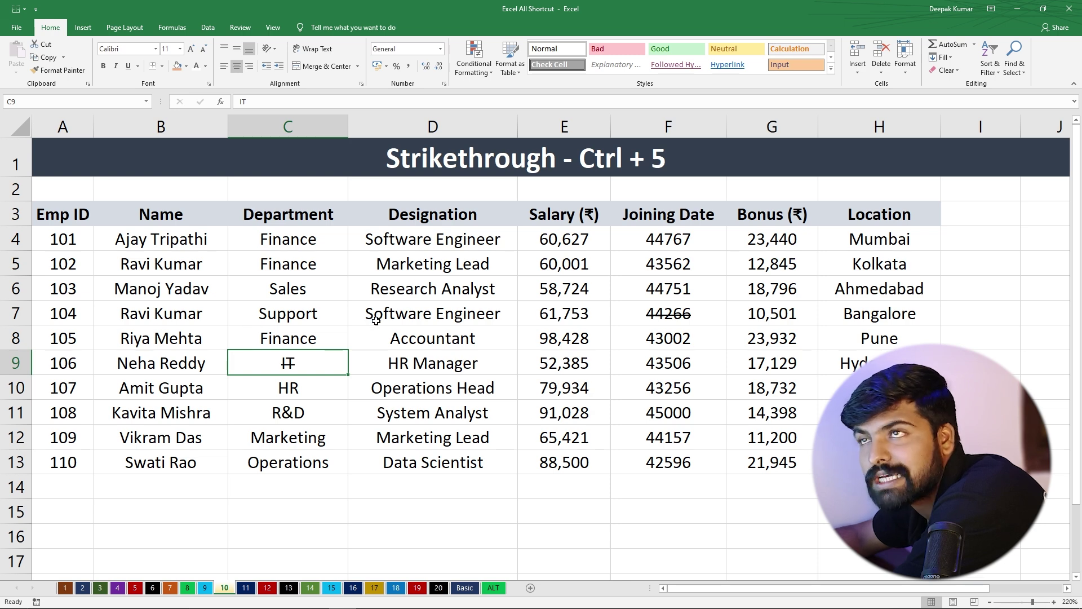
# Increase the font size of Department cell C9 to 36
pyautogui.click(191, 52)
pyautogui.click(191, 52)
pyautogui.click(191, 51)
pyautogui.click(191, 52)
pyautogui.click(191, 52)
pyautogui.click(191, 52)
pyautogui.click(191, 52)
pyautogui.click(191, 52)
pyautogui.click(191, 52)
pyautogui.click(191, 52)
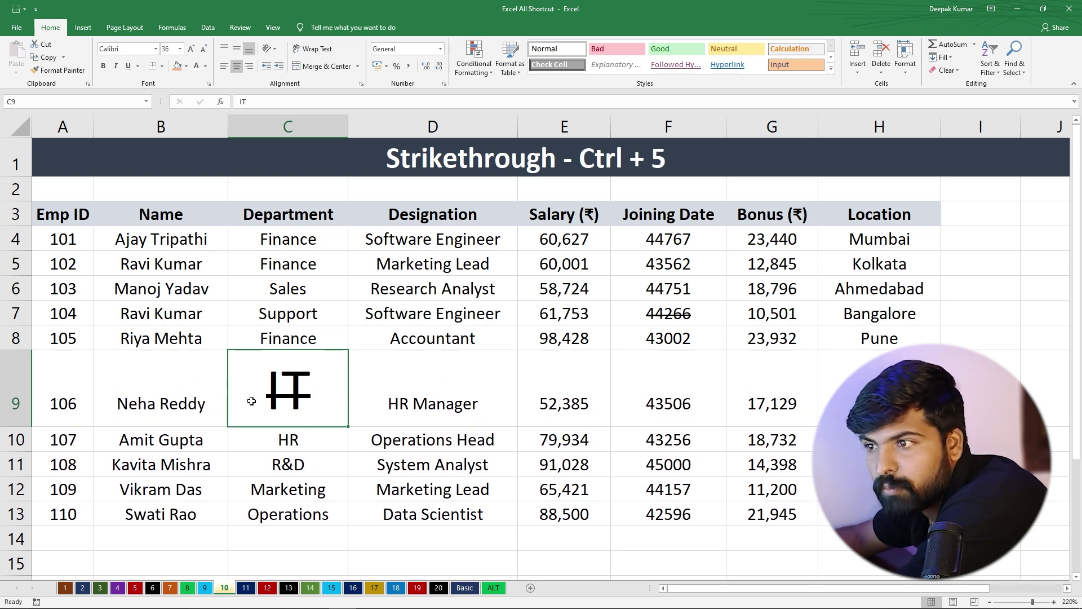
# Copy the formatting of Department cell C9 to Joining Date cell F9 with Format Painter
pyautogui.click(680, 384)
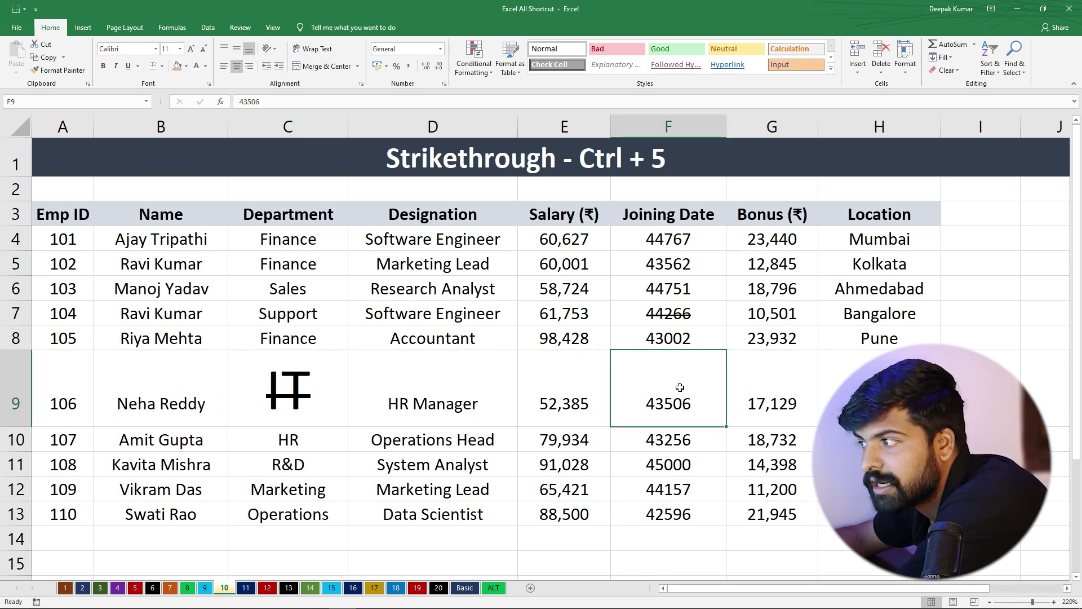
pyautogui.click(287, 388)
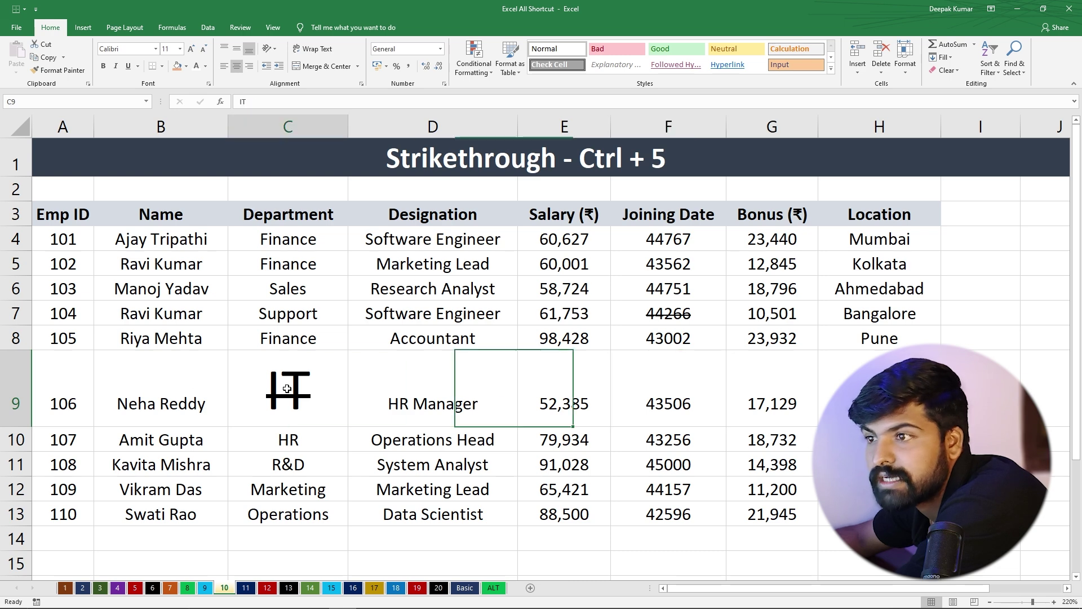
pyautogui.click(59, 70)
pyautogui.click(656, 393)
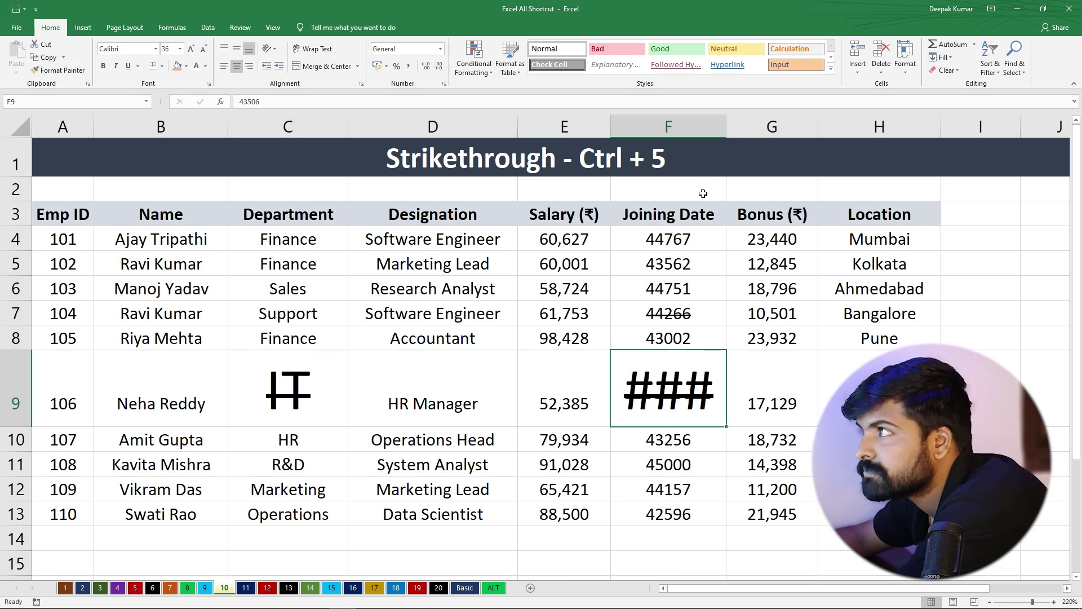
# AutoFit column F's width and toggle the strikethrough on Joining Date cell F9 off and on again
pyautogui.doubleClick(727, 126)
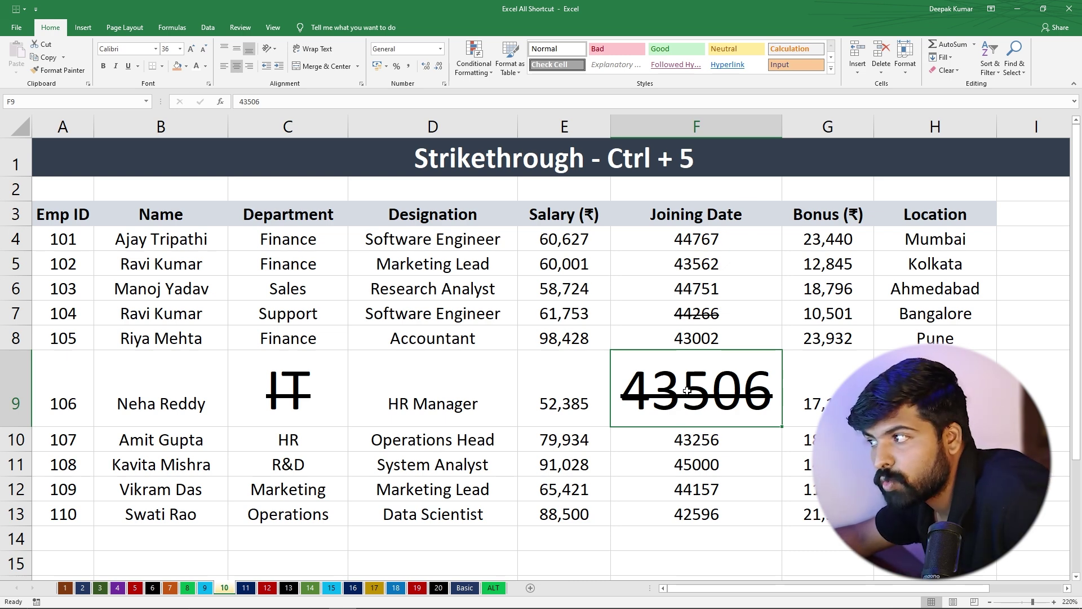
pyautogui.hotkey('ctrl', '5')
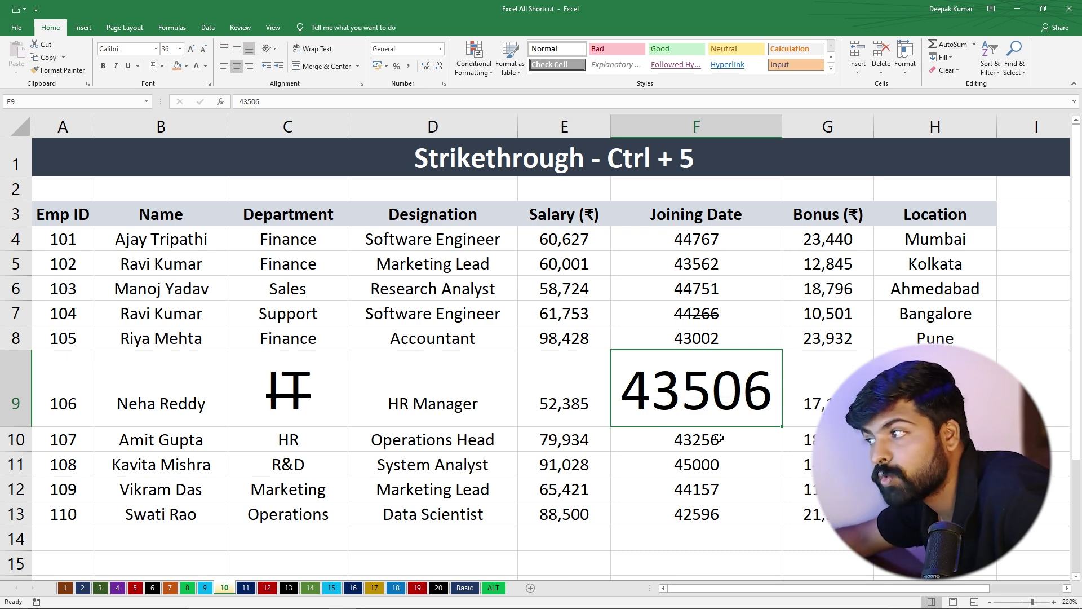
pyautogui.hotkey('ctrl', '5')
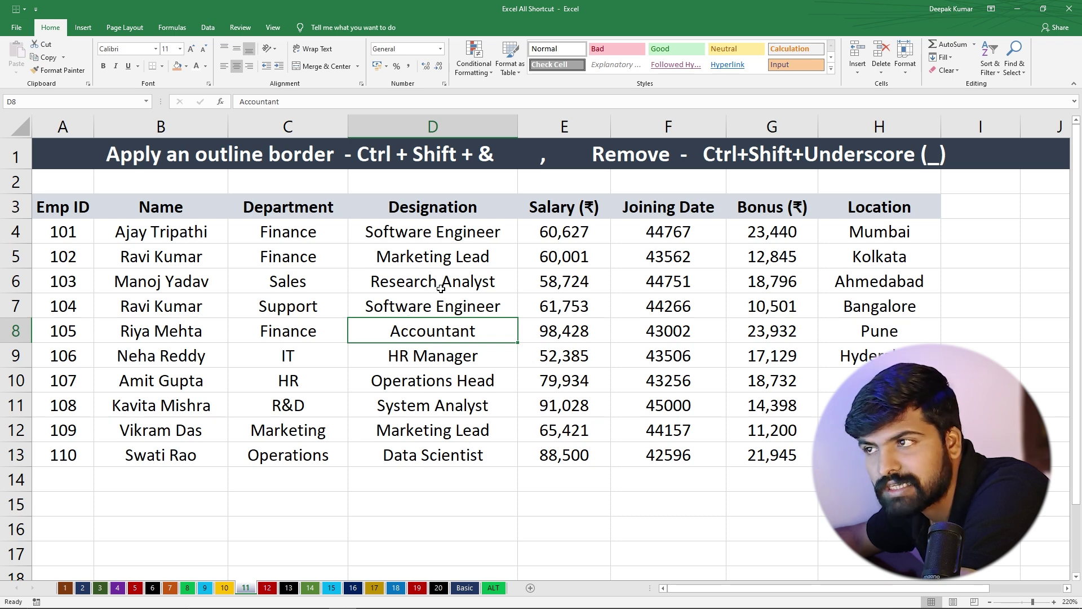
# Turn off the gridlines on sheet 11
pyautogui.click(273, 27)
pyautogui.click(130, 66)
pyautogui.click(328, 280)
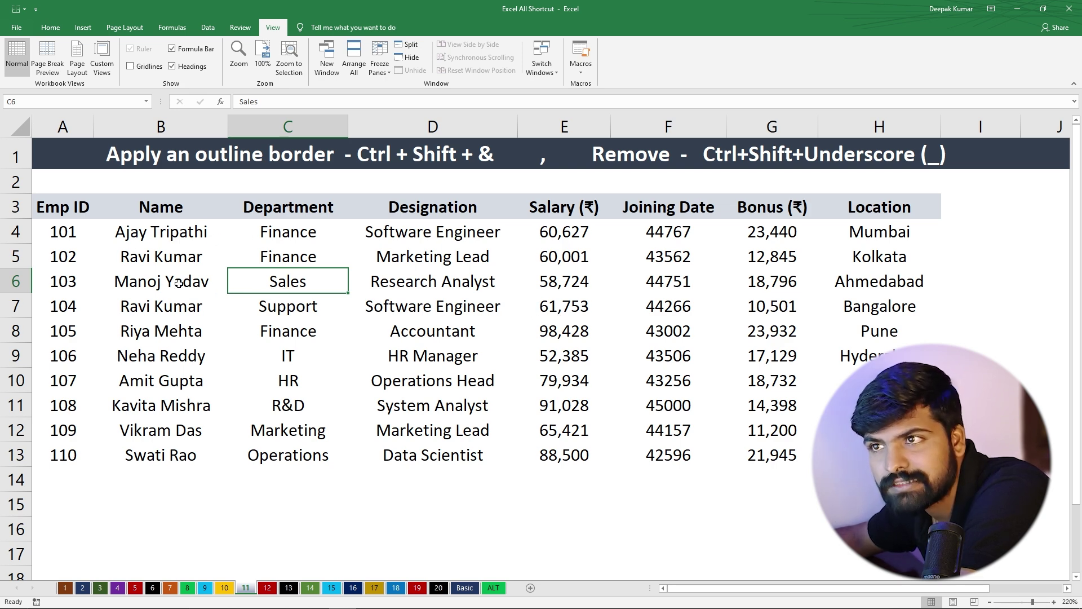
# Apply an outline border around B6:D10 and another around the header row A3:H3
pyautogui.moveTo(137, 279); pyautogui.dragTo(425, 383)
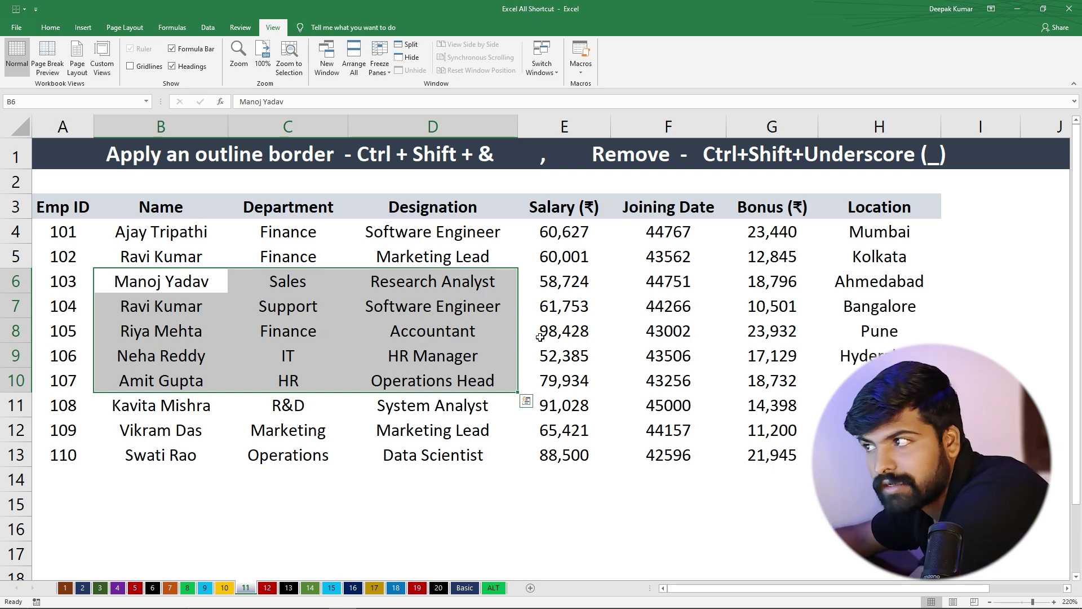
pyautogui.click(616, 320)
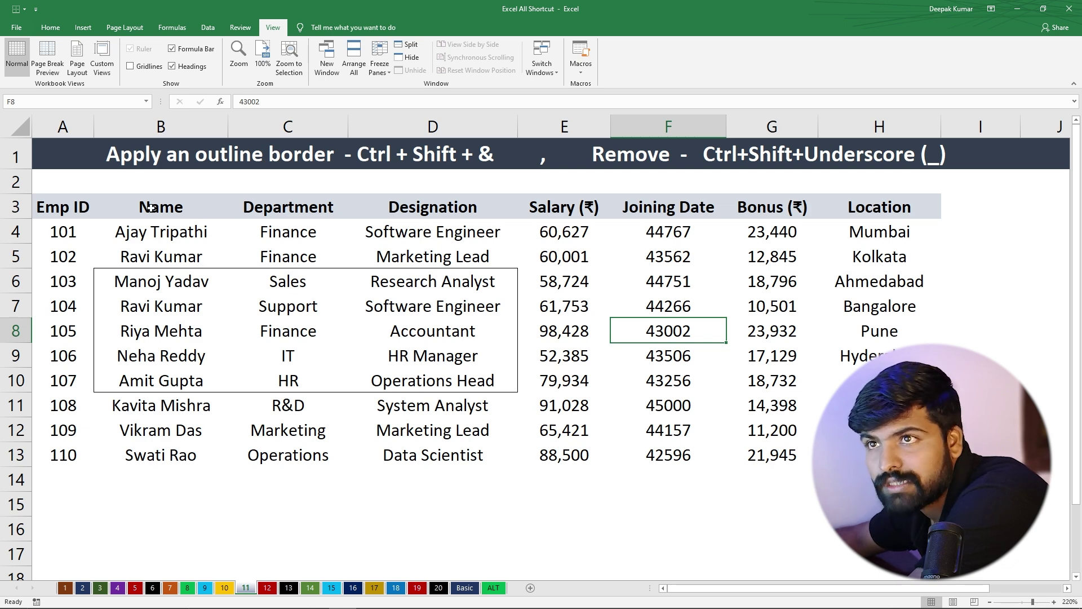
pyautogui.moveTo(68, 205); pyautogui.dragTo(865, 216)
pyautogui.hotkey('ctrl', 'shift', '7')
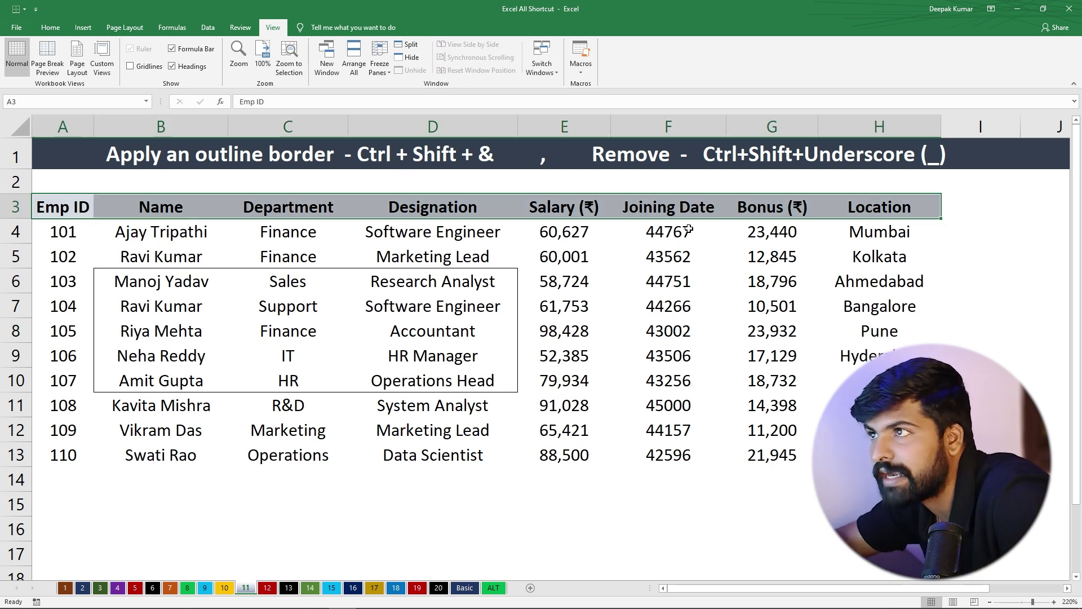
pyautogui.click(681, 303)
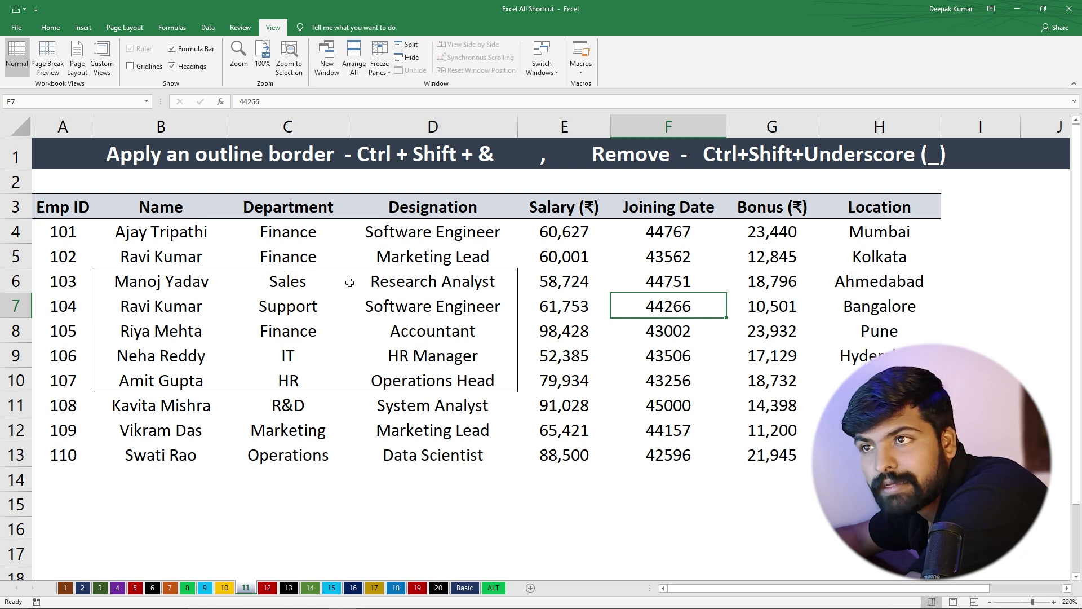
# Remove the outline border from the range B6:D10
pyautogui.moveTo(138, 276); pyautogui.dragTo(483, 389)
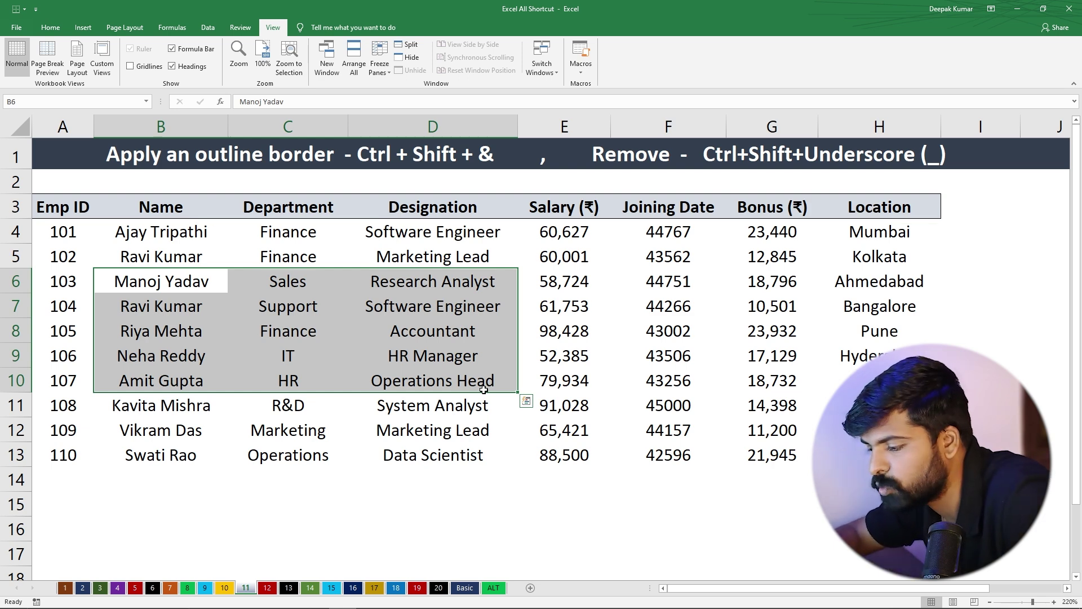
pyautogui.click(601, 357)
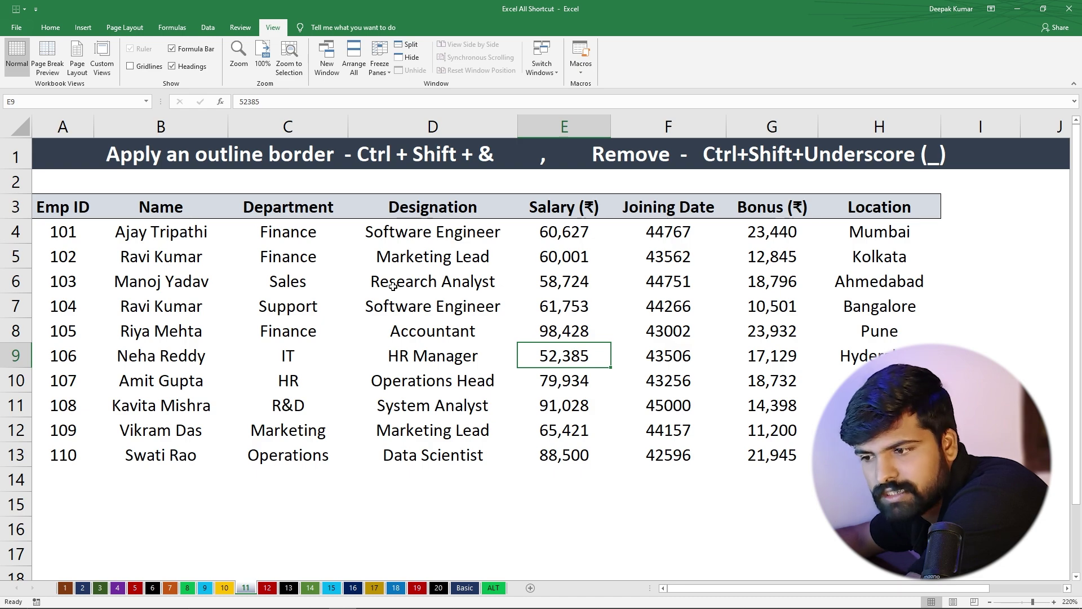
# On sheet 12, create a table with headers from the data range A3:H13
pyautogui.click(265, 588)
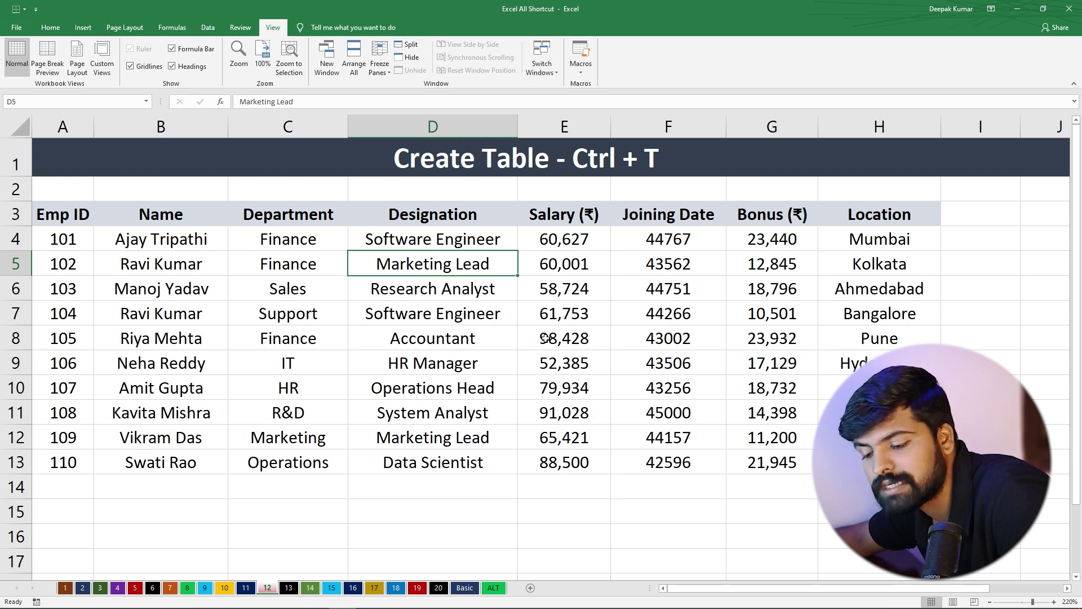
pyautogui.hotkey('ctrl', 'a')
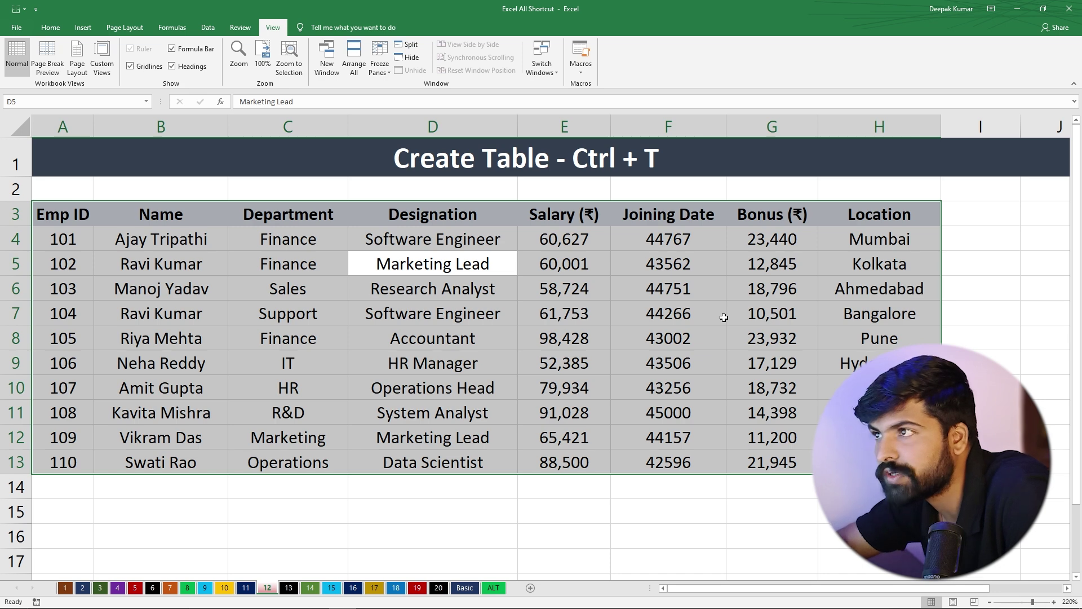
pyautogui.hotkey('ctrl', 't')
pyautogui.moveTo(739, 248); pyautogui.dragTo(351, 261)
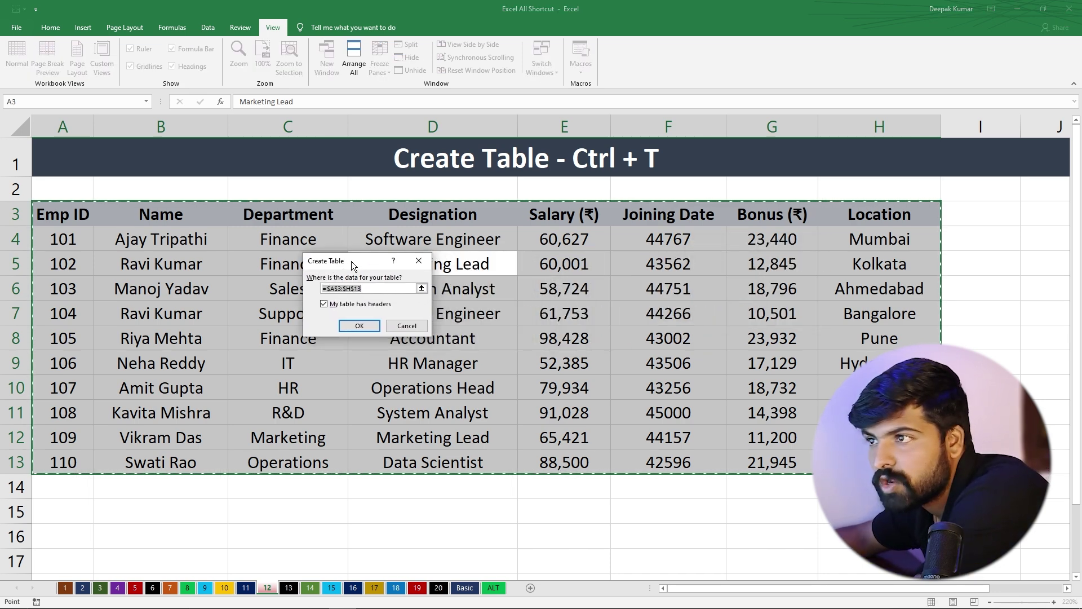
pyautogui.click(359, 326)
pyautogui.click(426, 387)
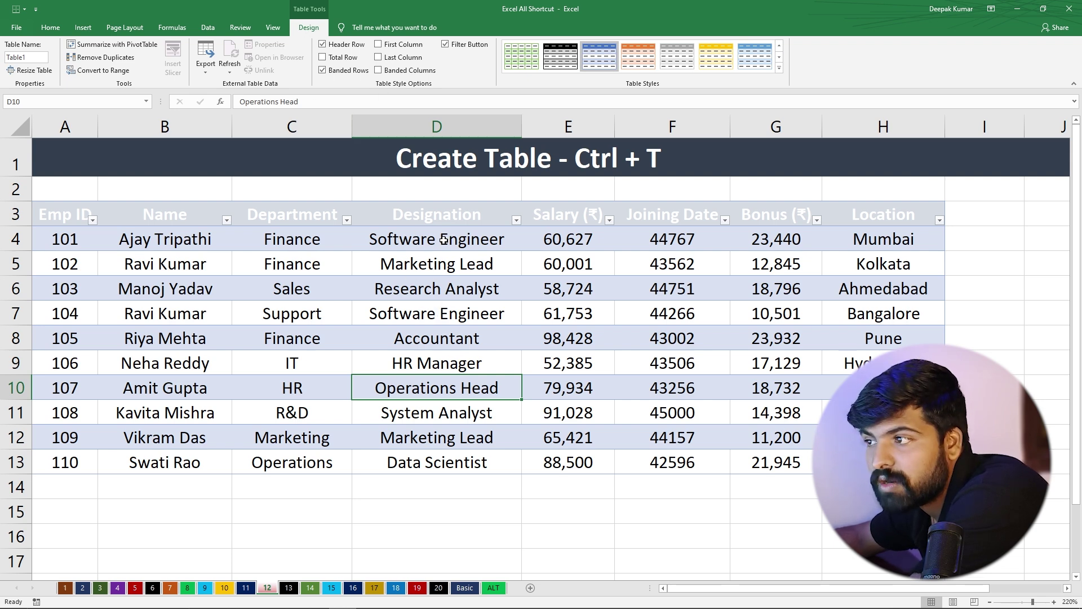
# Apply the first Light style without formatting to the table and convert the table to a normal range
pyautogui.click(778, 69)
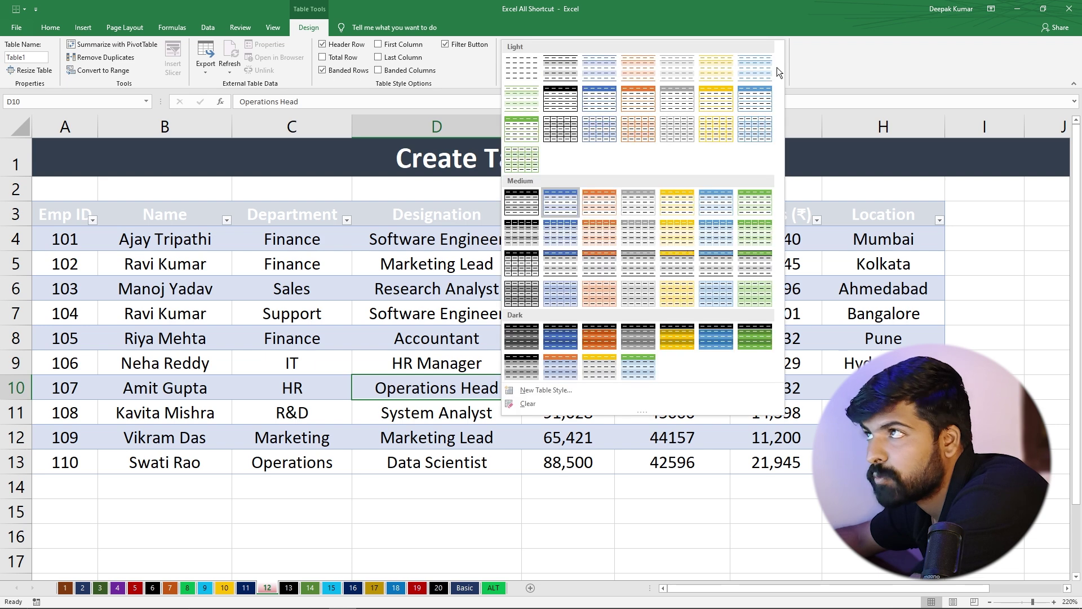
pyautogui.click(518, 69)
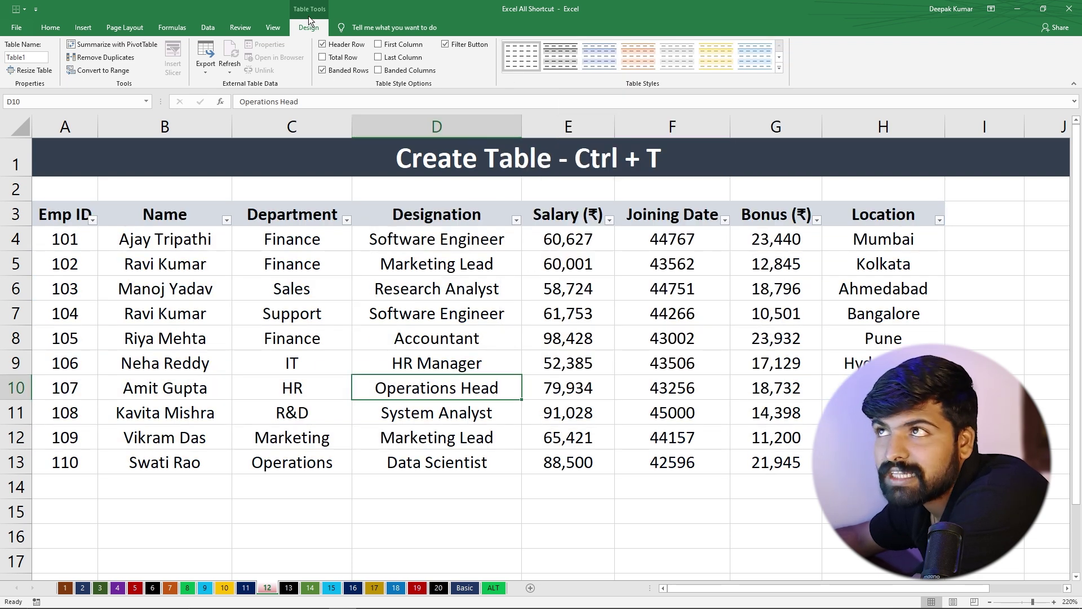
pyautogui.click(98, 71)
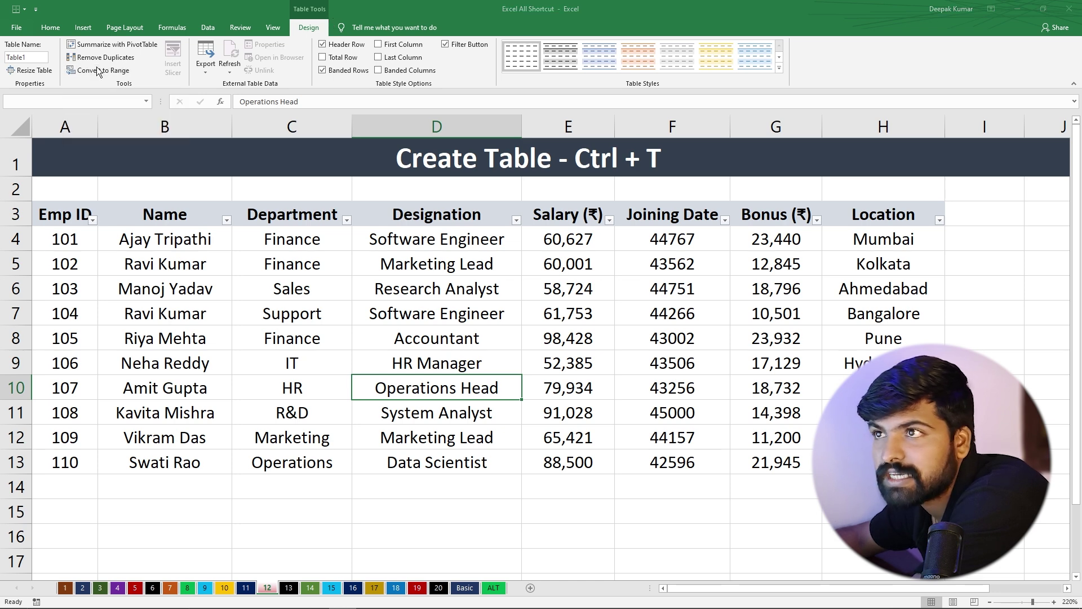
pyautogui.click(518, 343)
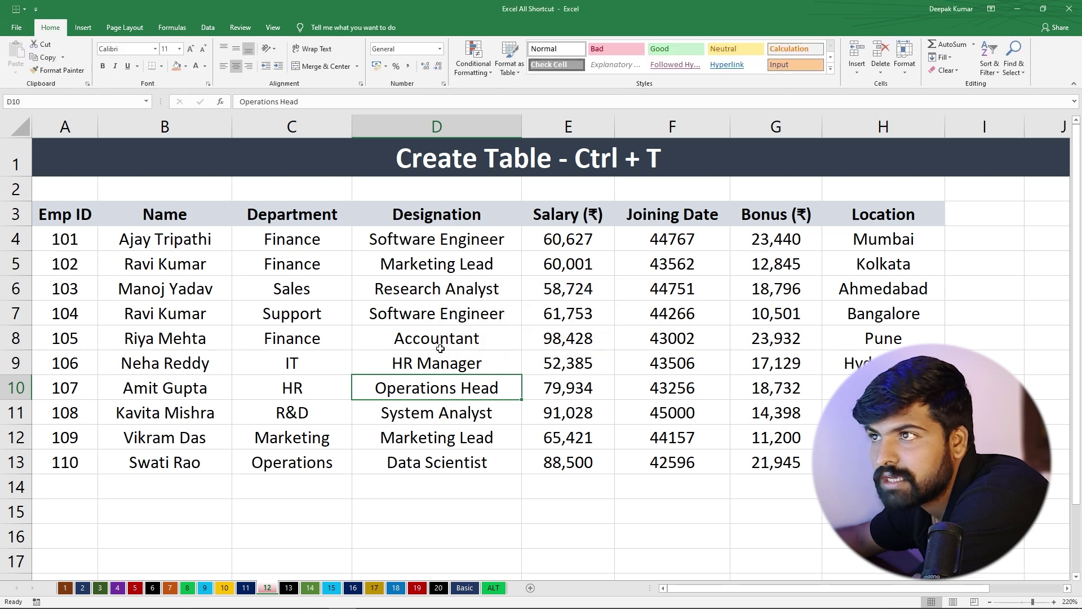
pyautogui.click(441, 341)
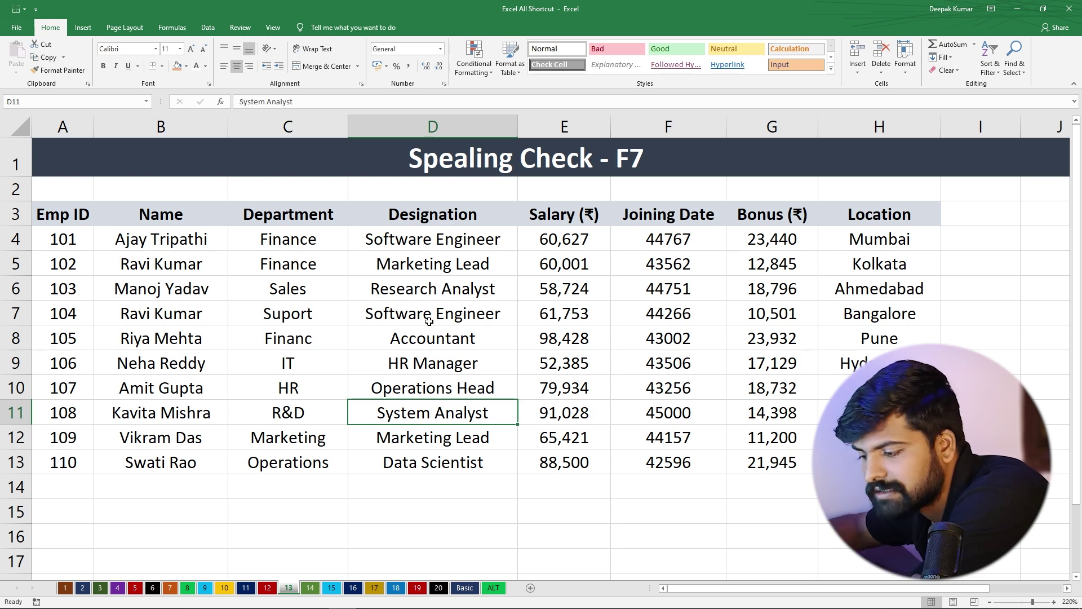
# Run a spelling check on sheet 13, continuing from the beginning of the sheet, and ignore "Spealing" in the title once
pyautogui.press('F7')
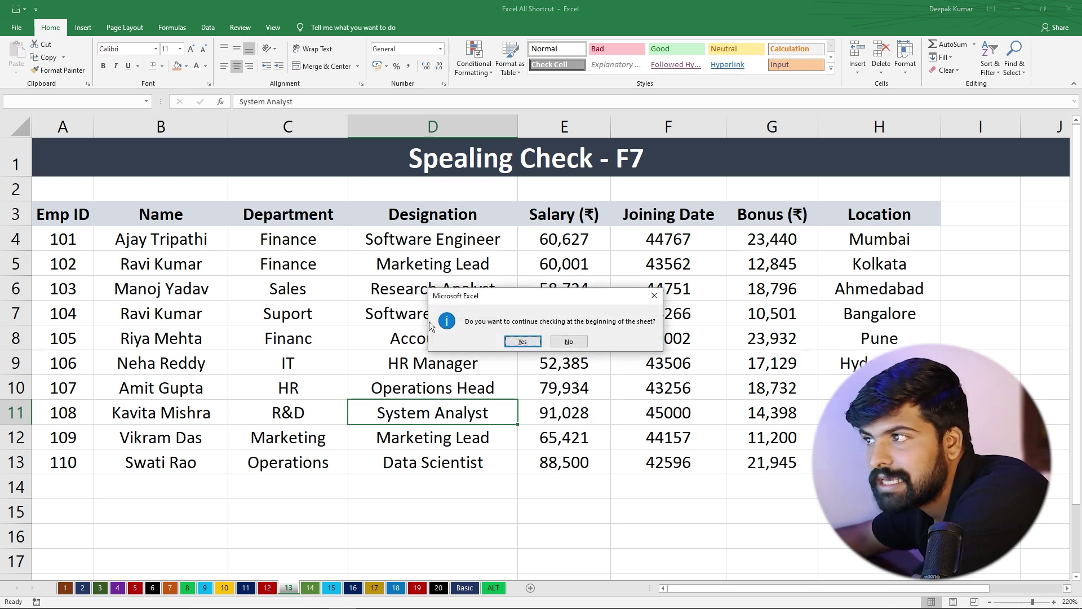
pyautogui.click(523, 341)
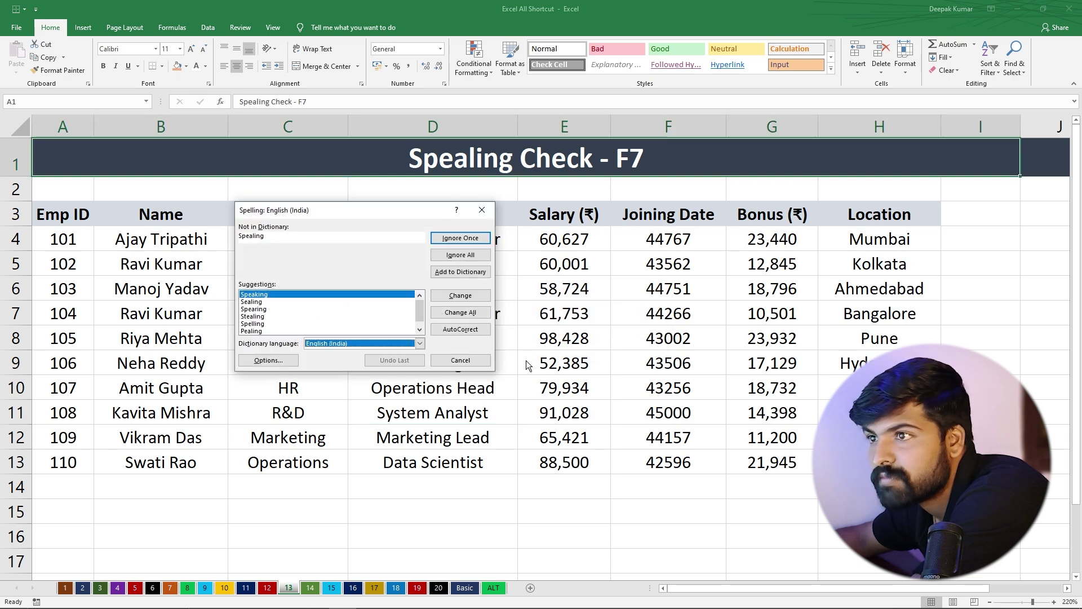
pyautogui.moveTo(367, 210); pyautogui.dragTo(582, 235)
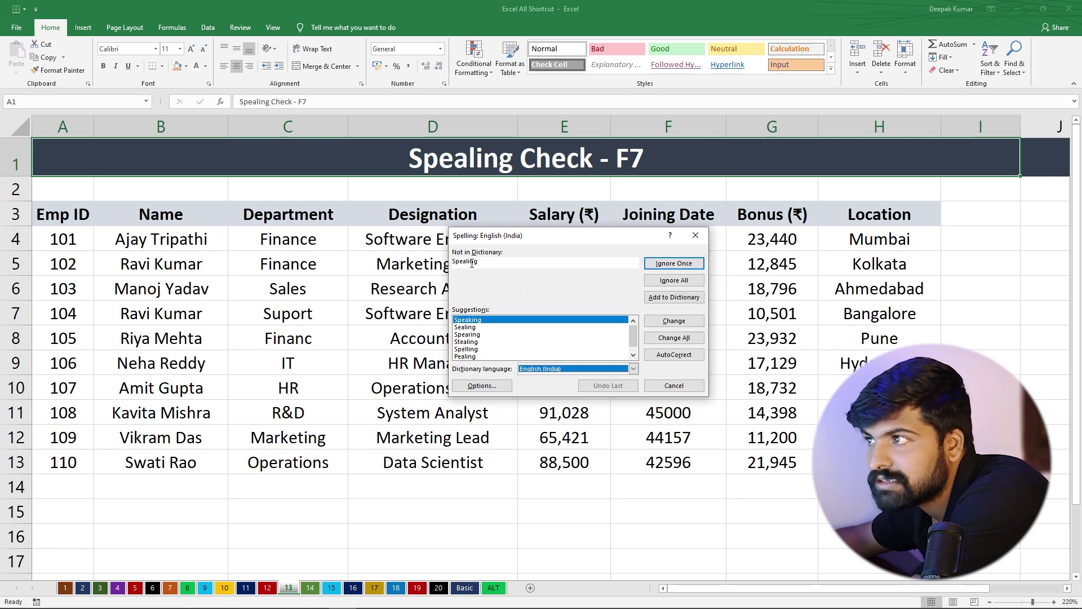
pyautogui.click(491, 260)
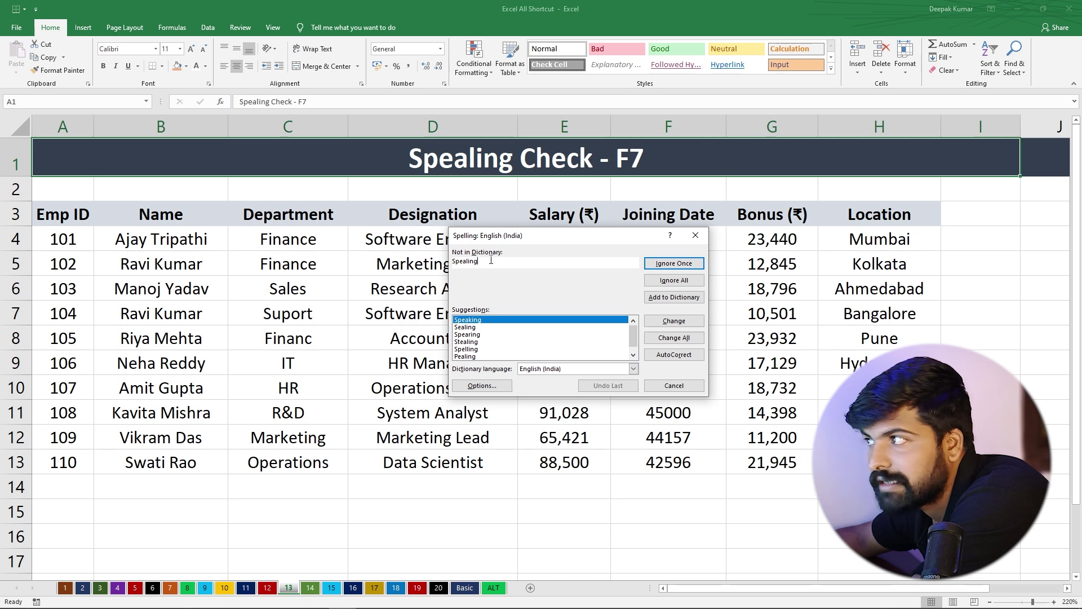
pyautogui.click(669, 265)
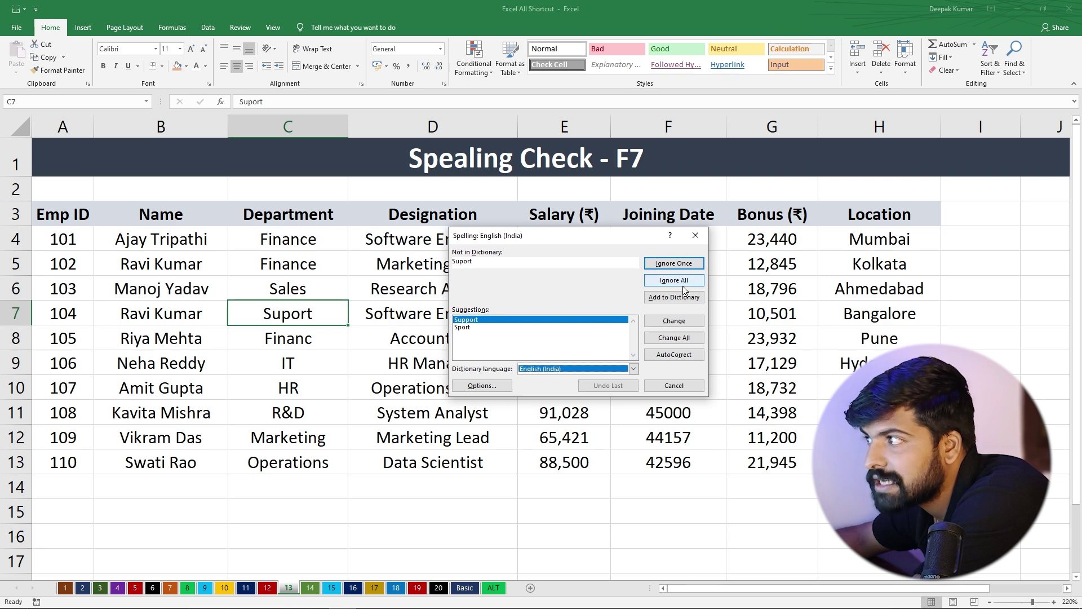
# Correct "Suport" in C7 to Support and "Financ" in C8 to Finance with the spelling suggestions, and finish the check
pyautogui.click(677, 324)
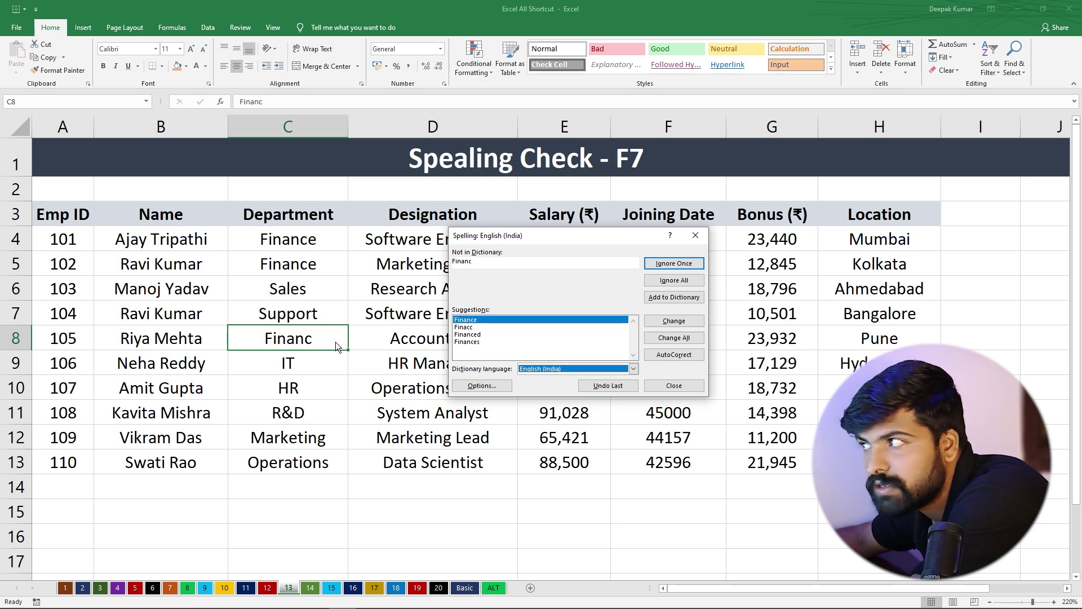
pyautogui.click(674, 321)
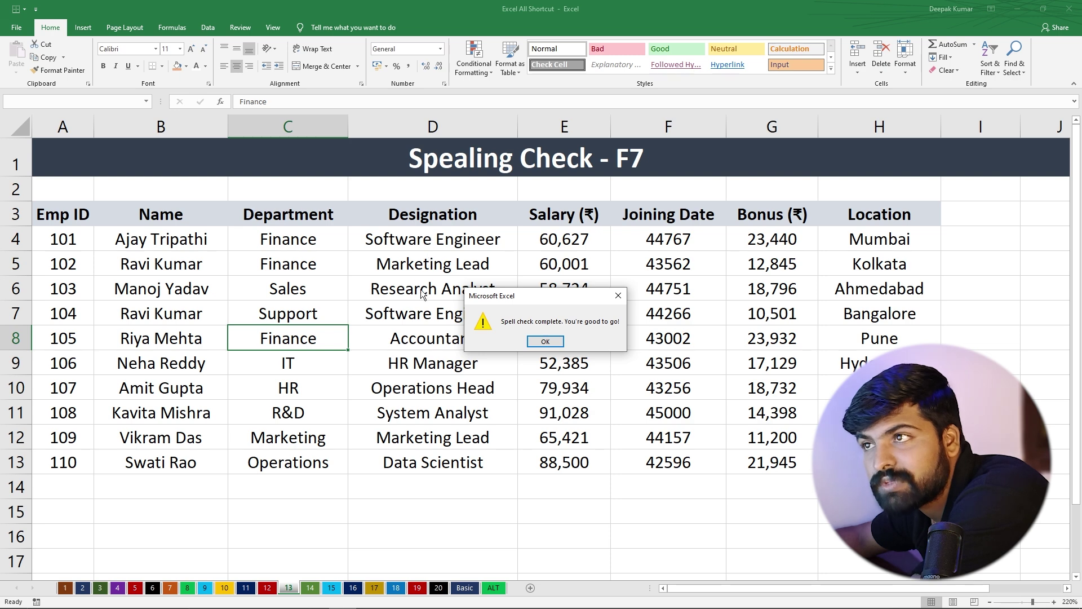
pyautogui.click(546, 342)
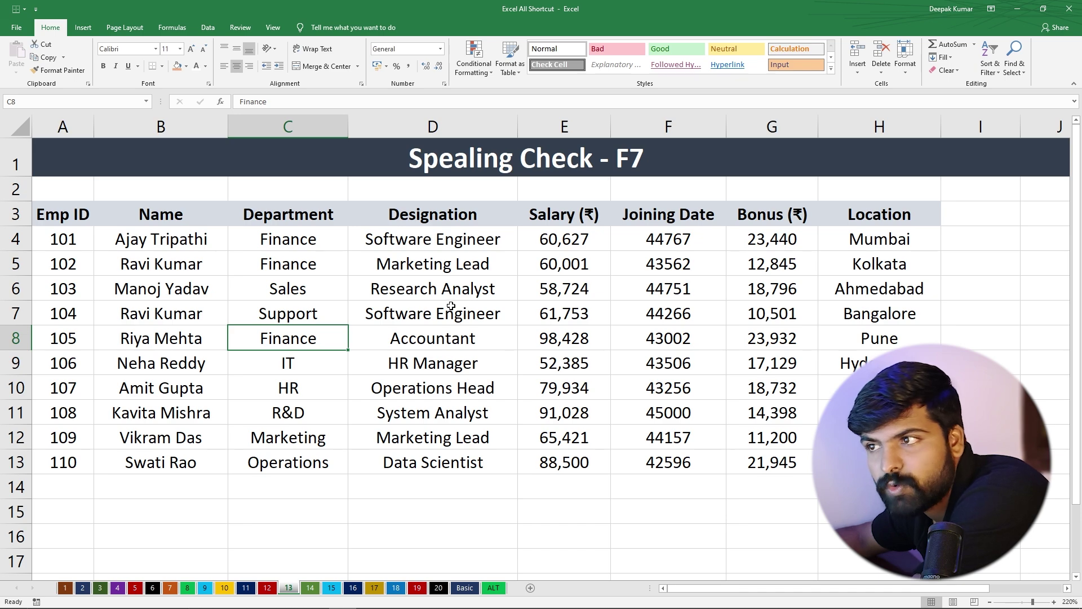
# On sheet 14, open the Macro dialog, enter sa as the macro name, and close the dialog without creating a macro
pyautogui.click(310, 588)
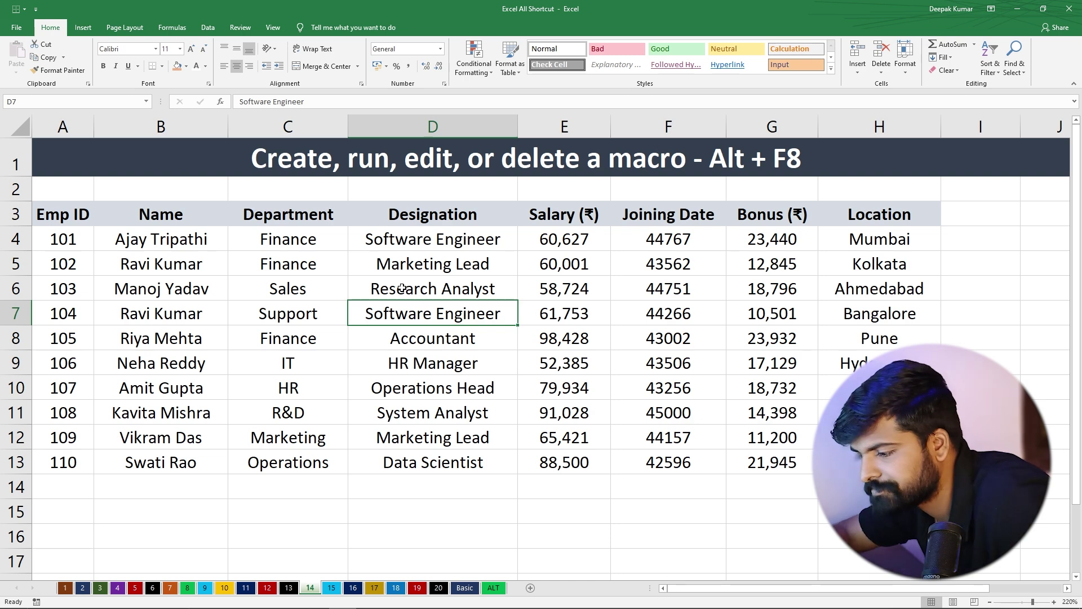
pyautogui.hotkey('alt', 'F8')
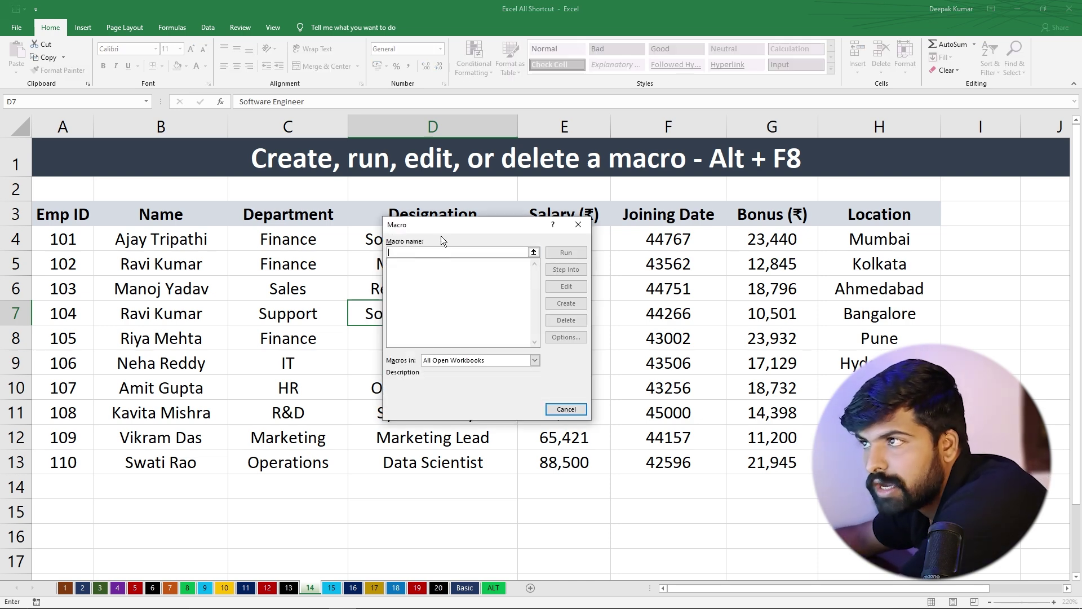
pyautogui.moveTo(444, 224); pyautogui.dragTo(351, 219)
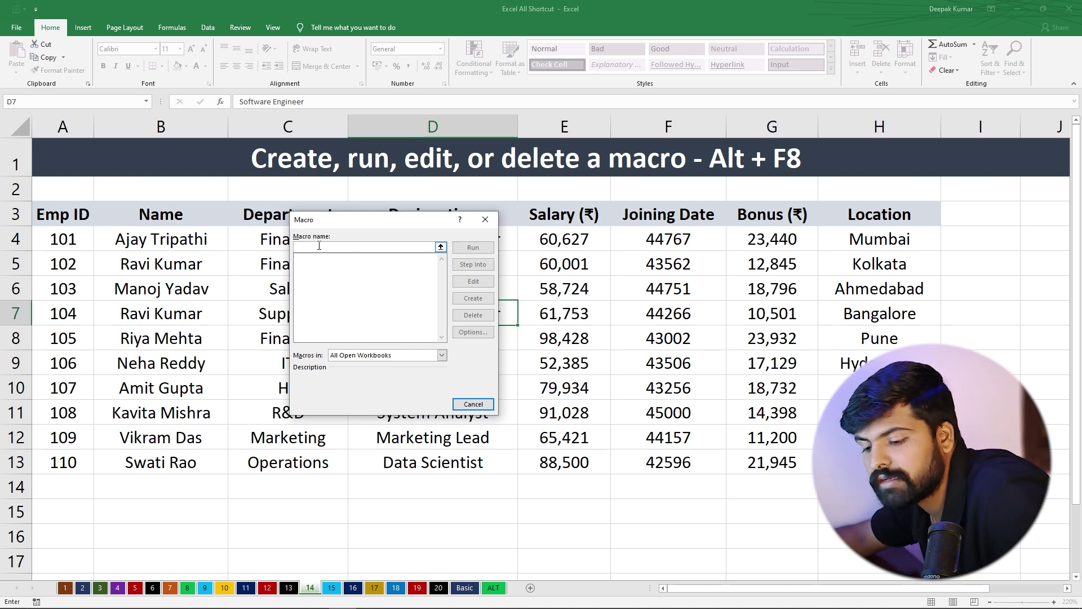
pyautogui.write('sa')
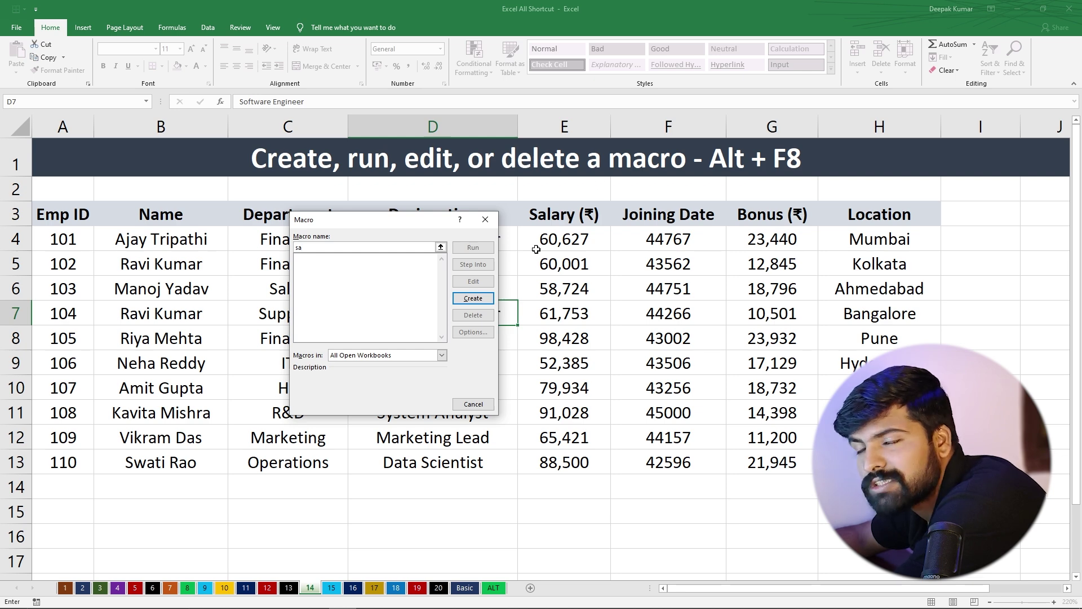
pyautogui.click(484, 220)
# From sheet 15, open the Visual Basic editor and display the code window of Sheet16 (12)
pyautogui.click(330, 587)
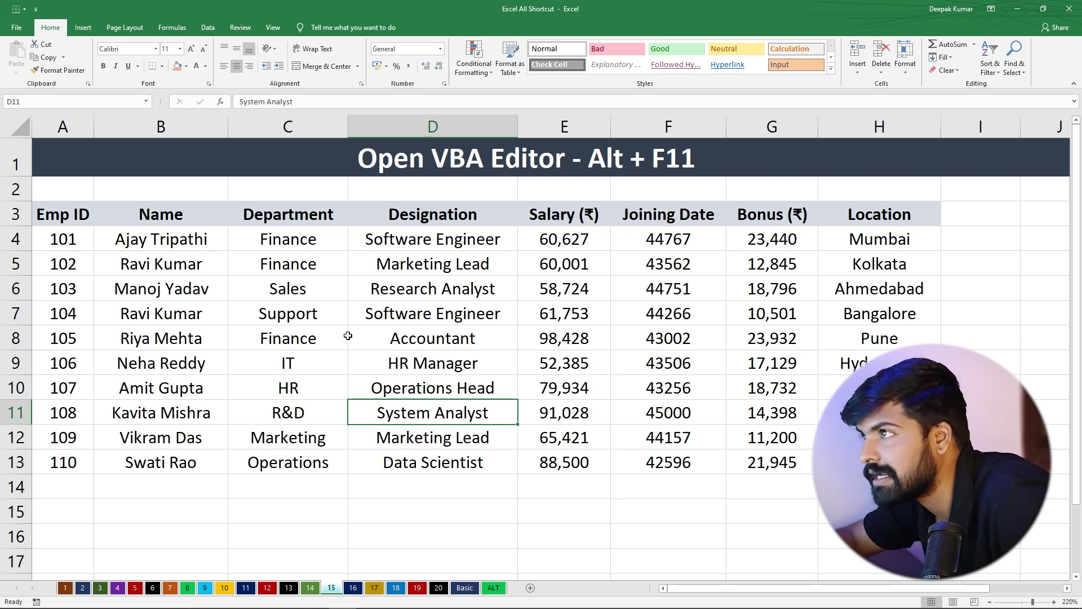
pyautogui.hotkey('alt', 'F11')
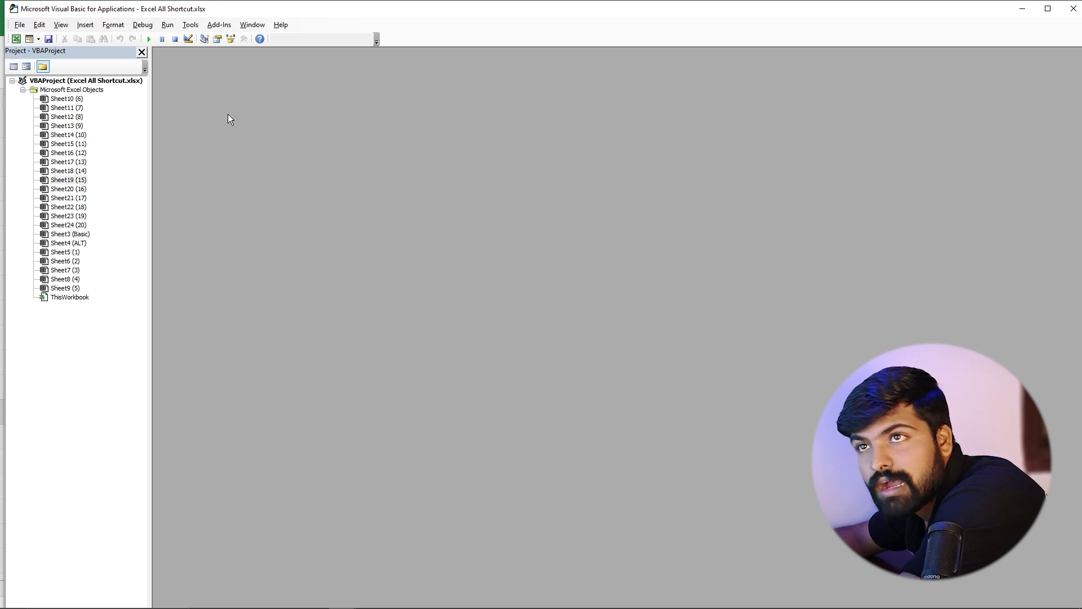
pyautogui.click(62, 157)
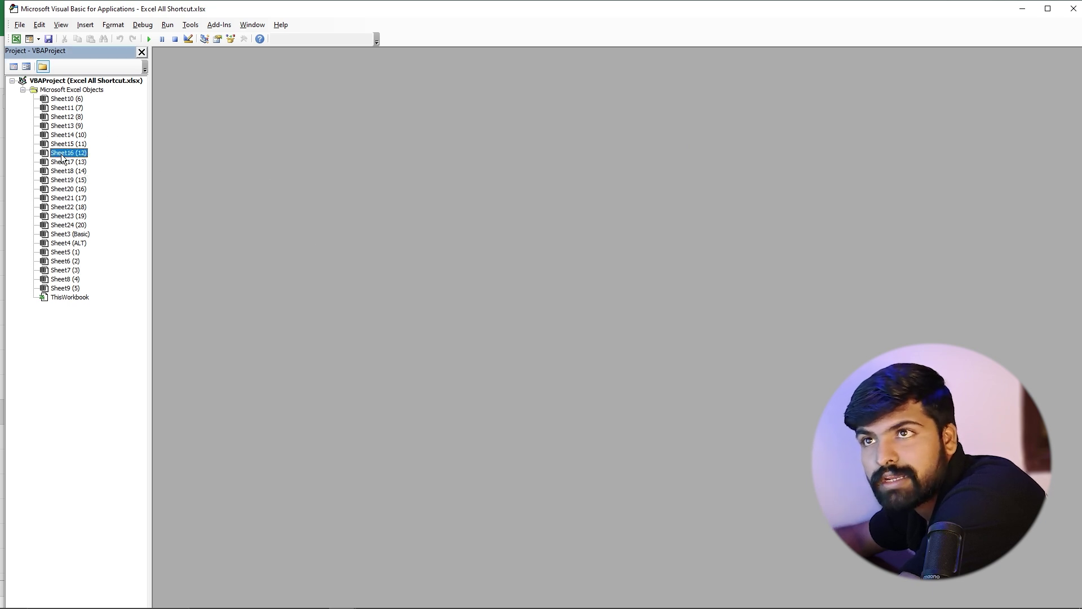
pyautogui.doubleClick(63, 155)
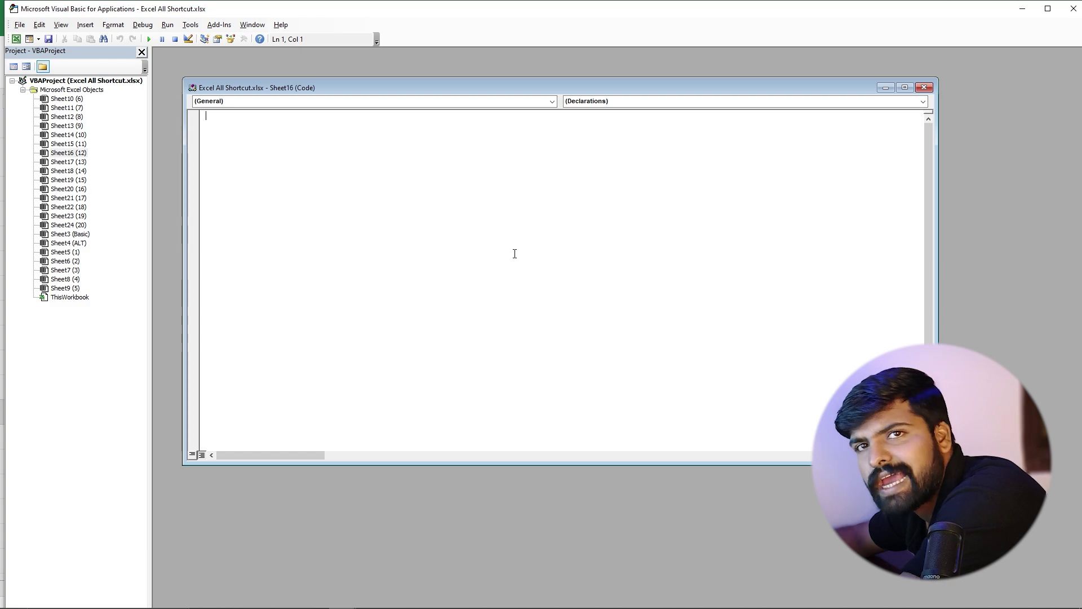
# Return to the workbook and, on sheet 16, insert two blank columns between Name and Department
pyautogui.hotkey('alt', 'F11')
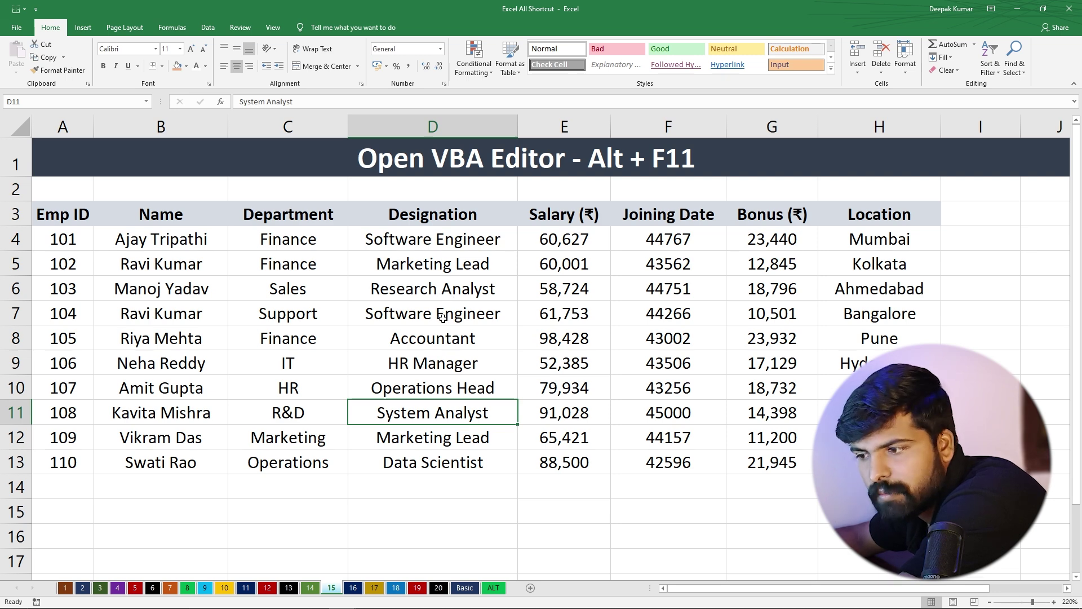
pyautogui.click(354, 581)
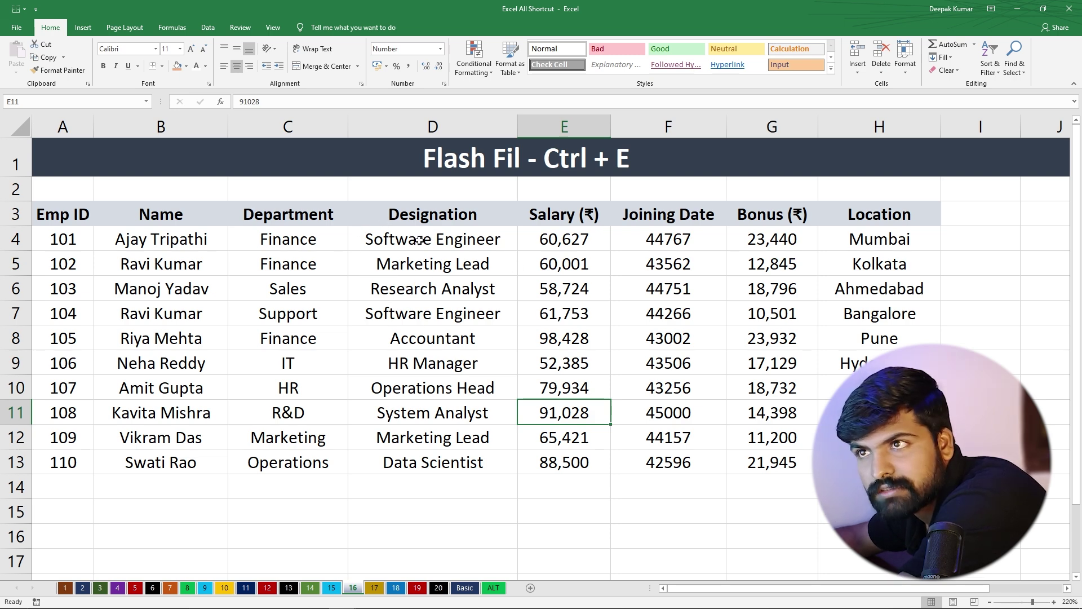
pyautogui.rightClick(294, 126)
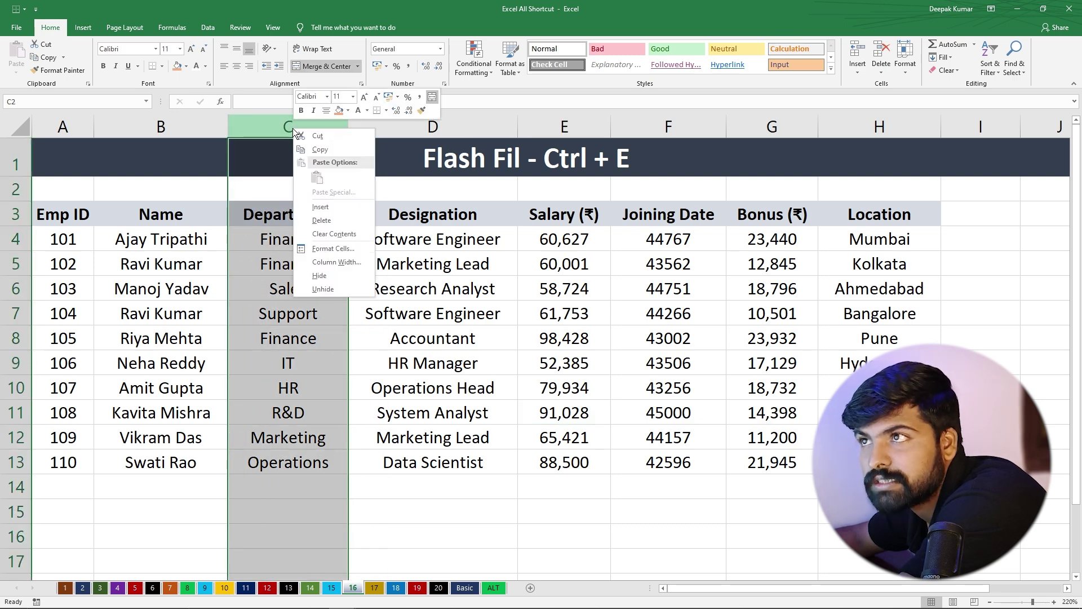
pyautogui.click(324, 210)
pyautogui.click(302, 239)
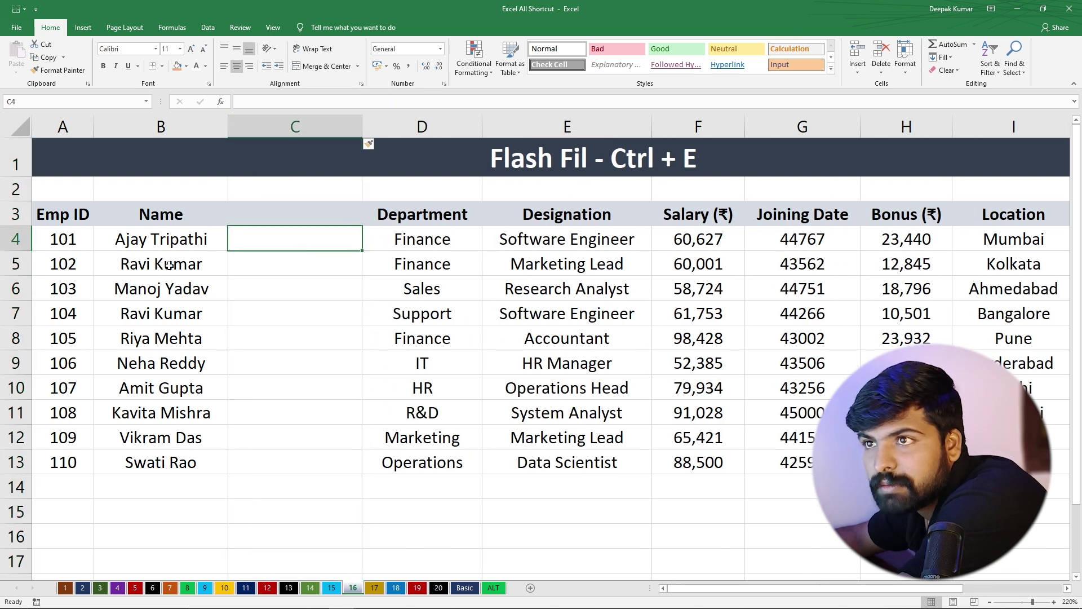
pyautogui.moveTo(162, 239); pyautogui.dragTo(152, 463)
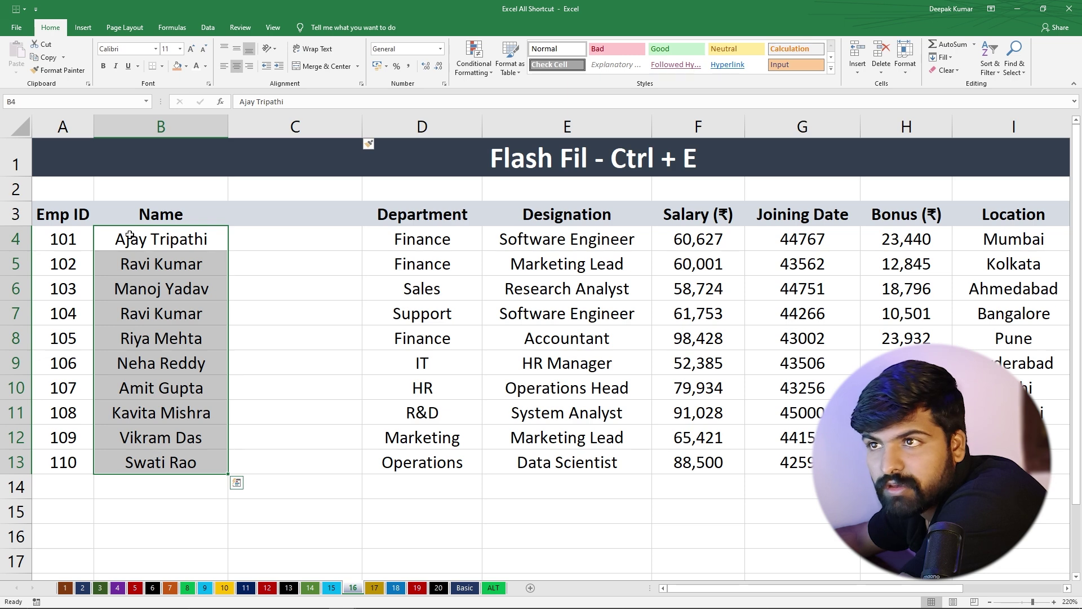
pyautogui.click(295, 248)
pyautogui.click(297, 124)
pyautogui.rightClick(298, 122)
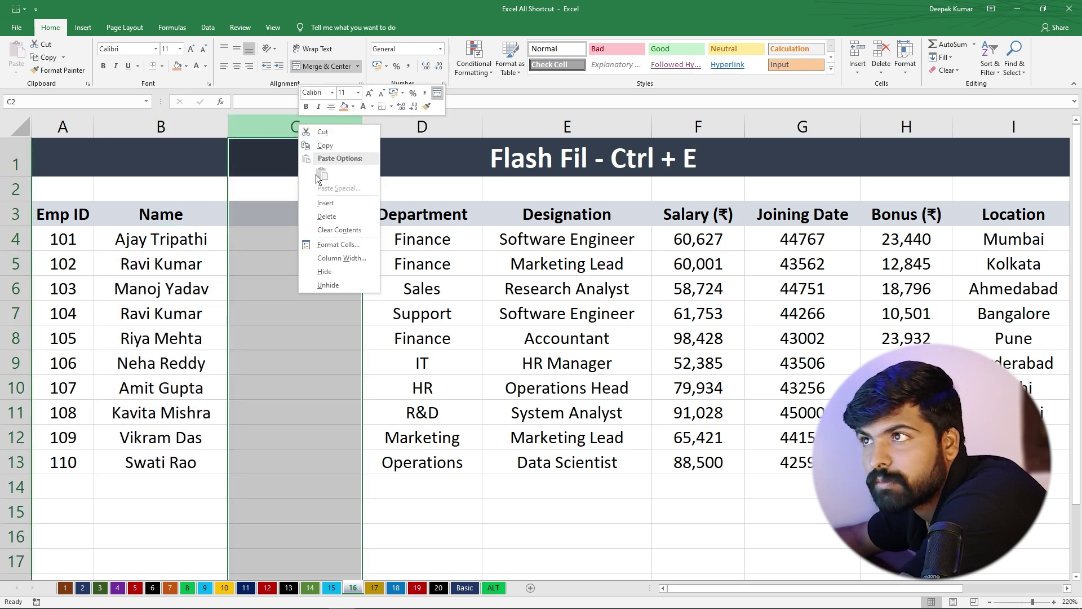
pyautogui.click(324, 206)
# Enter the first employee's first name in C4 and use Flash Fill to extract the first names down to C13
pyautogui.click(294, 244)
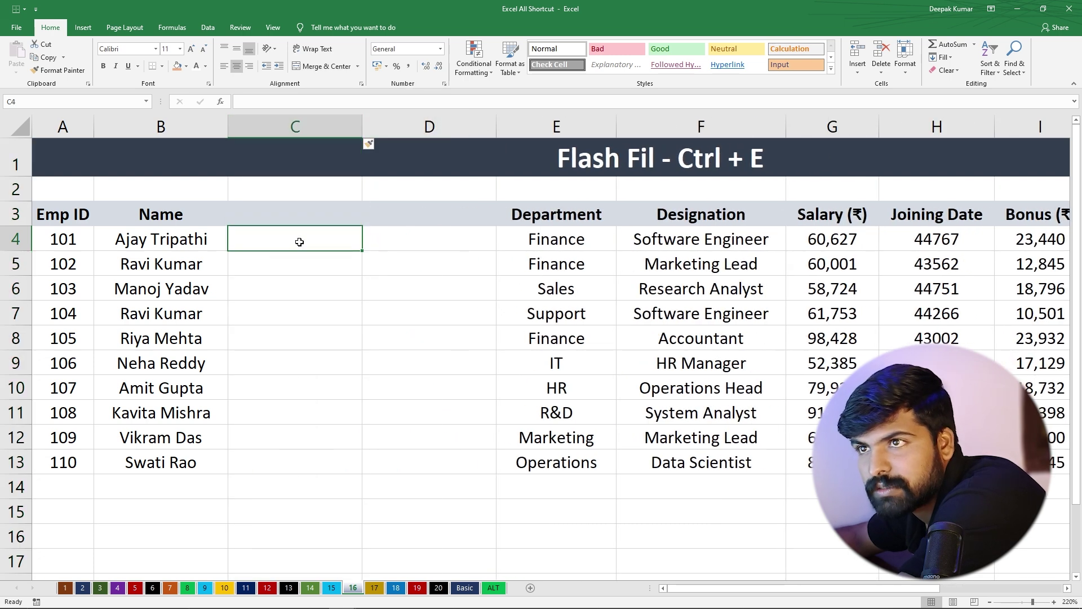
pyautogui.write('Ajay')
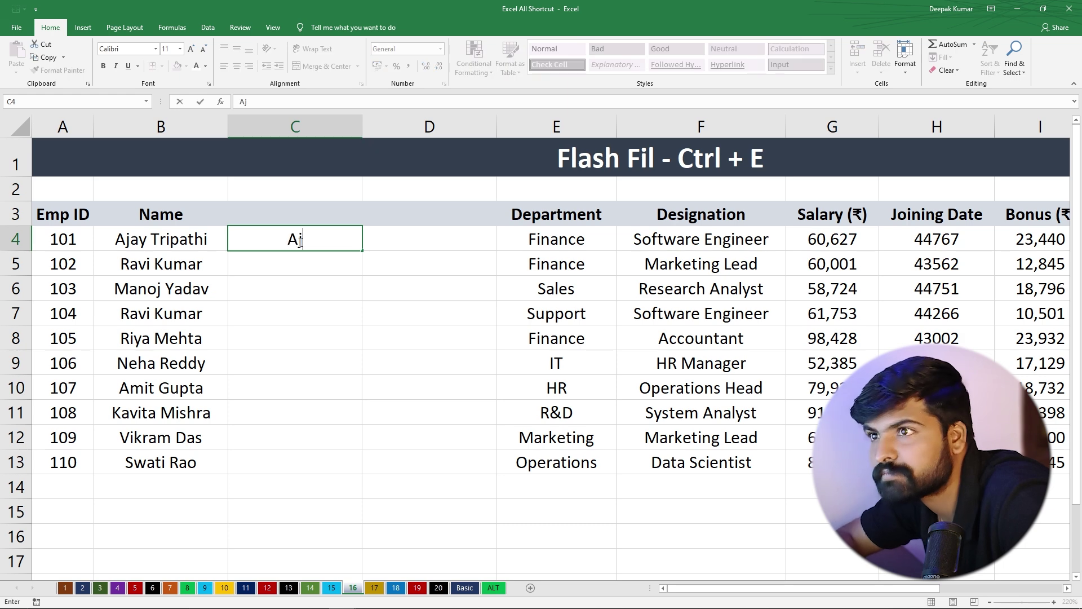
pyautogui.click(314, 278)
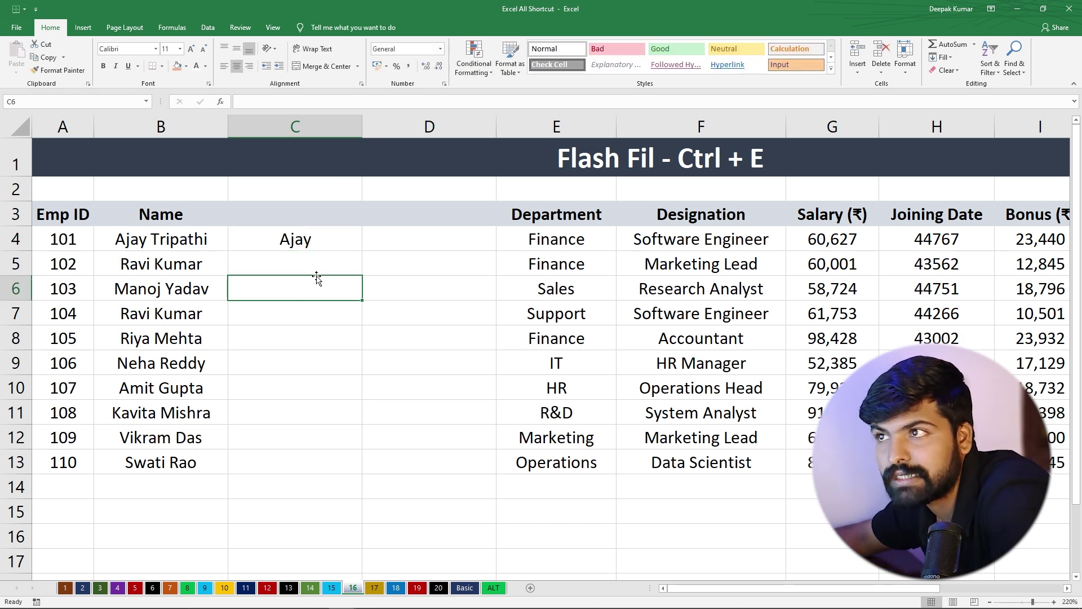
pyautogui.click(325, 238)
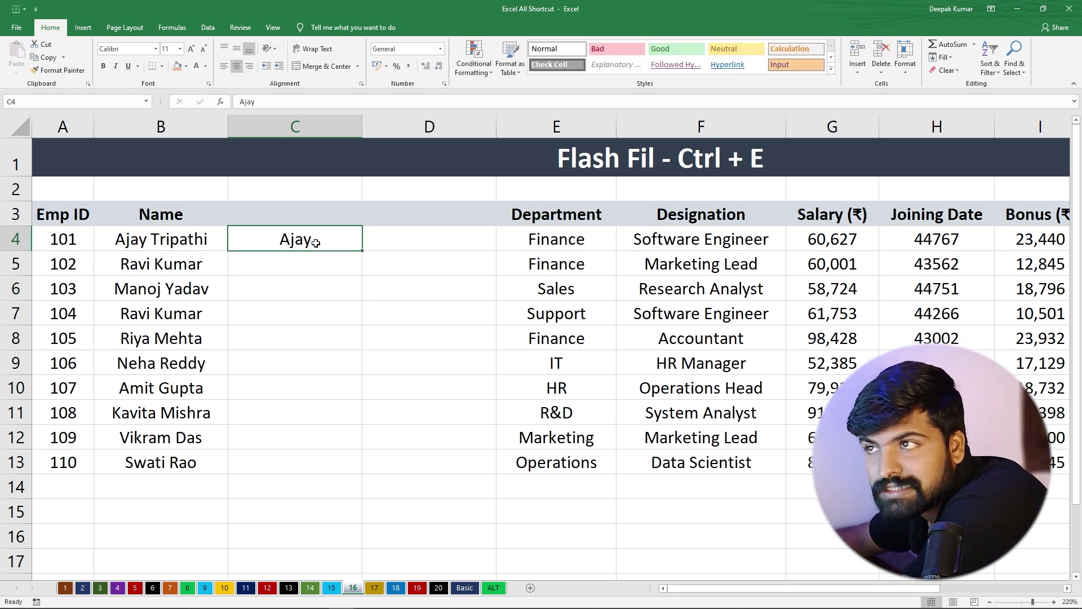
pyautogui.moveTo(332, 239); pyautogui.dragTo(322, 454)
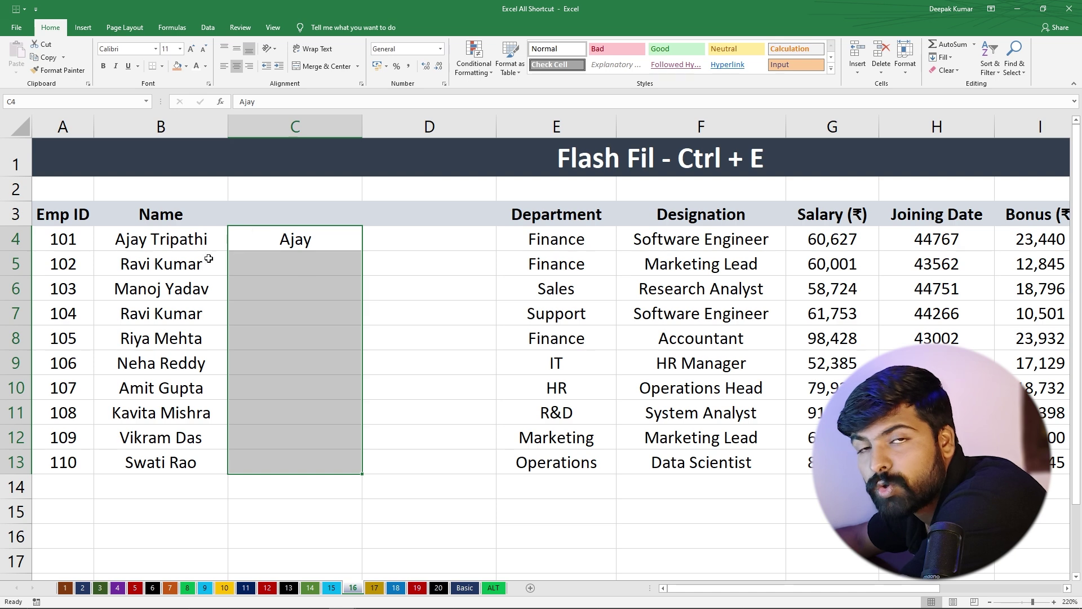
pyautogui.hotkey('ctrl', 'e')
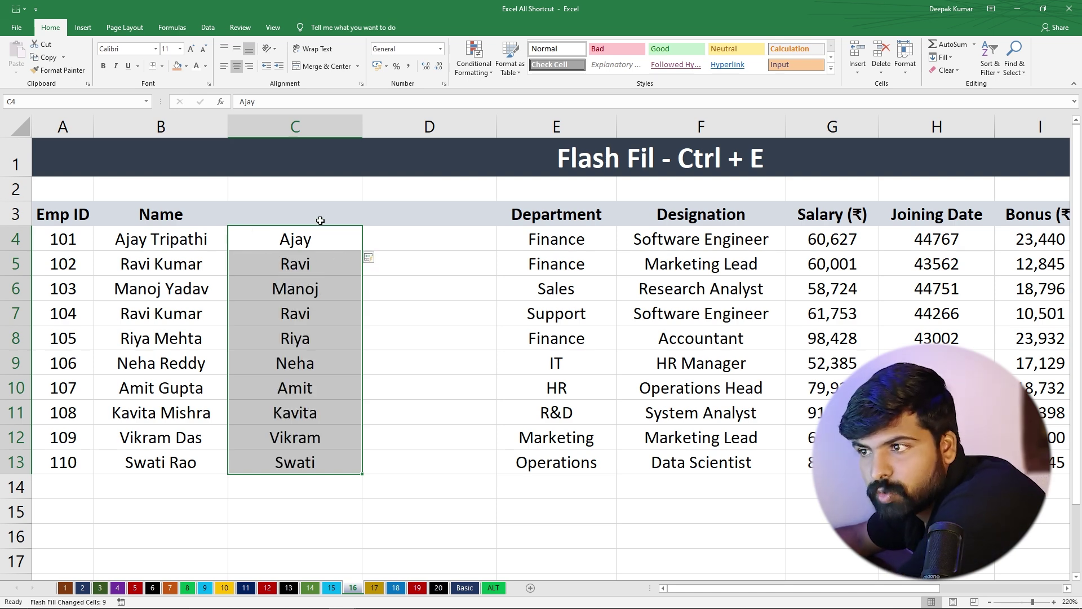
pyautogui.click(391, 338)
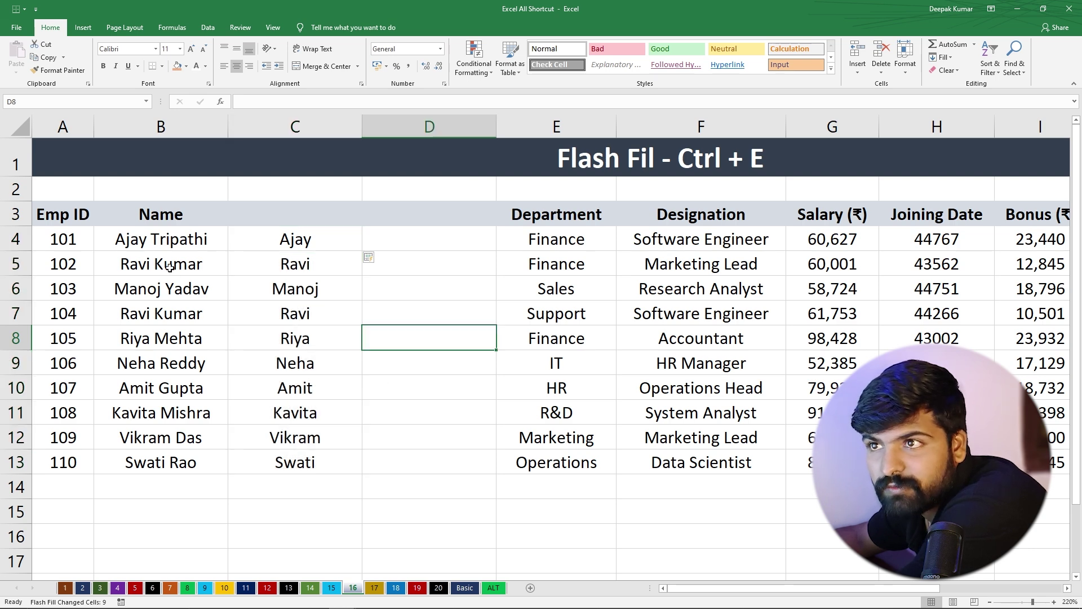
pyautogui.moveTo(135, 239); pyautogui.dragTo(159, 459)
pyautogui.moveTo(285, 240); pyautogui.dragTo(293, 465)
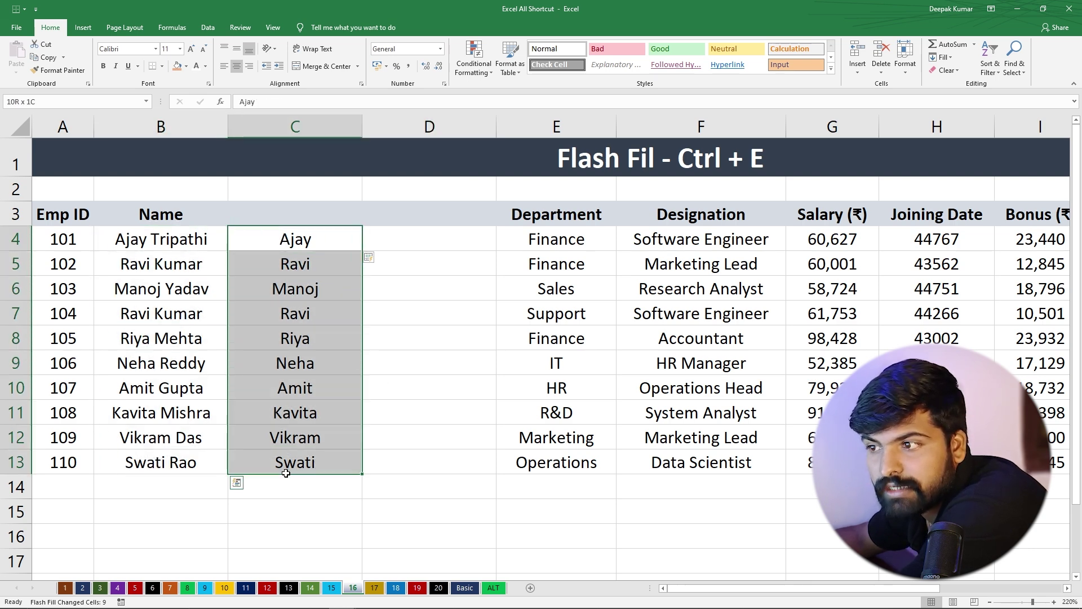
# Enter the first employee's last name in D4 and use Flash Fill to extract the last names down to D13
pyautogui.click(402, 242)
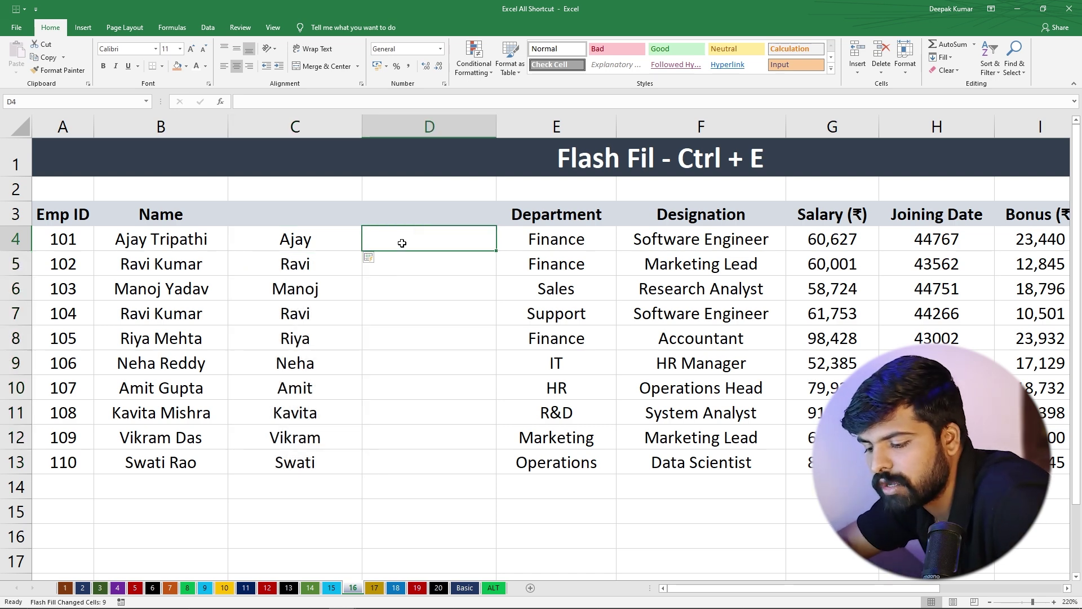
pyautogui.write('Tri')
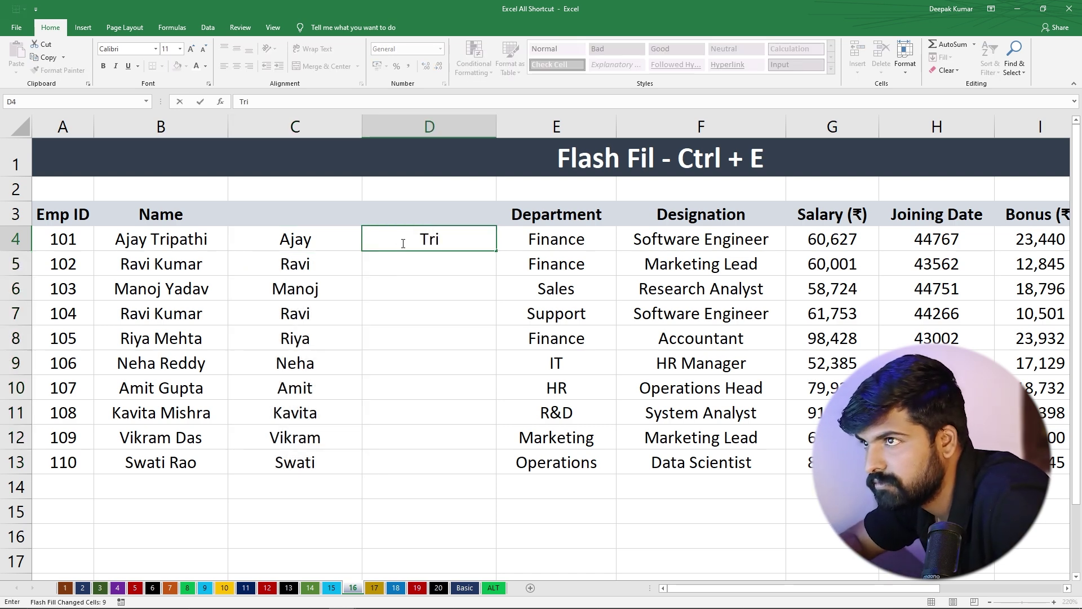
pyautogui.write('pathi')
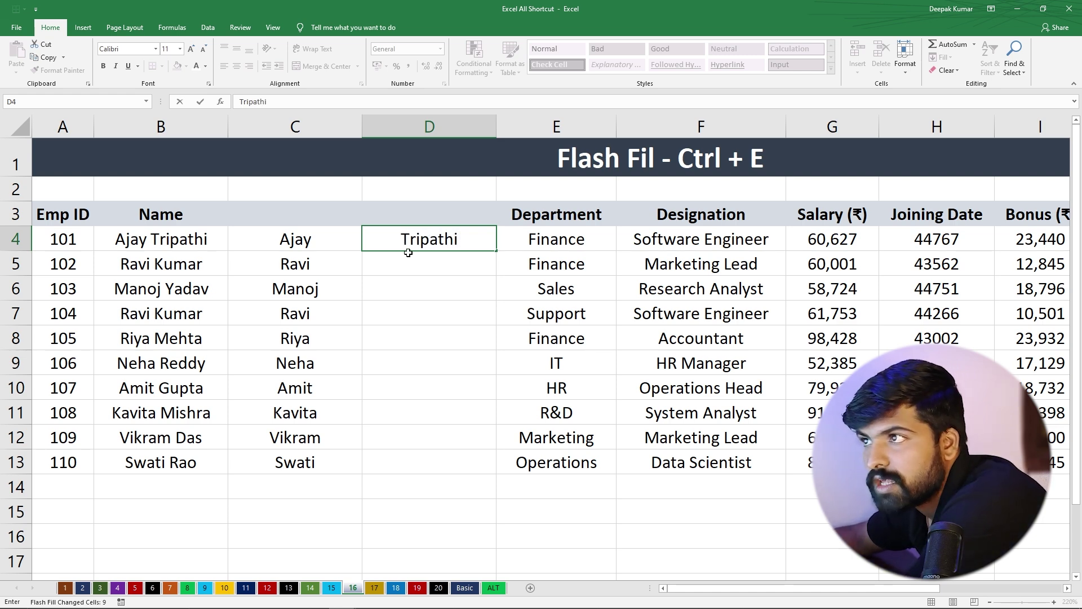
pyautogui.press('Return')
pyautogui.moveTo(445, 239); pyautogui.dragTo(426, 467)
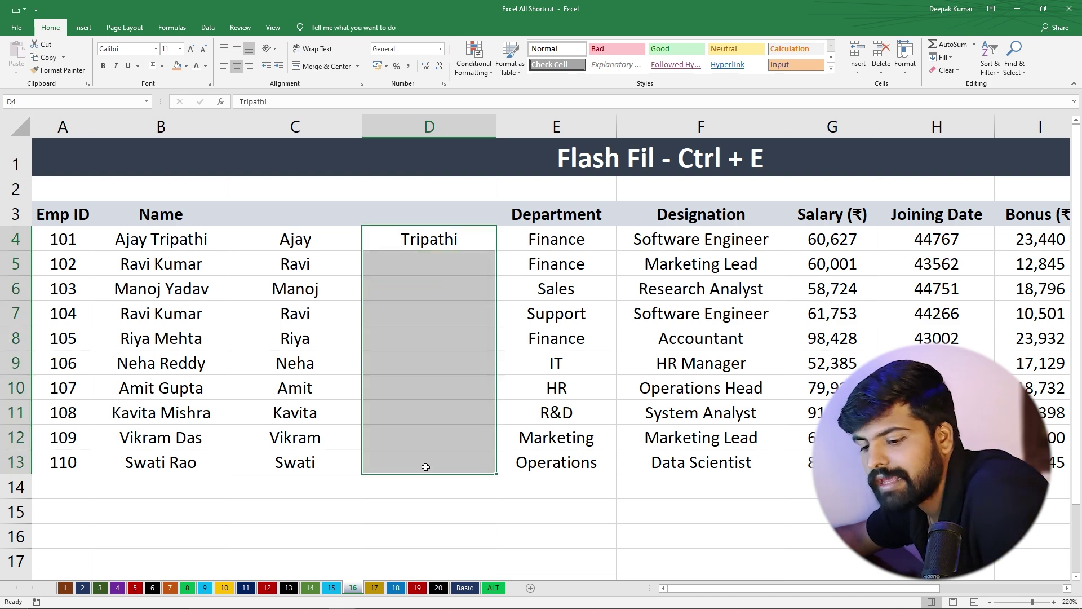
pyautogui.hotkey('ctrl', 'e')
pyautogui.click(436, 300)
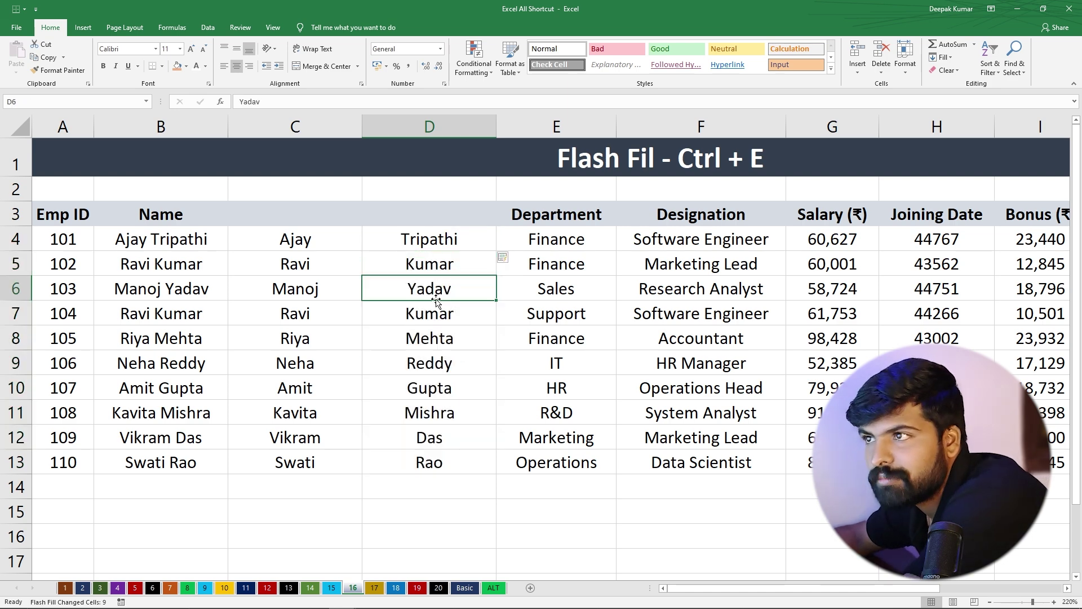
pyautogui.moveTo(273, 238)
pyautogui.mouseDown()
pyautogui.moveTo(391, 316)
pyautogui.moveTo(505, 447)
pyautogui.moveTo(468, 458)
pyautogui.mouseUp()
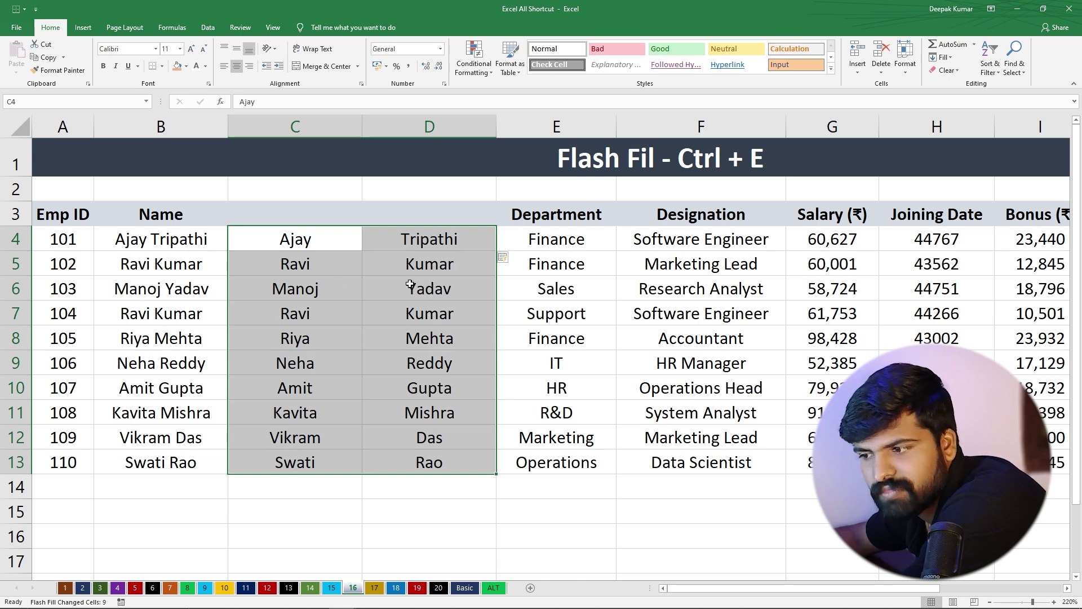
# On sheet 17, apply the Currency format to the salaries in E4:E13
pyautogui.click(375, 588)
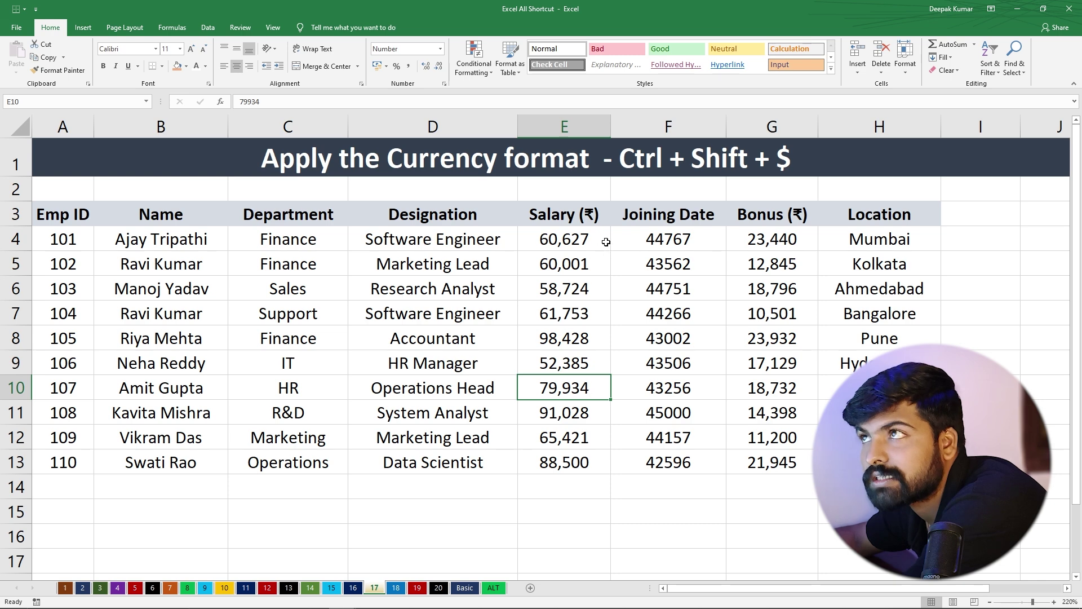
pyautogui.click(441, 49)
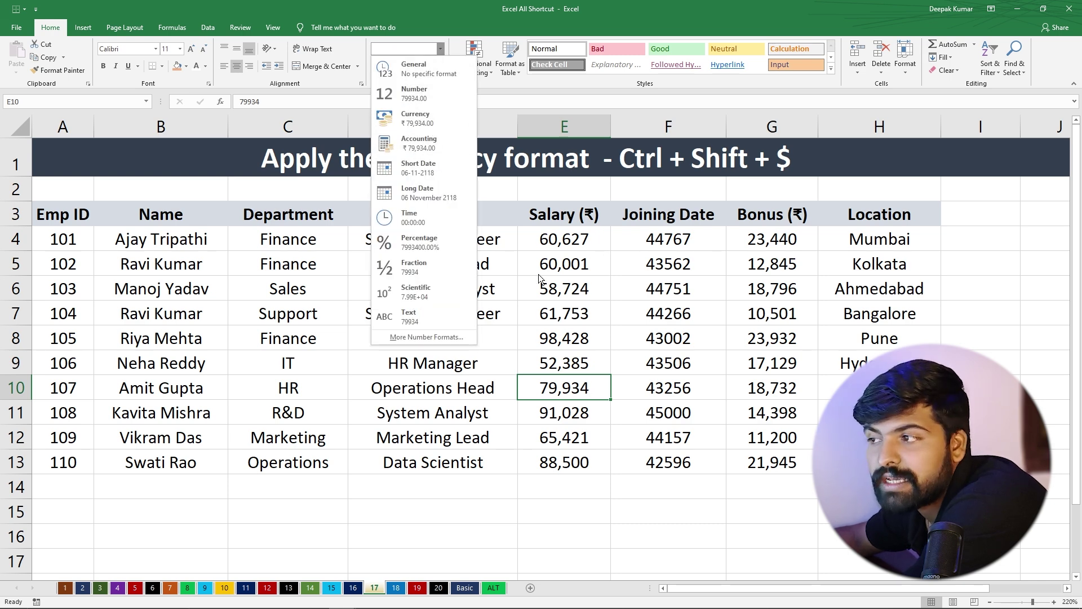
pyautogui.click(534, 355)
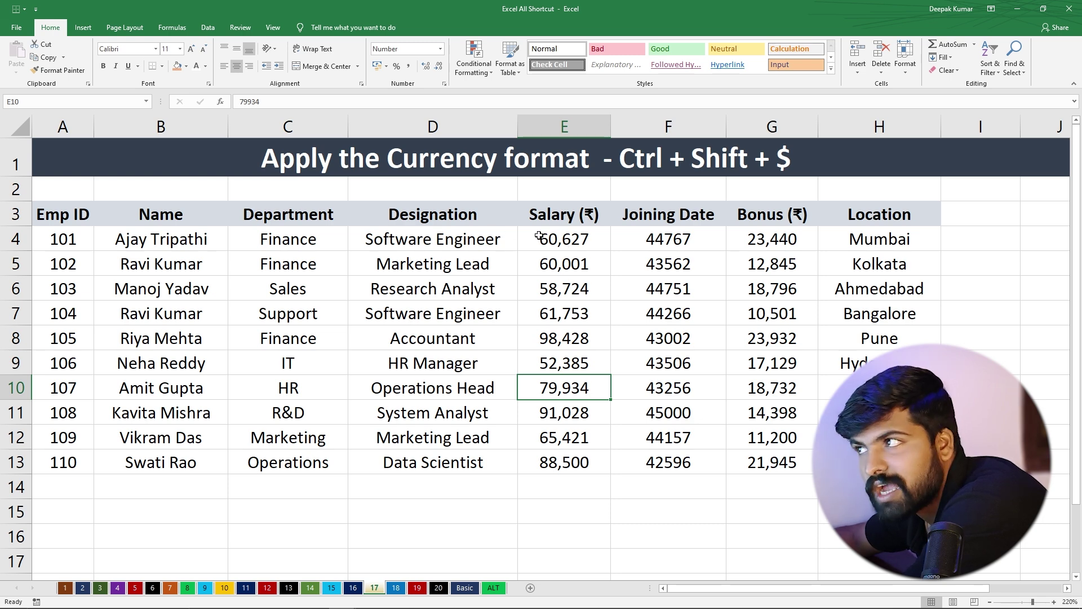
pyautogui.moveTo(542, 238); pyautogui.dragTo(525, 462)
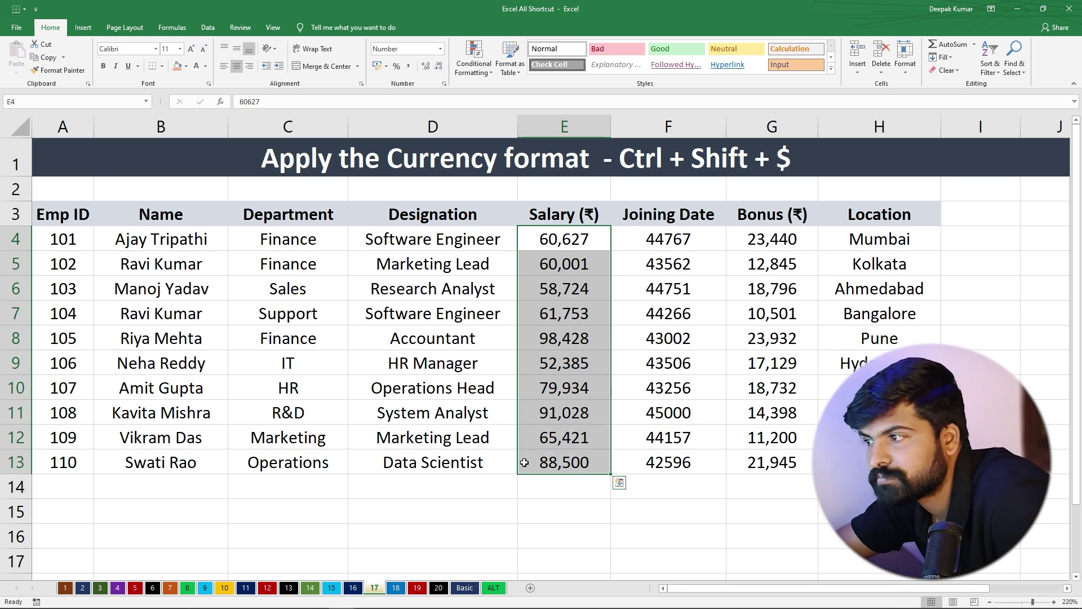
pyautogui.hotkey('ctrl', 'shift', '4')
pyautogui.click(543, 509)
pyautogui.moveTo(542, 239); pyautogui.dragTo(555, 459)
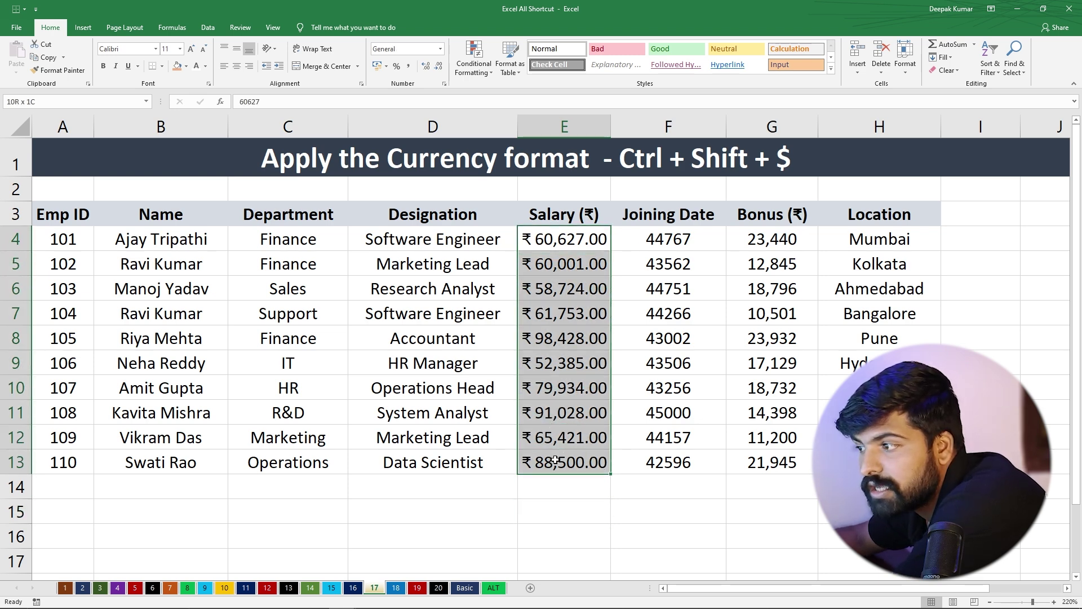
pyautogui.click(549, 490)
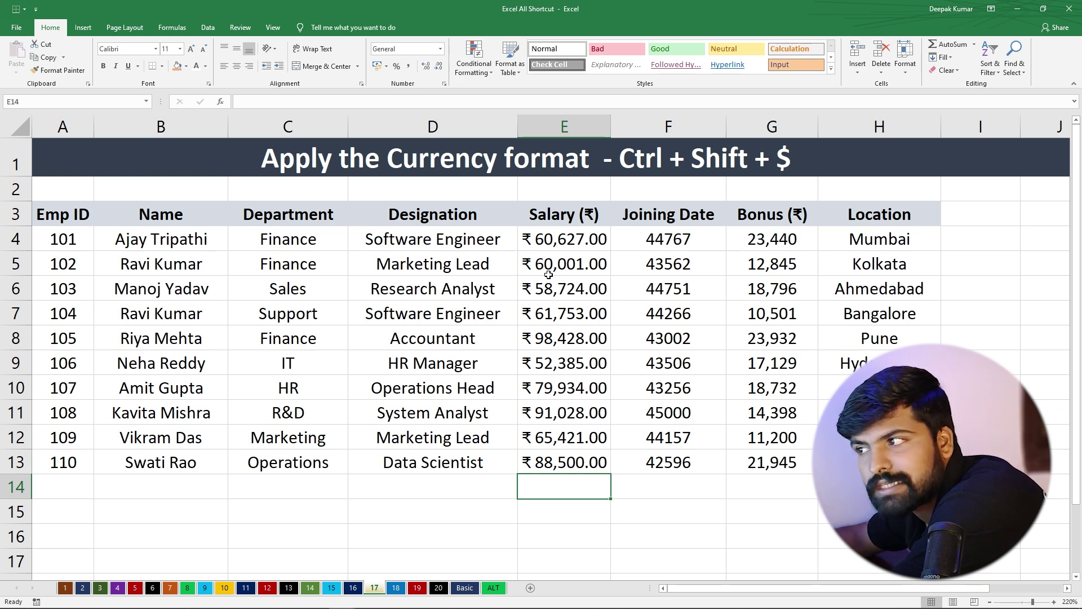
# Change the currency symbol of the salary in E7 to ₺ Turkish (Turkey) through the Format Cells dialog
pyautogui.click(544, 312)
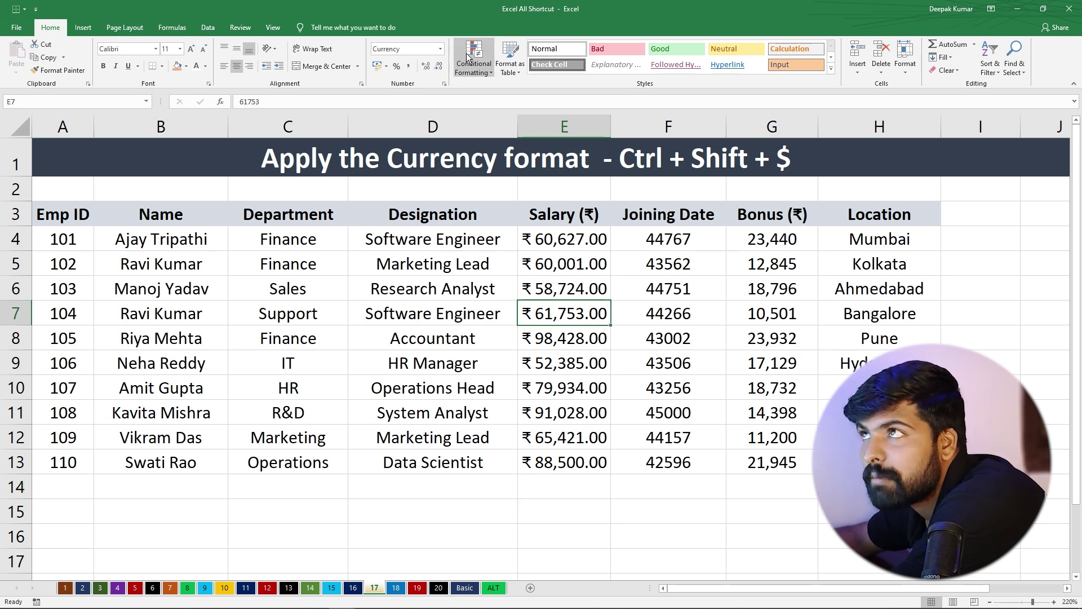
pyautogui.click(441, 50)
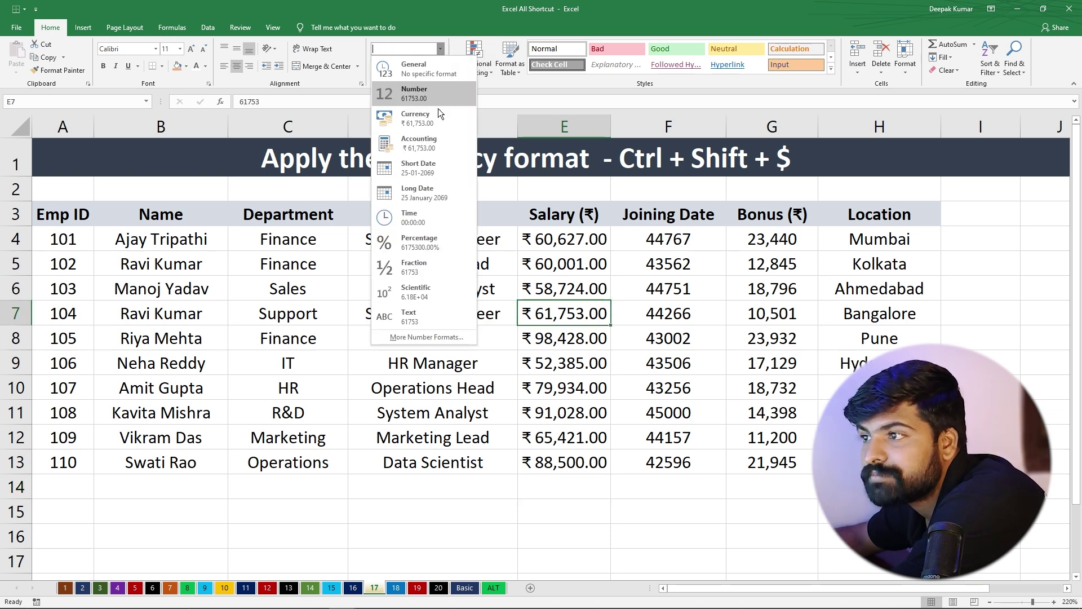
pyautogui.click(409, 337)
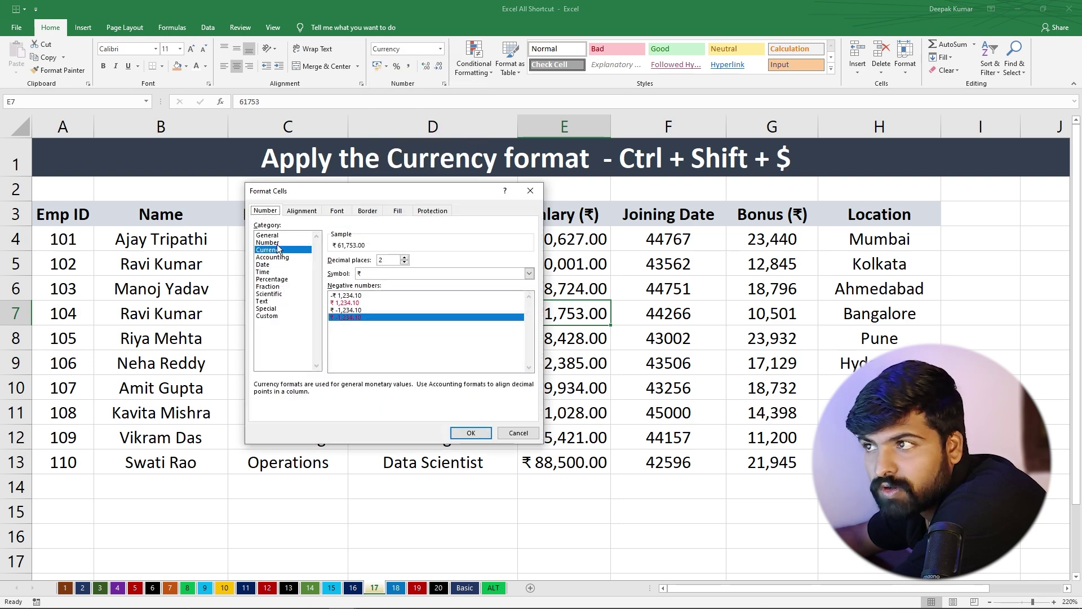
pyautogui.click(365, 271)
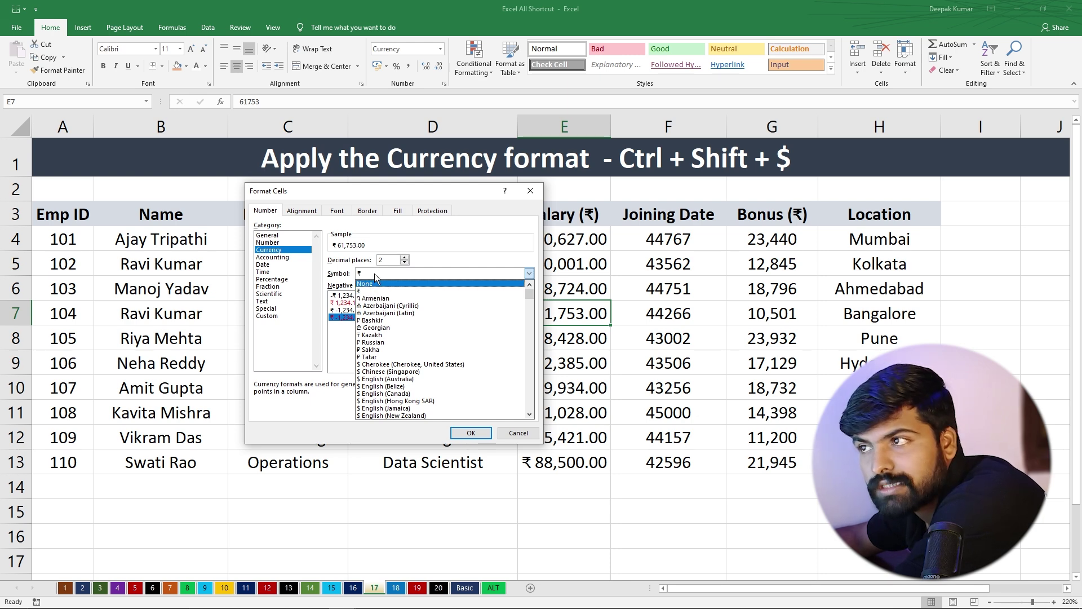
pyautogui.click(380, 269)
pyautogui.click(380, 269)
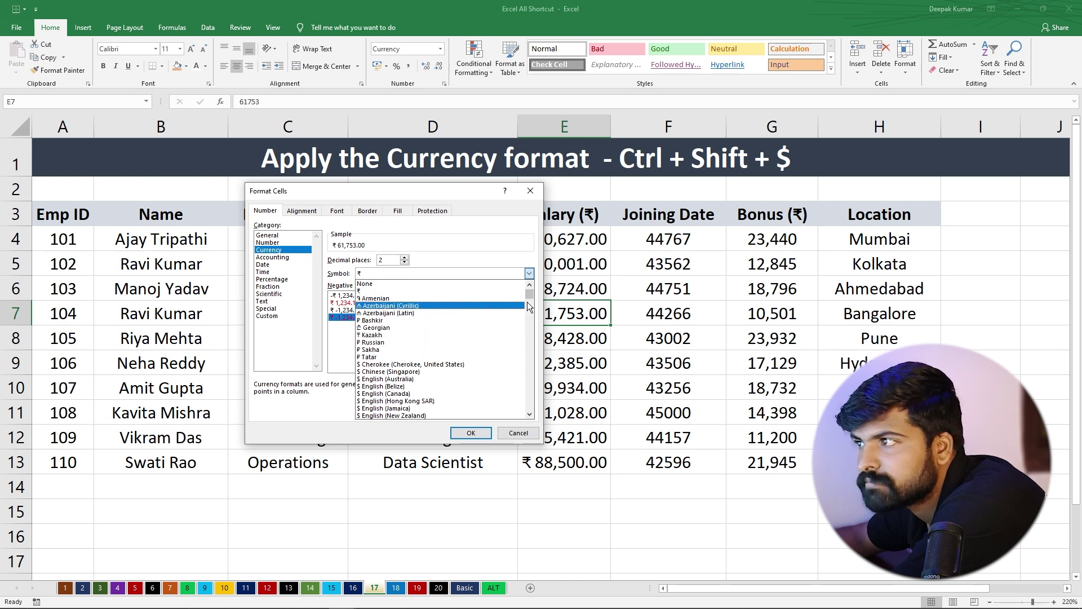
pyautogui.moveTo(530, 295); pyautogui.dragTo(535, 326)
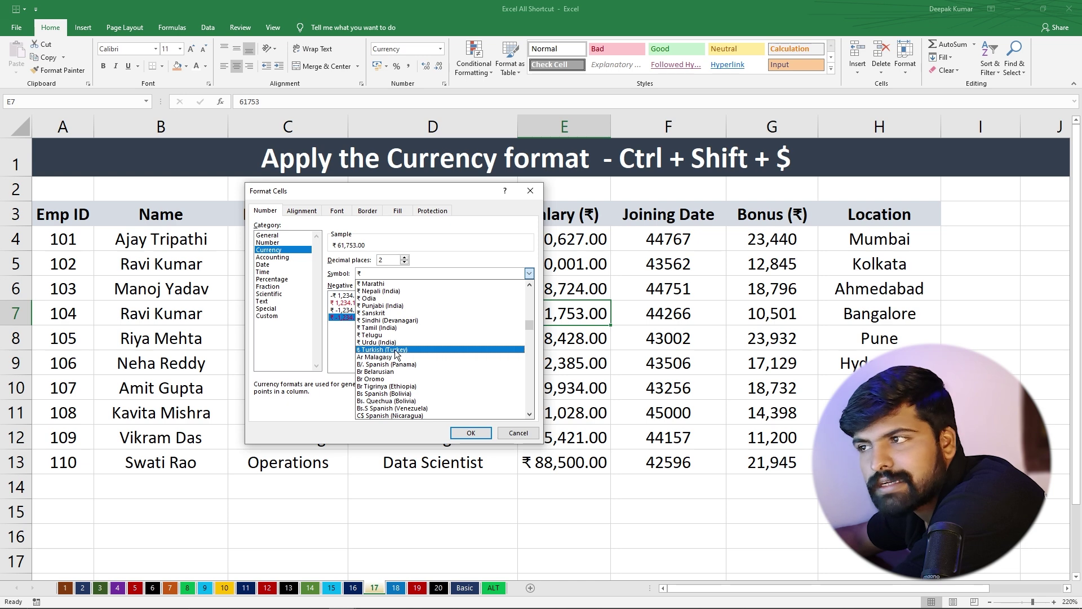
pyautogui.click(386, 350)
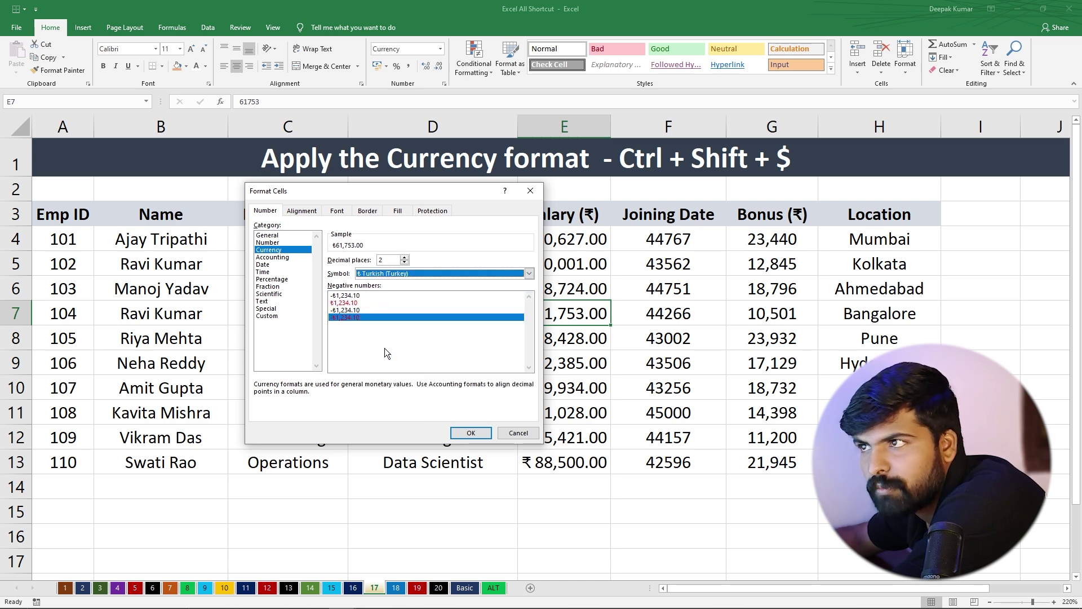
pyautogui.click(471, 433)
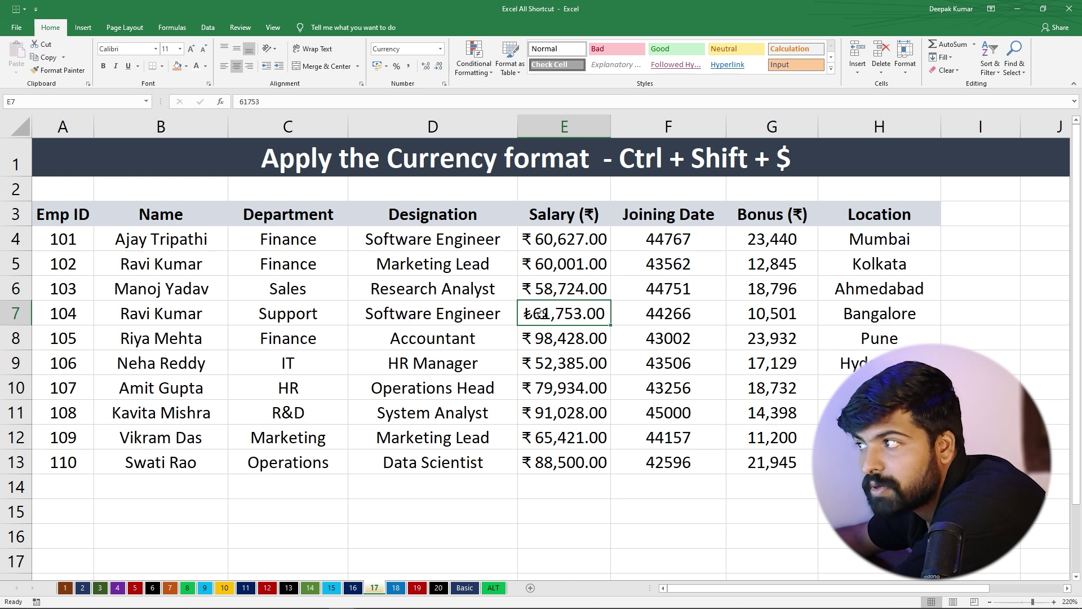
# Apply the Currency format to the joining date values in F4:F13
pyautogui.click(658, 239)
pyautogui.moveTo(658, 244); pyautogui.dragTo(666, 463)
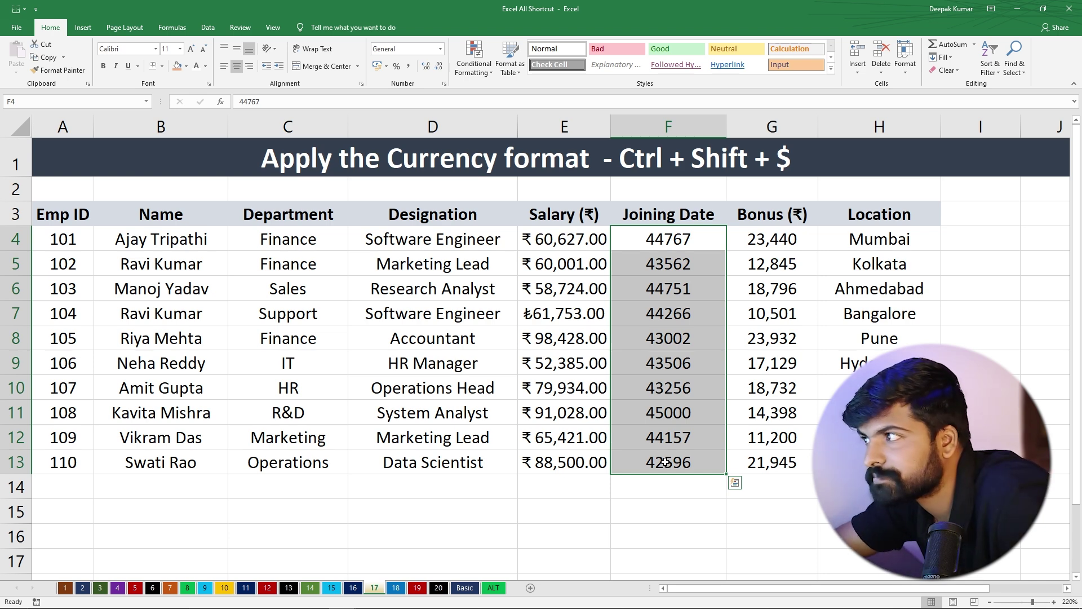
pyautogui.hotkey('ctrl', 'shift', '4')
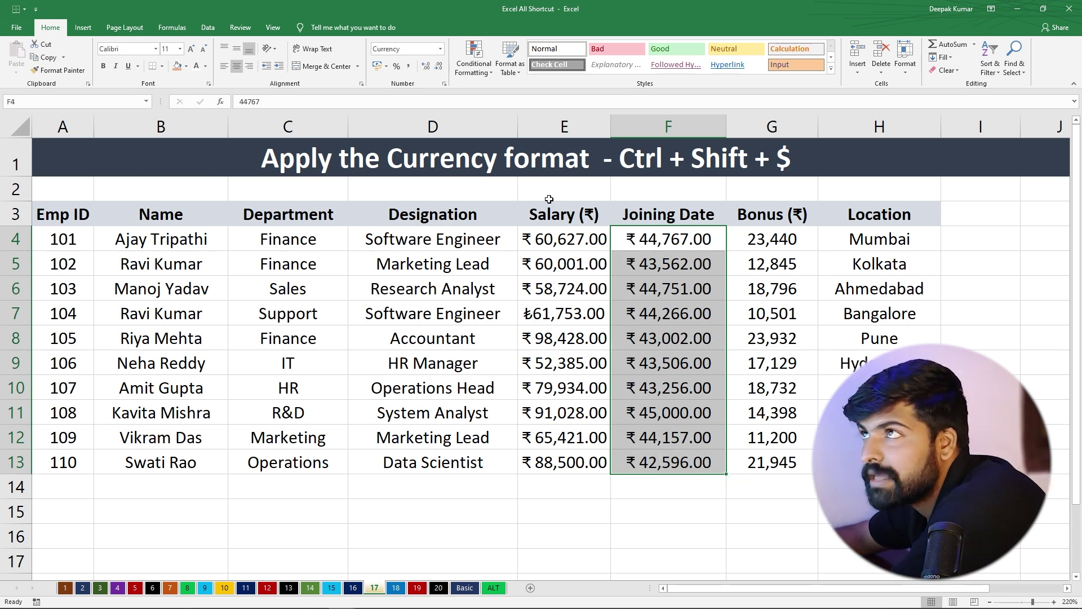
# Look through the currency symbol options for F4:F13 in the Format Cells dialog and close it without changes
pyautogui.click(441, 50)
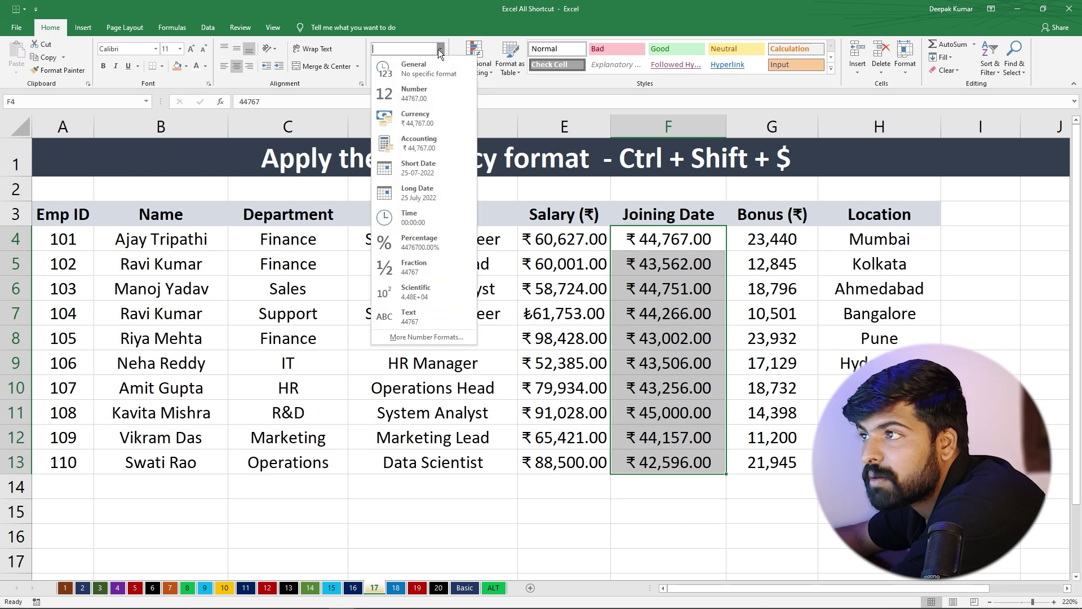
pyautogui.click(455, 342)
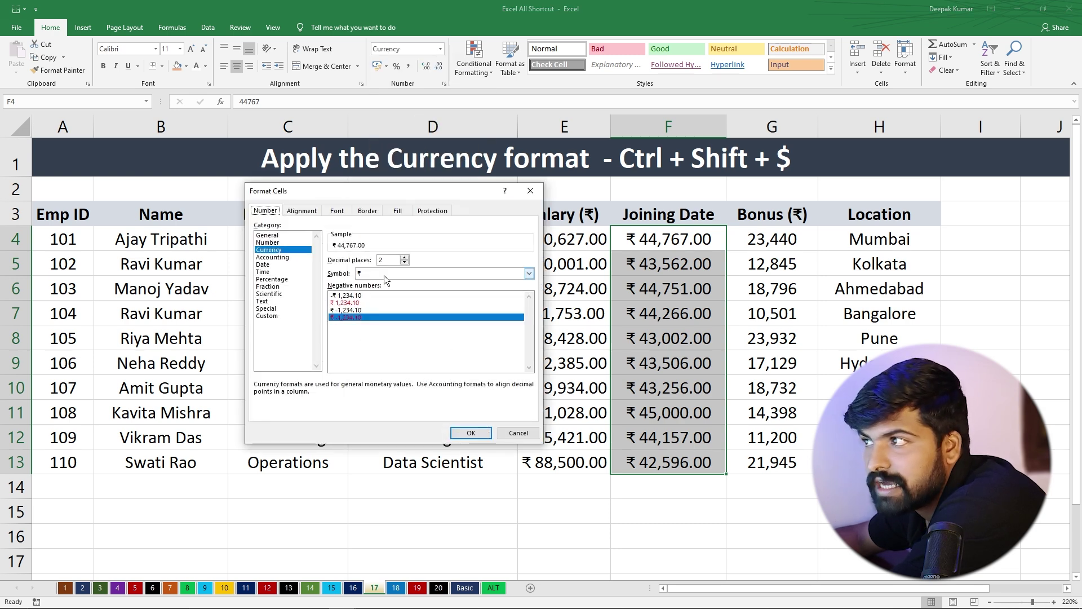
pyautogui.click(529, 273)
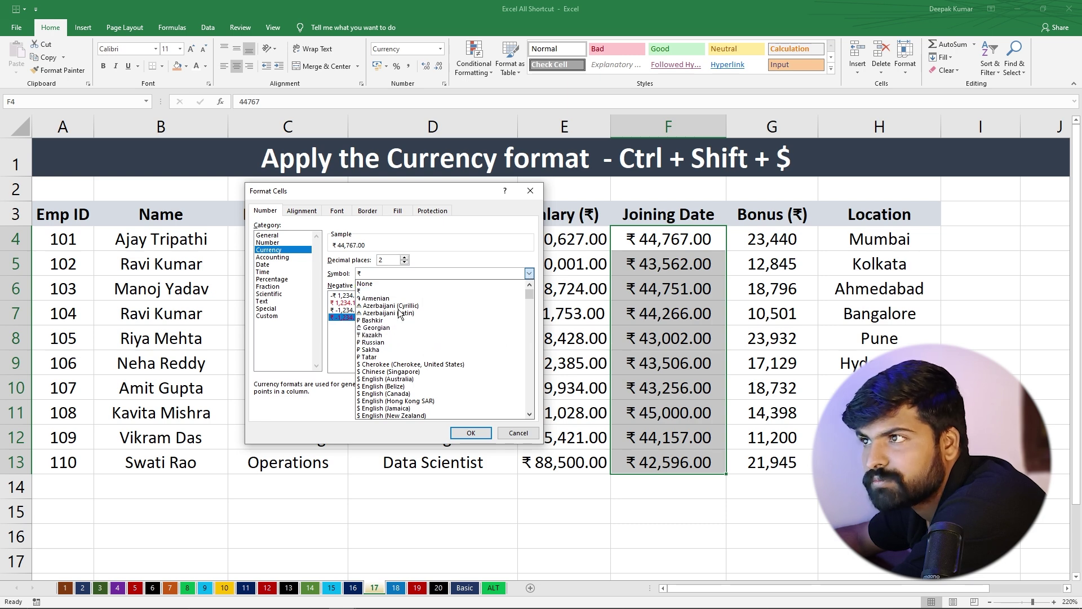
pyautogui.click(505, 272)
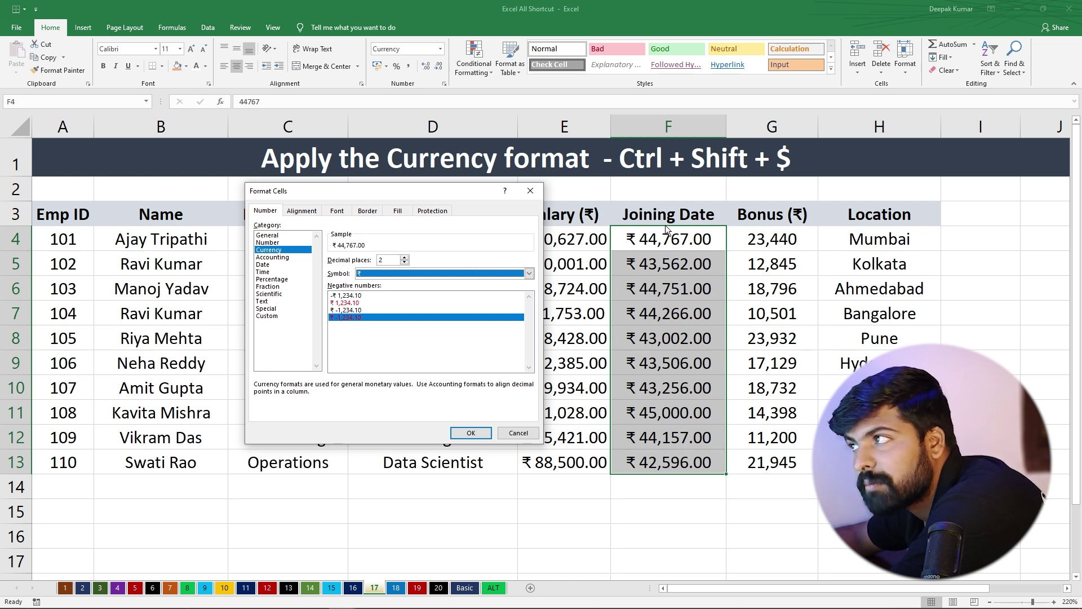
pyautogui.click(532, 195)
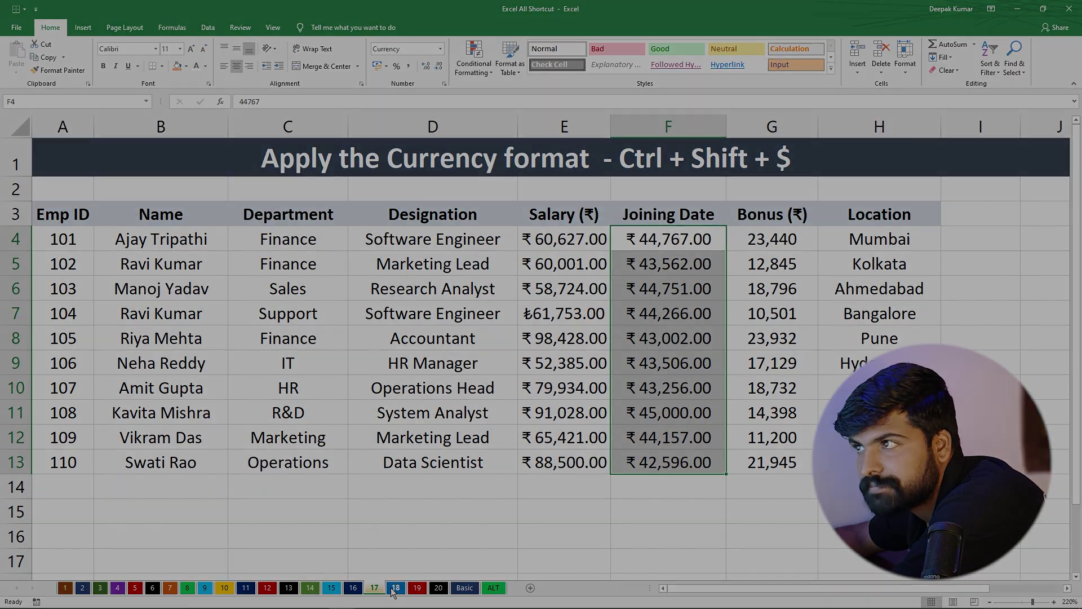
# On sheet 18, append a percent sign to the first employee's salary in E4 so the entry reads 60627%
pyautogui.click(394, 588)
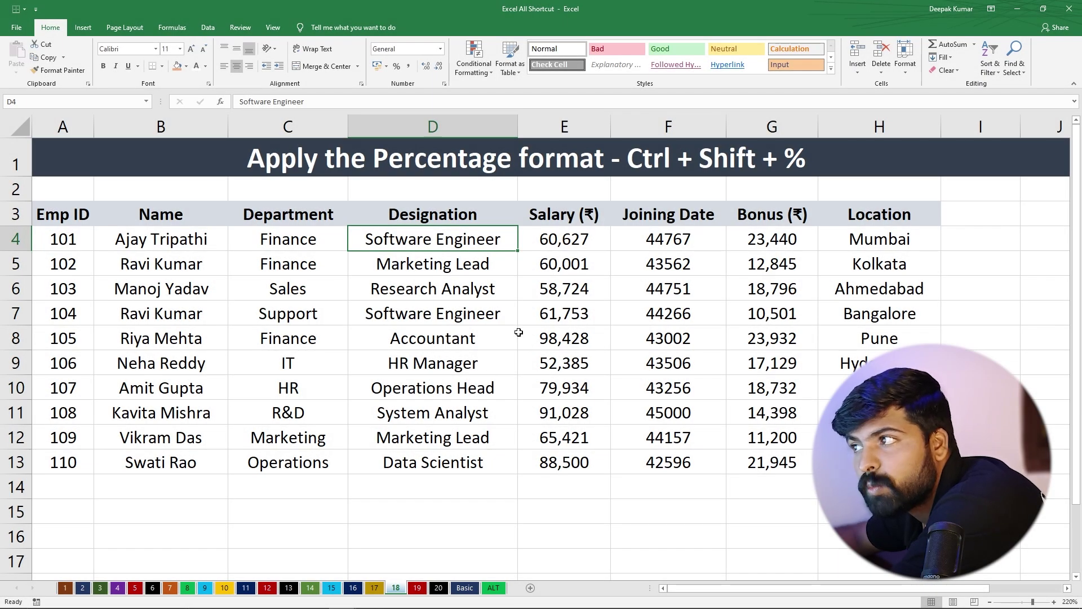
pyautogui.click(583, 240)
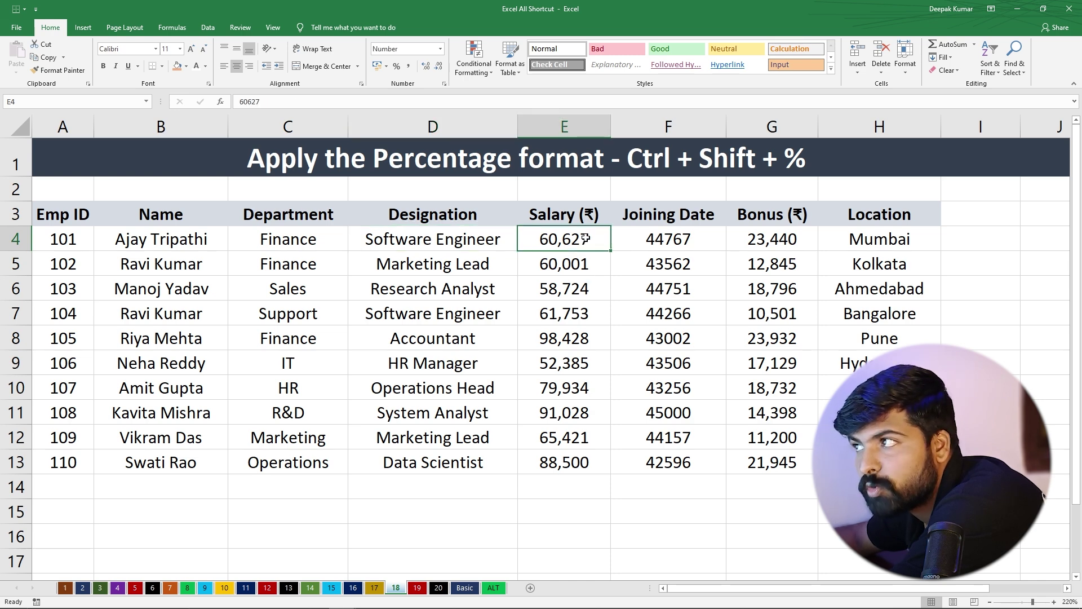
pyautogui.press('F2')
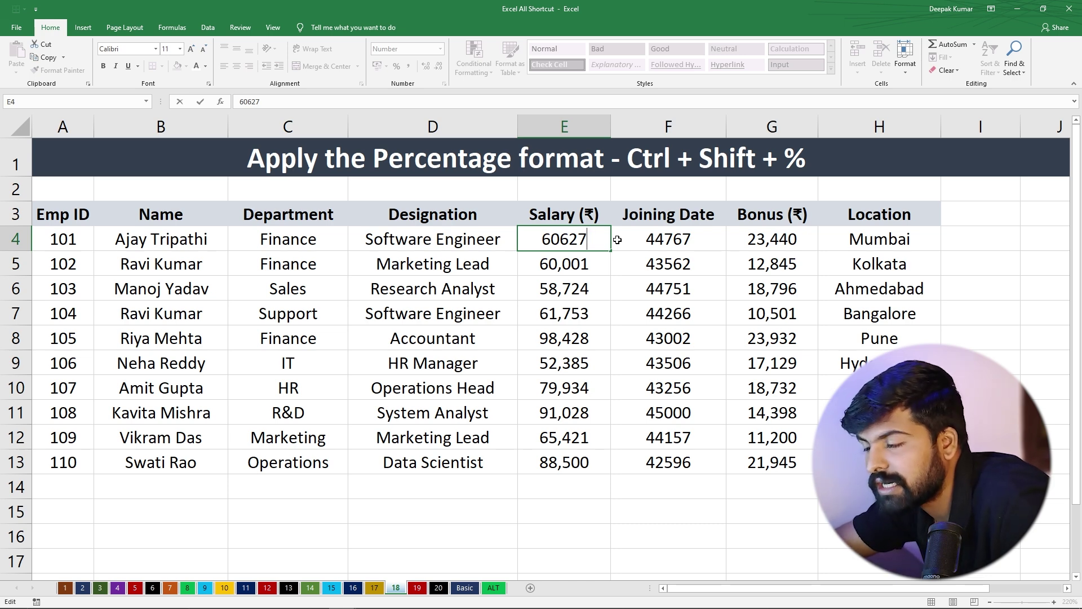
pyautogui.write('%')
pyautogui.click(573, 292)
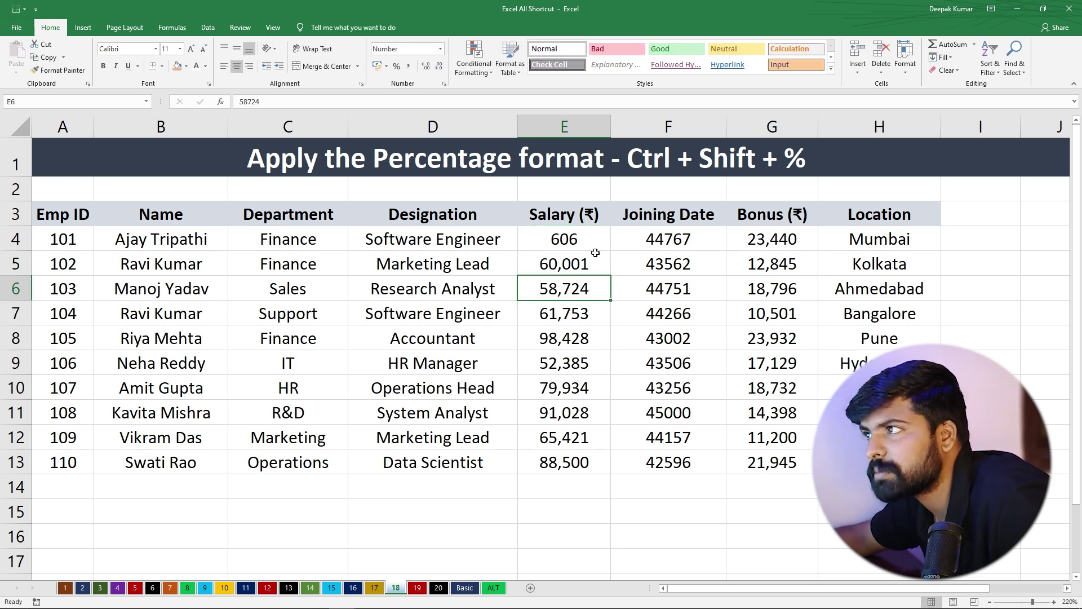
pyautogui.click(589, 233)
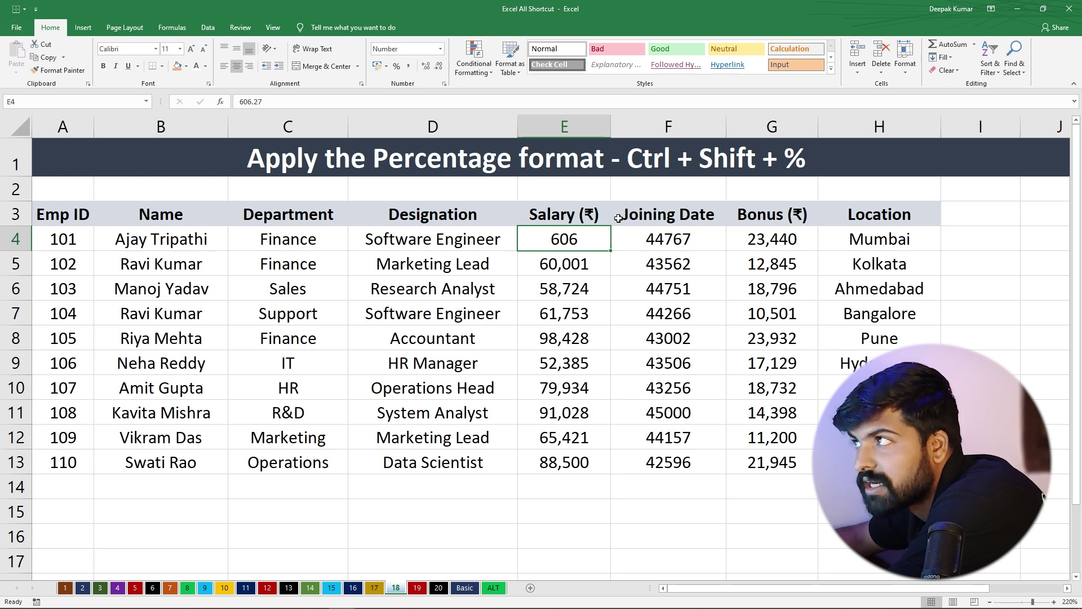
# Insert a blank column before the Joining Date column
pyautogui.rightClick(659, 135)
pyautogui.press('Escape')
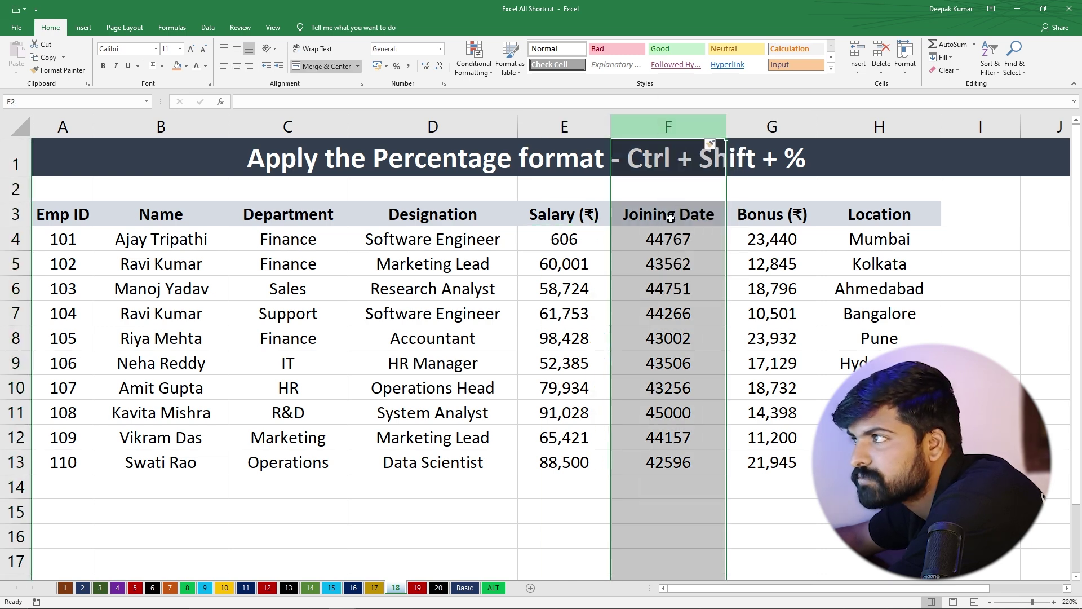
pyautogui.hotkey('ctrl', 'shift', '+')
# Enter 10, 15 and 20 in cells F4, F5 and F6 of the blank column
pyautogui.click(640, 239)
pyautogui.write('10')
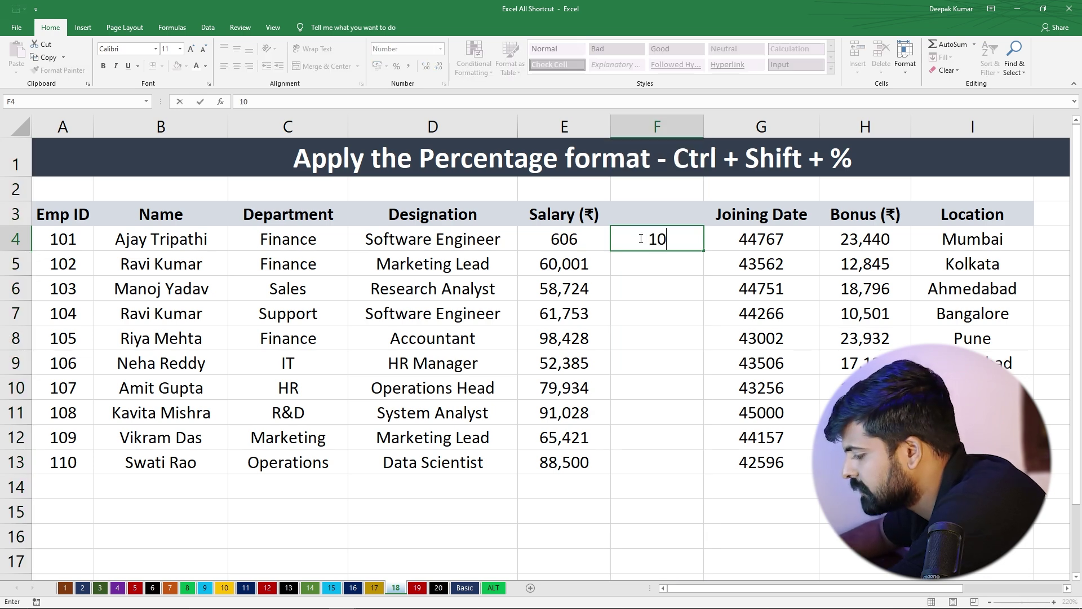
pyautogui.press('Return')
pyautogui.write('15')
pyautogui.press('Return')
pyautogui.write('20')
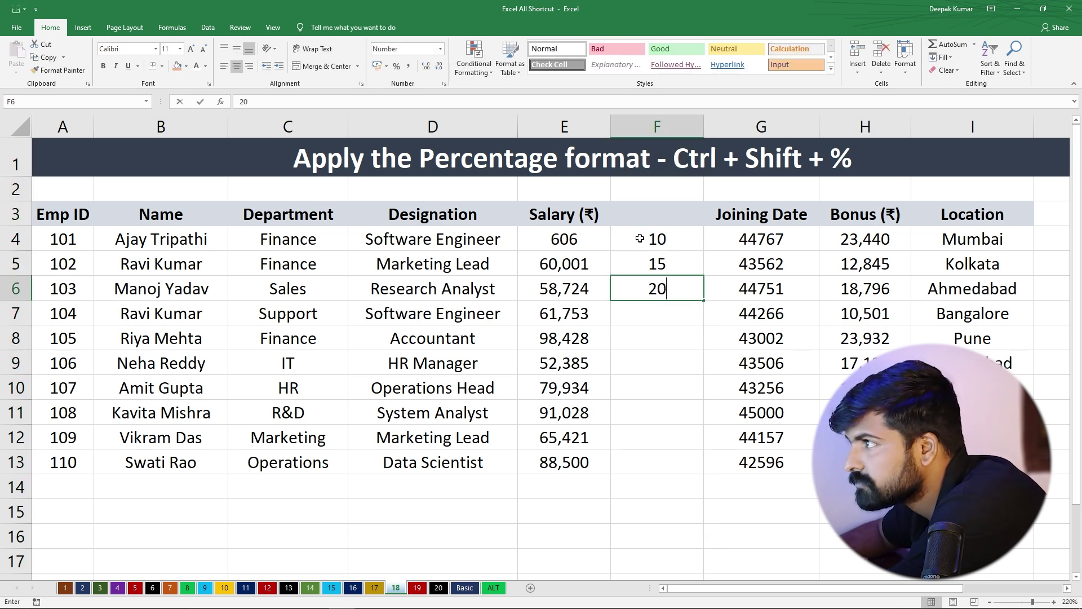
pyautogui.press('Return')
# Extend the number series from F4:F6 down to F13
pyautogui.moveTo(640, 238); pyautogui.dragTo(645, 285)
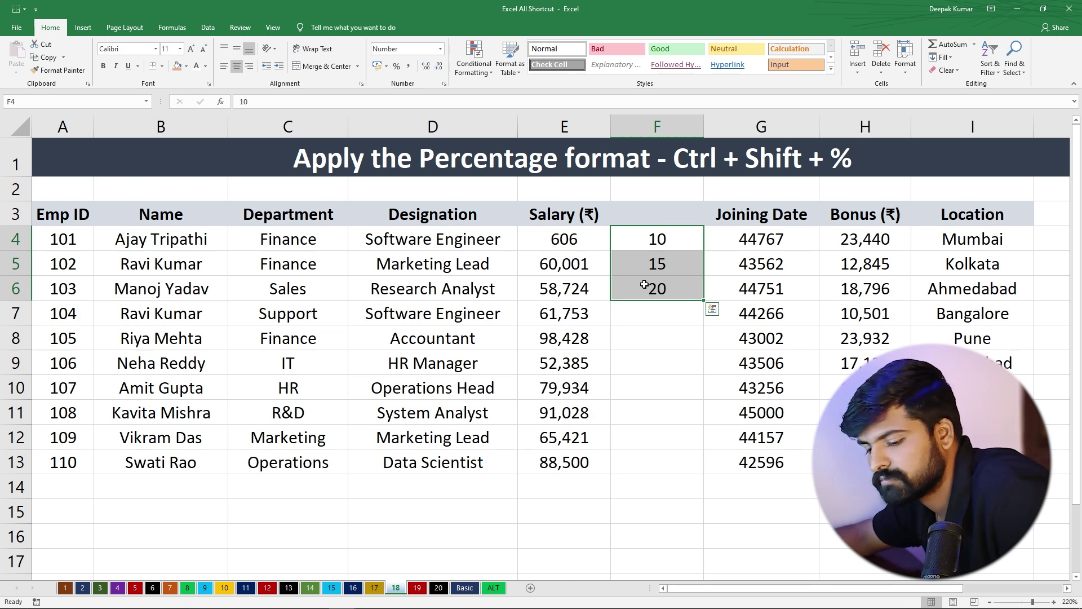
pyautogui.click(700, 297)
pyautogui.moveTo(678, 243); pyautogui.dragTo(700, 472)
pyautogui.click(658, 314)
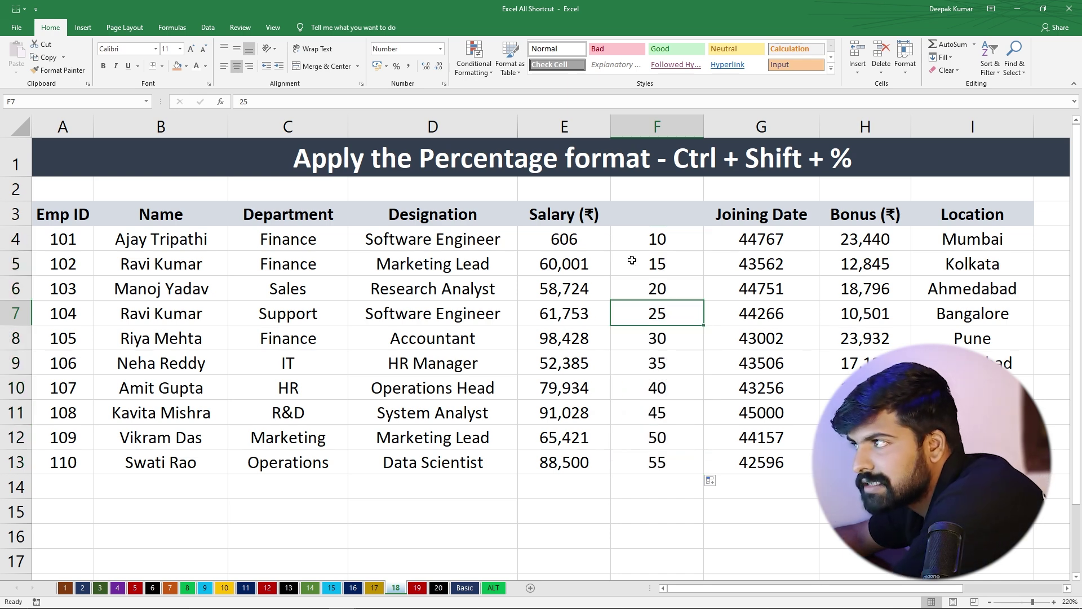
# Apply the Percentage format to the number series in F4:F13
pyautogui.click(653, 246)
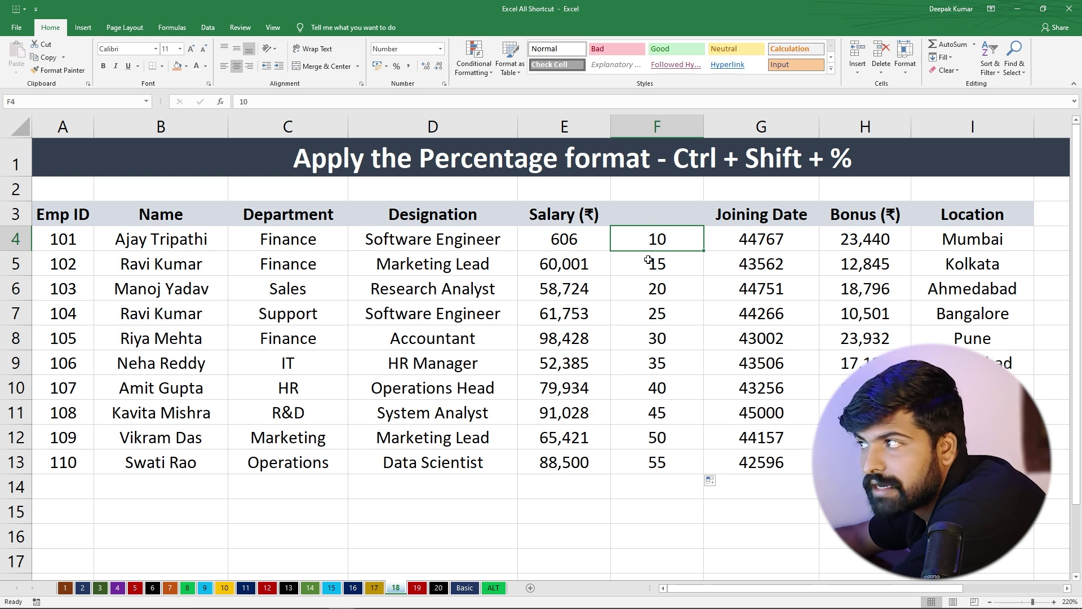
pyautogui.moveTo(658, 240); pyautogui.dragTo(646, 465)
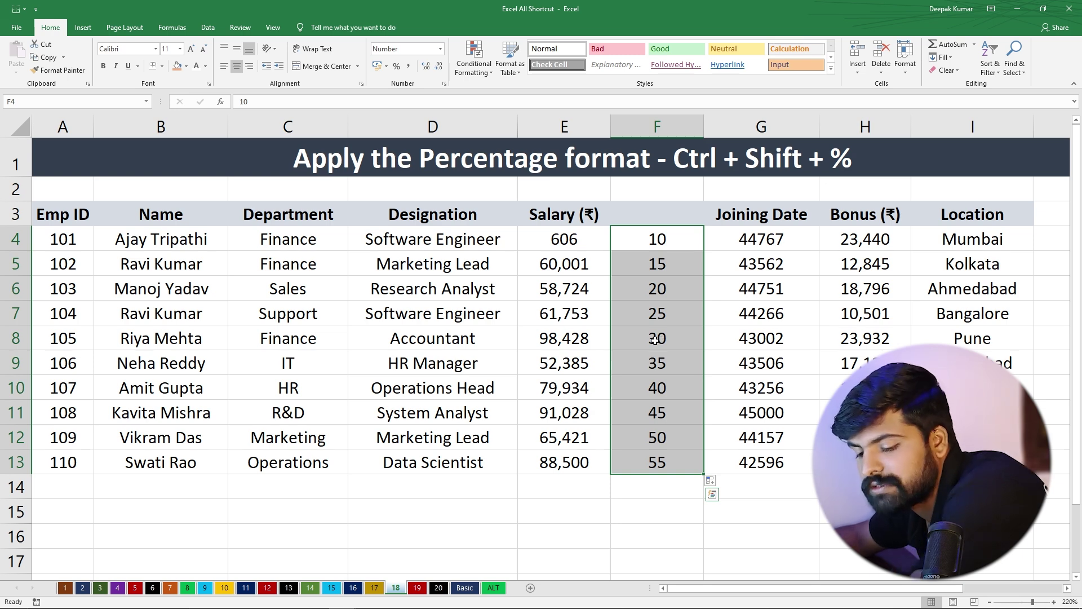
pyautogui.hotkey('ctrl', 'shift', '5')
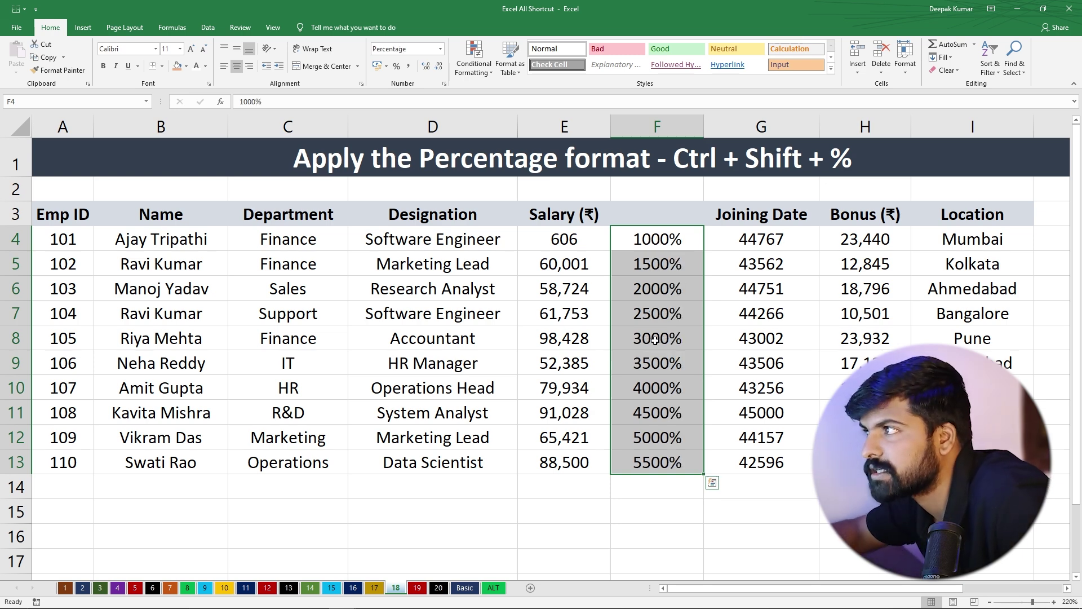
pyautogui.click(711, 366)
pyautogui.moveTo(671, 237); pyautogui.dragTo(656, 466)
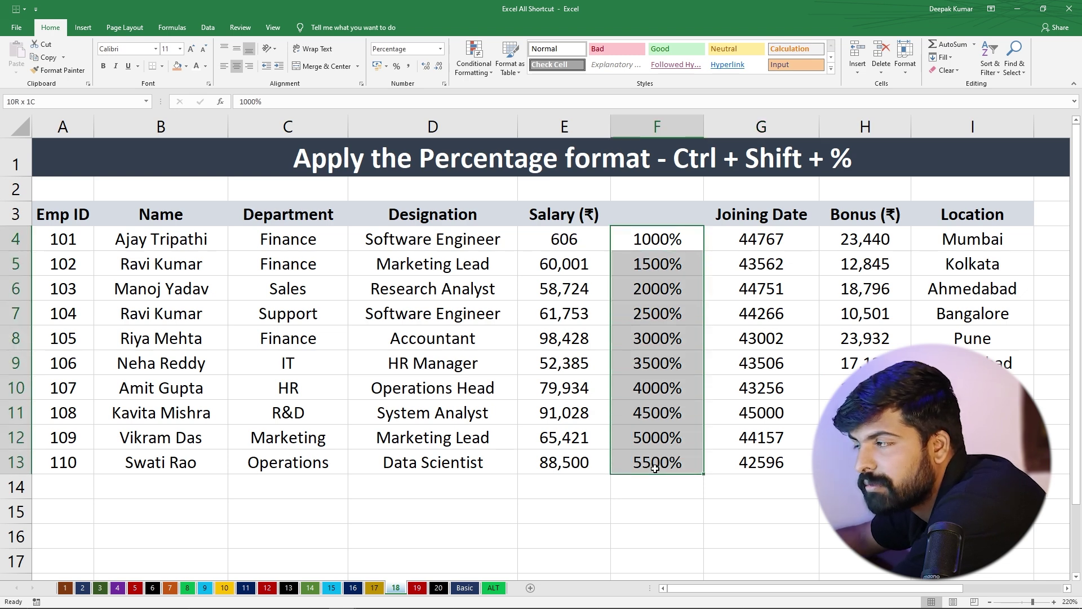
pyautogui.click(644, 255)
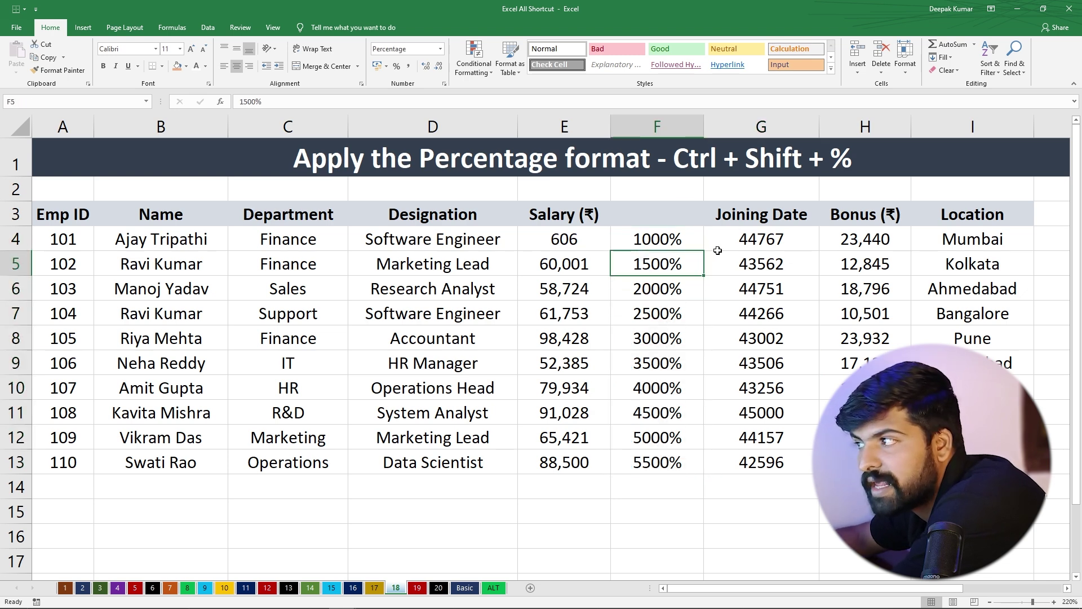
# Remove the decimal point from the salary in E4 so the value is 60627
pyautogui.click(558, 236)
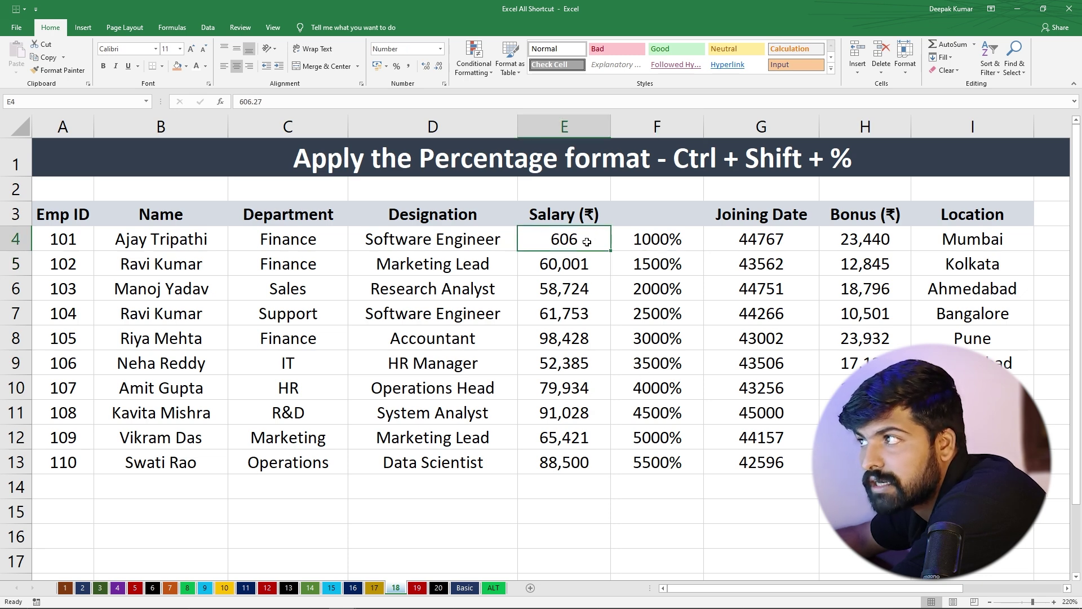
pyautogui.doubleClick(585, 239)
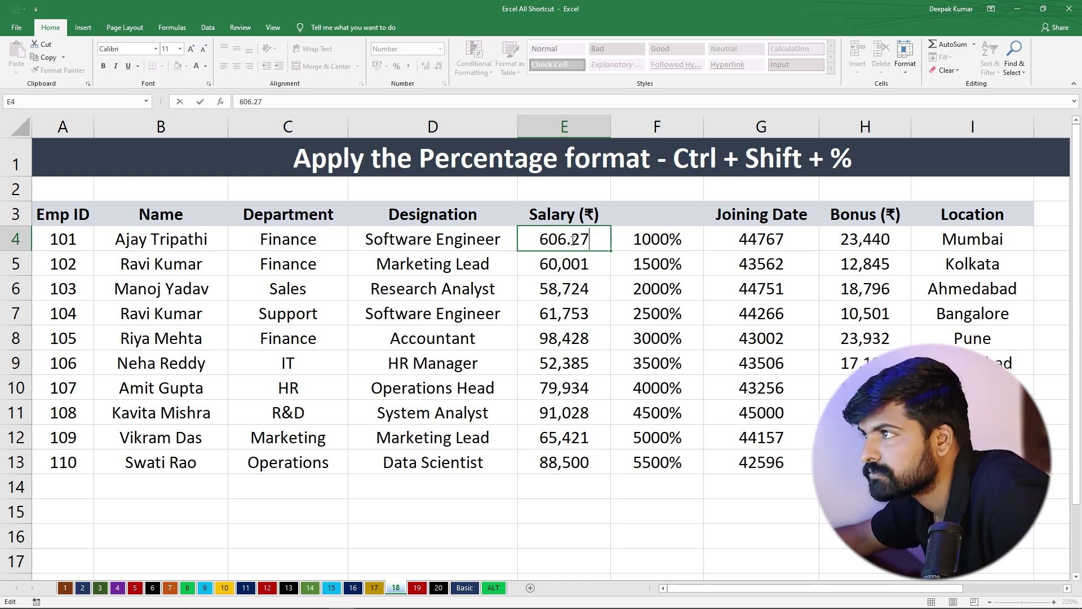
pyautogui.press('BackSpace')
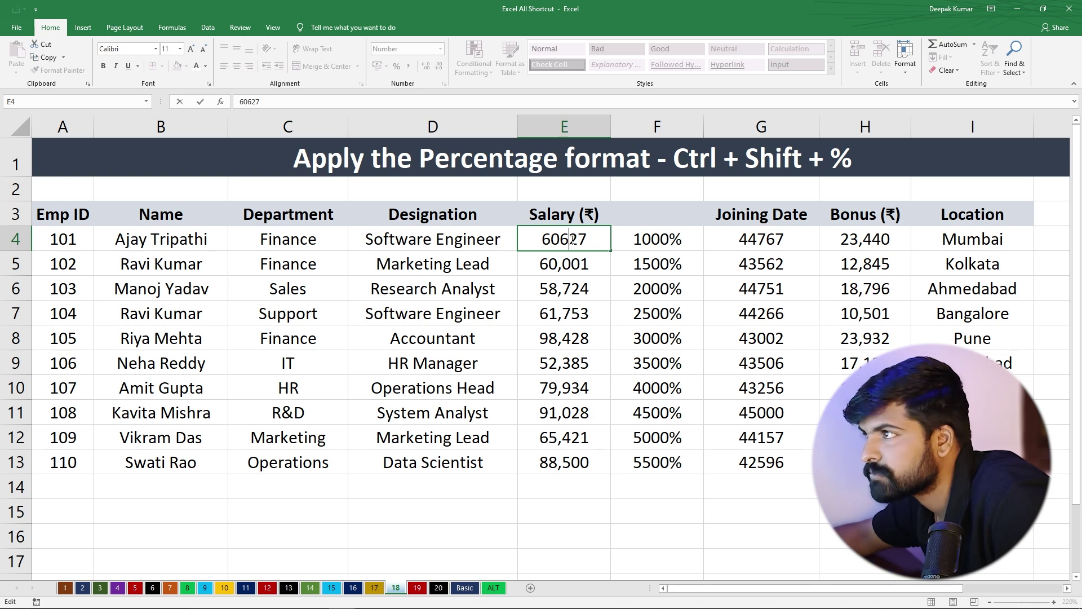
pyautogui.click(578, 311)
# Apply the Percentage format to the salaries in E4:E13 and compare them with the values in F4:F13
pyautogui.moveTo(549, 238); pyautogui.dragTo(556, 463)
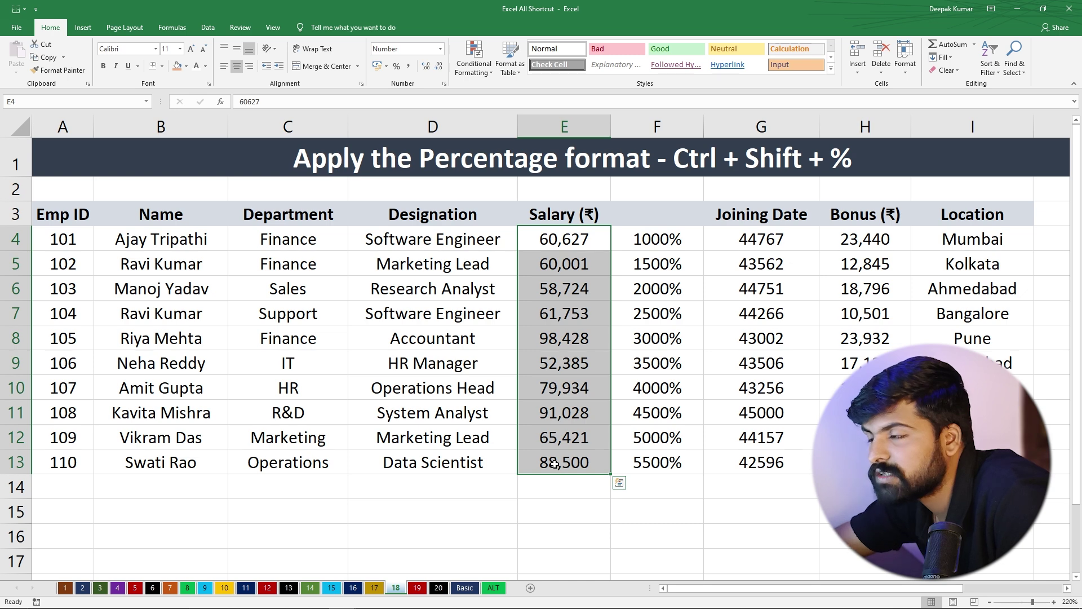
pyautogui.hotkey('ctrl', 'shift', '5')
pyautogui.click(578, 339)
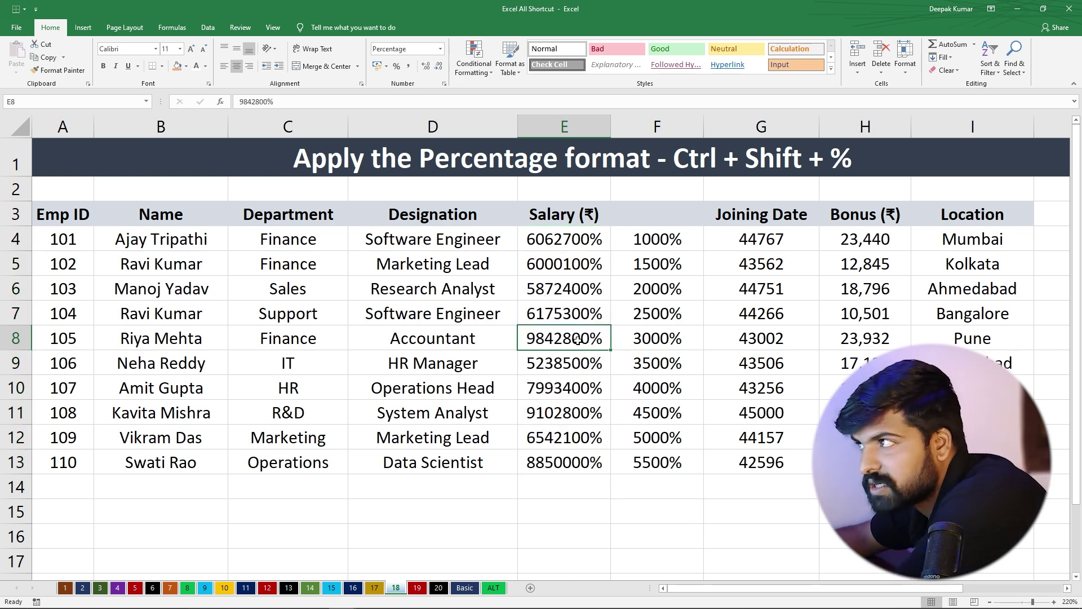
pyautogui.moveTo(570, 235); pyautogui.dragTo(558, 462)
pyautogui.moveTo(675, 241); pyautogui.dragTo(670, 459)
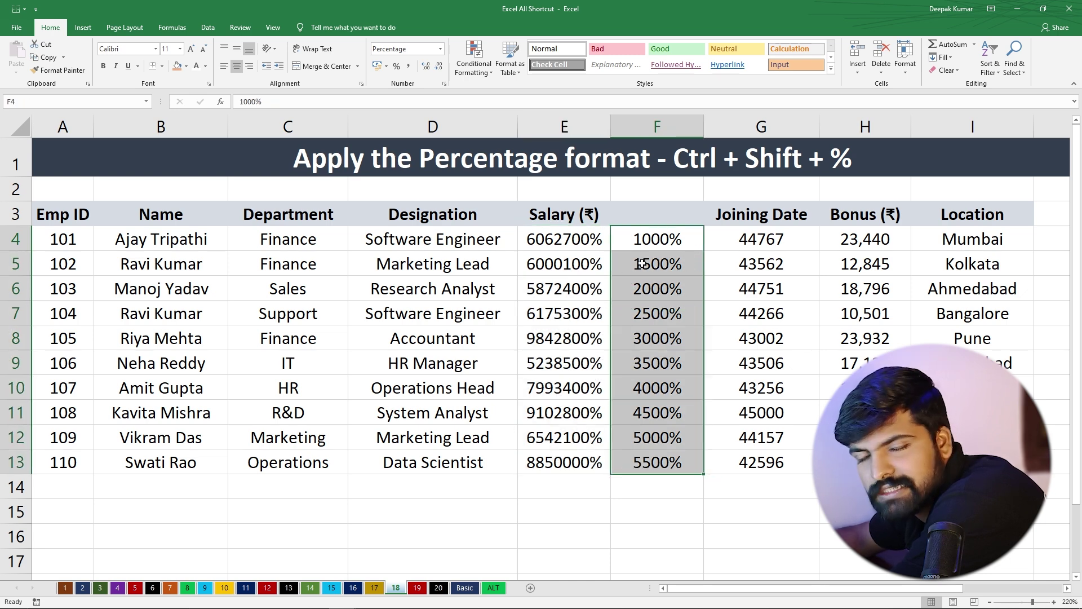
# On sheet 19, set the Joining Date values in F4:F13 to the General number format
pyautogui.click(417, 588)
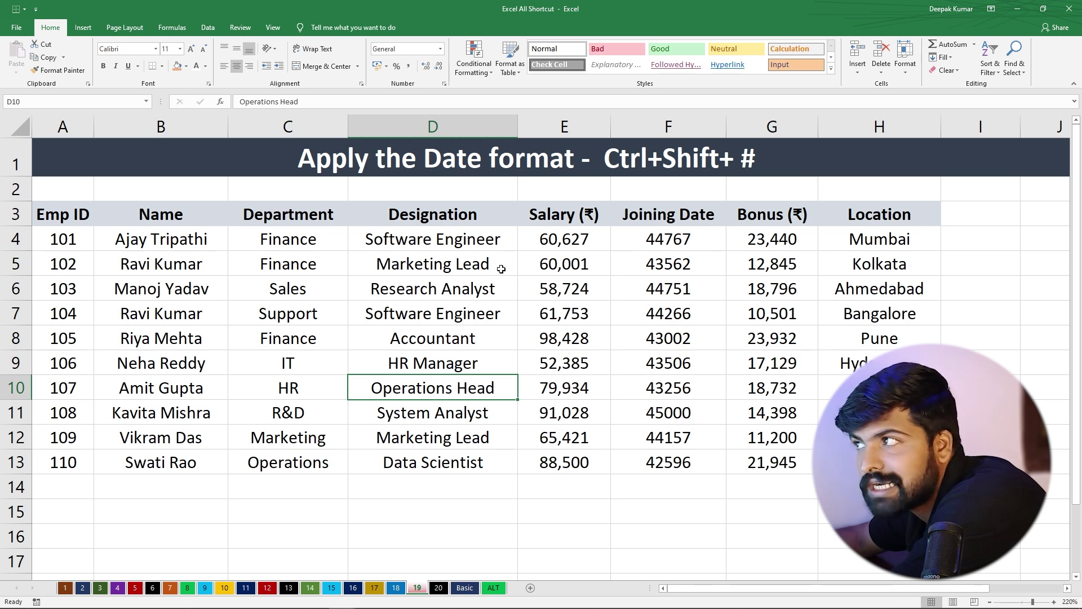
pyautogui.click(664, 214)
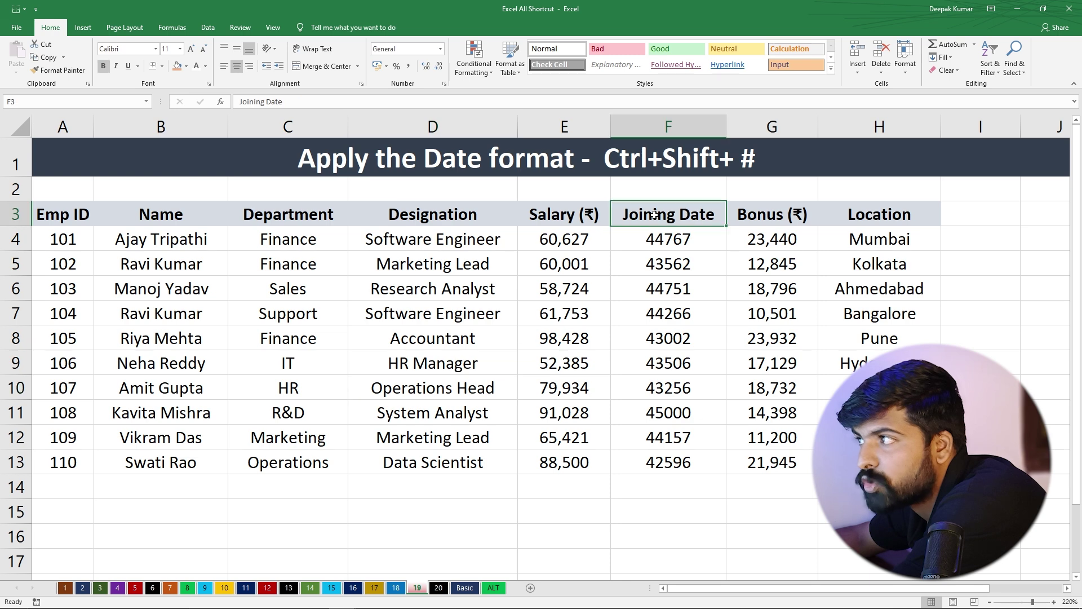
pyautogui.moveTo(666, 237); pyautogui.dragTo(644, 465)
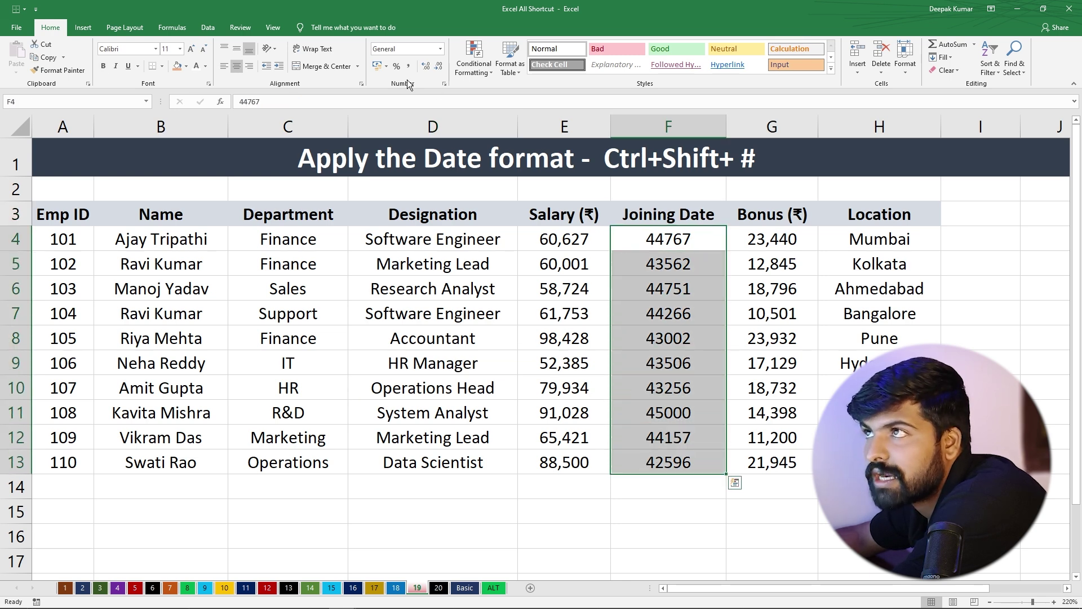
pyautogui.click(439, 50)
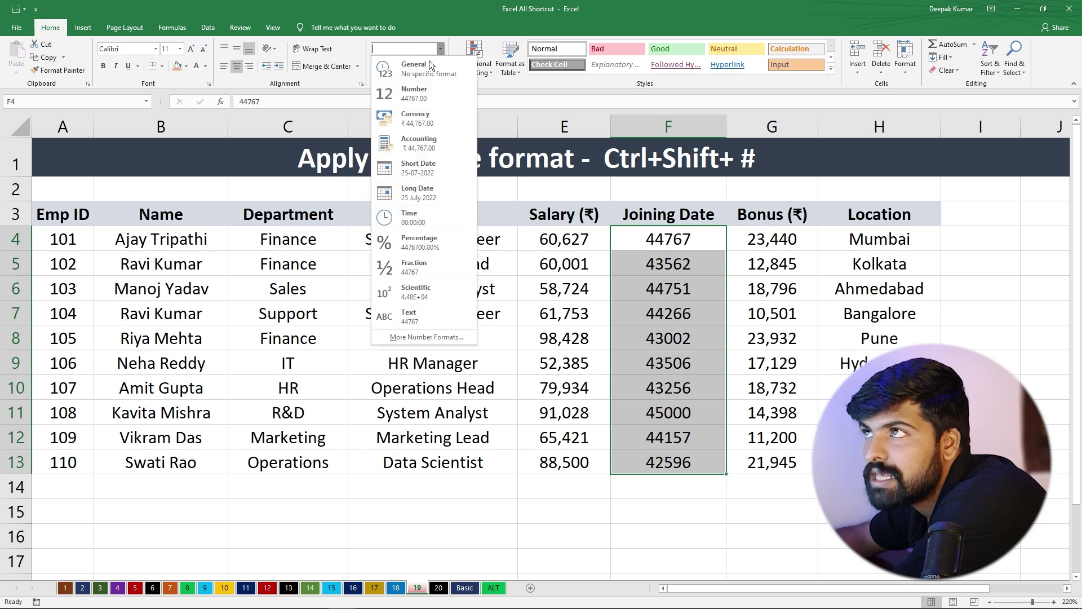
pyautogui.click(412, 70)
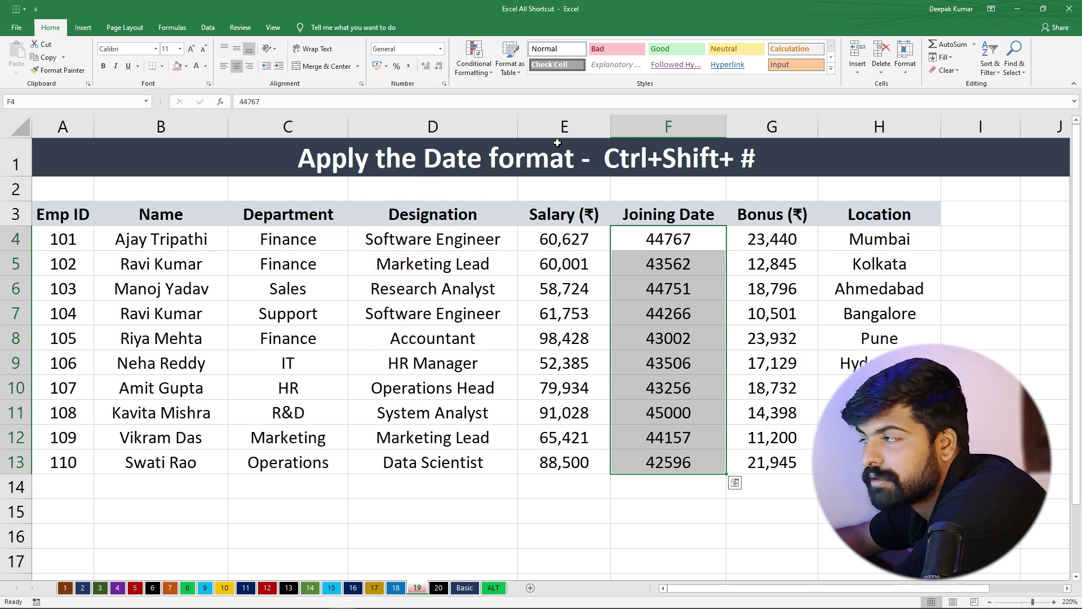
# Apply the Short Date format to the first Joining Date value in F4
pyautogui.click(687, 241)
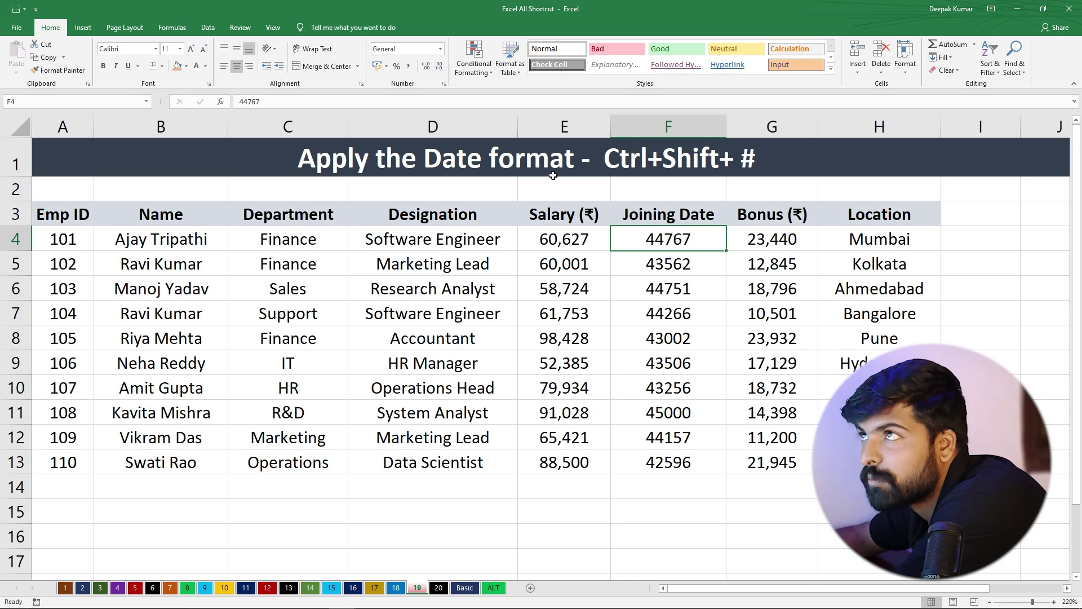
pyautogui.click(442, 49)
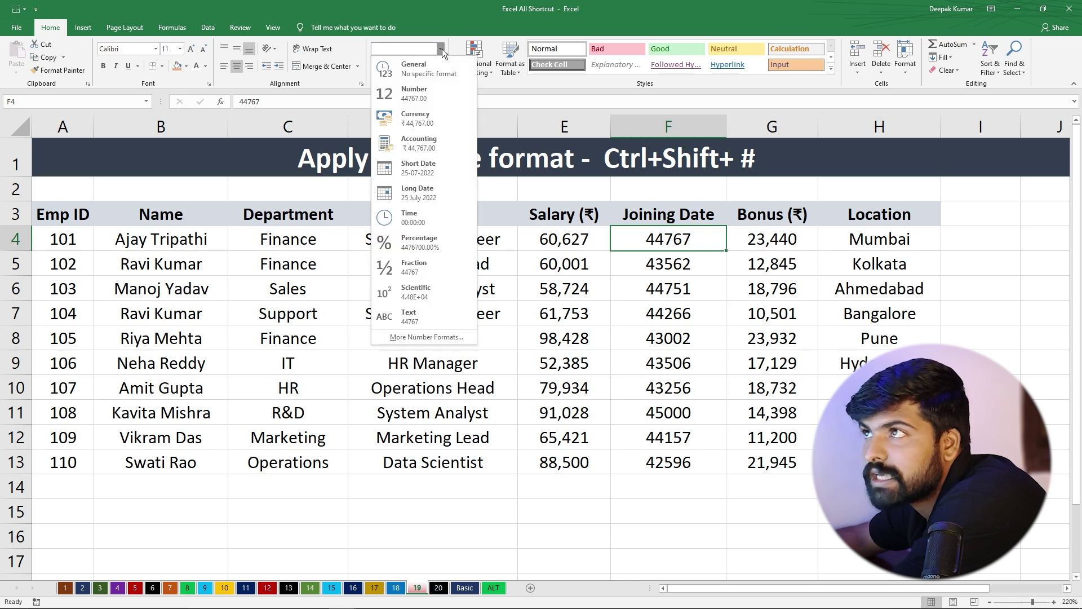
pyautogui.click(411, 165)
pyautogui.press('Down')
pyautogui.click(649, 237)
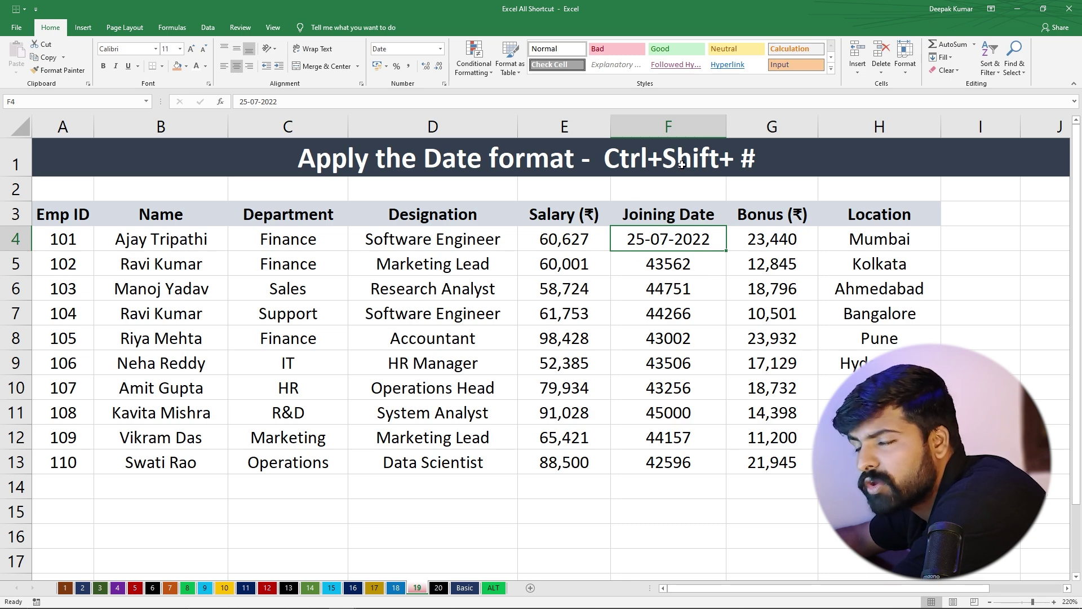
# Apply the day-month-year Date format to the remaining Joining Date values in F5:F13
pyautogui.moveTo(677, 269); pyautogui.dragTo(669, 467)
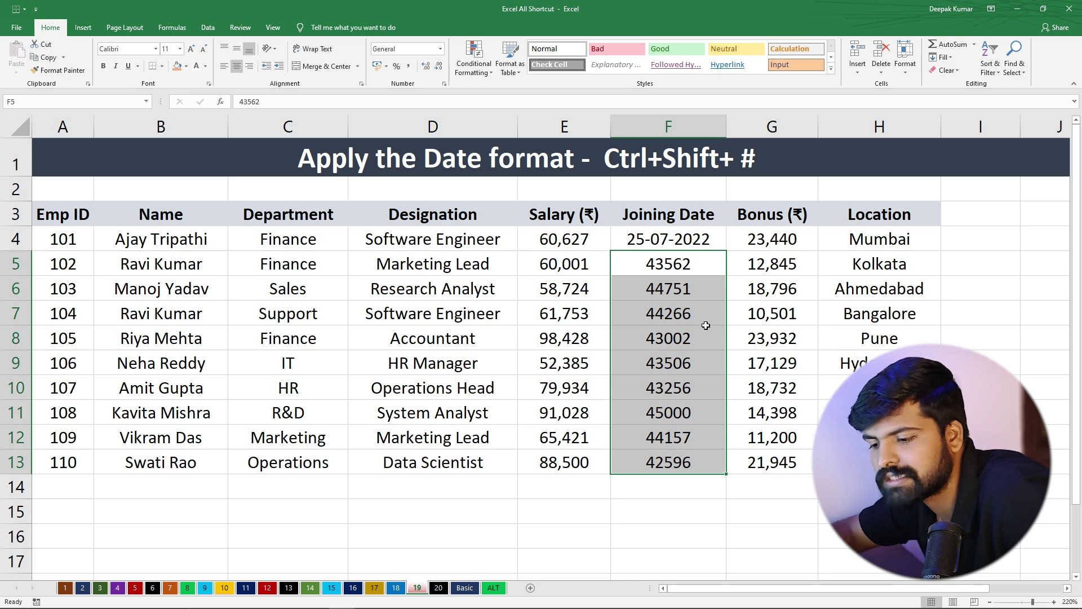
pyautogui.hotkey('ctrl', 'shift', '#')
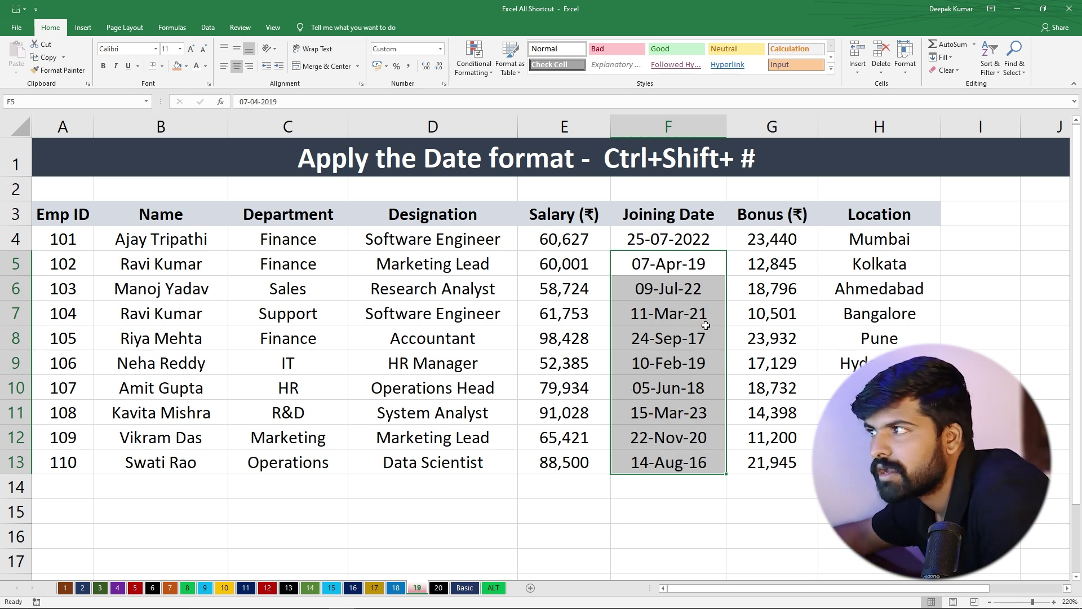
pyautogui.click(705, 327)
pyautogui.click(694, 275)
pyautogui.moveTo(694, 274); pyautogui.dragTo(662, 437)
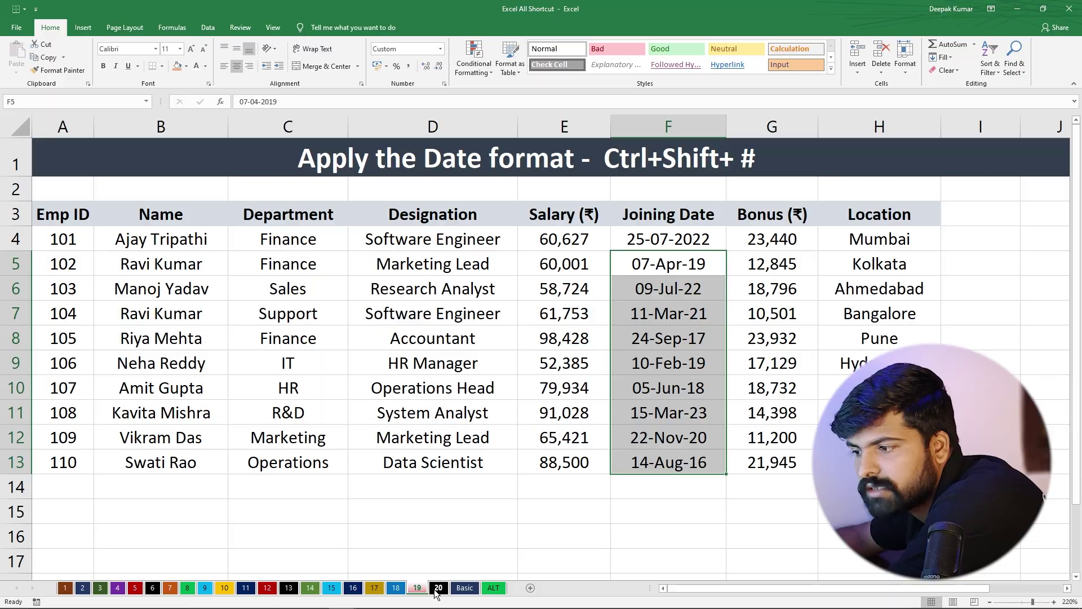
# Look over the Select Data shortcut list on sheet 20 and the shortcuts on the Basic sheet
pyautogui.click(439, 588)
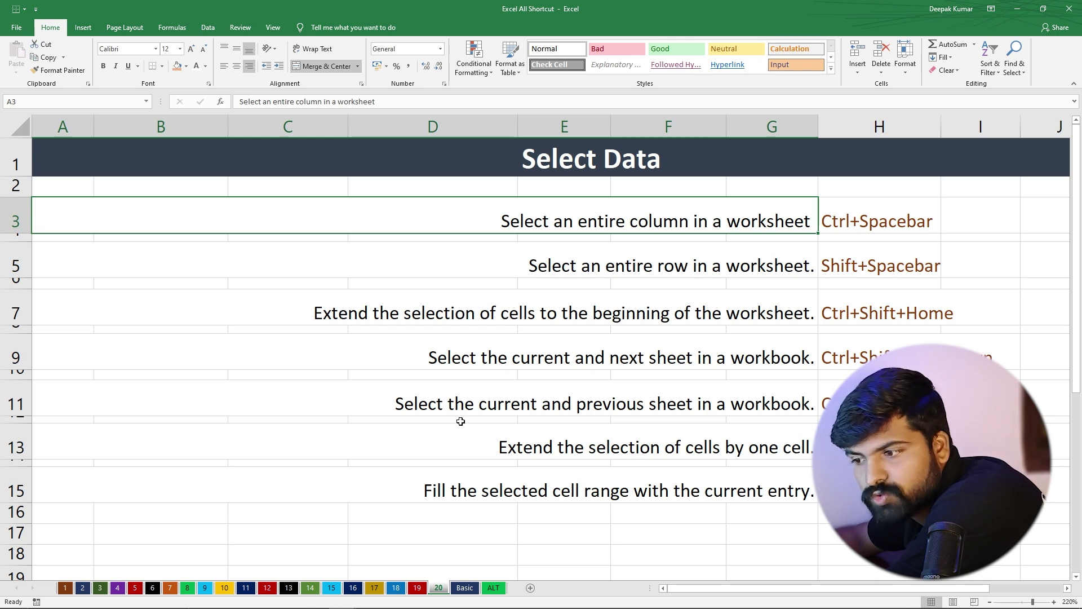
pyautogui.scroll(-2, 415, 355)
pyautogui.scroll(2, 416, 357)
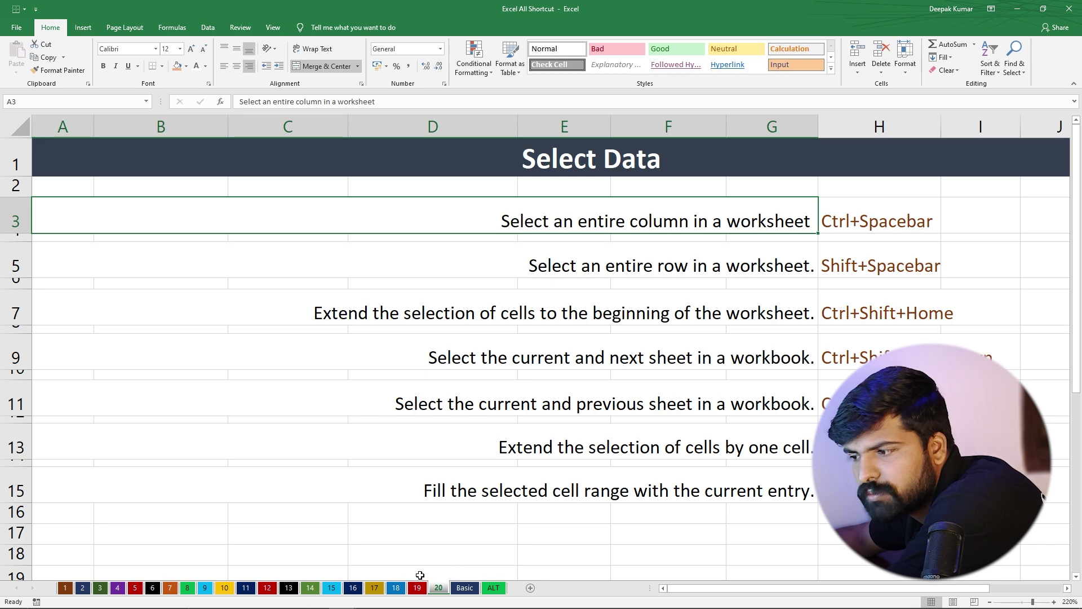
pyautogui.click(465, 588)
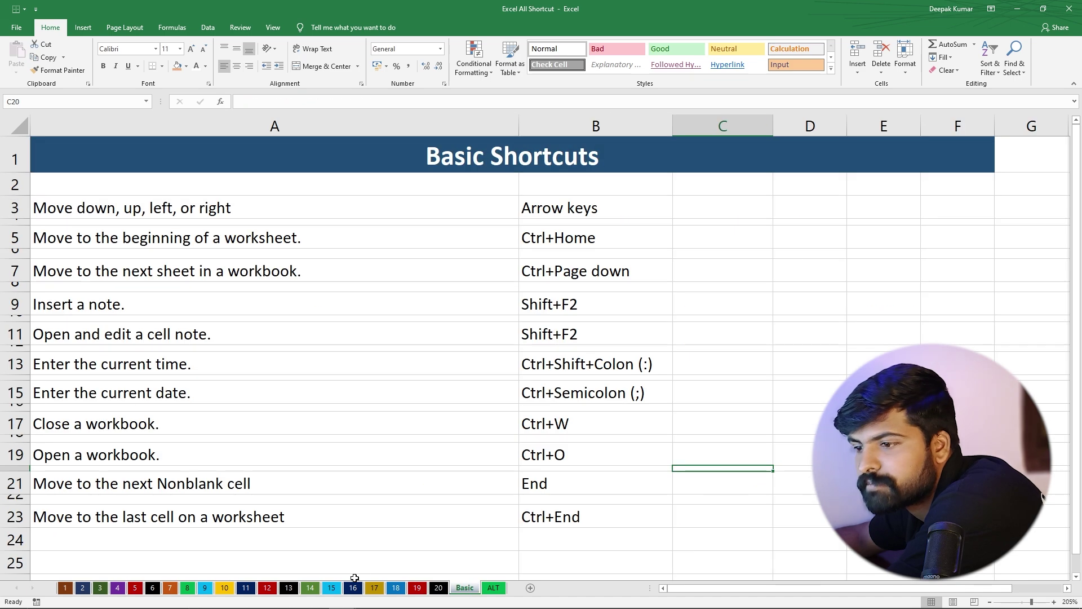
# Create a copy of sheet 13 at the end of the workbook
pyautogui.click(289, 588)
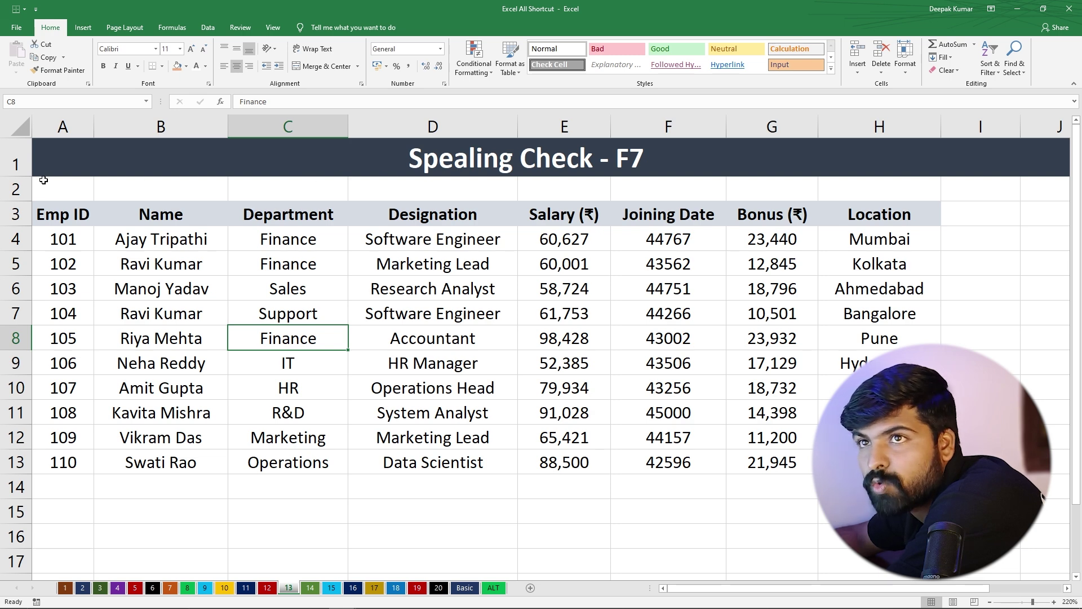
pyautogui.rightClick(288, 588)
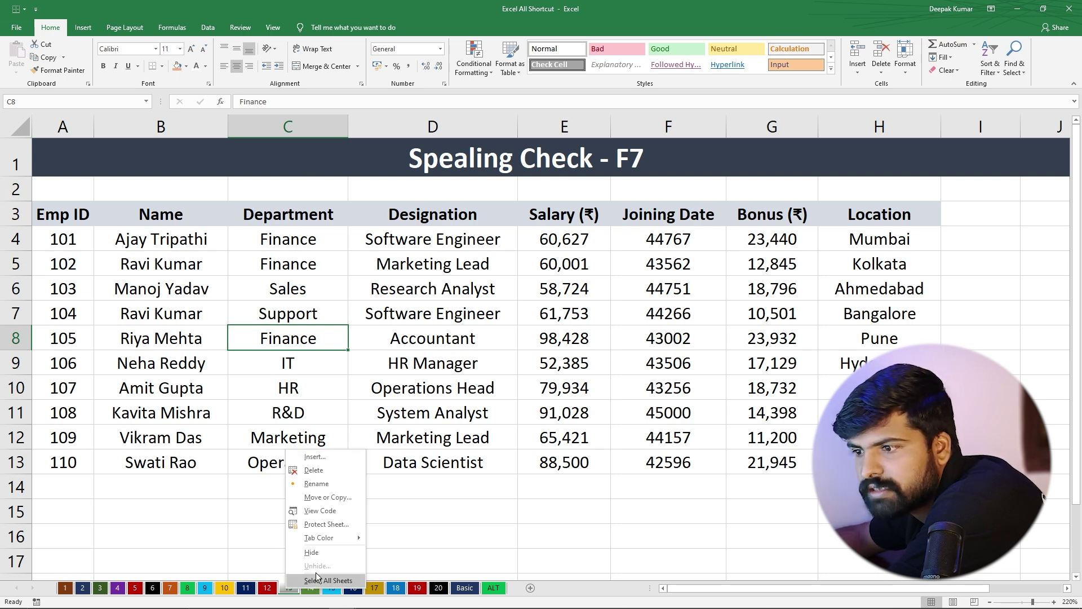
pyautogui.click(347, 498)
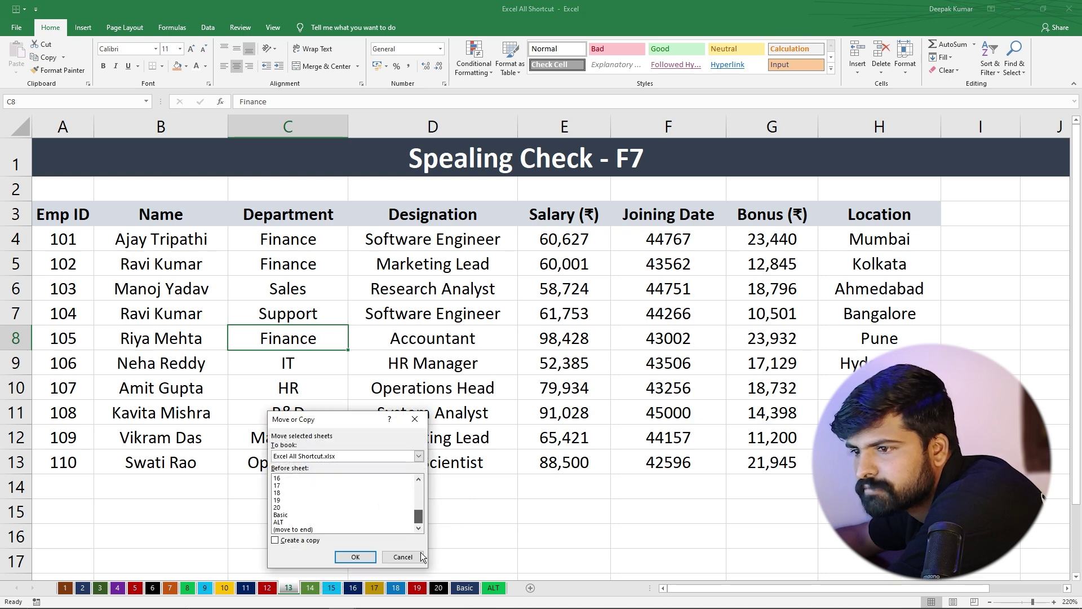
pyautogui.moveTo(417, 493); pyautogui.dragTo(417, 529)
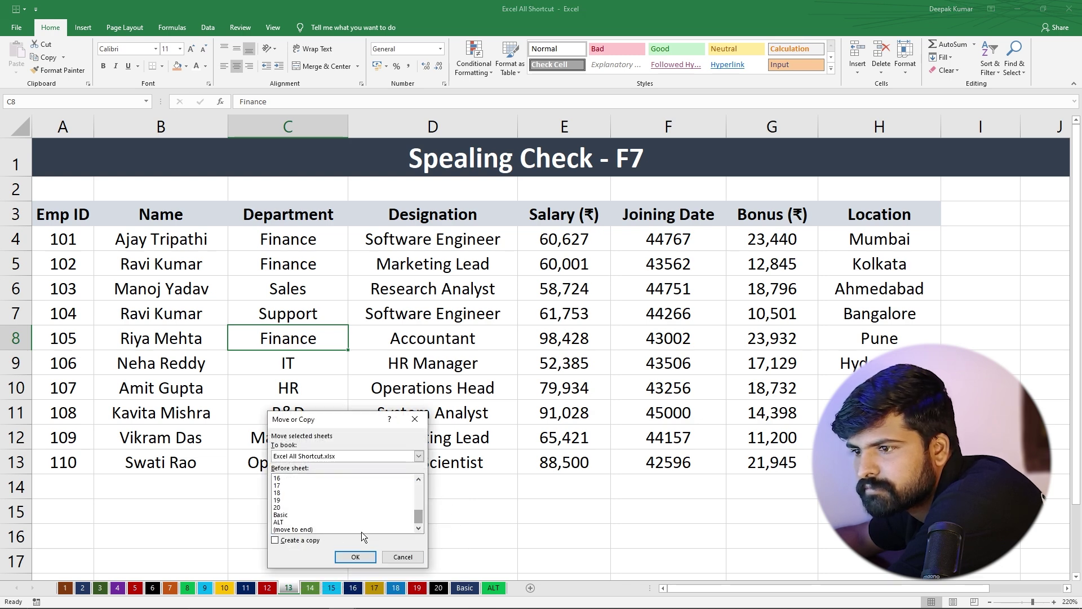
pyautogui.click(293, 529)
pyautogui.click(276, 541)
pyautogui.click(354, 557)
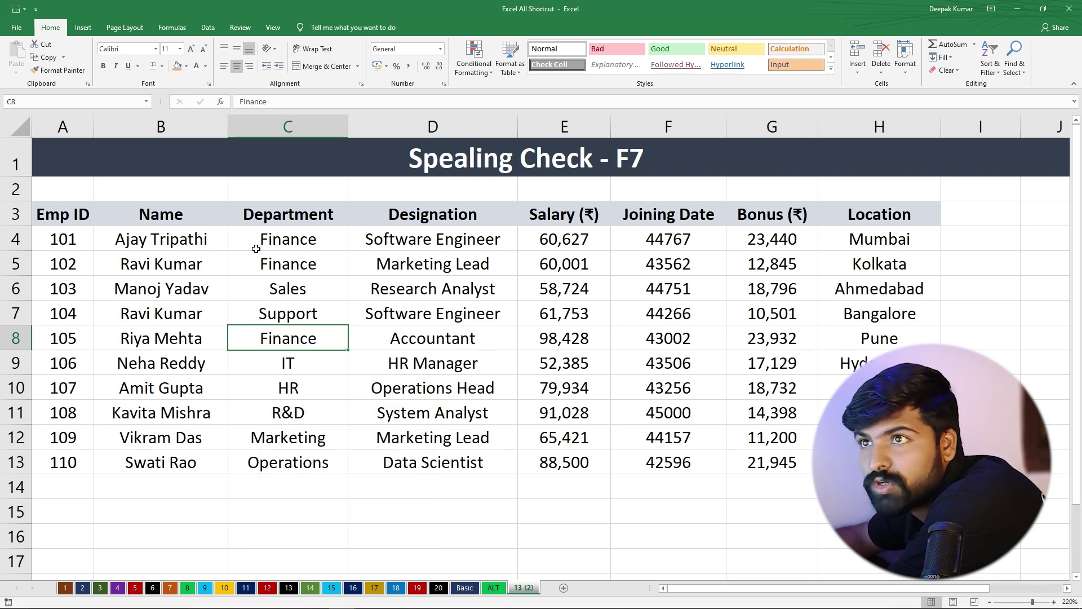
# Delete the title row 1 from the copied sheet
pyautogui.rightClick(17, 165)
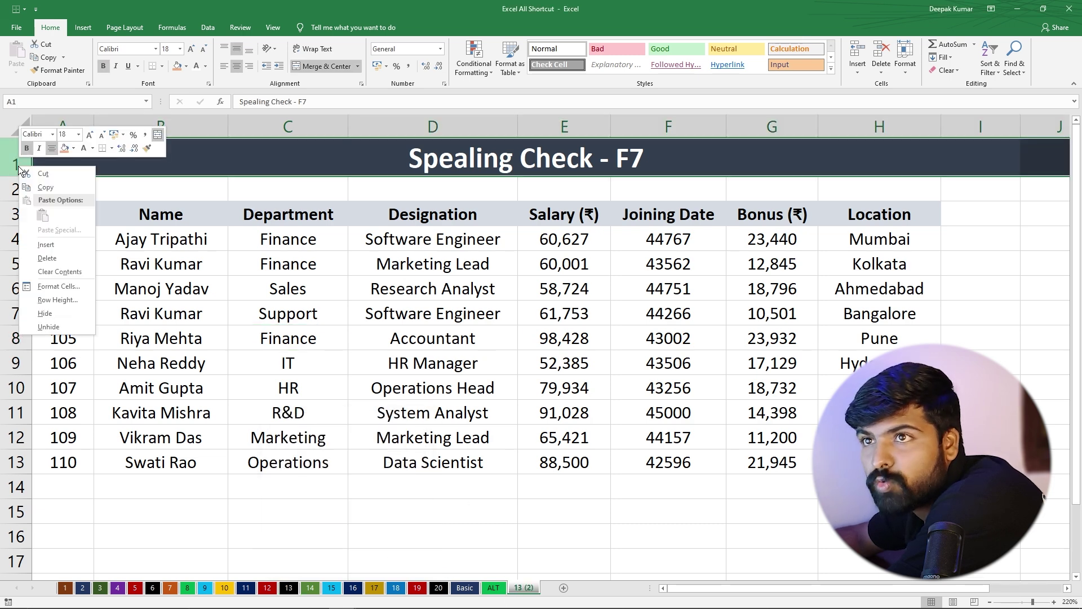
pyautogui.click(48, 259)
pyautogui.click(236, 249)
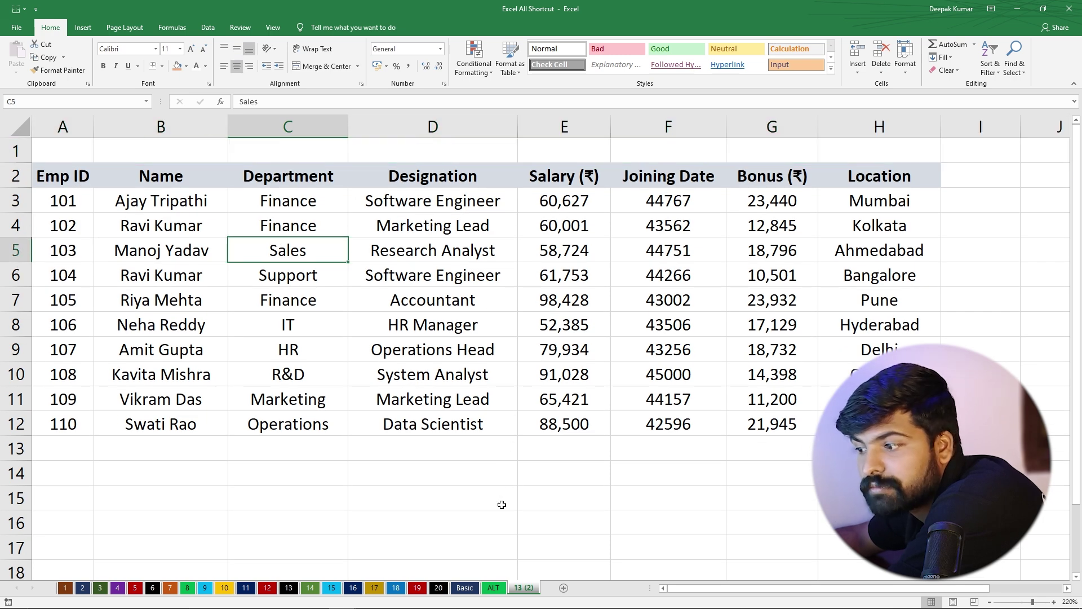
# On the copied sheet 13 (2), select the entire row 7 and, separately, the entire column D
pyautogui.click(438, 588)
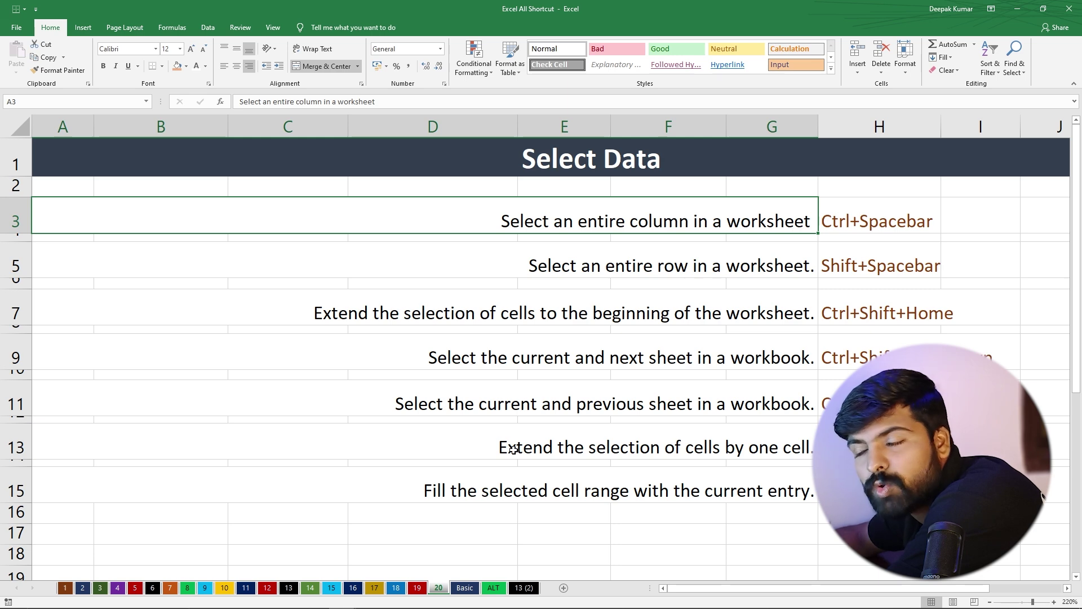
pyautogui.click(527, 588)
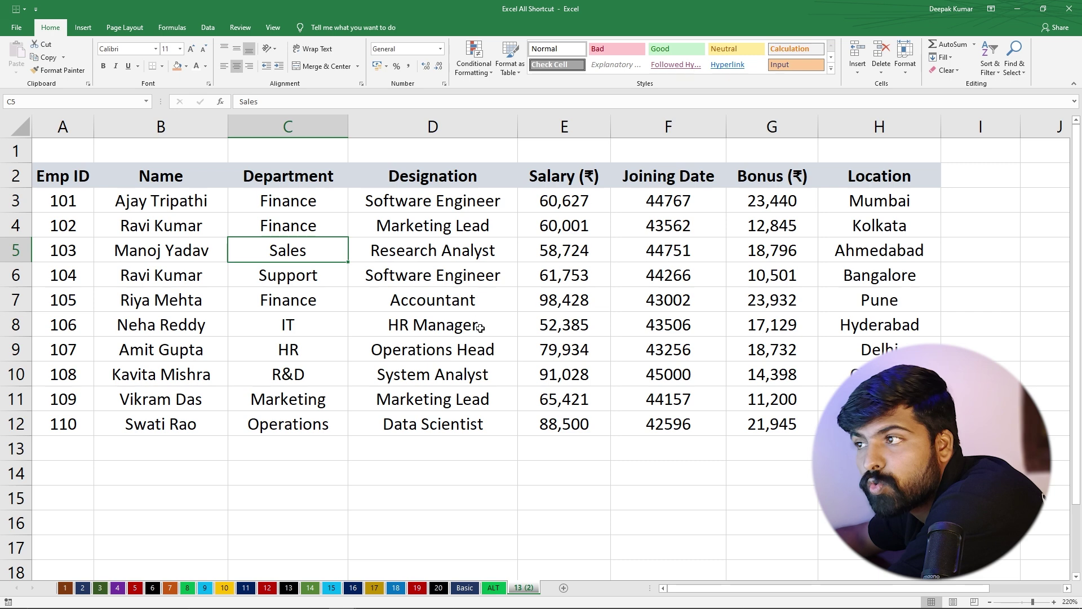
pyautogui.click(414, 311)
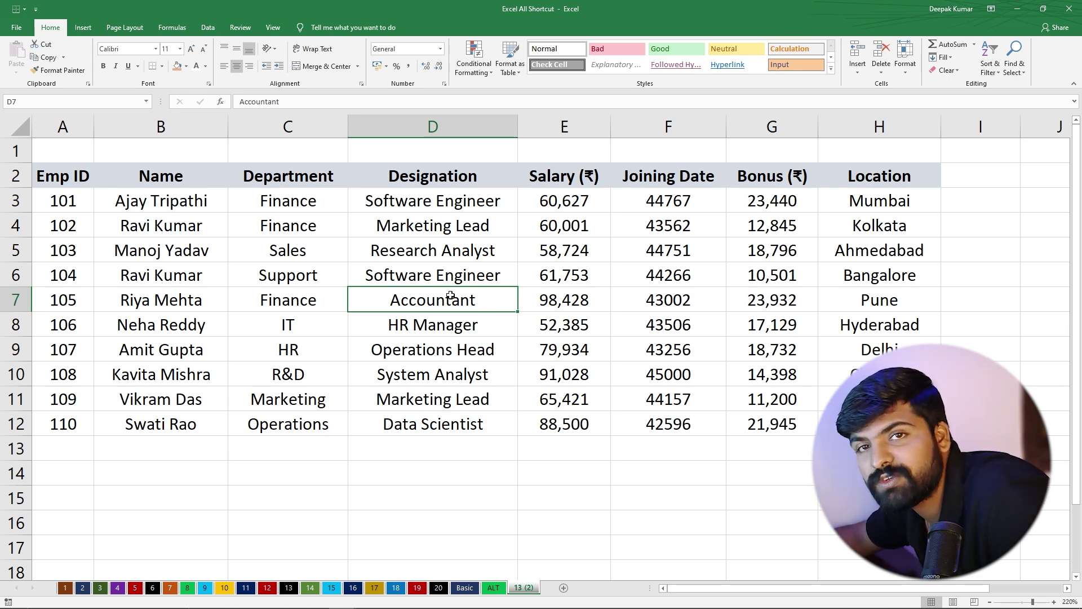
pyautogui.hotkey('shift', 'space')
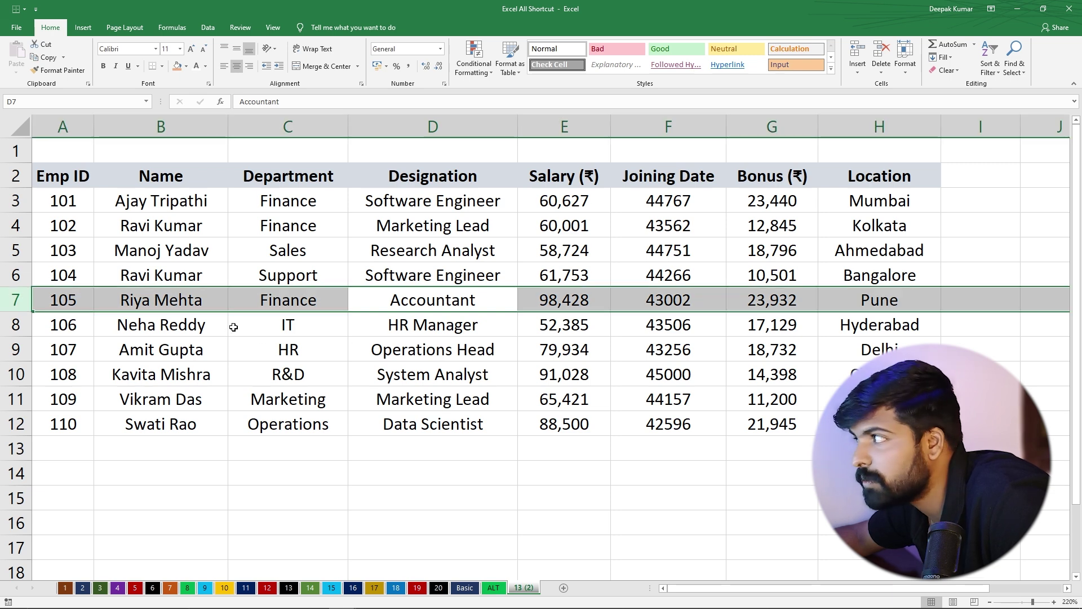
pyautogui.click(451, 324)
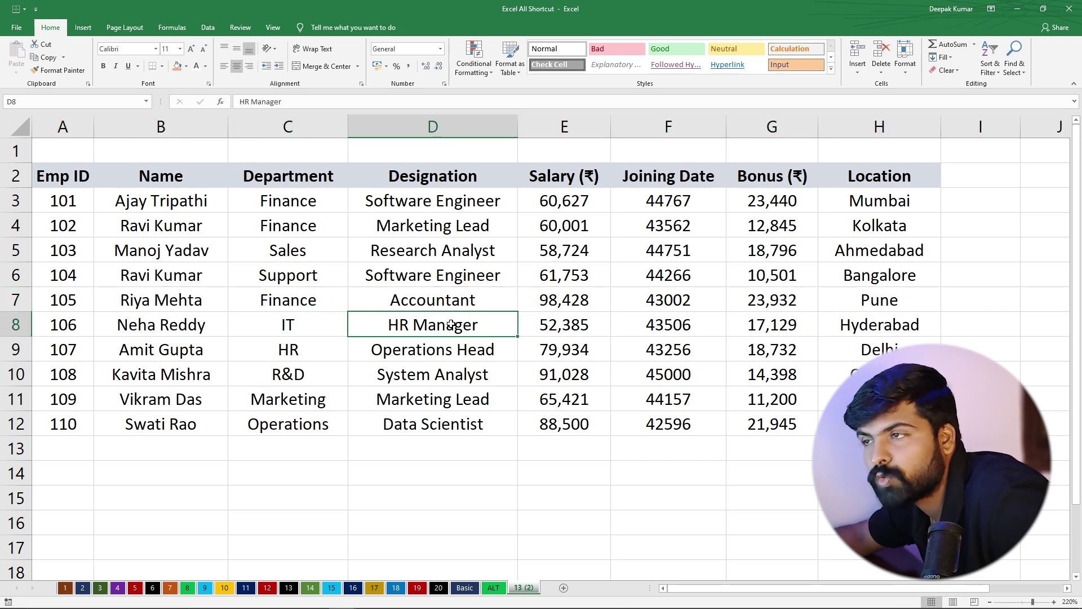
pyautogui.hotkey('ctrl', 'space')
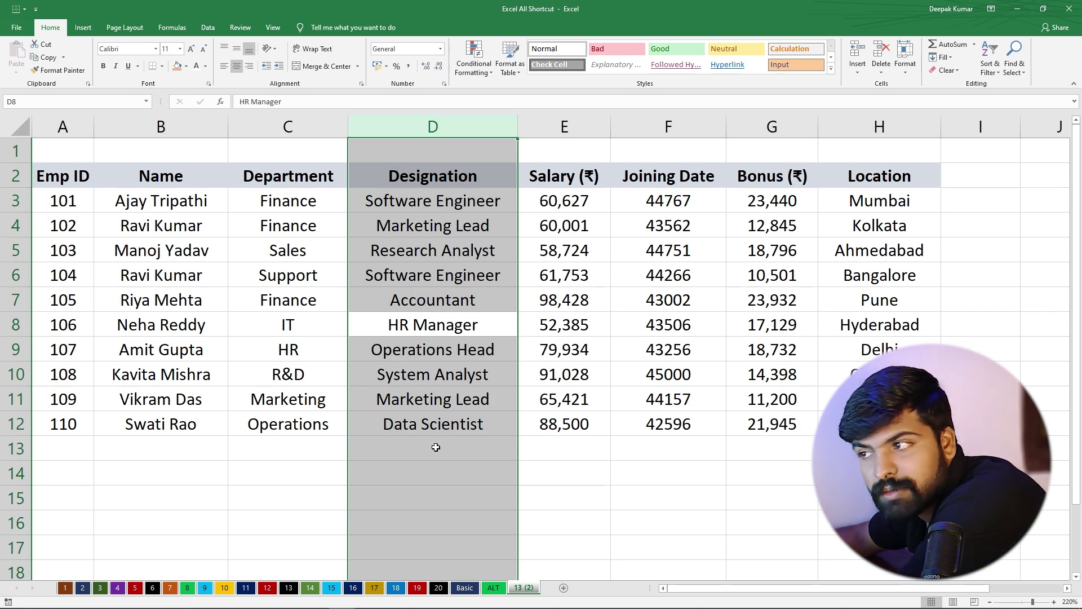
pyautogui.click(329, 347)
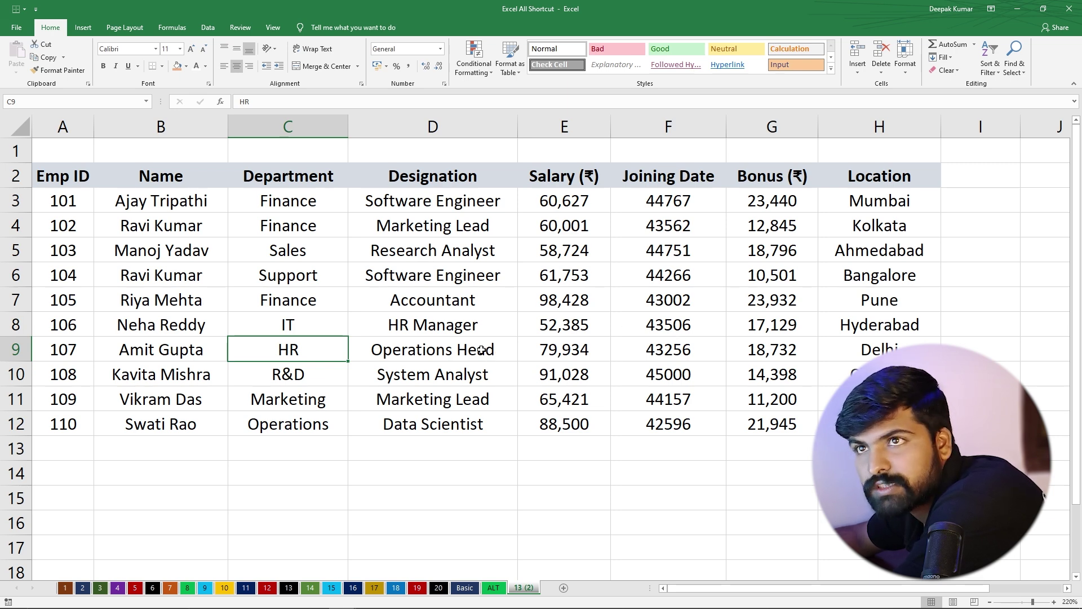
# Extend the selection from the Designation header in D2 down to the column's last entry in D12
pyautogui.click(412, 180)
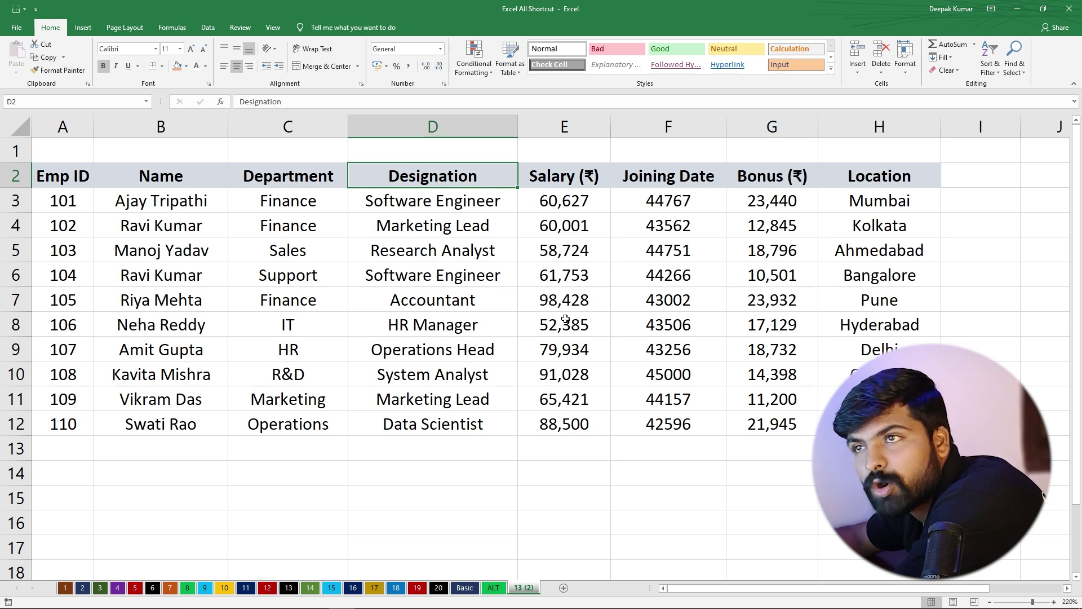
pyautogui.hotkey('ctrl', 'shift', 'Down')
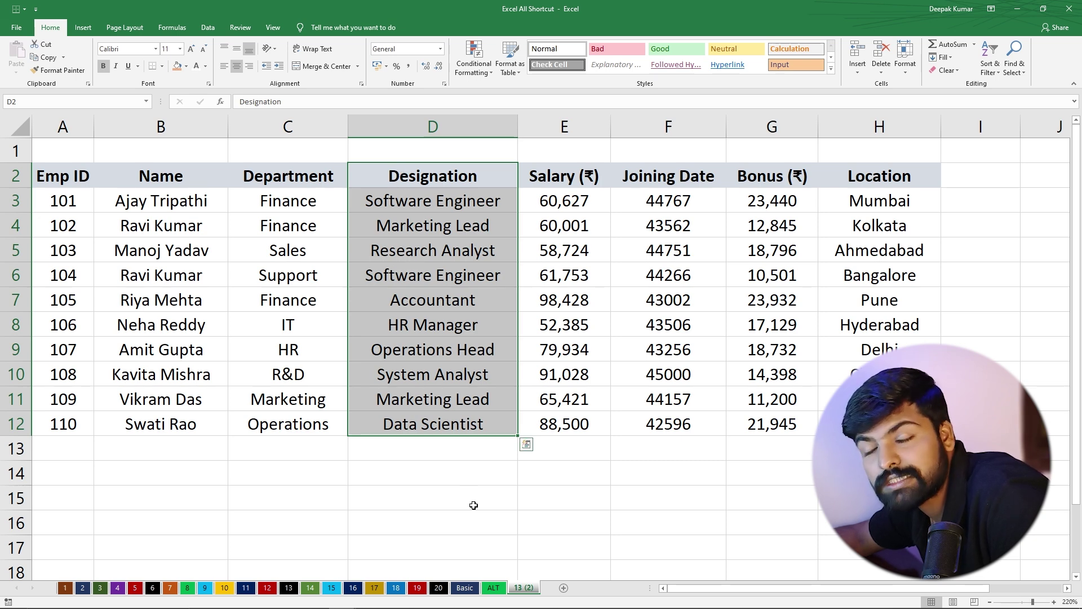
pyautogui.moveTo(301, 186); pyautogui.dragTo(344, 426)
pyautogui.click(430, 177)
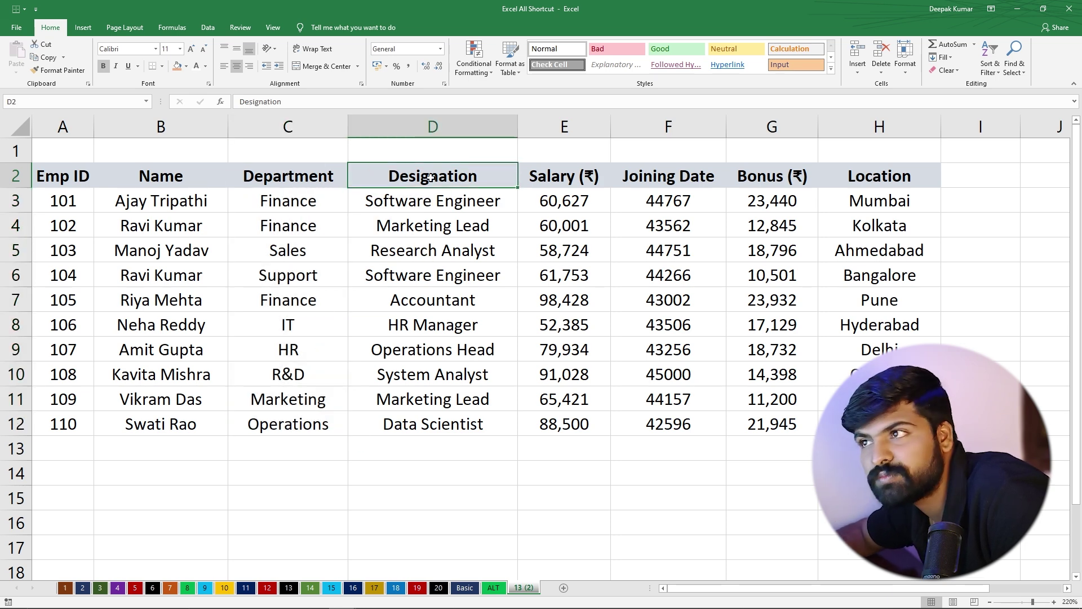
pyautogui.hotkey('ctrl', 'shift', 'Down')
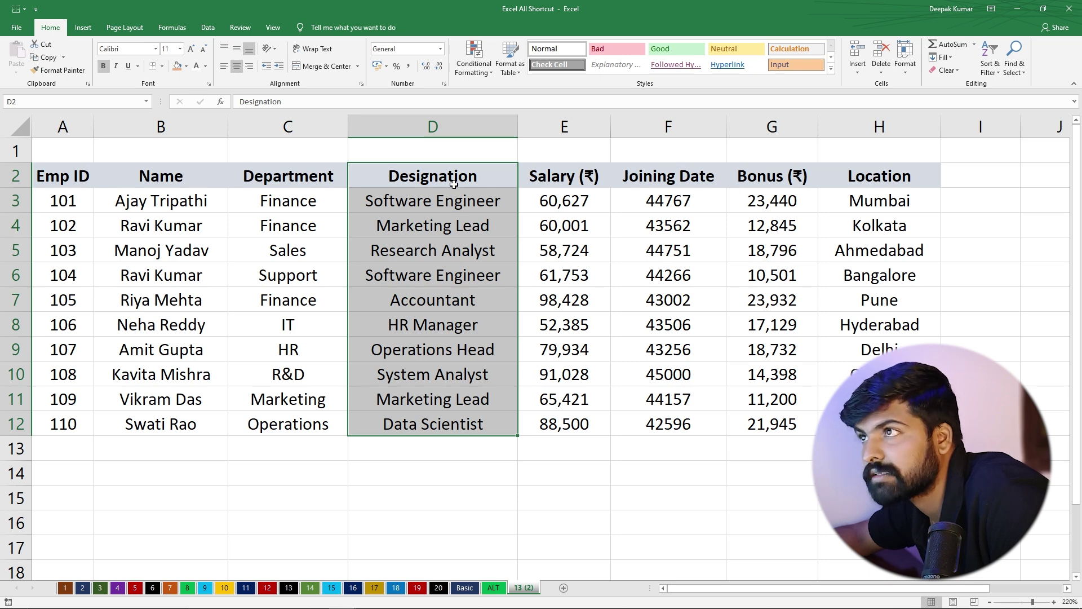
# Select the data block D2:H12, extending down and across from the Designation header
pyautogui.click(418, 174)
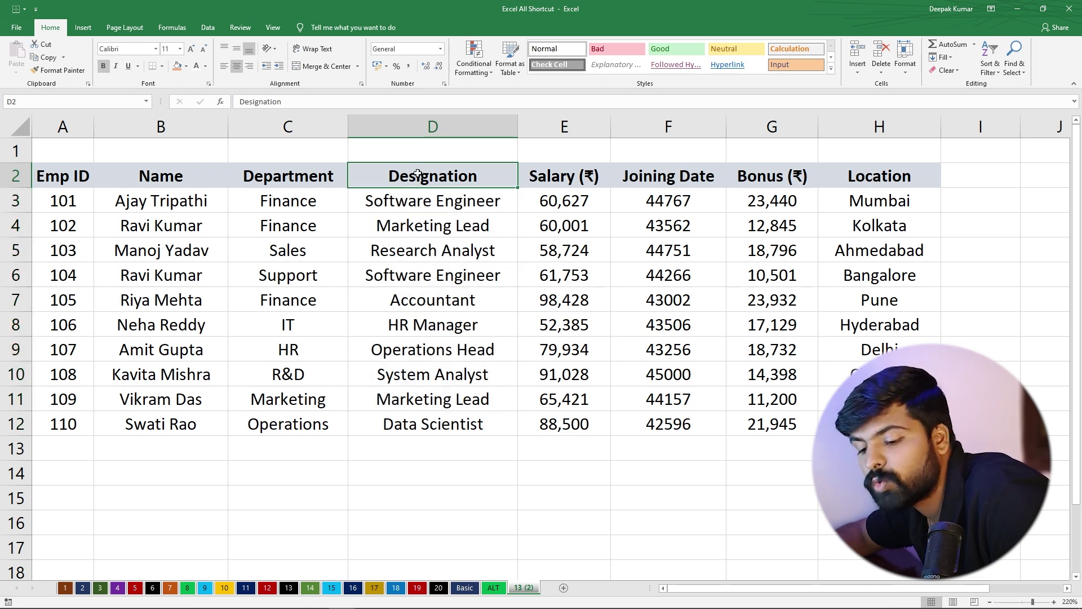
pyautogui.hotkey('ctrl', 'shift', 'Down')
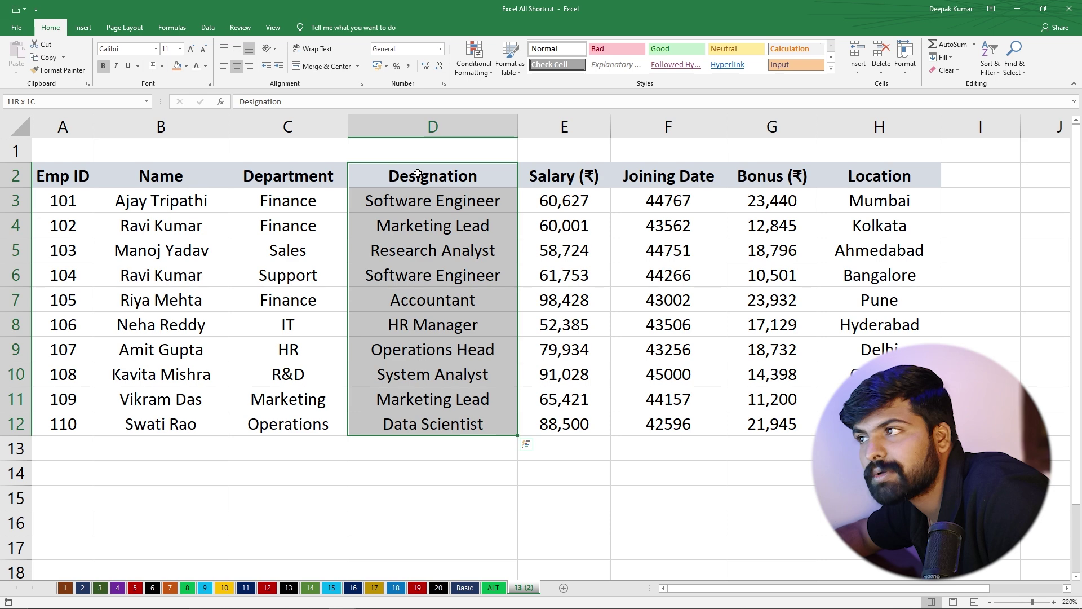
pyautogui.hotkey('ctrl', 'shift', 'Right')
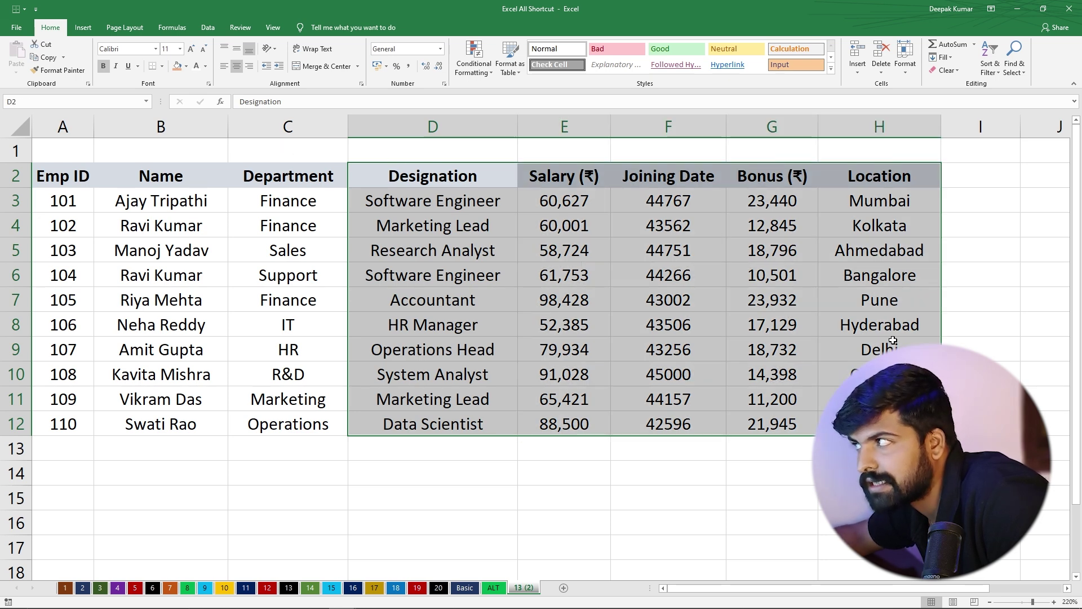
# Select the data block B2:H12 starting from the Name header, and clear the selection by making B4 active
pyautogui.click(177, 179)
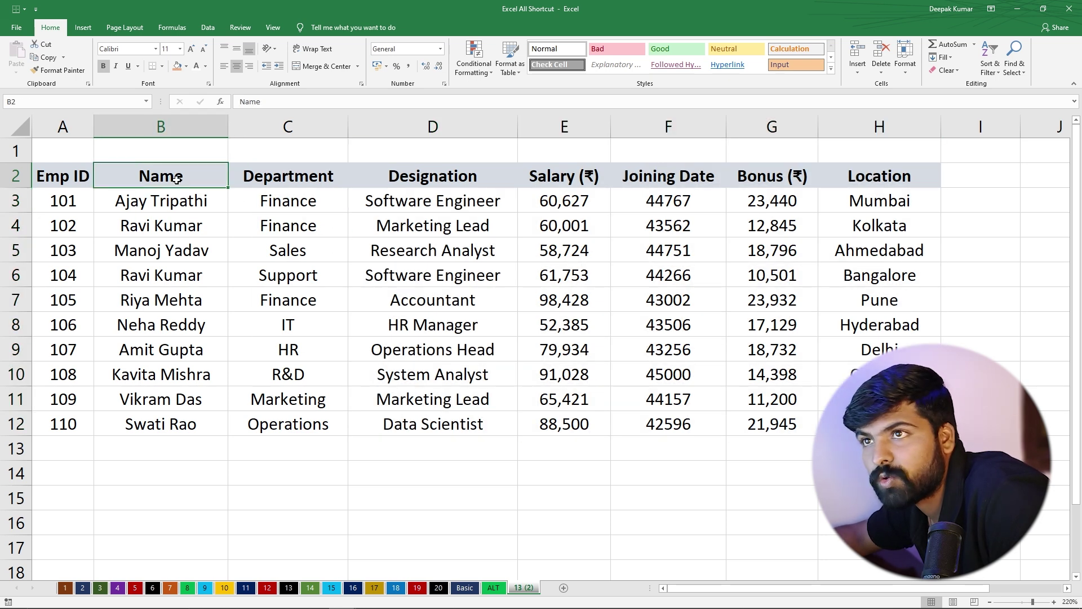
pyautogui.hotkey('ctrl', 'shift', 'Down')
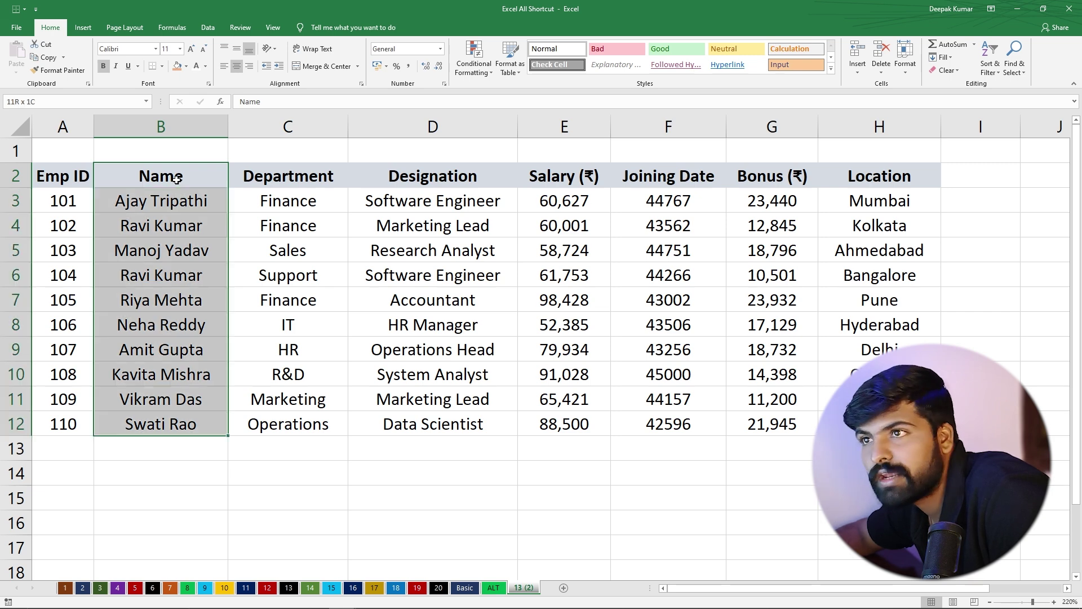
pyautogui.hotkey('ctrl', 'shift', 'Right')
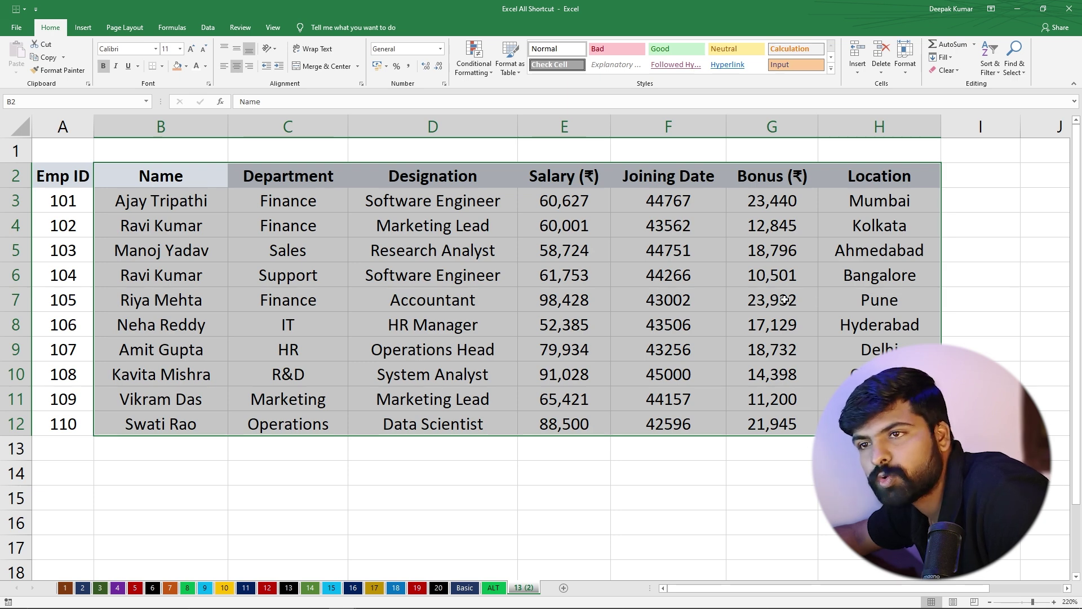
pyautogui.click(257, 278)
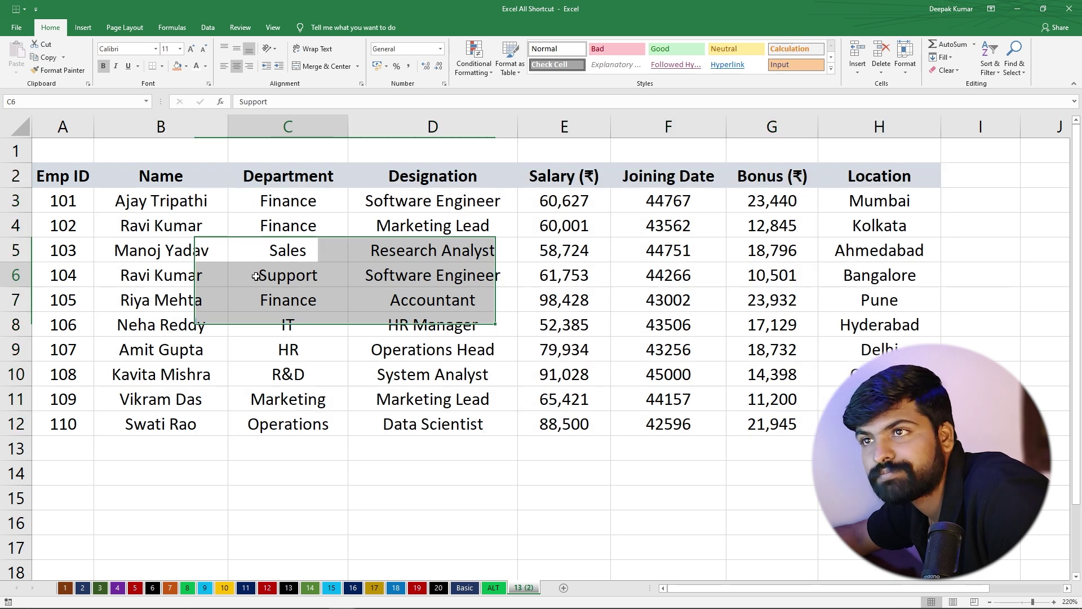
pyautogui.click(156, 231)
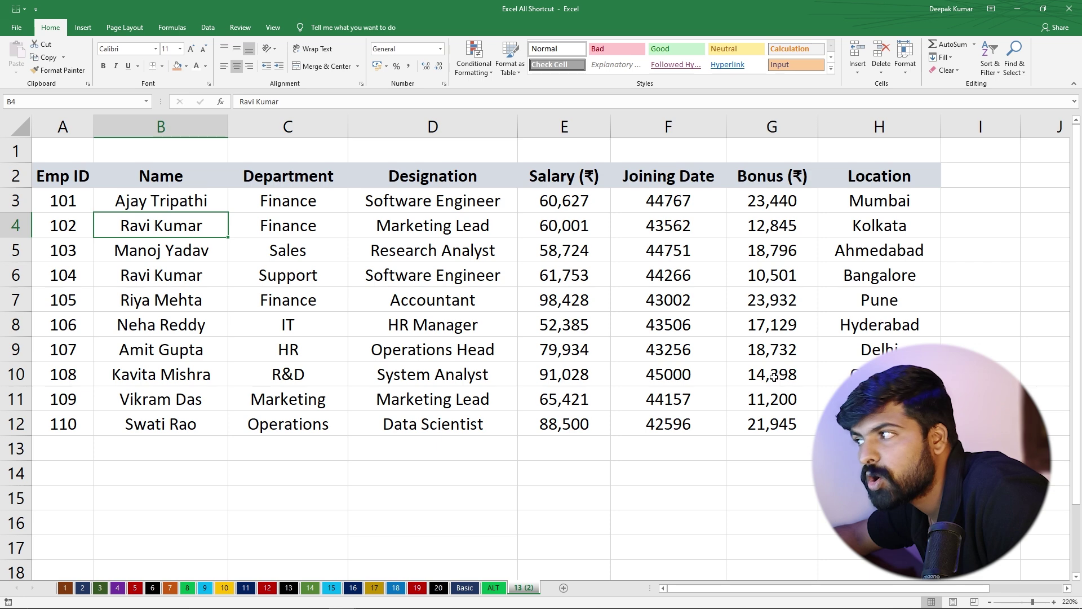
# Extend the selection from B4 to D9, and further out to G11
pyautogui.keyDown('shift'); pyautogui.click(440, 353); pyautogui.keyUp('shift')
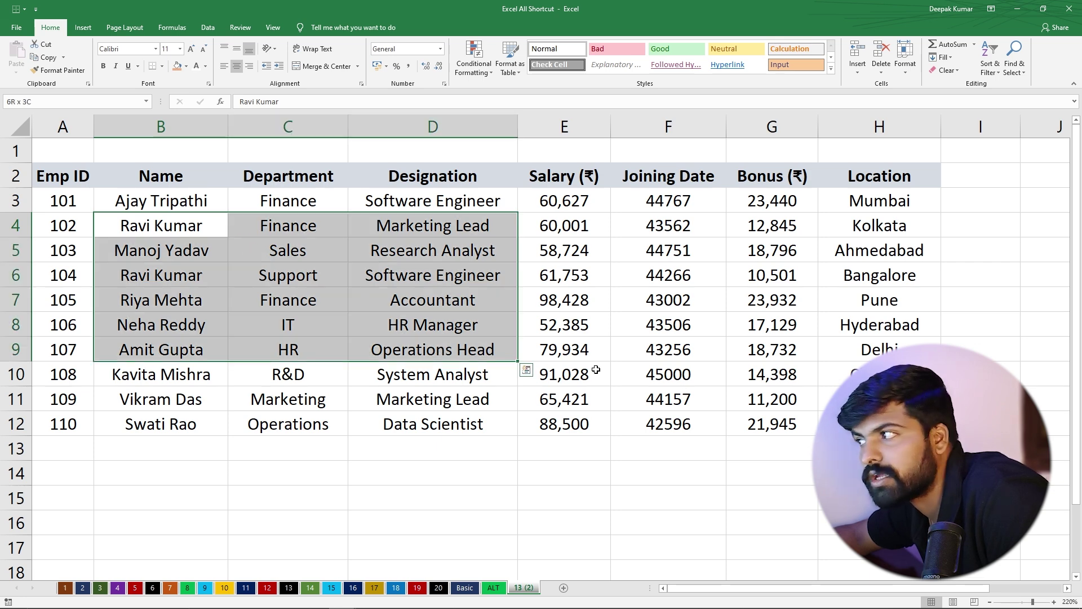
pyautogui.keyDown('shift'); pyautogui.click(783, 400); pyautogui.keyUp('shift')
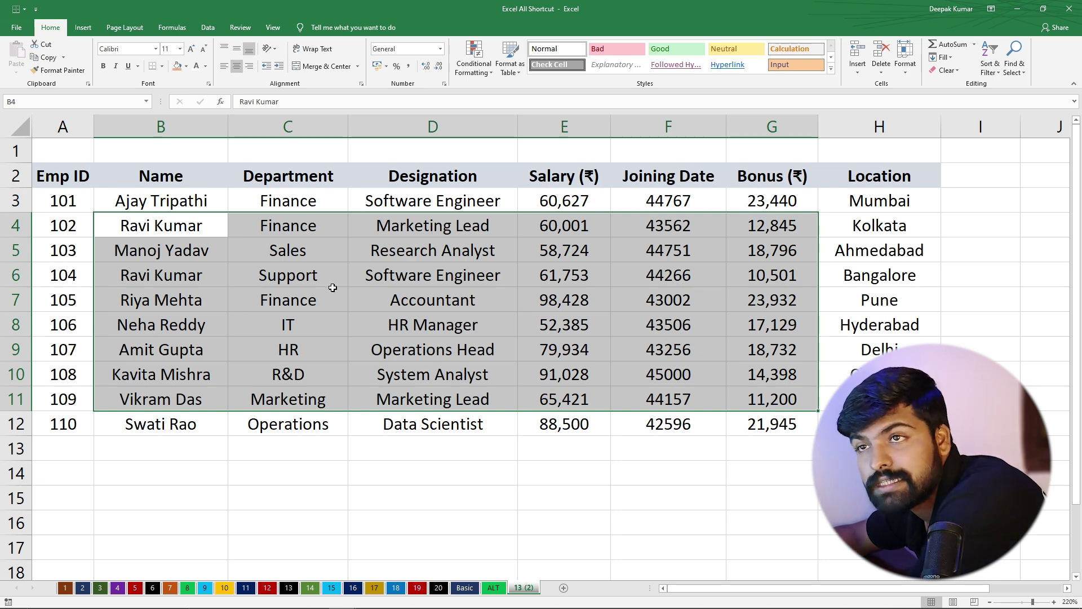
# Select the block A4:E9 starting from A4, extending it one cell at a time across and down
pyautogui.click(78, 226)
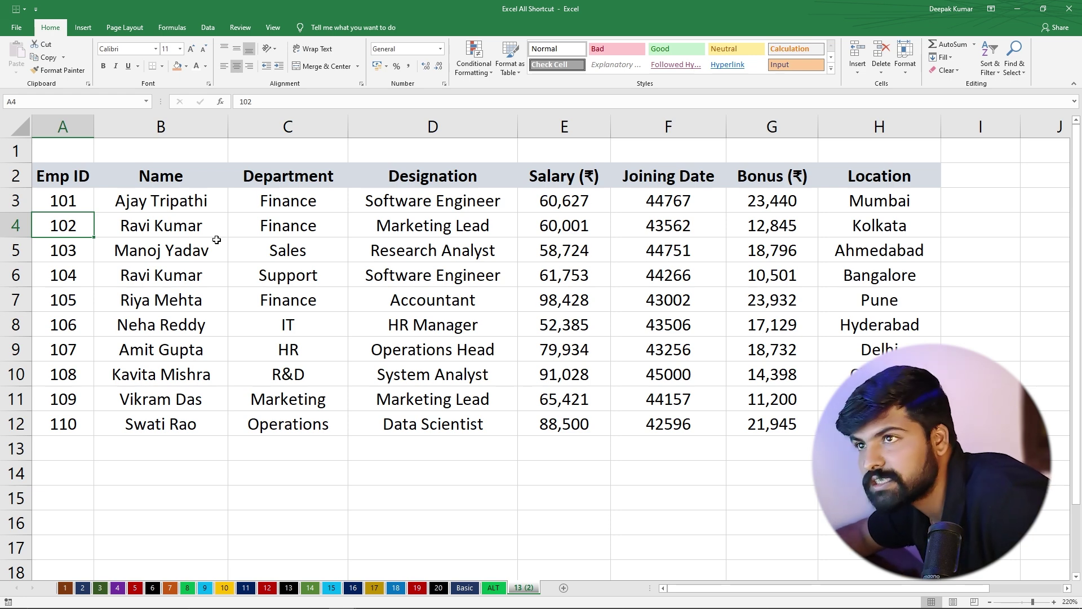
pyautogui.hotkey('shift', 'Right')
pyautogui.hotkey('shift', 'Right')
pyautogui.hotkey('shift', 'Right')
pyautogui.hotkey('shift', 'Right')
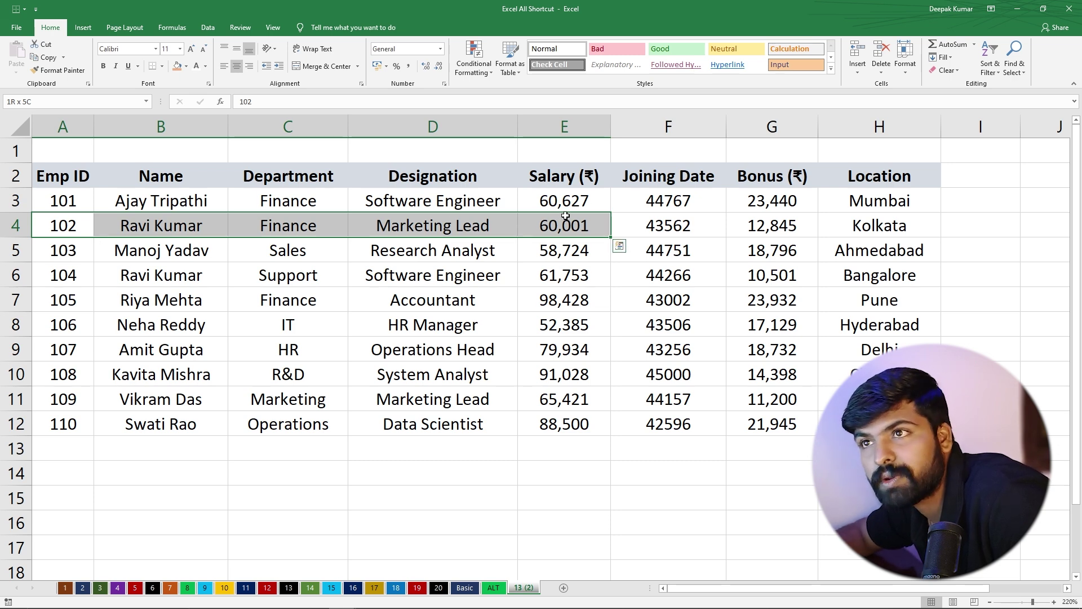
pyautogui.hotkey('shift', 'Down')
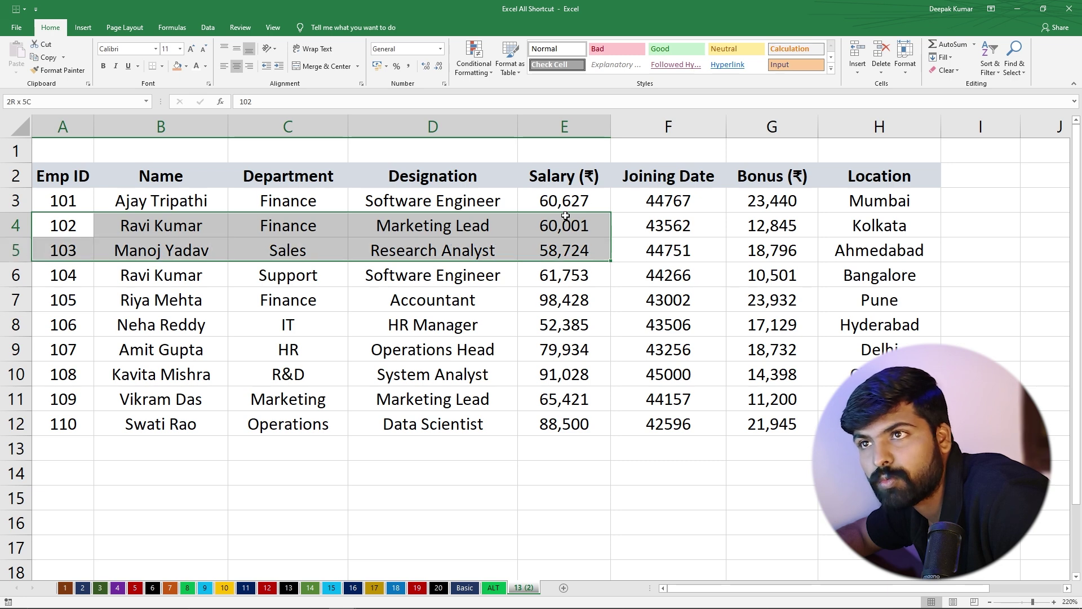
pyautogui.hotkey('shift', 'Down')
pyautogui.hotkey('shift', 'Down')
pyautogui.hotkey('shift', 'Down')
pyautogui.hotkey('shift', 'Down')
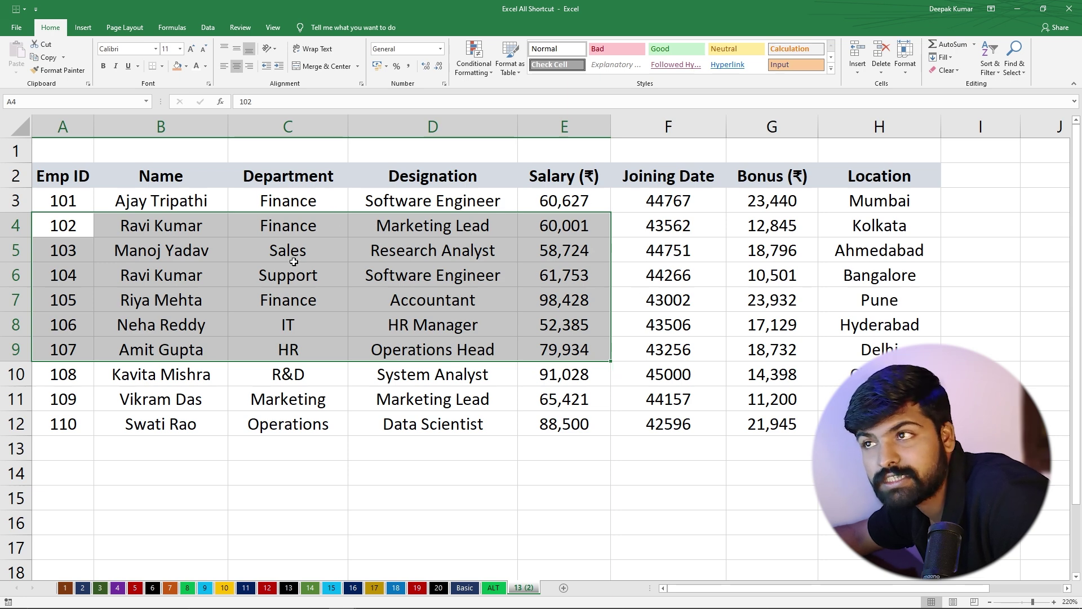
# Extend the selection from C4 down to C8 in the Department column, and separately select the entire worksheet
pyautogui.click(300, 231)
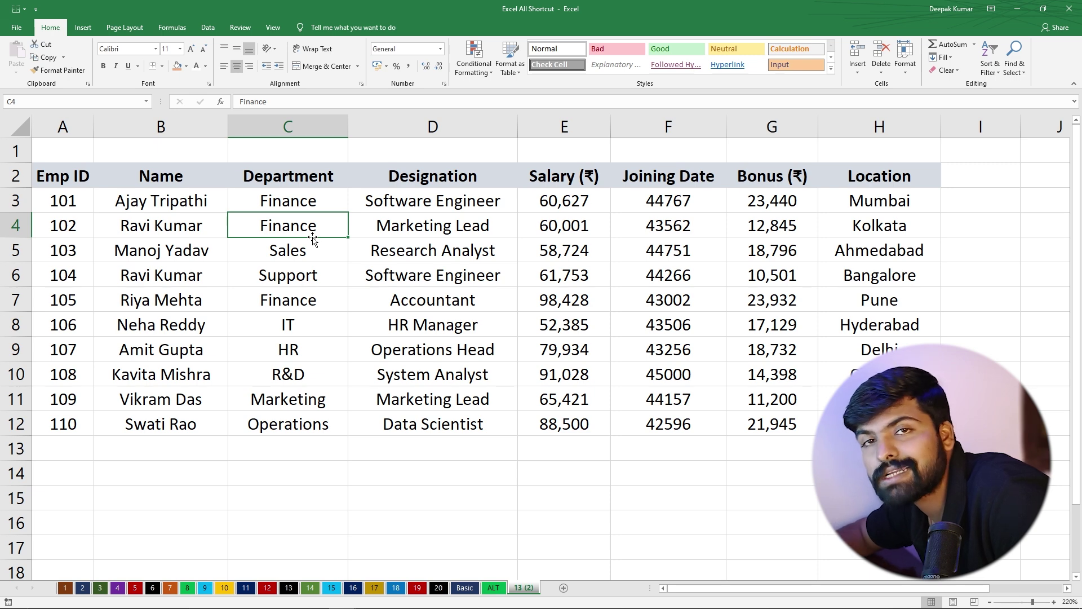
pyautogui.hotkey('shift', 'Down')
pyautogui.hotkey('shift', 'Down')
pyautogui.hotkey('shift', 'Down')
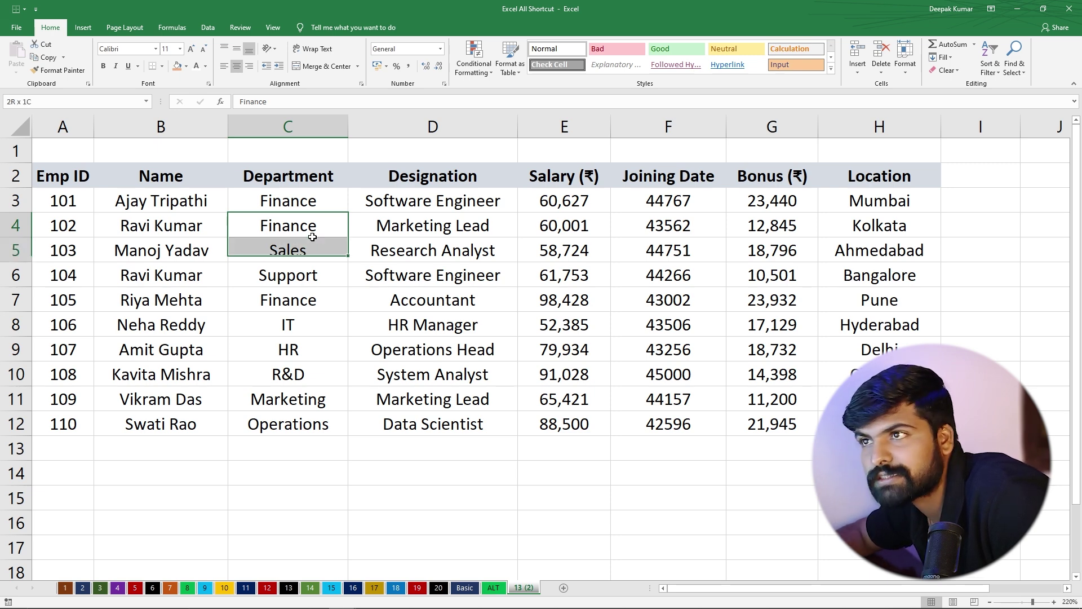
pyautogui.hotkey('shift', 'Down')
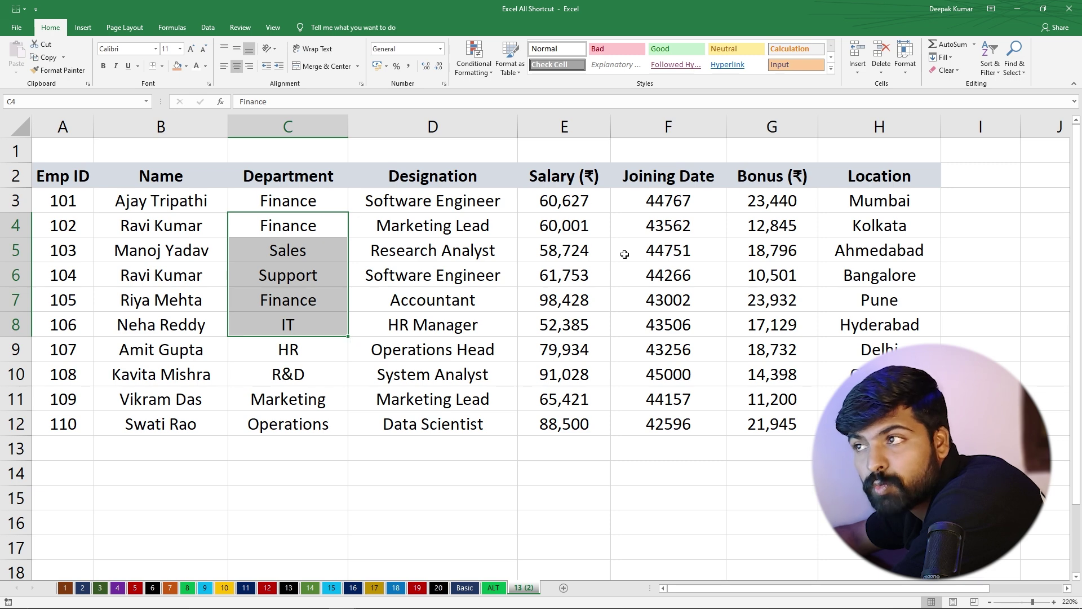
pyautogui.click(22, 128)
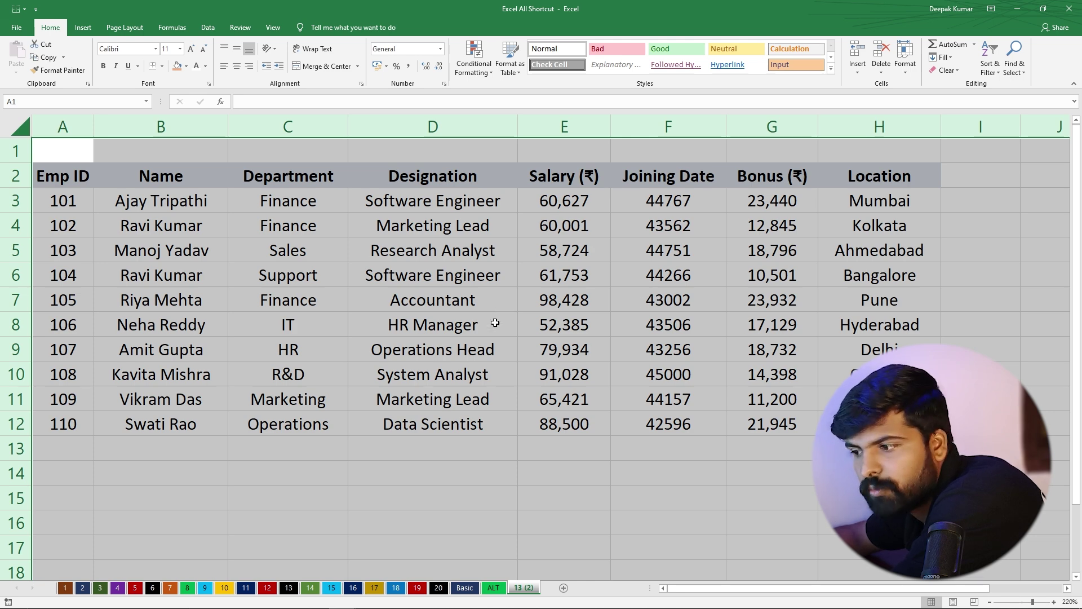
# Review the fill-range shortcut in row 15 of sheet 20 and look through sheets 14, 15, 17 and 18, ending on sheet 20
pyautogui.click(441, 588)
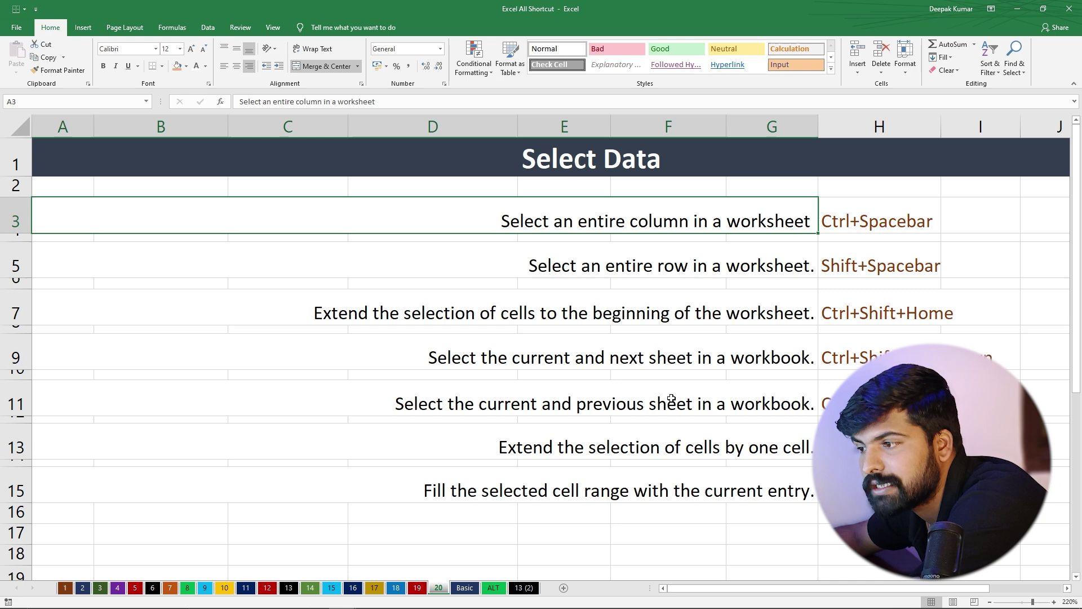
pyautogui.click(426, 491)
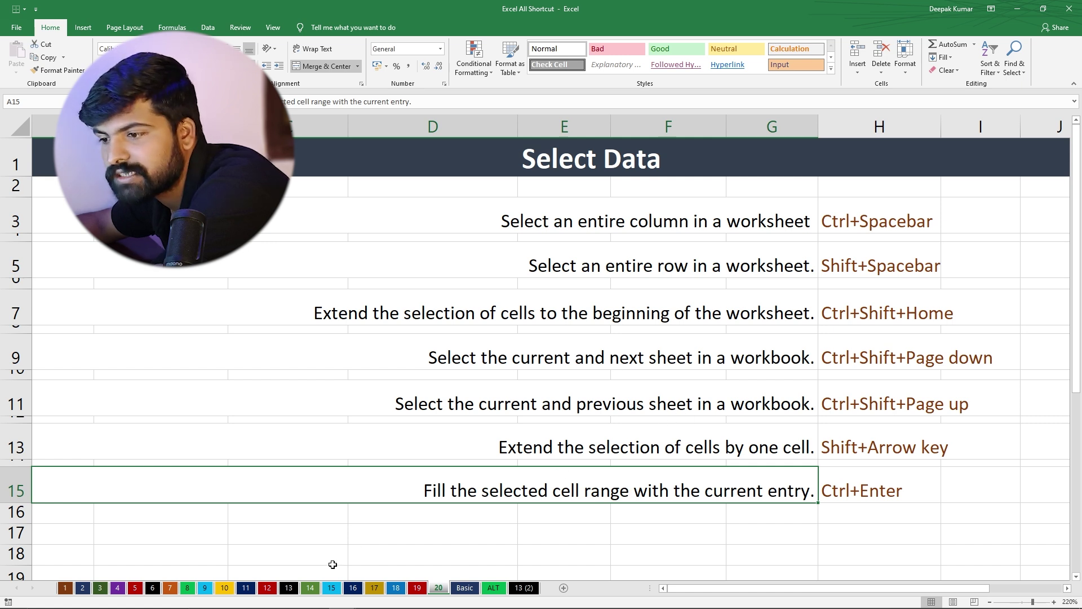
pyautogui.click(310, 588)
pyautogui.click(332, 588)
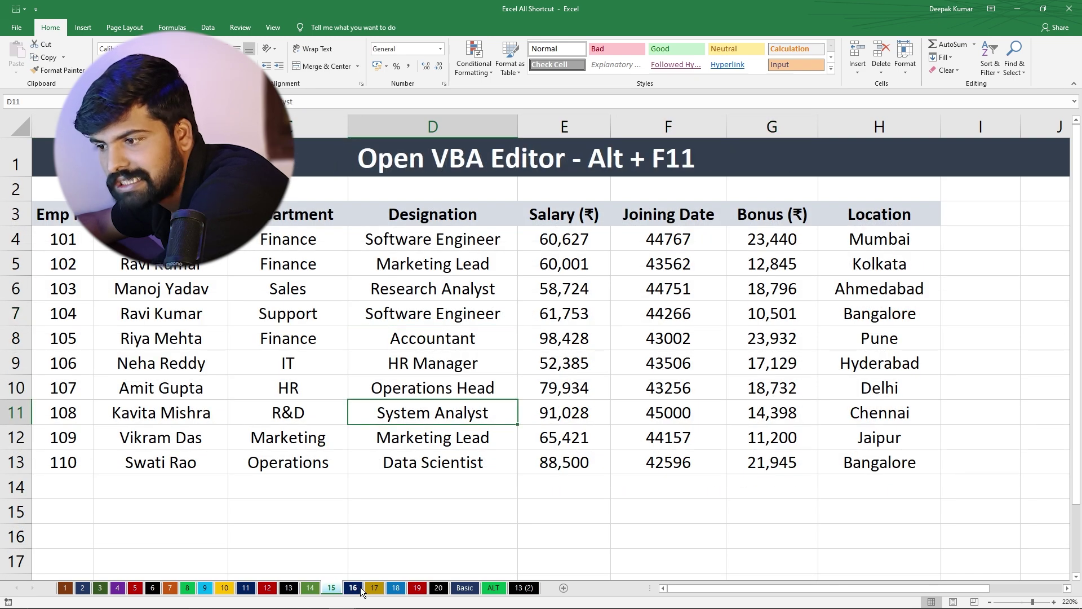
pyautogui.click(374, 587)
pyautogui.click(398, 588)
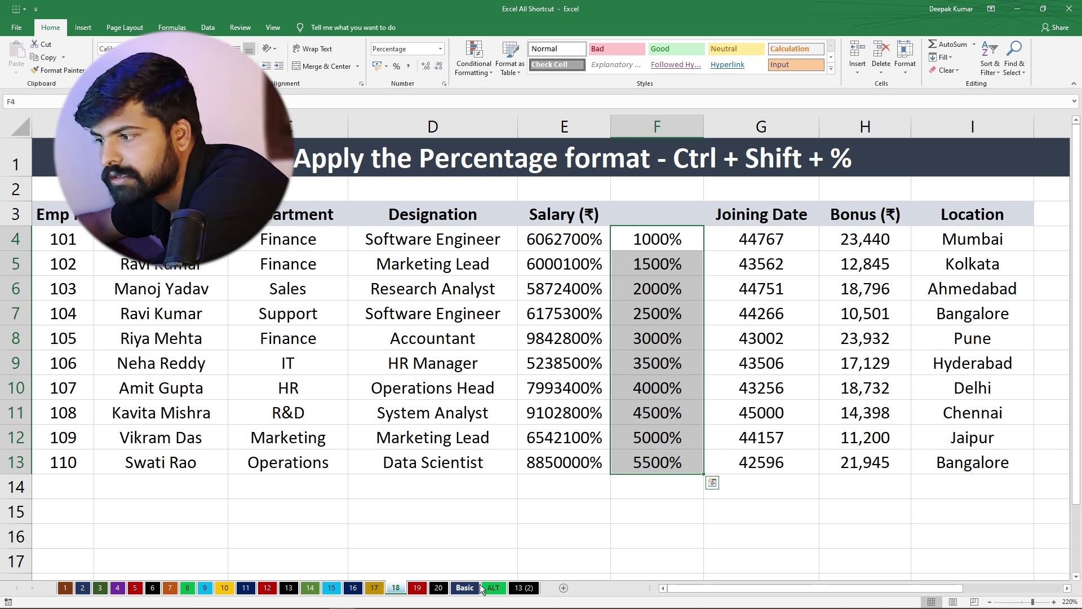
pyautogui.click(438, 588)
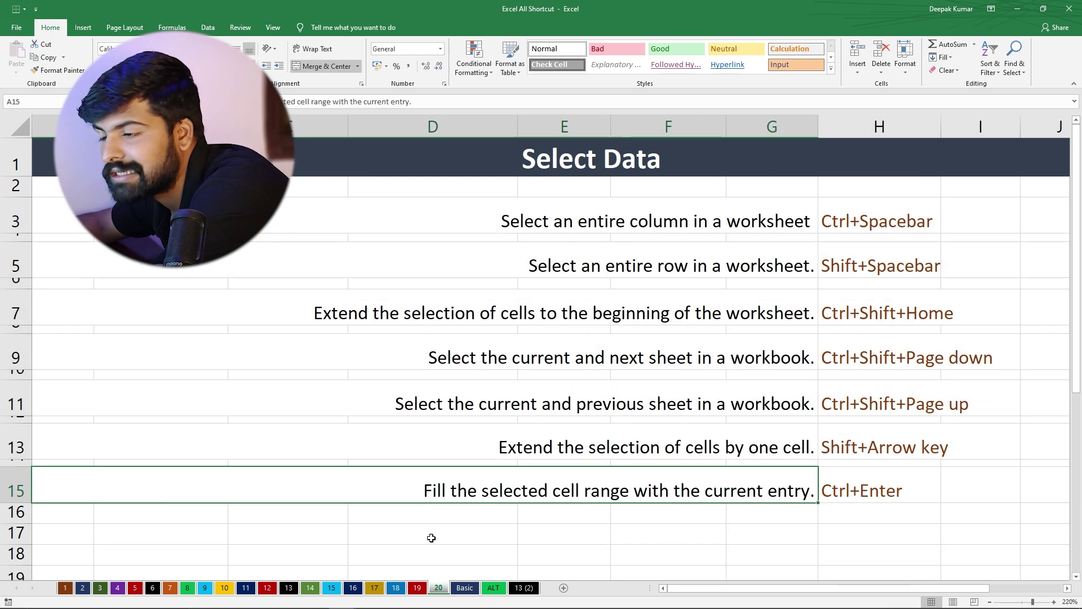
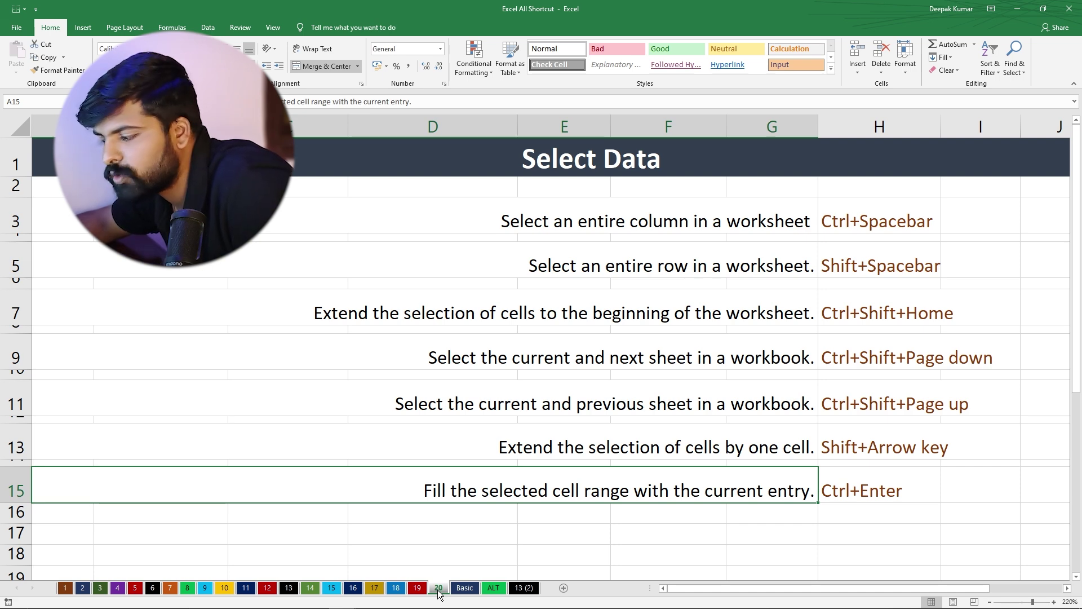
# Group sheet 20 with the preceding sheets back to 17, and release the group by switching to the Basic sheet
pyautogui.hotkey('ctrl', 'shift', 'pageup')
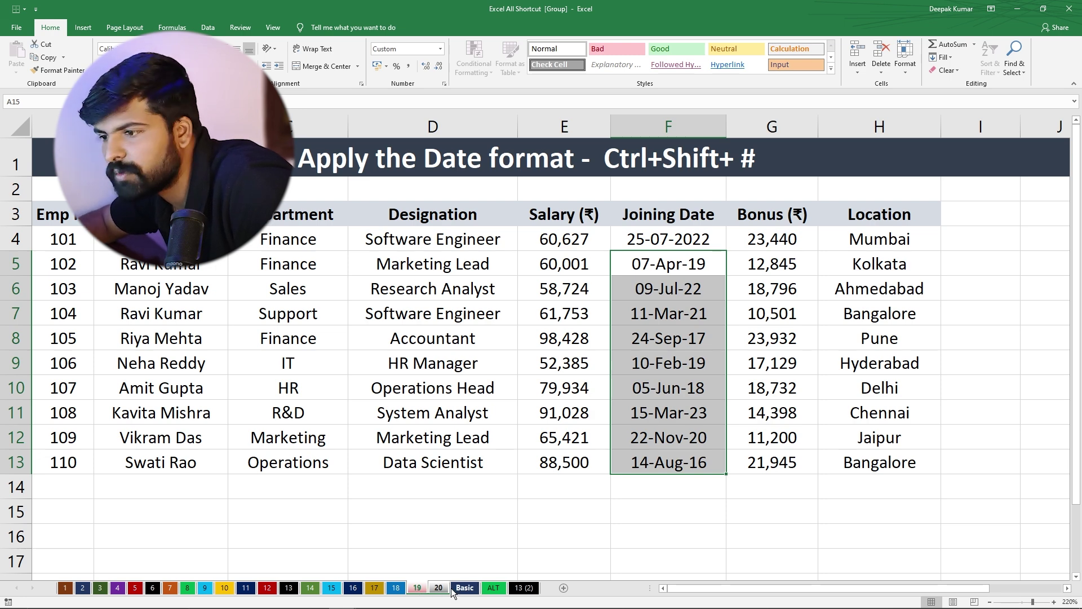
pyautogui.hotkey('ctrl', 'shift', 'pageup')
pyautogui.hotkey('ctrl', 'shift', 'pageup')
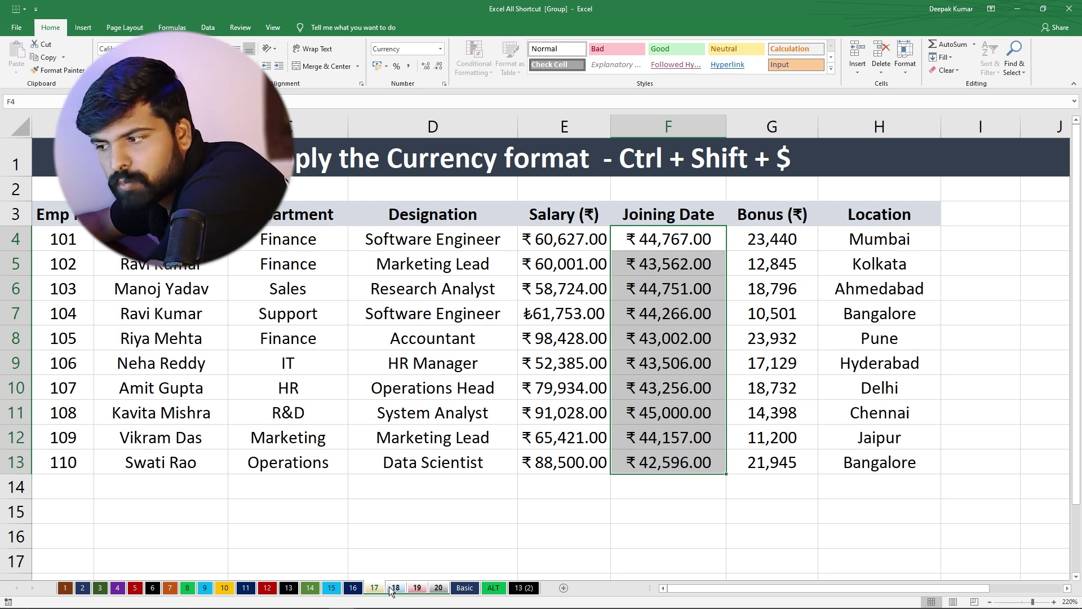
pyautogui.click(437, 589)
pyautogui.click(465, 589)
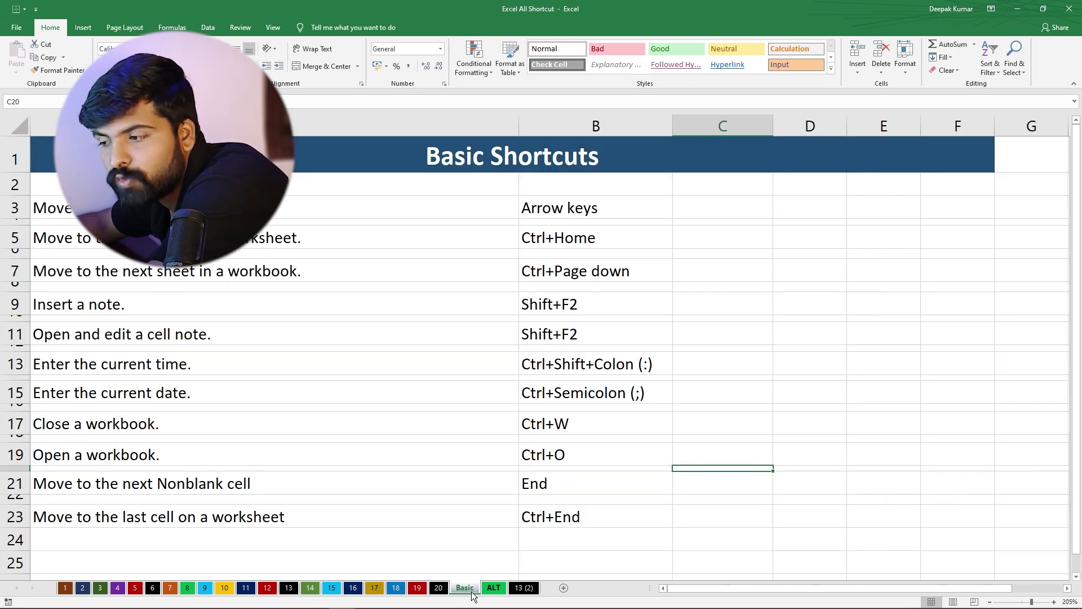
# Group sheets 14 through 19 and move the group to the end of the workbook, after sheet 13 (2)
pyautogui.click(310, 590)
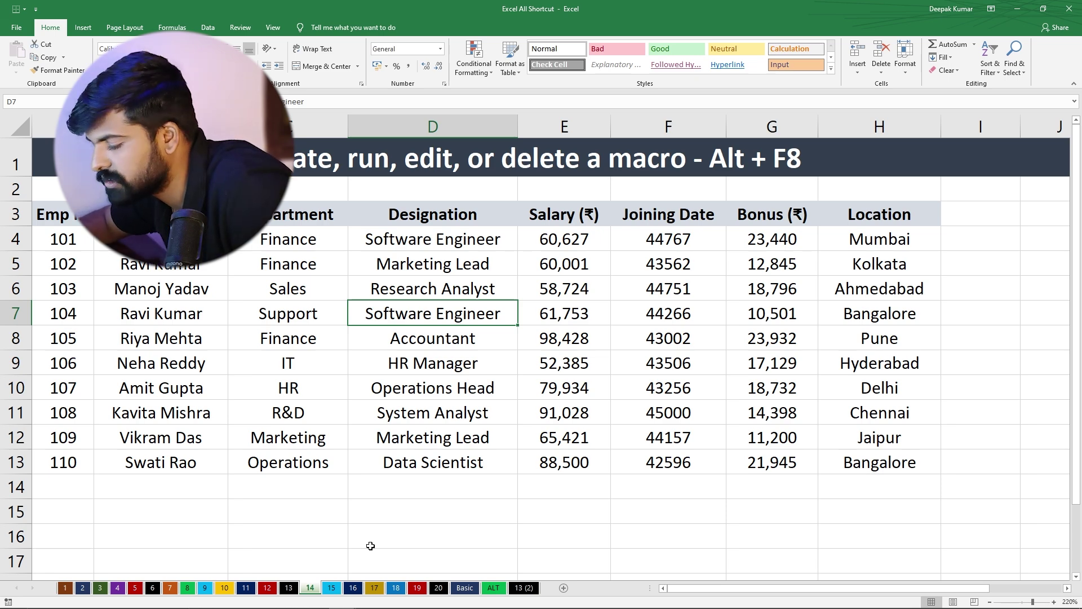
pyautogui.hotkey('ctrl', 'shift', 'pagedown')
pyautogui.hotkey('ctrl', 'shift', 'pagedown')
pyautogui.hotkey('ctrl', 'shift', 'pagedown')
pyautogui.hotkey('ctrl', 'shift', 'pagedown')
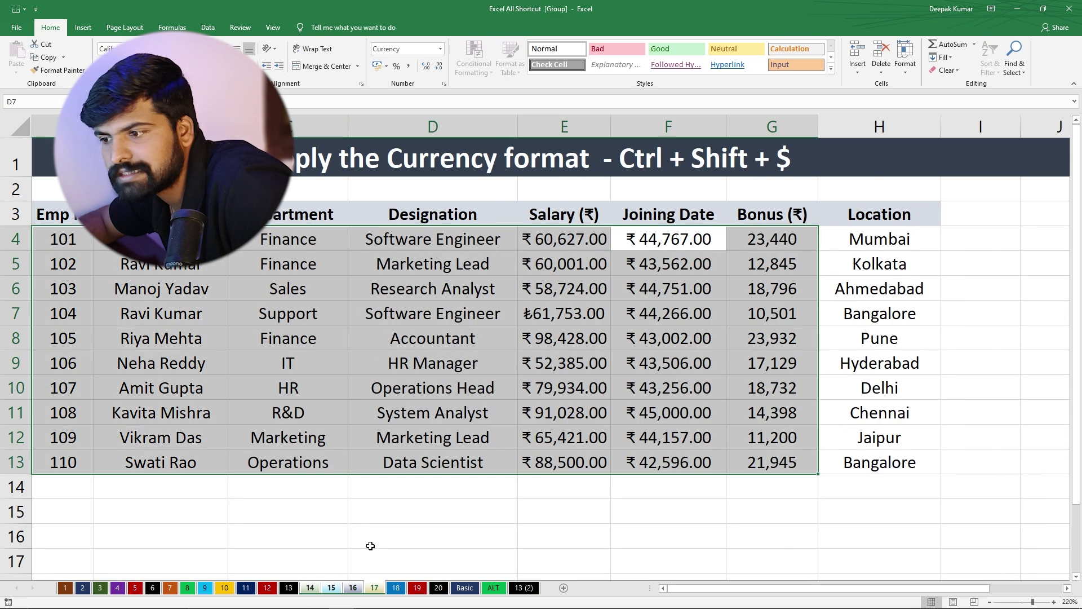
pyautogui.hotkey('ctrl', 'shift', 'pagedown')
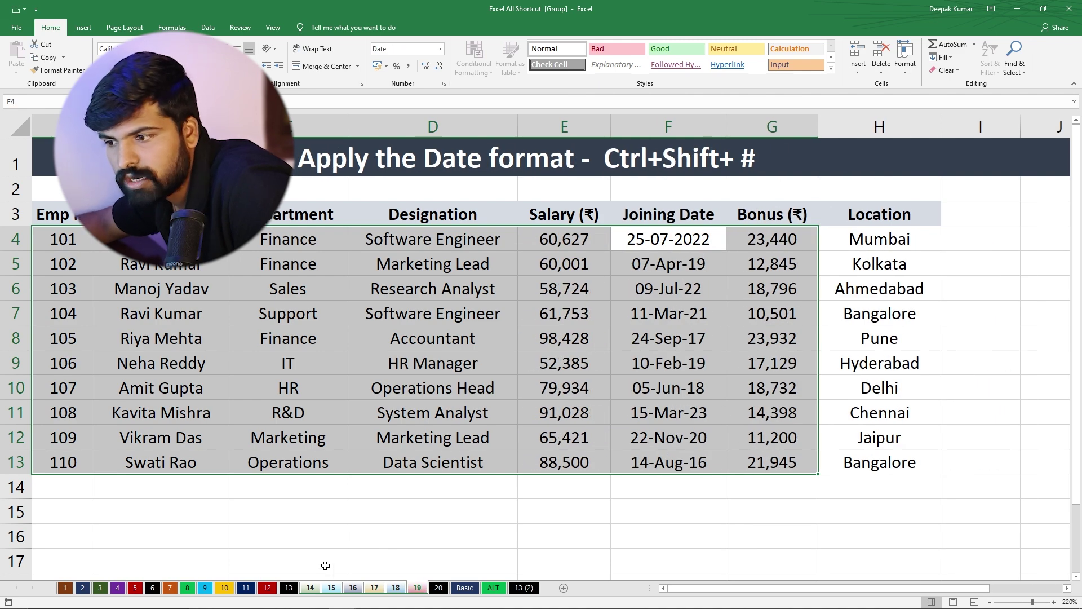
pyautogui.click(351, 588)
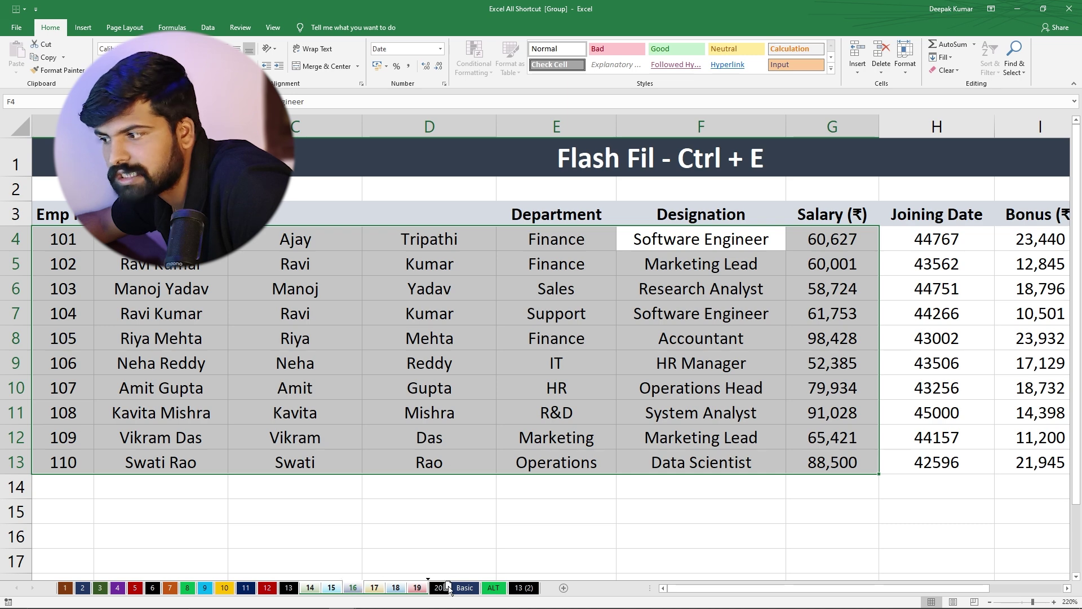
pyautogui.moveTo(545, 588); pyautogui.dragTo(543, 588)
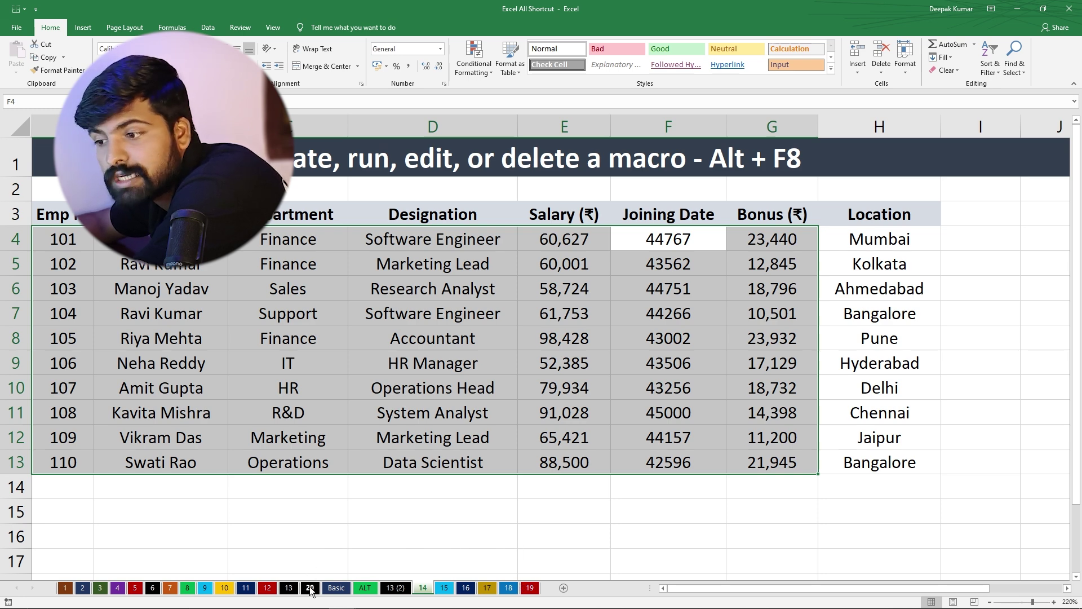
# Open sheet 20 and display the employee table below the list of selection shortcuts
pyautogui.click(310, 588)
pyautogui.click(408, 532)
pyautogui.scroll(-3, 405, 530)
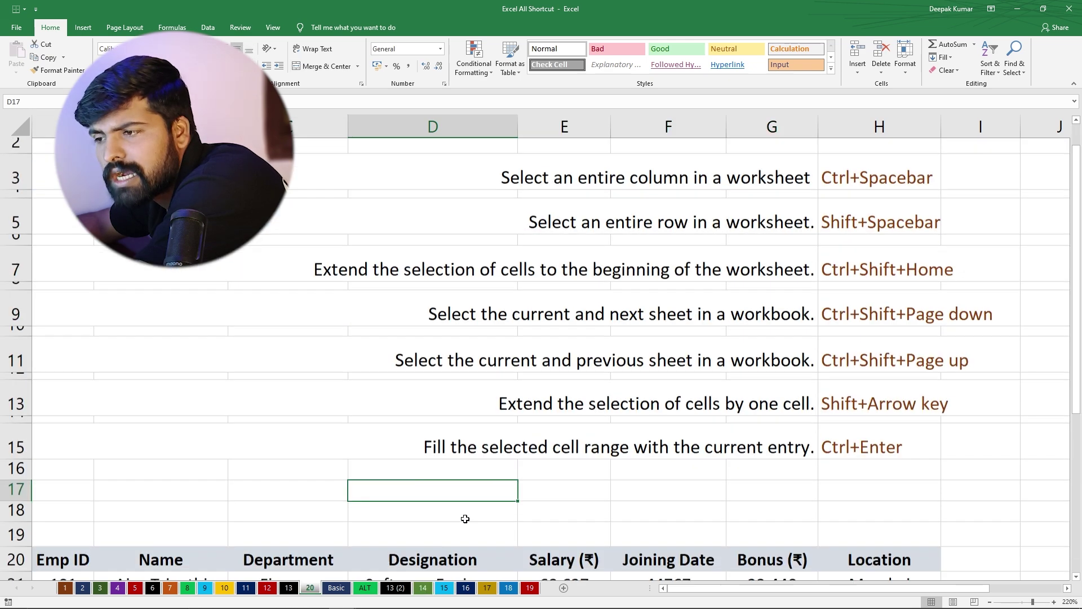
pyautogui.scroll(3, 358, 472)
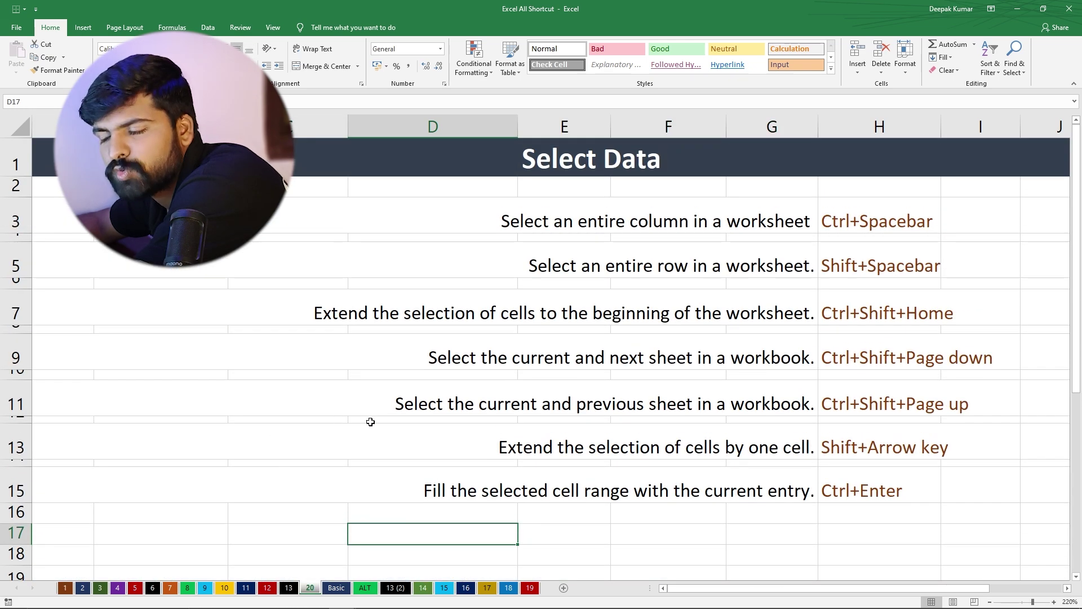
pyautogui.scroll(-5, 485, 513)
pyautogui.scroll(-4, 395, 486)
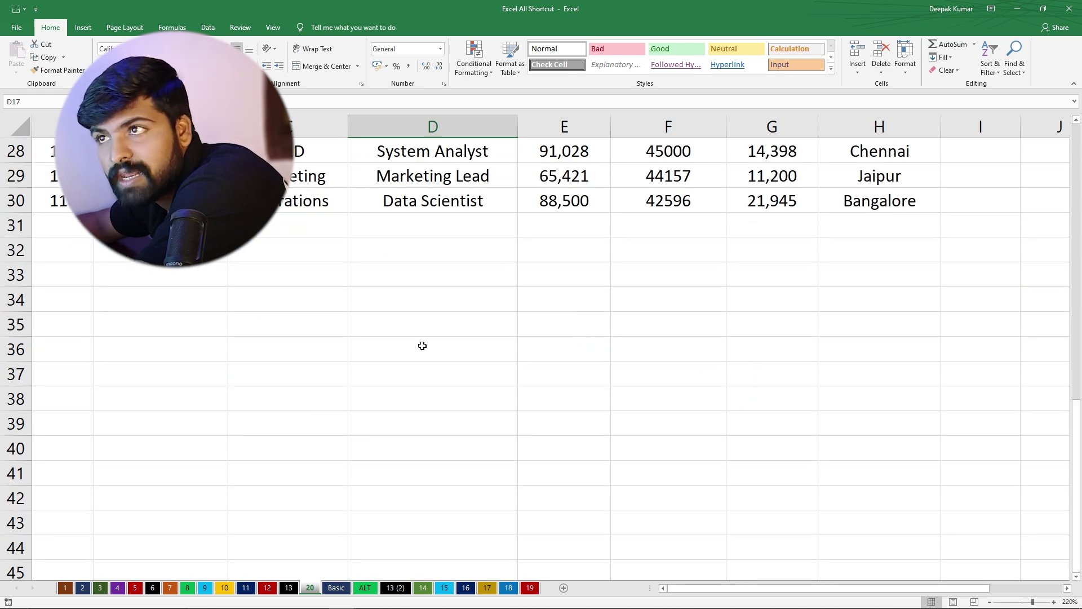
pyautogui.scroll(4, 422, 401)
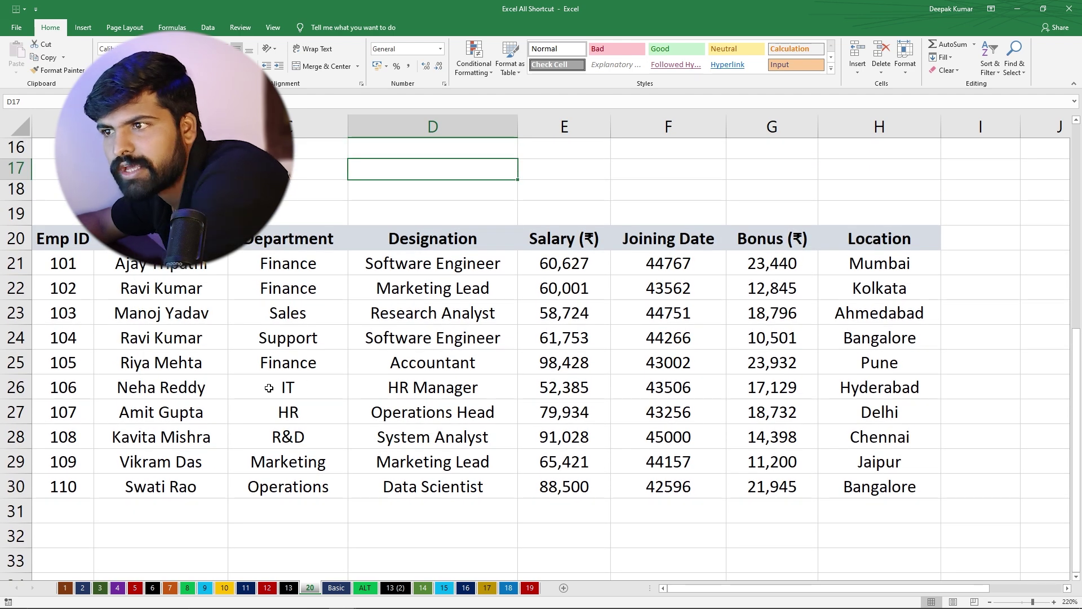
# Clear the Department cells C26 and C23 and the Salary cells E25 and E29
pyautogui.click(290, 386)
pyautogui.press('Delete')
pyautogui.click(579, 366)
pyautogui.press('Delete')
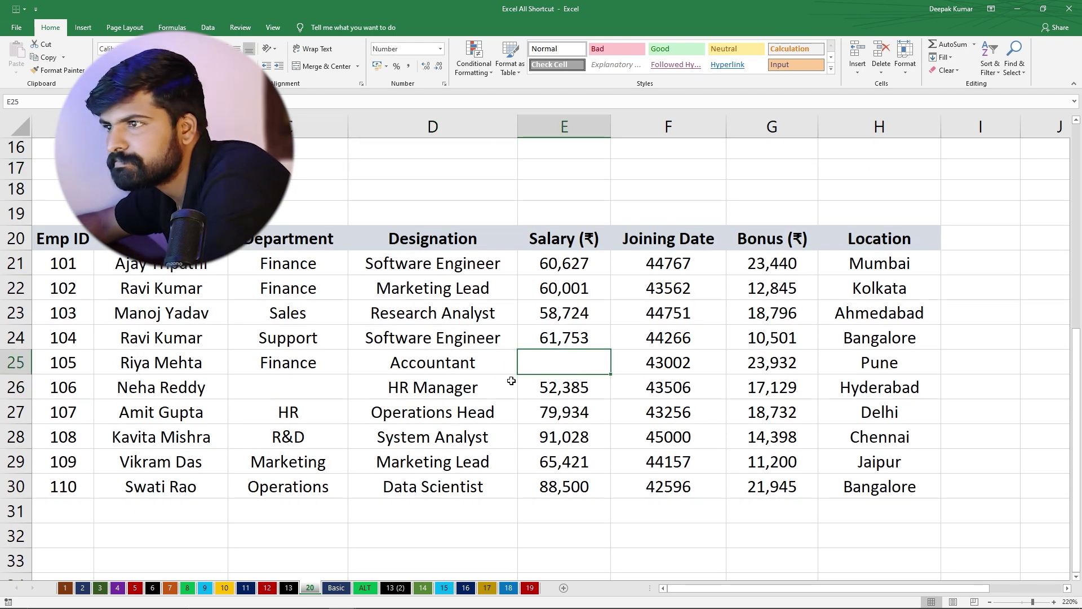
pyautogui.click(279, 310)
pyautogui.press('Delete')
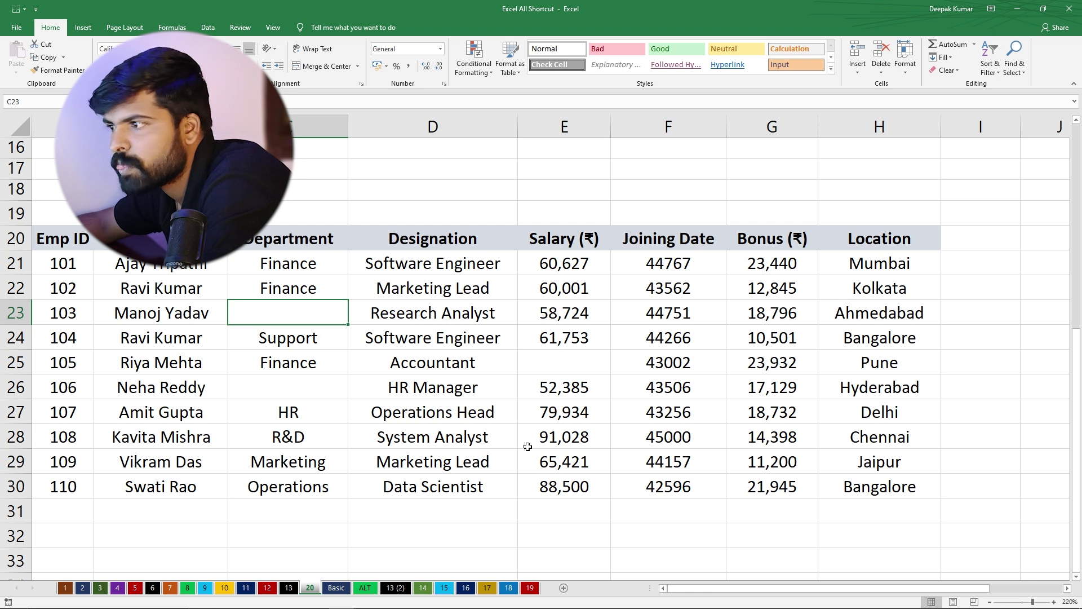
pyautogui.click(580, 468)
pyautogui.press('Delete')
# Visit the blank cells C23, C26, E25 and E29 in turn, and select the whole employee table A20:H30
pyautogui.click(309, 312)
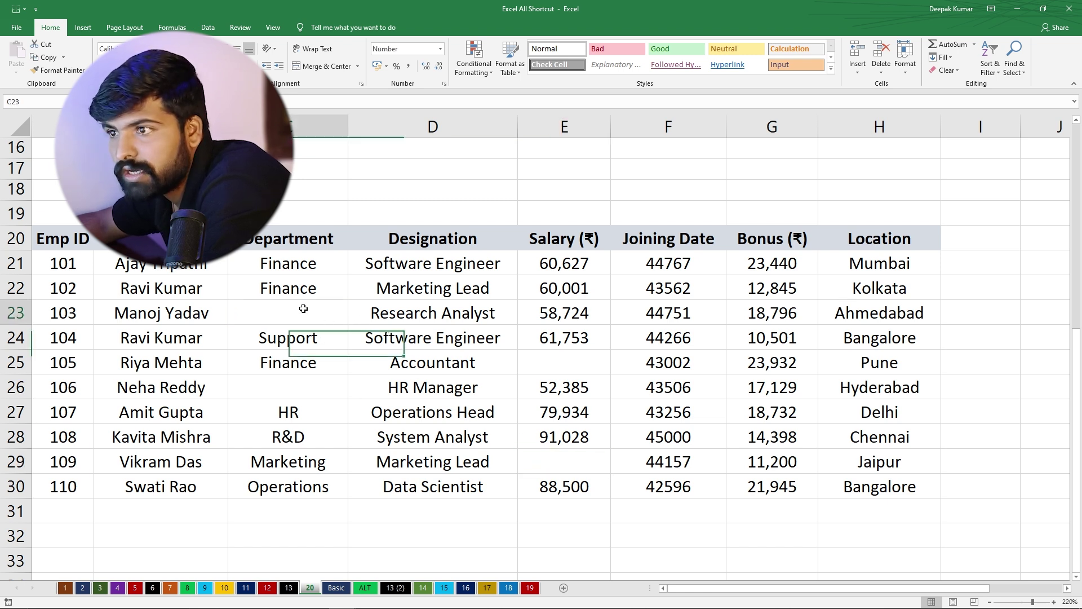
pyautogui.click(302, 384)
pyautogui.click(565, 361)
pyautogui.click(563, 458)
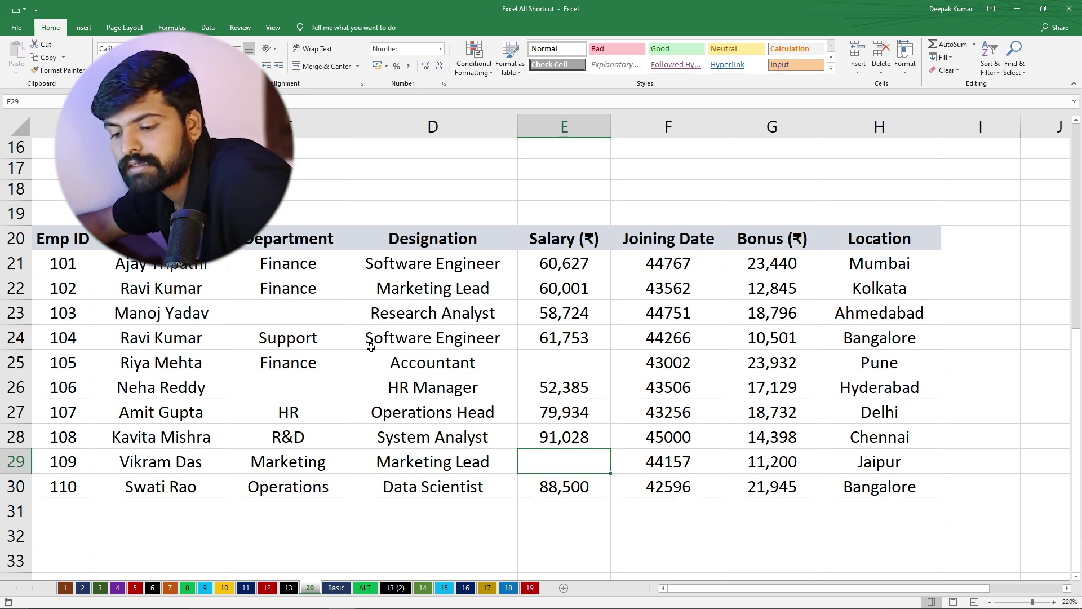
pyautogui.click(386, 401)
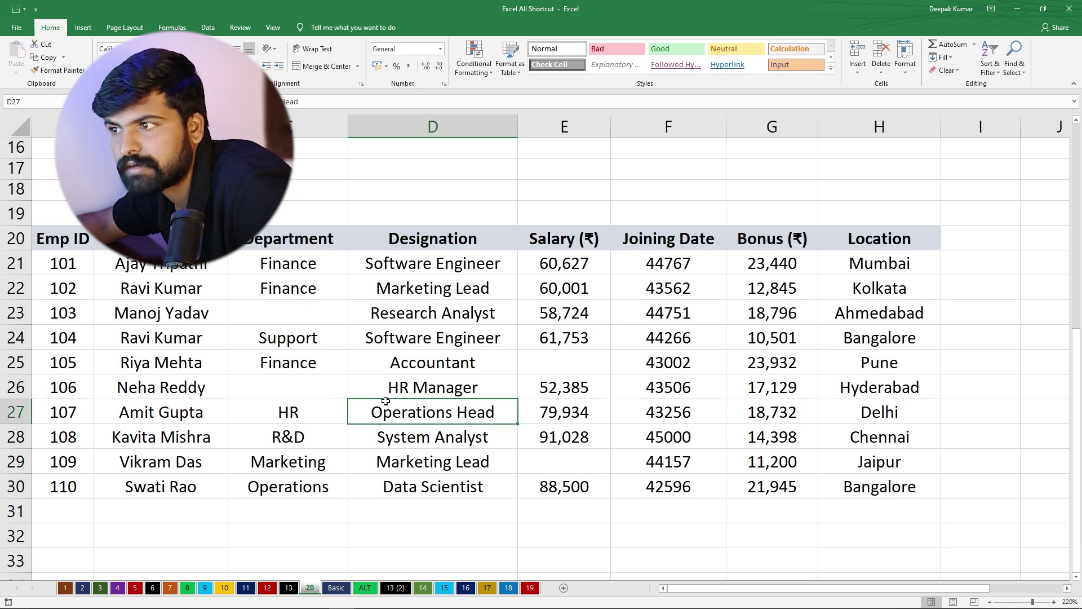
pyautogui.hotkey('ctrl', 'a')
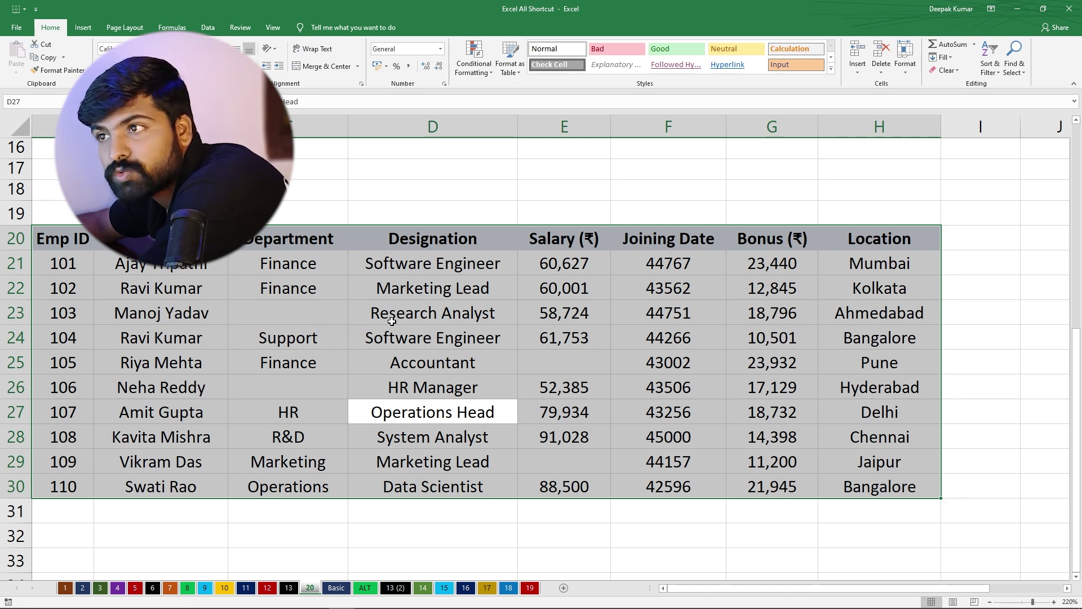
# Try to build a combined selection of the blank cells C23, C26 and E25 one by one
pyautogui.click(288, 314)
pyautogui.keyDown('ctrl'); pyautogui.click(302, 388); pyautogui.keyUp('ctrl')
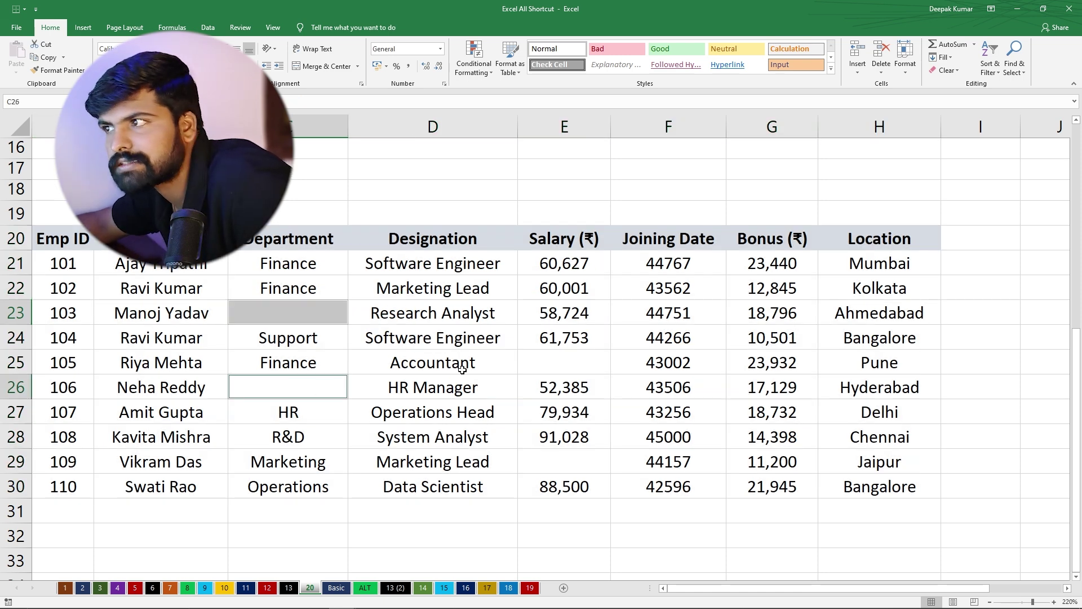
pyautogui.keyDown('ctrl'); pyautogui.click(552, 370); pyautogui.keyUp('ctrl')
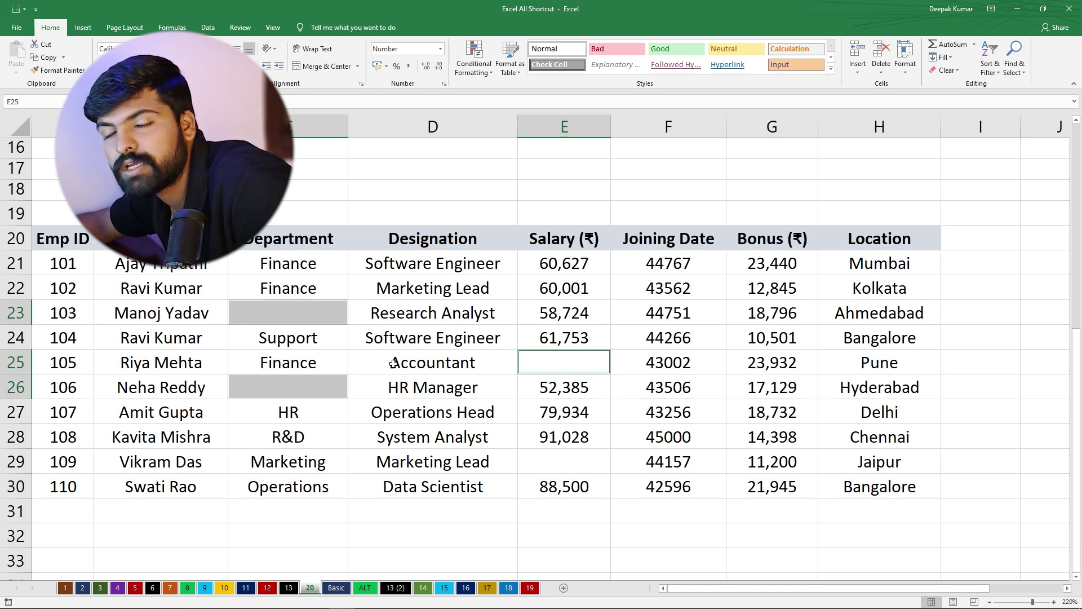
# Select the whole employee table and use Go To Special with the Blanks option to select only its empty cells
pyautogui.click(406, 353)
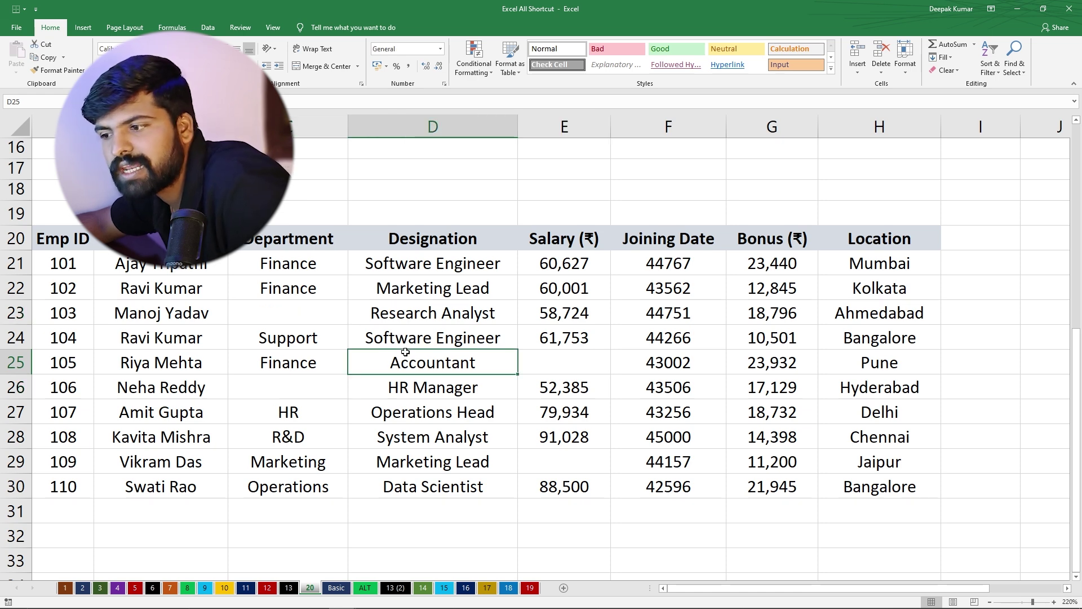
pyautogui.hotkey('ctrl', 'a')
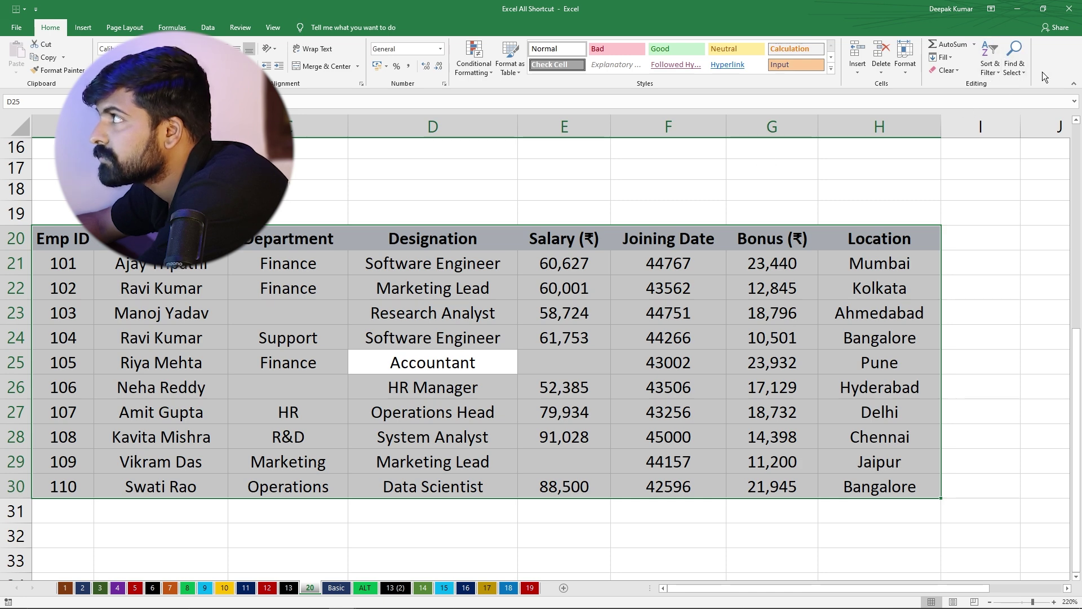
pyautogui.click(1015, 62)
pyautogui.click(1015, 111)
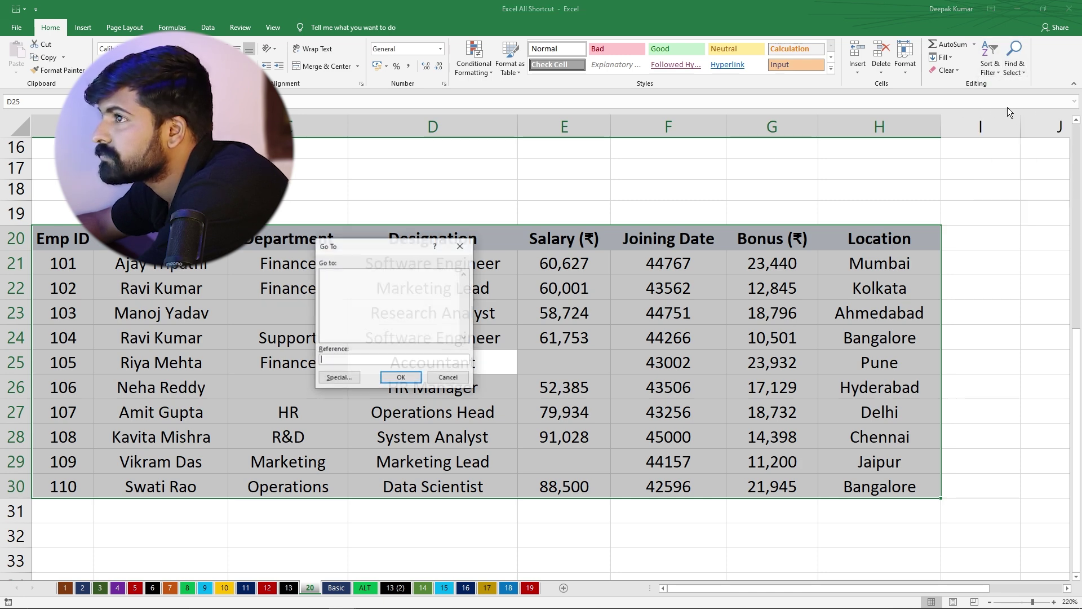
pyautogui.click(339, 378)
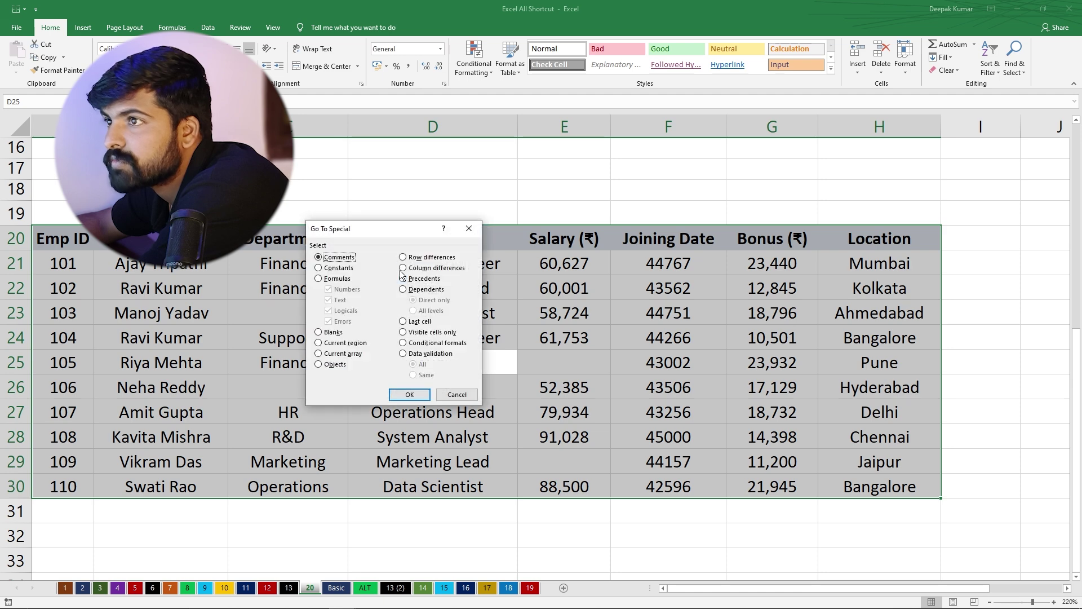
pyautogui.moveTo(387, 228); pyautogui.dragTo(551, 168)
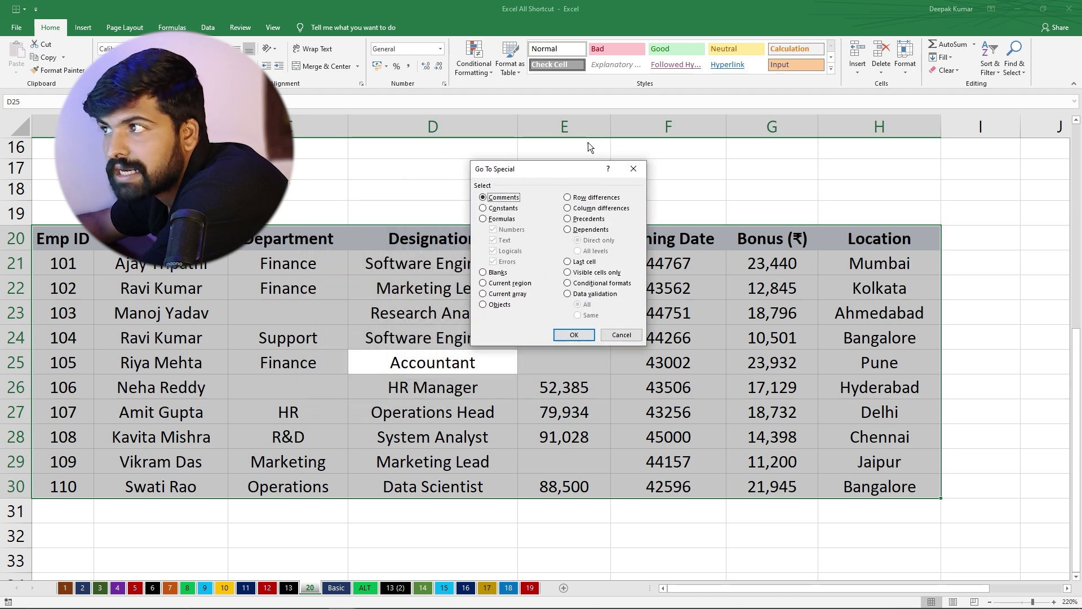
pyautogui.click(483, 273)
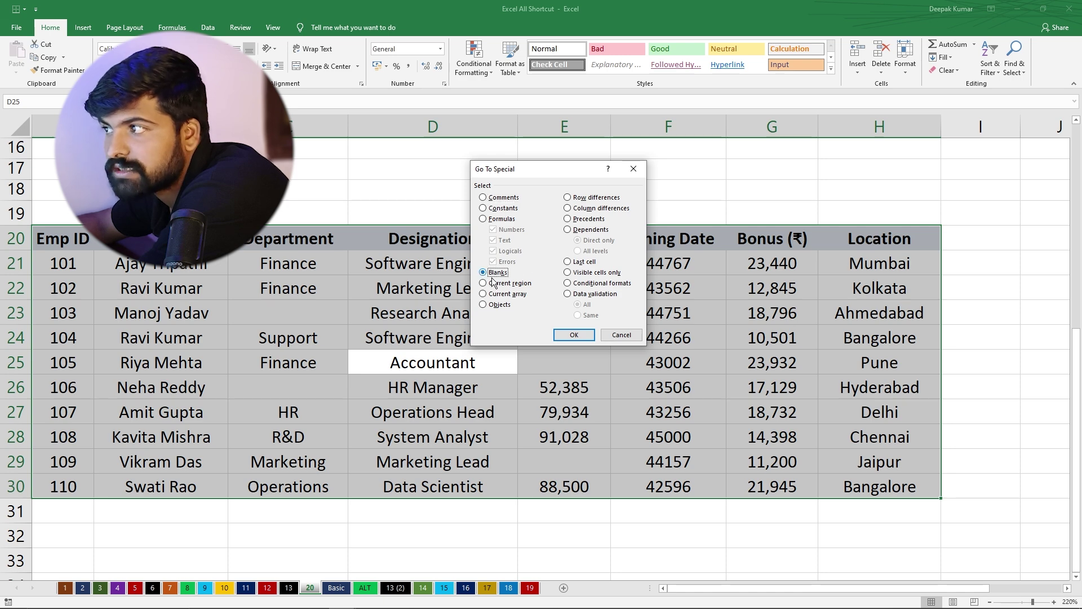
pyautogui.click(568, 337)
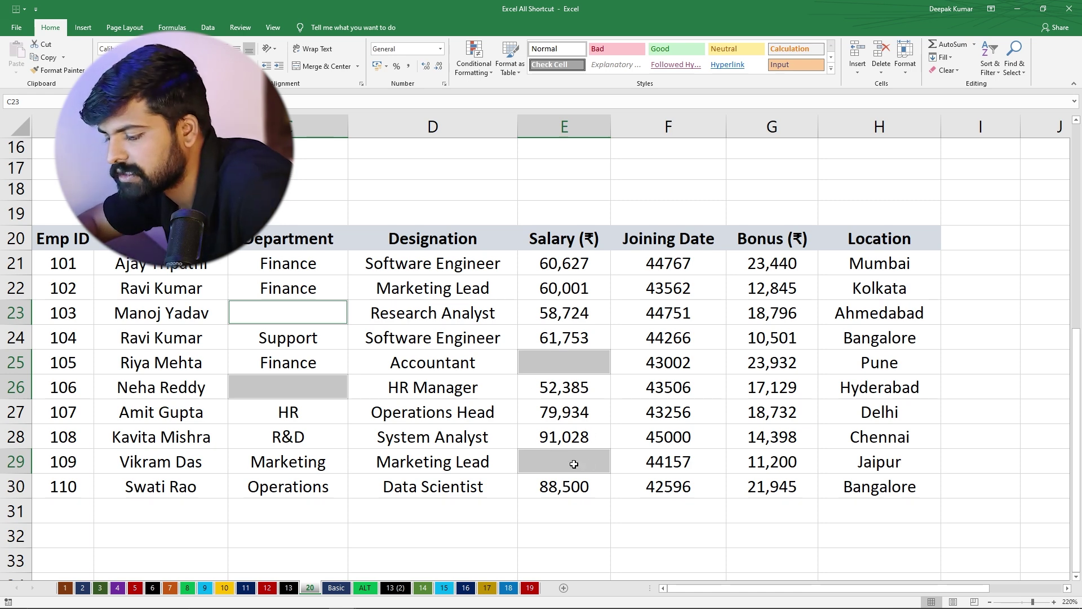
# Fill all the selected blank cells of the employee table with "missing data" at once
pyautogui.write('miss')
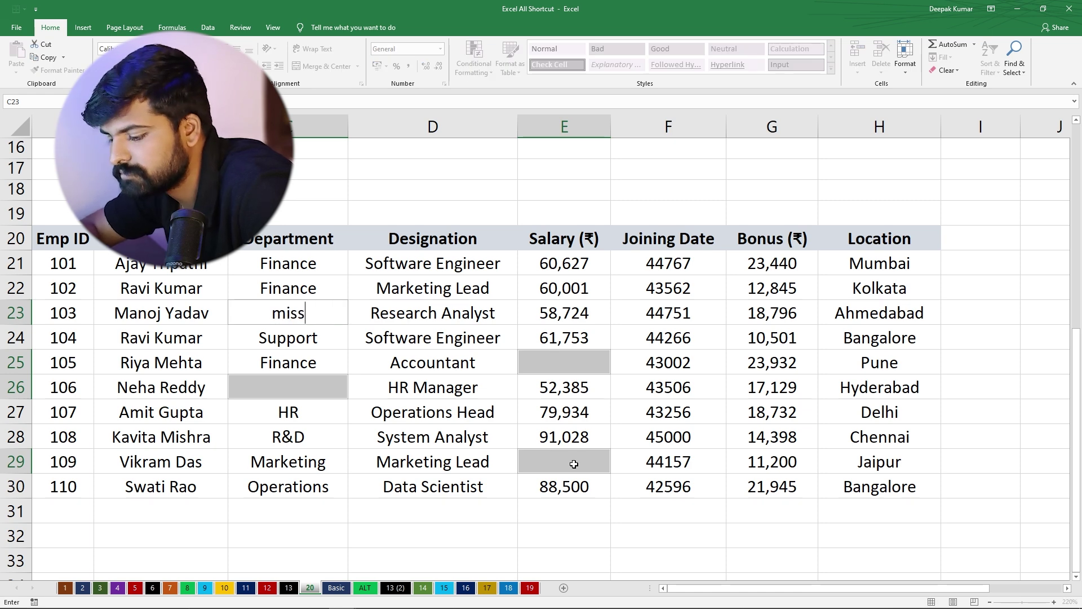
pyautogui.write('ing data')
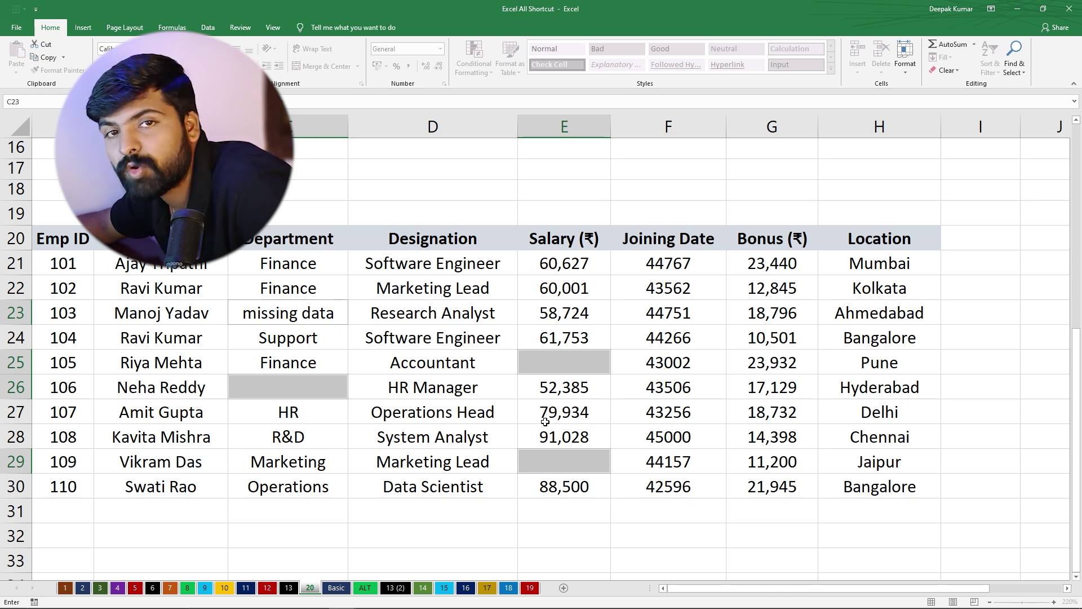
pyautogui.hotkey('ctrl', 'Return')
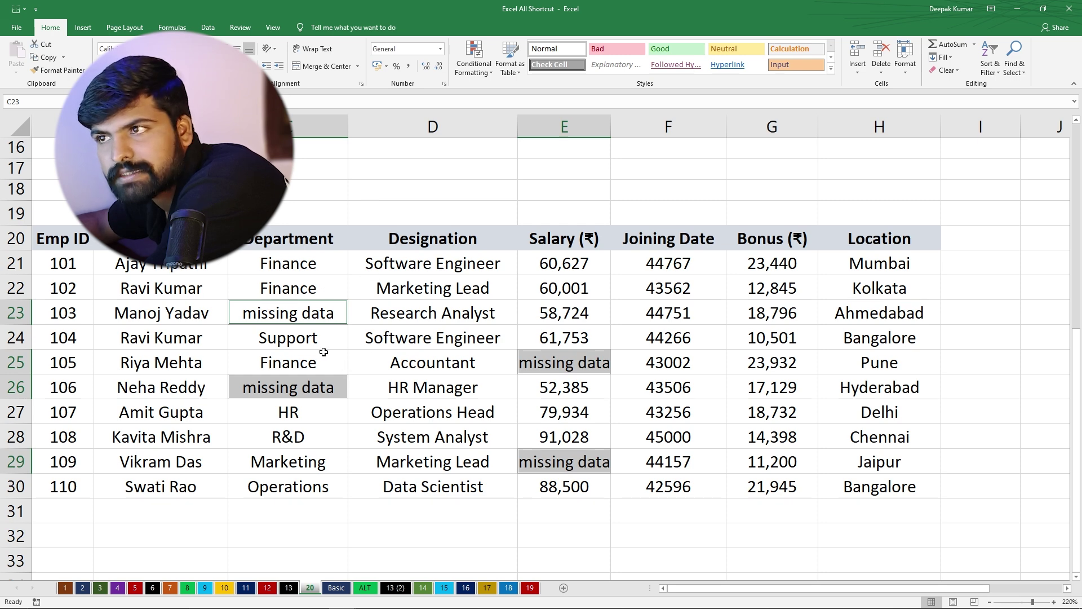
# Fill the empty range C35:D40 below the employee table with "Missing" in one entry and keep the range selected
pyautogui.scroll(3, 343, 285)
pyautogui.scroll(-8, 217, 310)
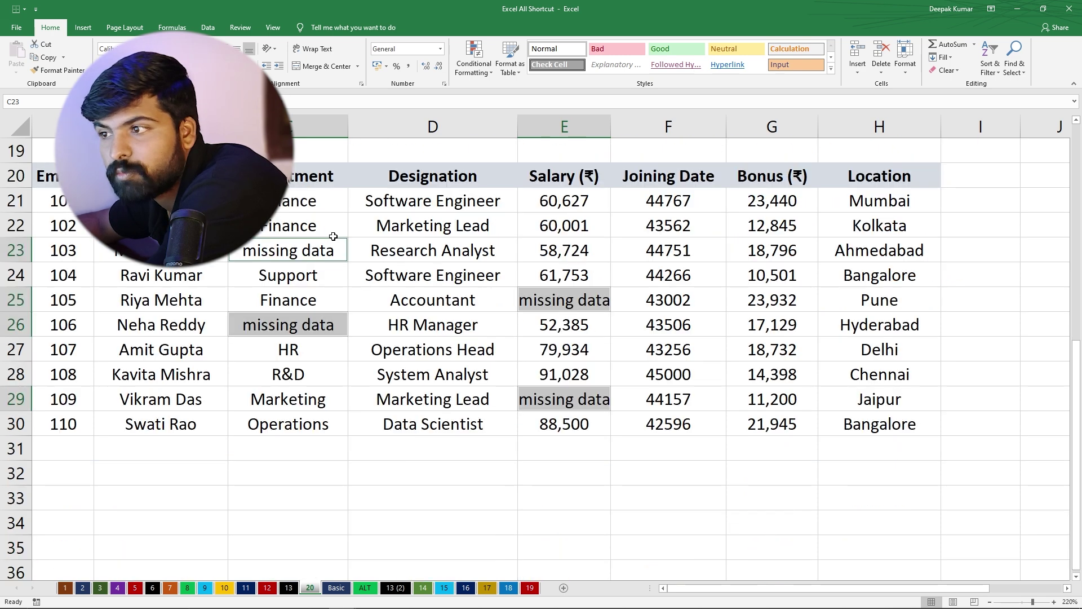
pyautogui.click(279, 308)
pyautogui.moveTo(293, 248); pyautogui.dragTo(474, 369)
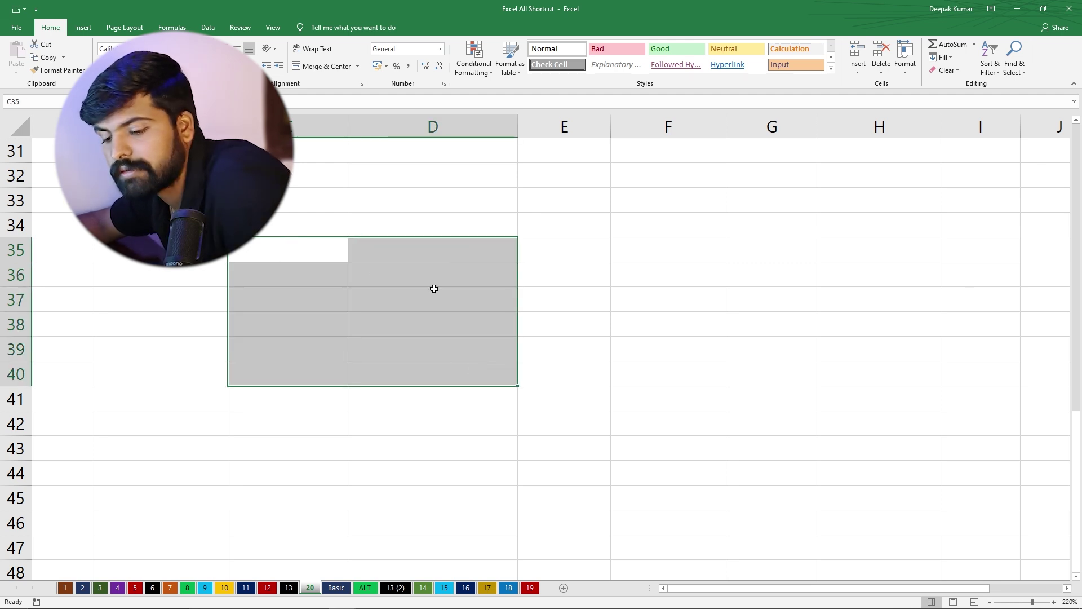
pyautogui.write('M')
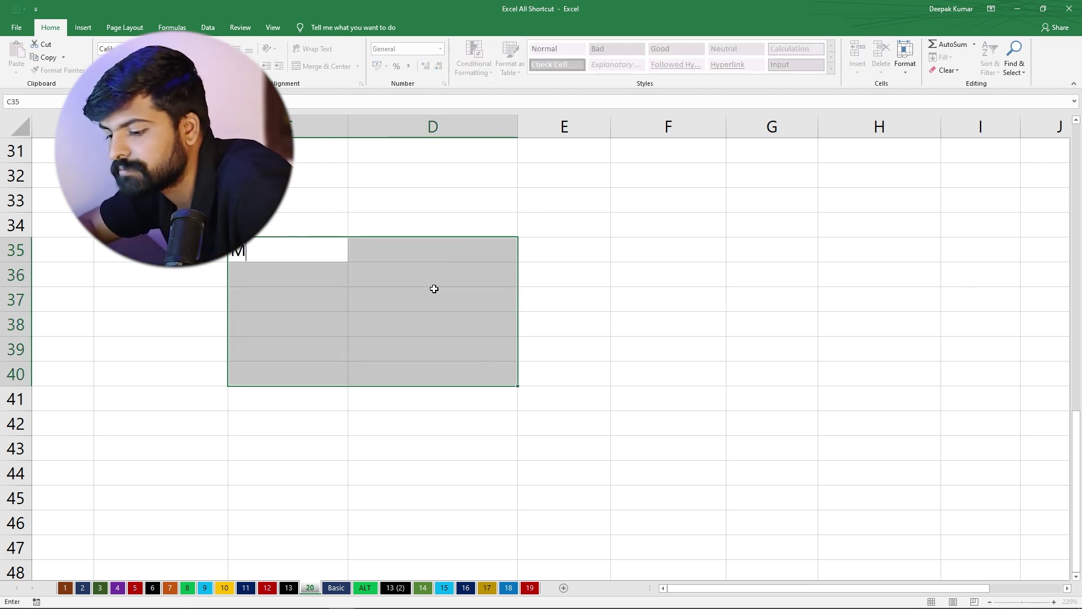
pyautogui.write('issing')
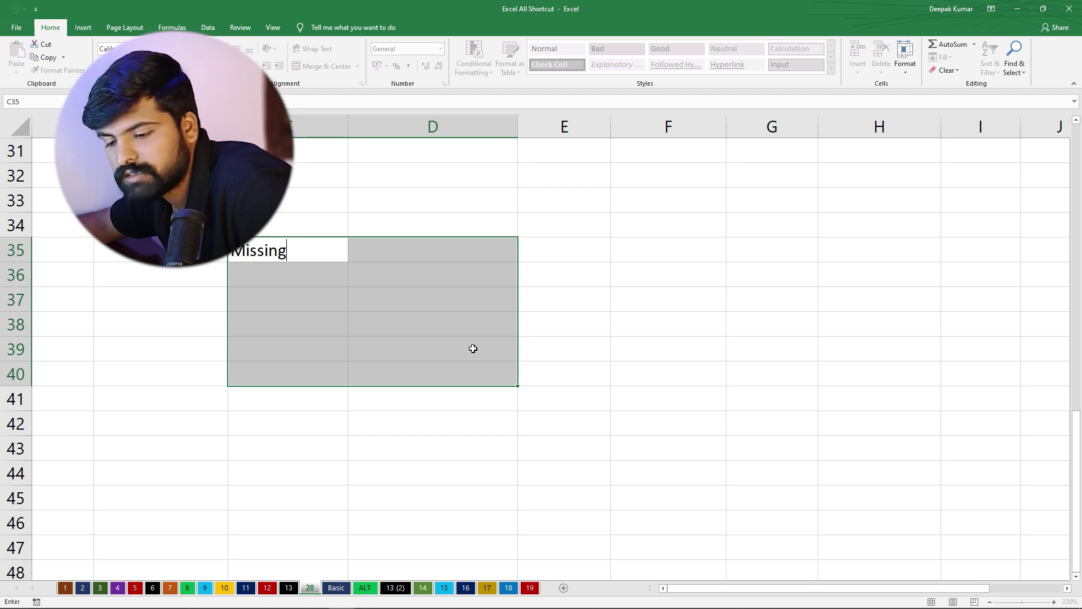
pyautogui.hotkey('ctrl', 'Return')
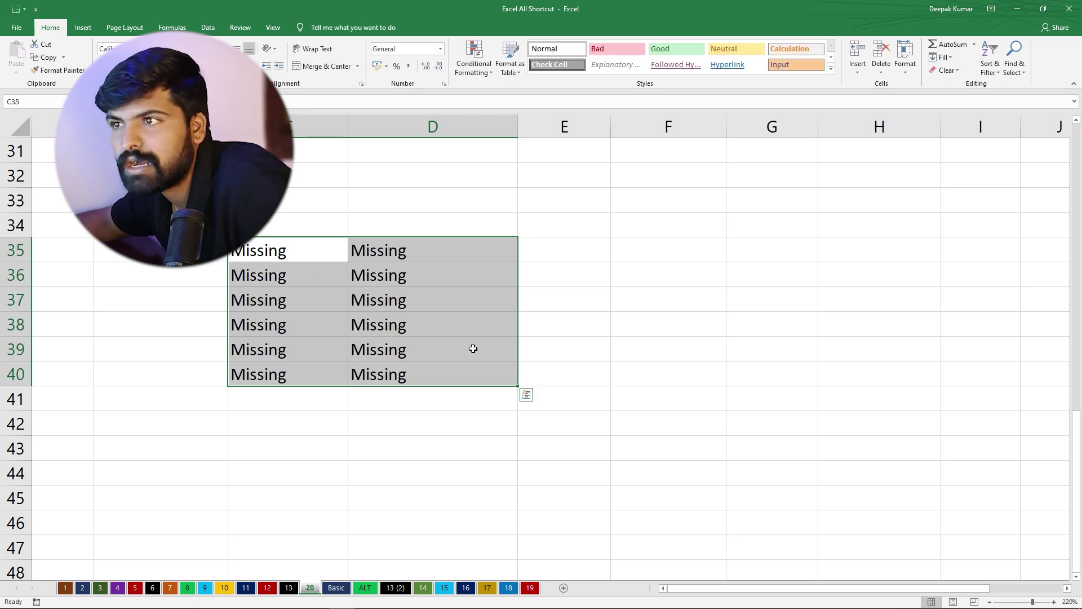
pyautogui.click(410, 400)
pyautogui.moveTo(266, 256); pyautogui.dragTo(406, 370)
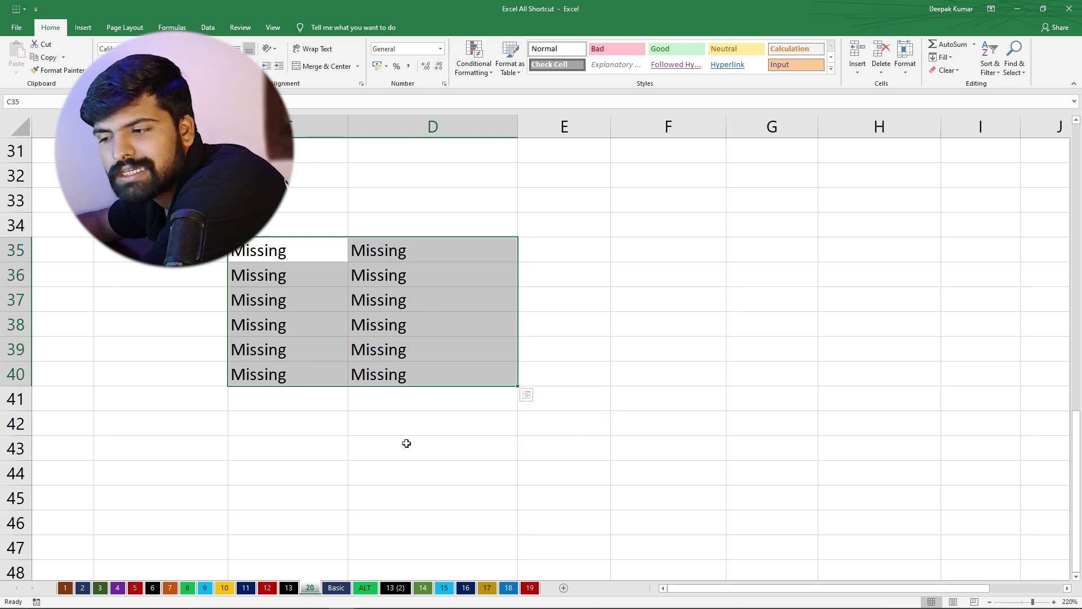
# Open the Basic sheet and highlight the list of basic shortcut descriptions in A3:A23
pyautogui.scroll(10, 389, 365)
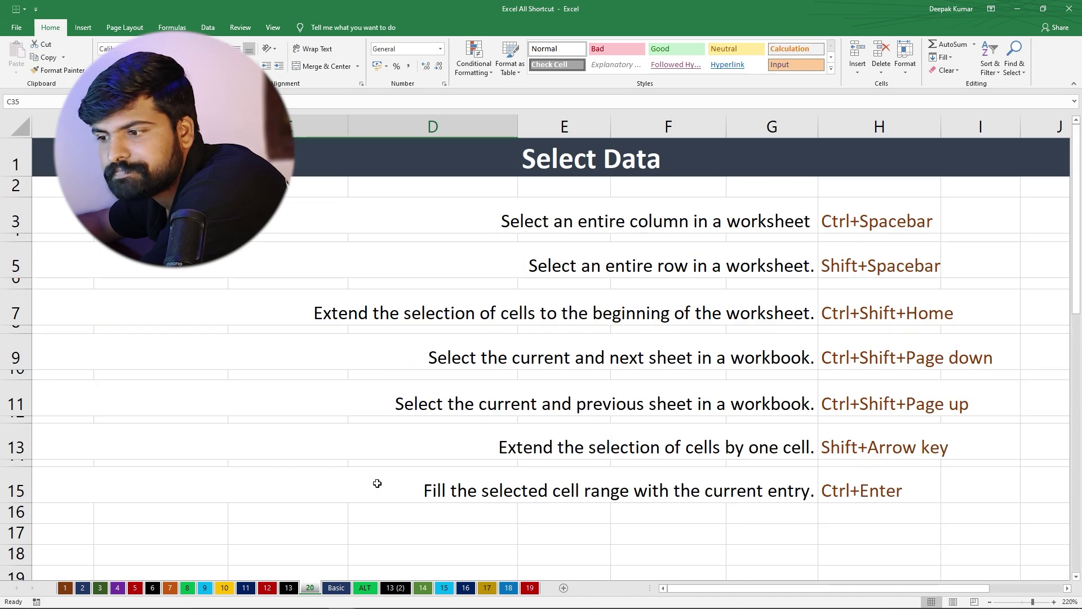
pyautogui.click(336, 588)
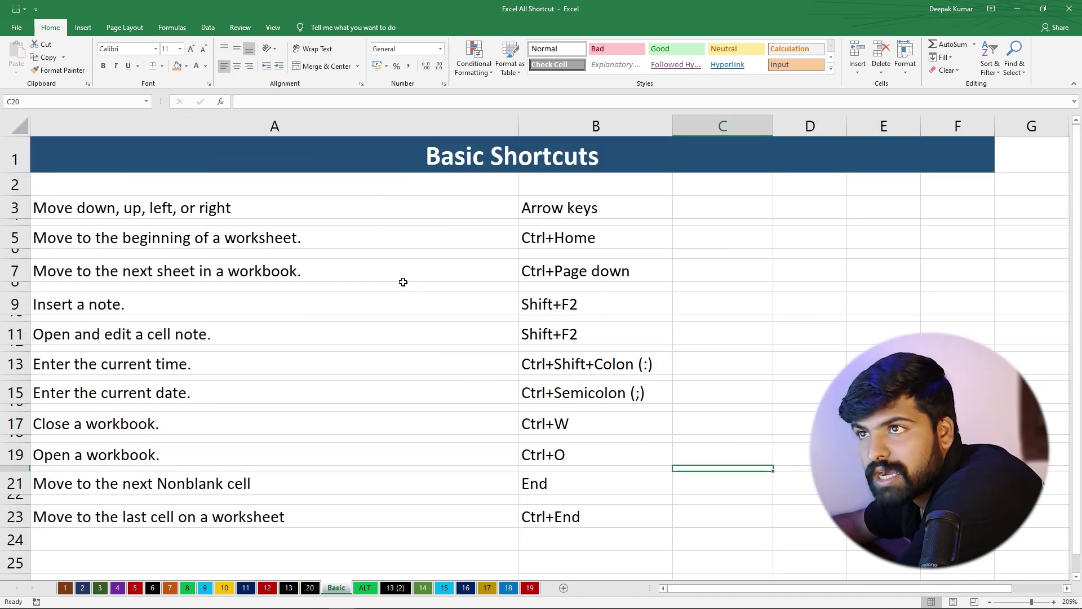
pyautogui.moveTo(155, 208); pyautogui.dragTo(472, 510)
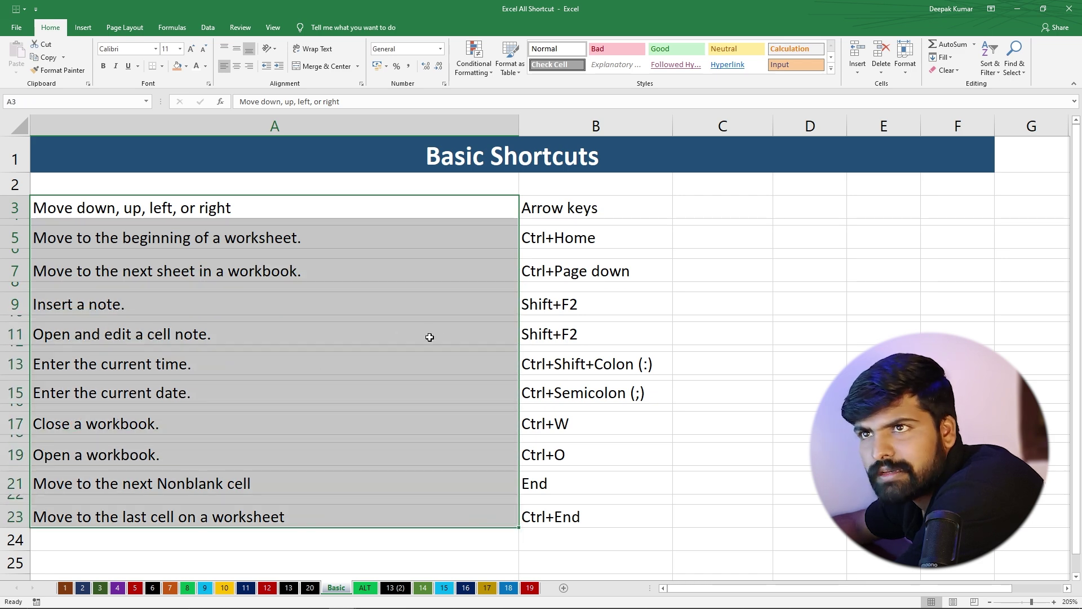
pyautogui.click(430, 336)
# From blank cell B34 on the Basic sheet, move the active cell one step up, right, down and left
pyautogui.scroll(-1, 520, 201)
pyautogui.scroll(-6, 507, 445)
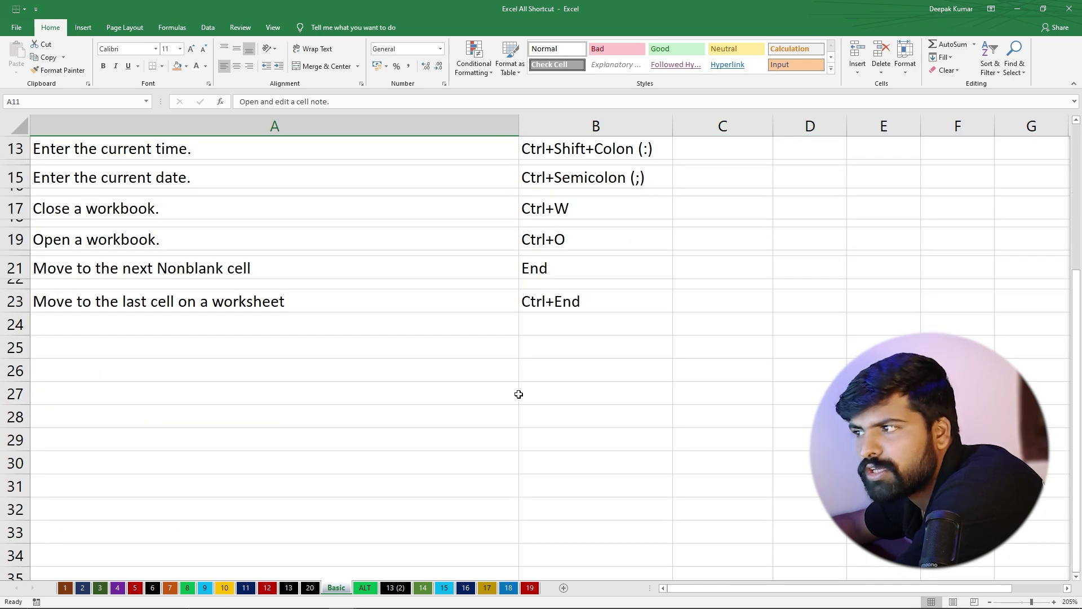
pyautogui.click(581, 348)
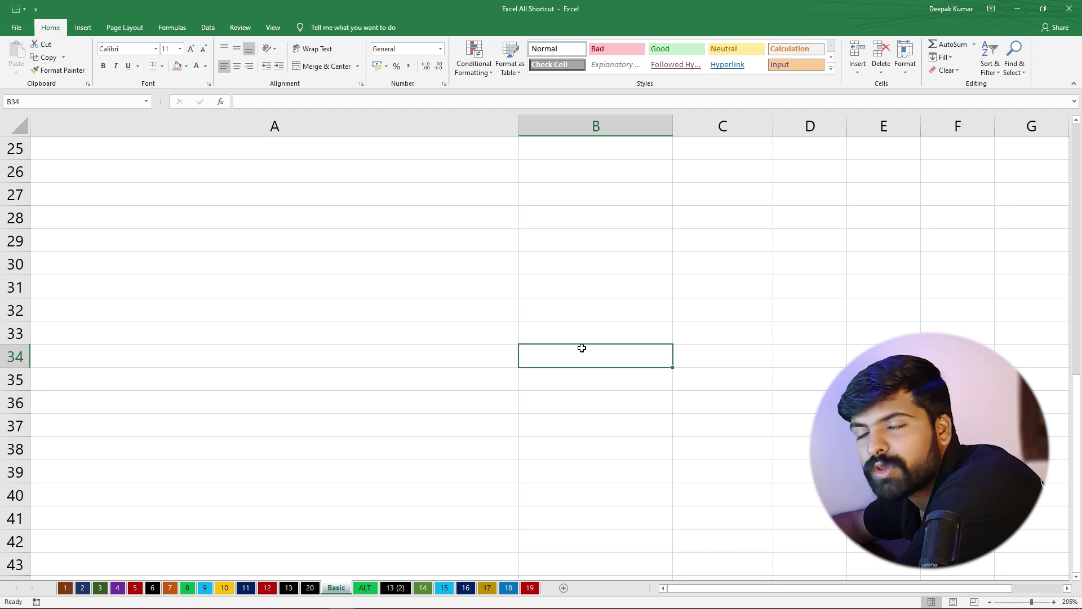
pyautogui.press('Up')
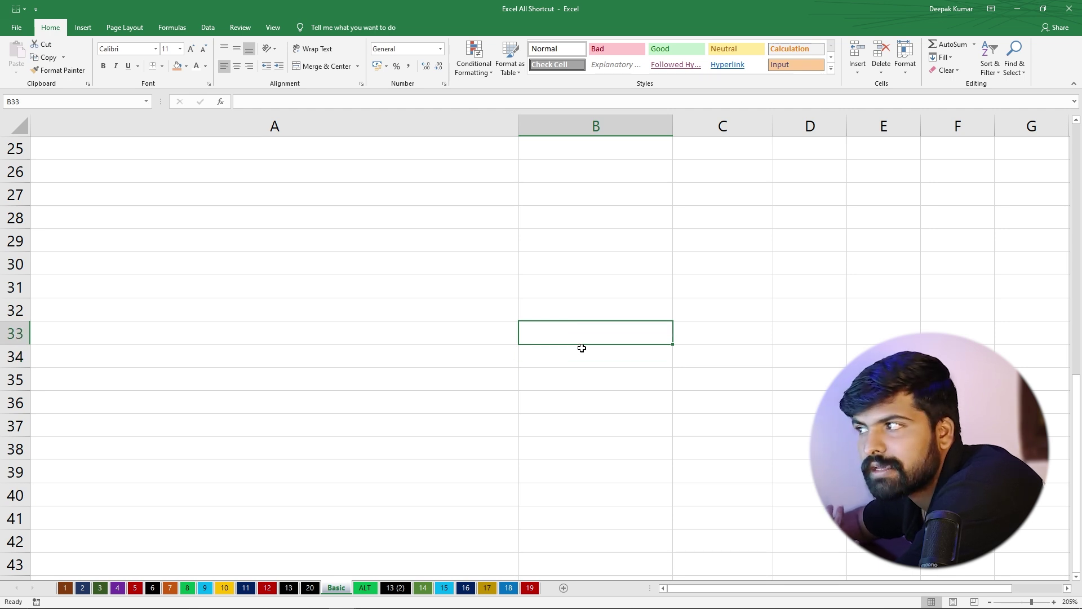
pyautogui.press('Right')
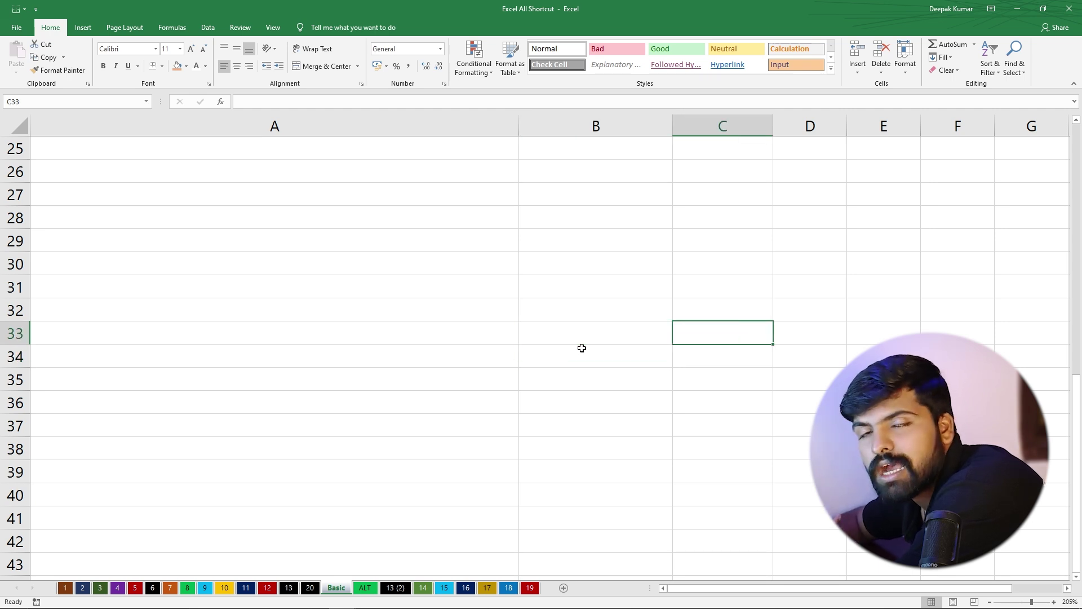
pyautogui.press('Down')
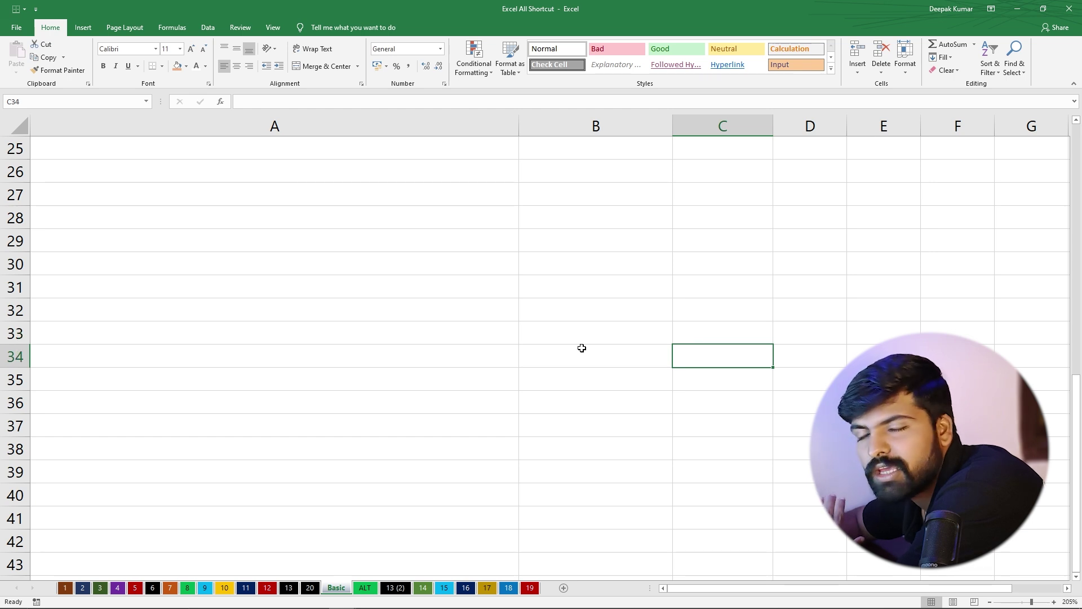
pyautogui.press('Left')
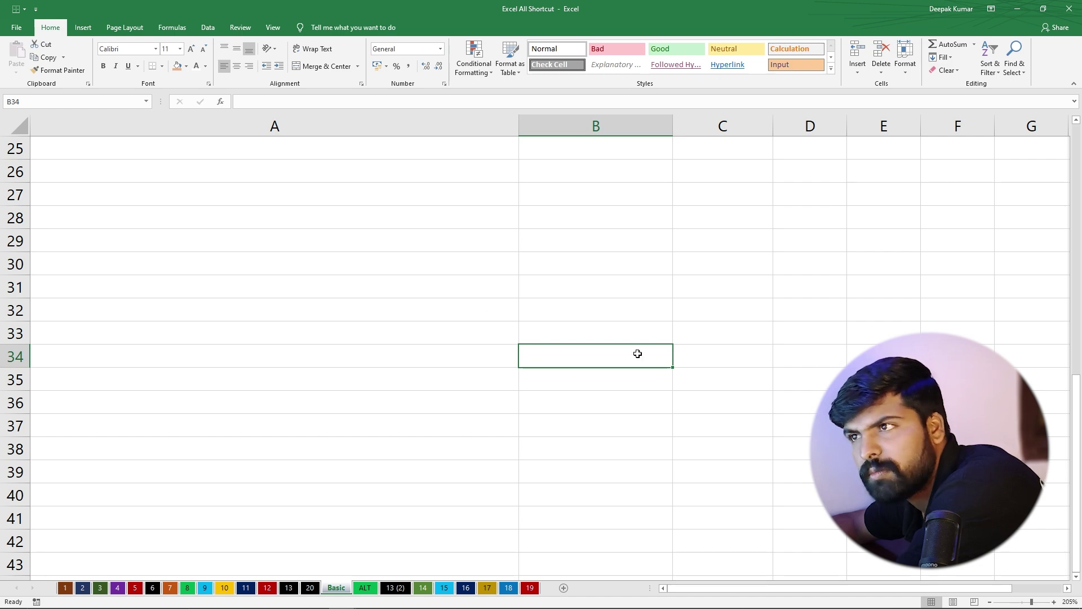
# Open sheet 15, select cell D13 and jump to the beginning of the worksheet
pyautogui.scroll(8, 536, 382)
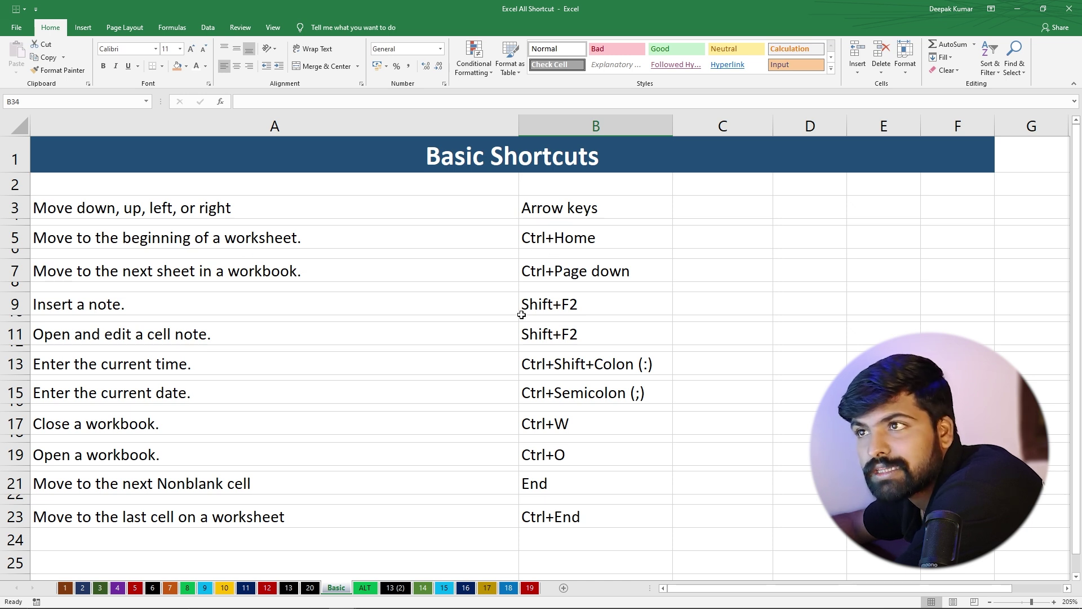
pyautogui.scroll(-4, 409, 327)
pyautogui.scroll(4, 416, 353)
pyautogui.scroll(-2, 419, 369)
pyautogui.scroll(2, 420, 369)
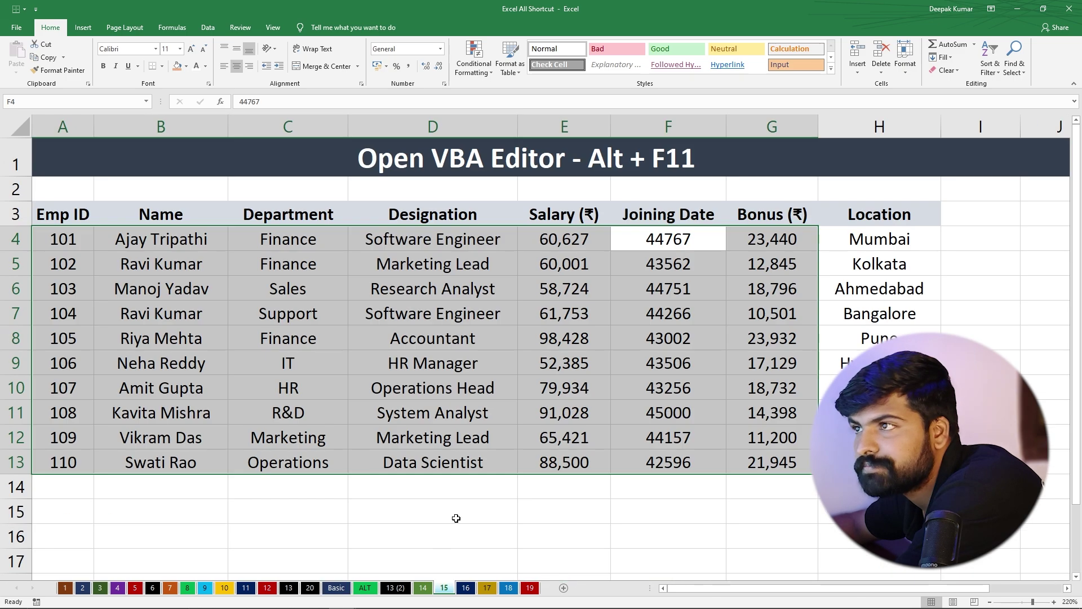
pyautogui.click(478, 462)
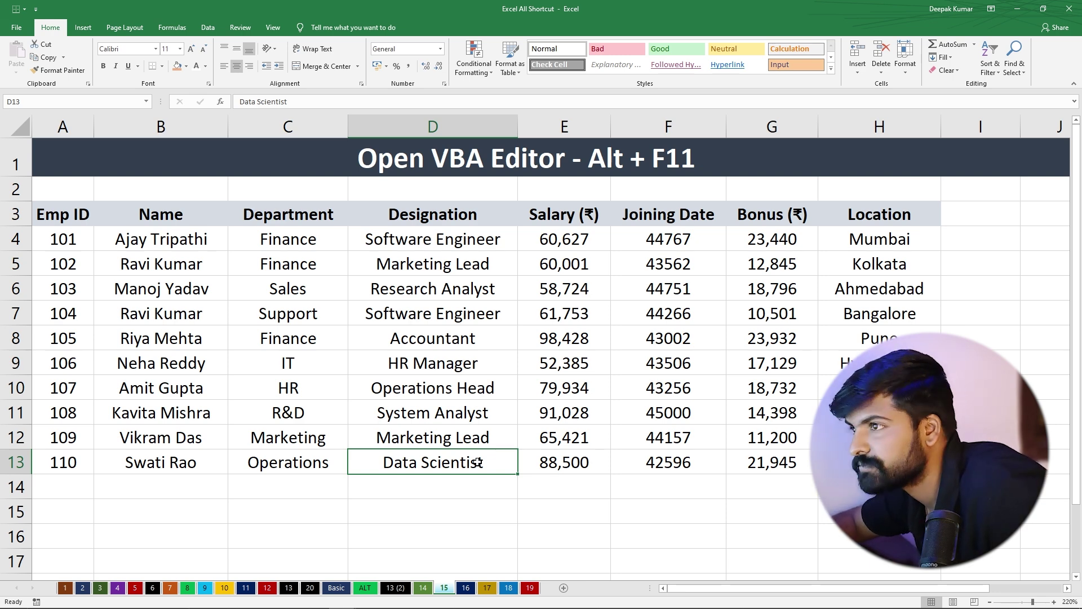
pyautogui.hotkey('ctrl', 'Home')
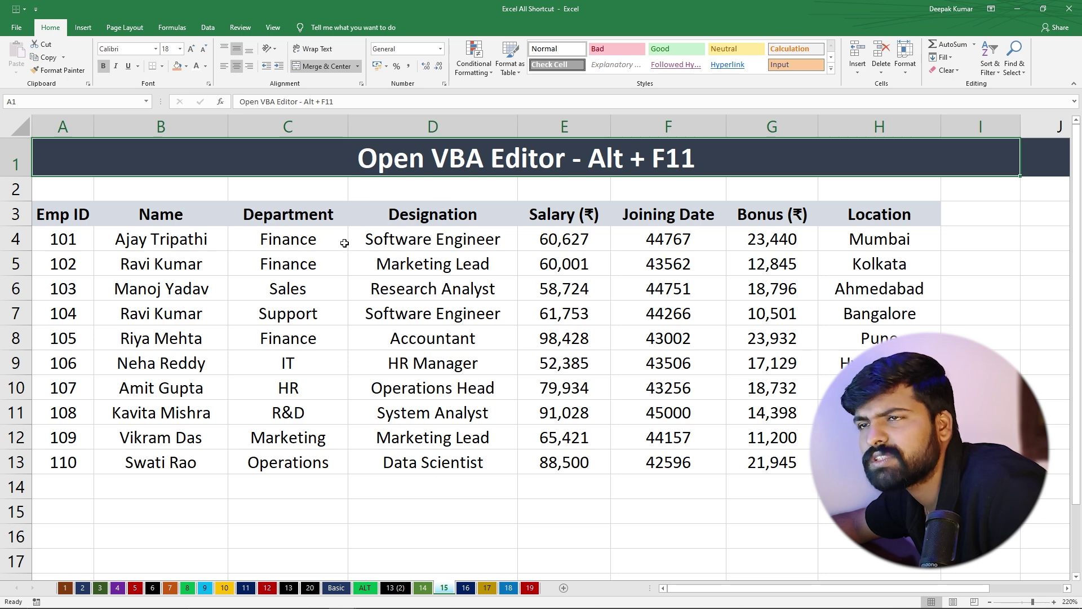
# Jump from blank cell C40 back to the beginning of sheet 15, and reopen the Basic sheet
pyautogui.scroll(-10, 433, 297)
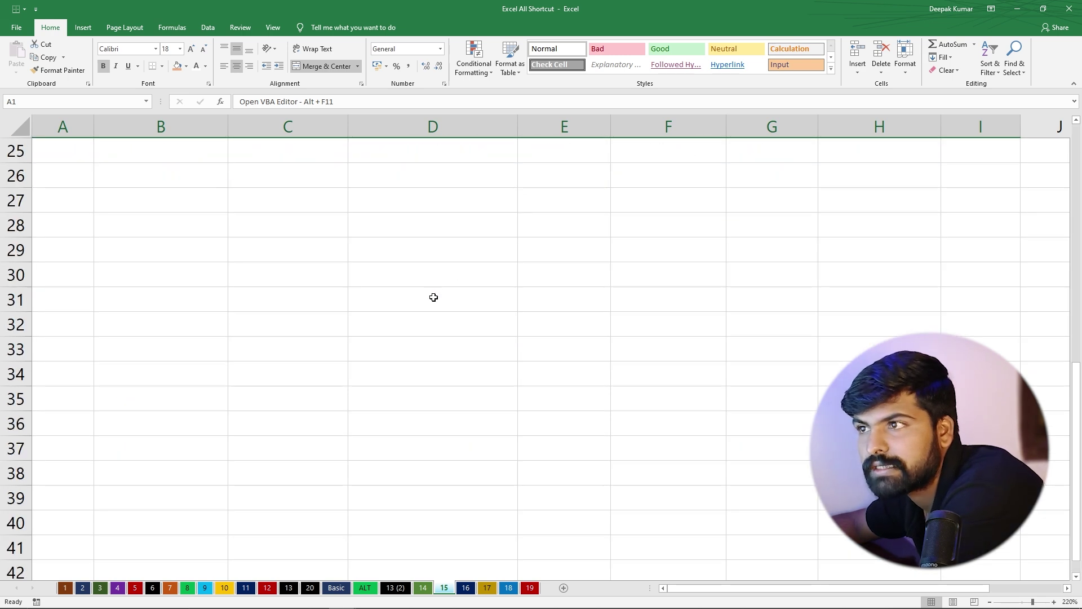
pyautogui.click(305, 385)
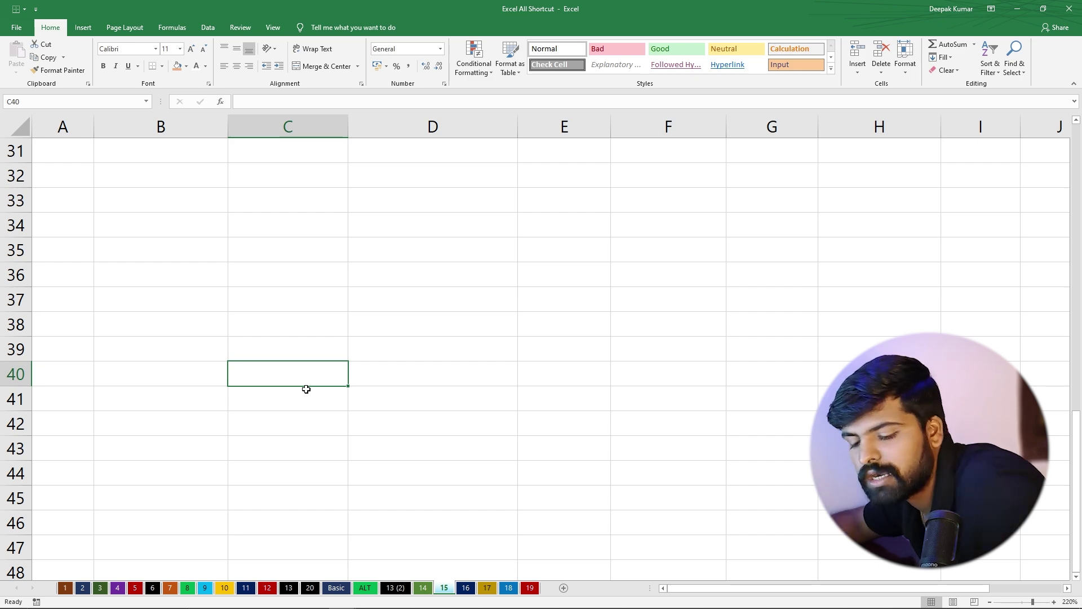
pyautogui.hotkey('ctrl', 'Home')
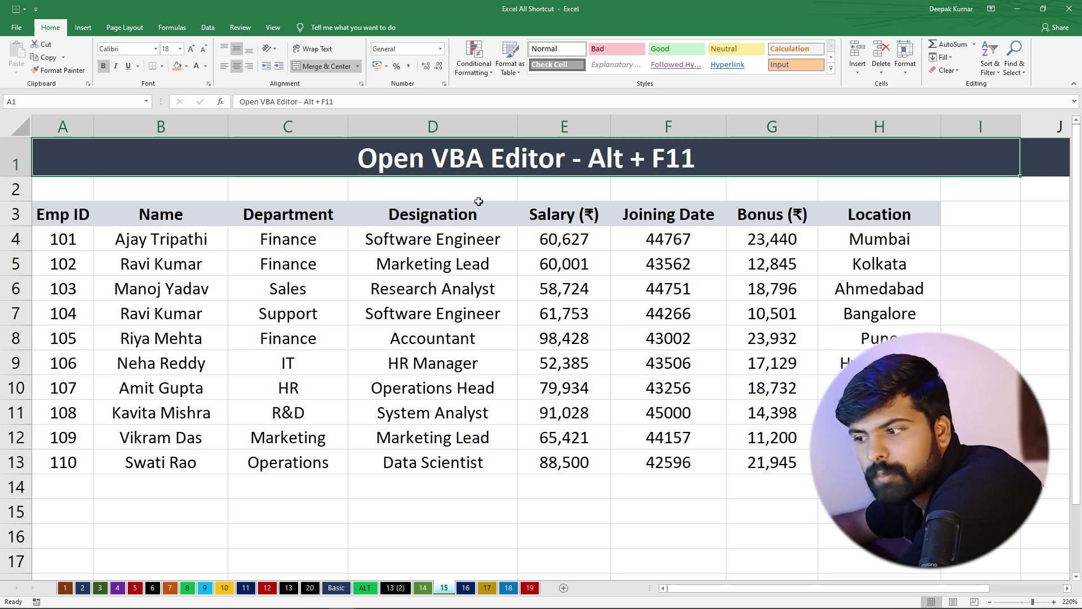
pyautogui.click(336, 588)
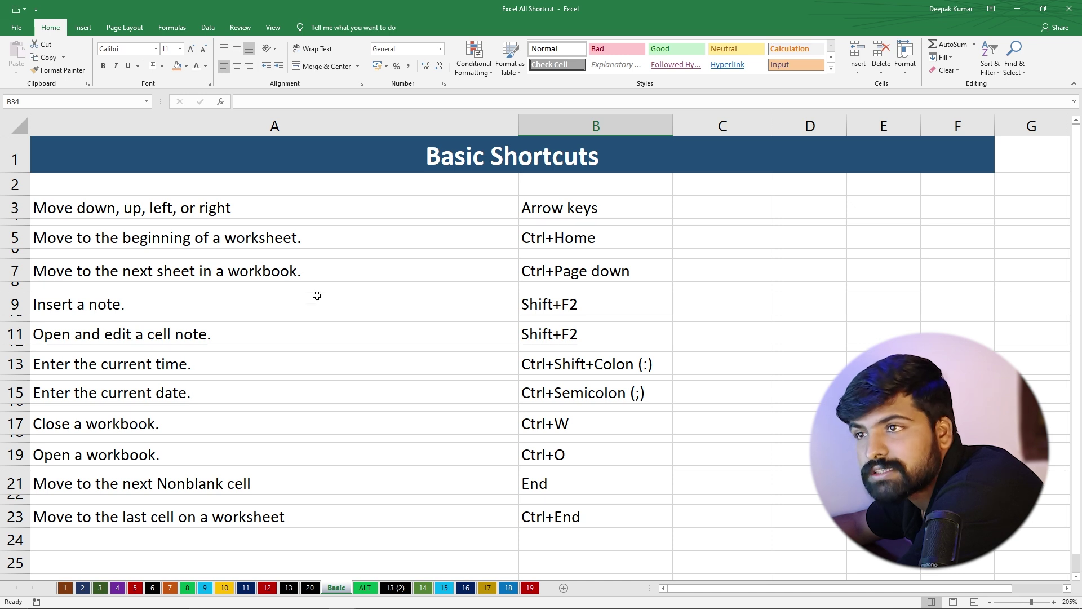
# Select the next-sheet entry in A7, move forward sheet by sheet from sheet 6 to sheet 20, and return to the Basic sheet
pyautogui.click(156, 270)
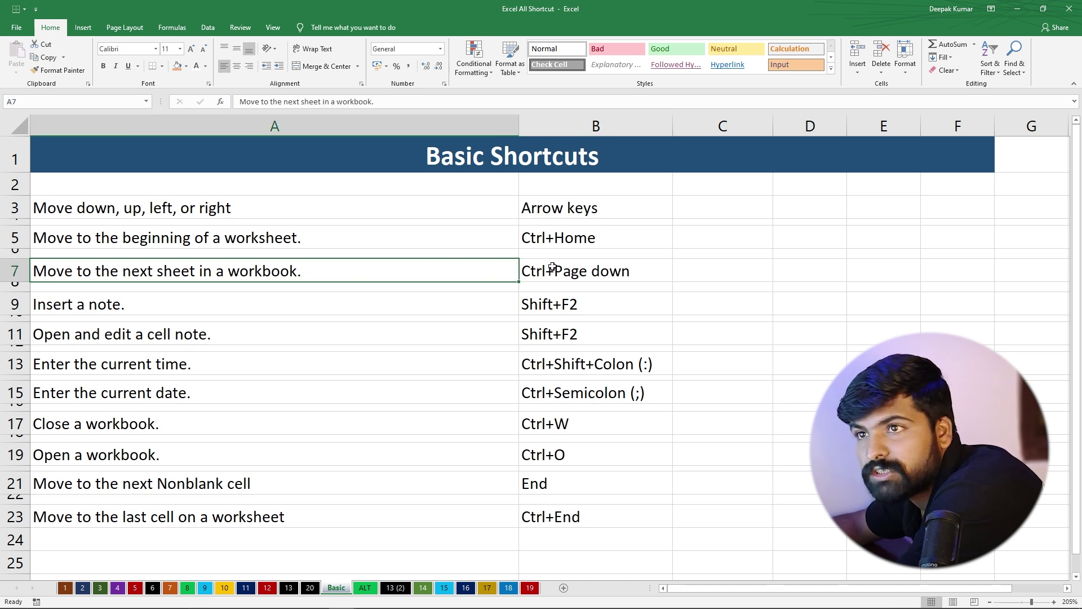
pyautogui.scroll(-3, 297, 344)
pyautogui.scroll(3, 322, 331)
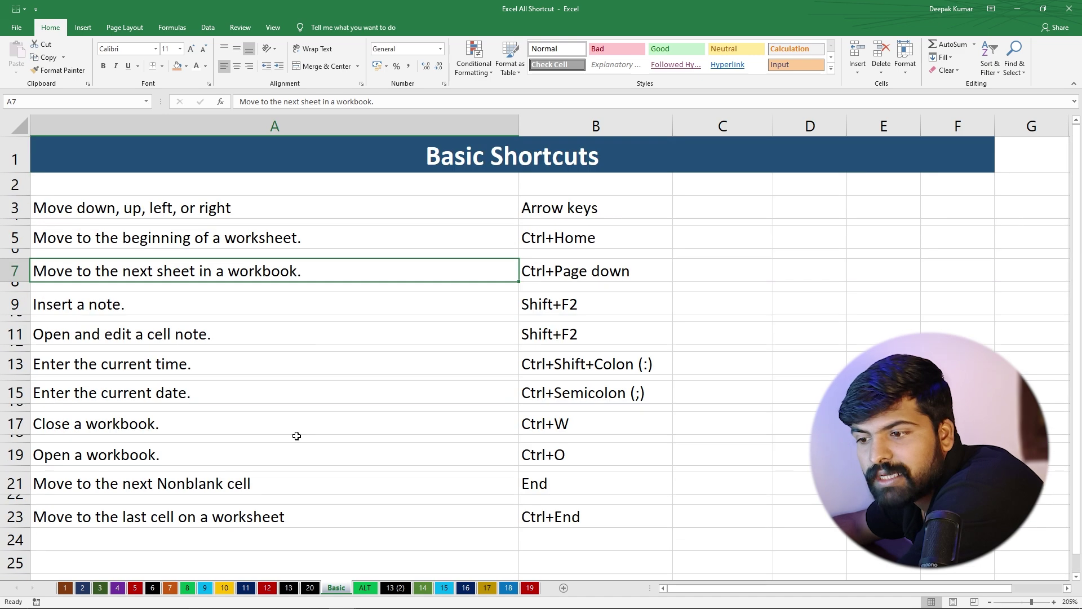
pyautogui.click(204, 587)
pyautogui.click(153, 588)
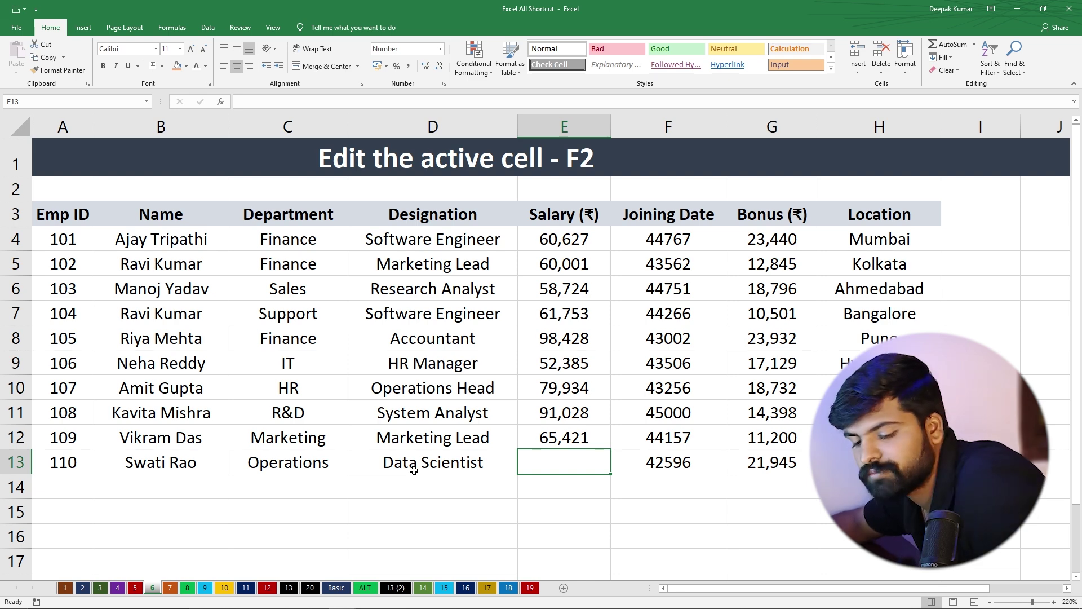
pyautogui.hotkey('ctrl', 'pagedown')
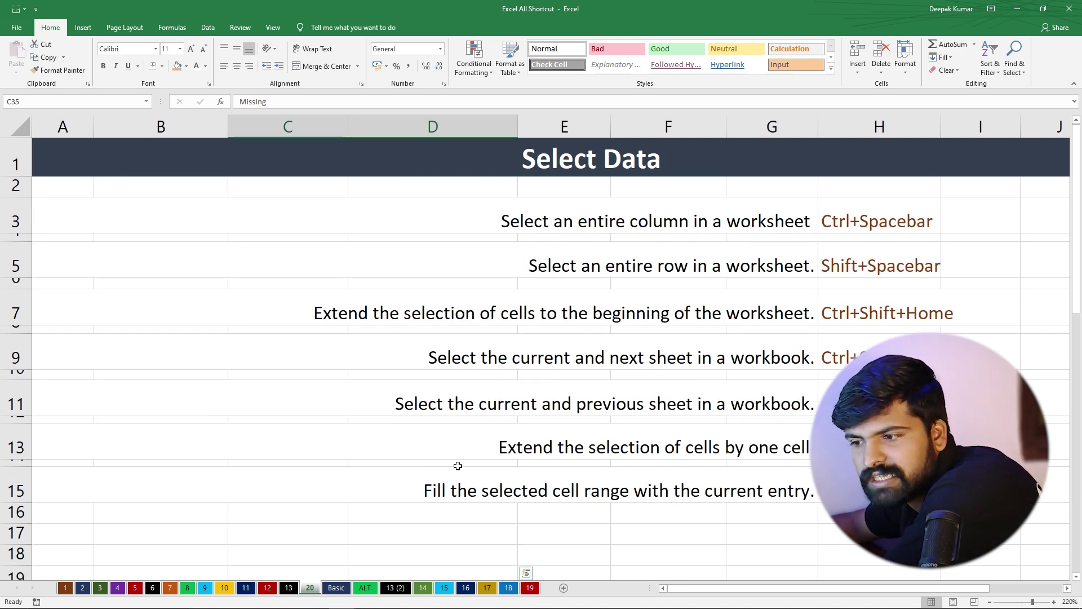
pyautogui.click(335, 587)
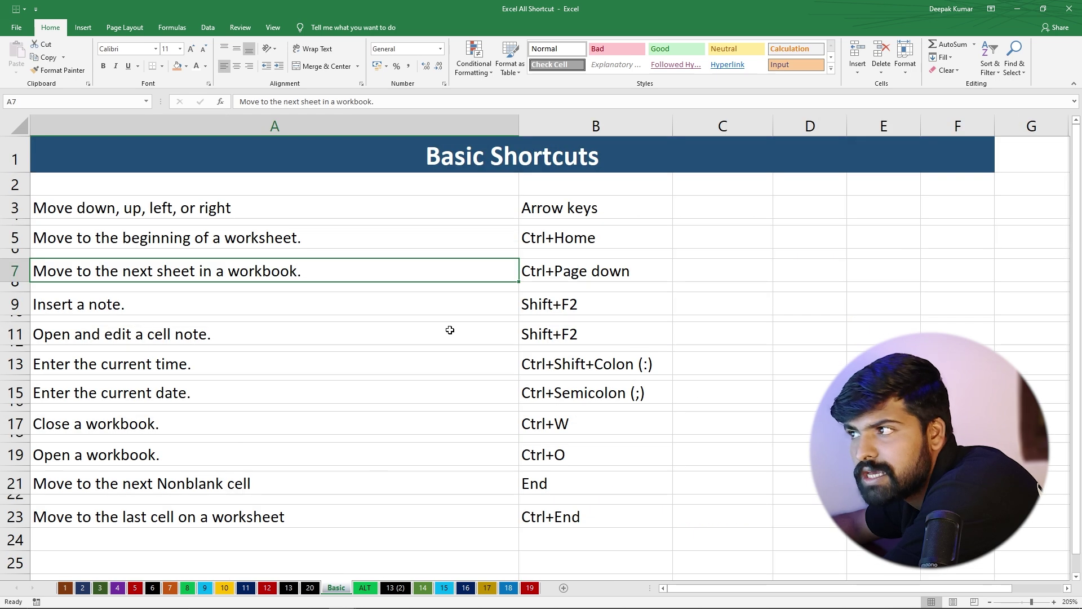
# On sheet 13 (2), insert a note reading "check data" on salary cell E9
pyautogui.scroll(-3, 522, 405)
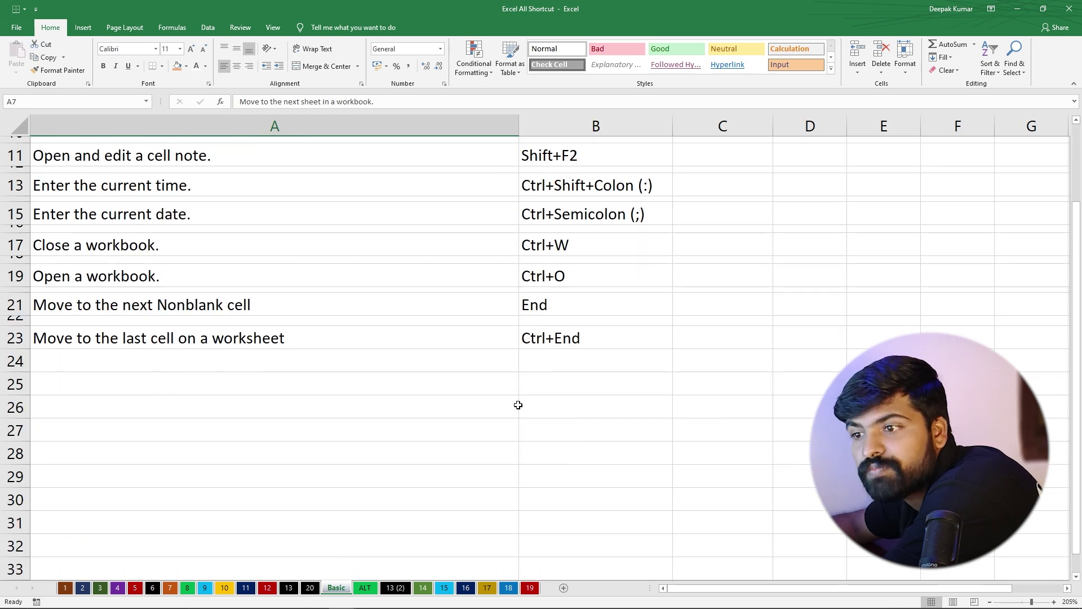
pyautogui.scroll(-3, 499, 434)
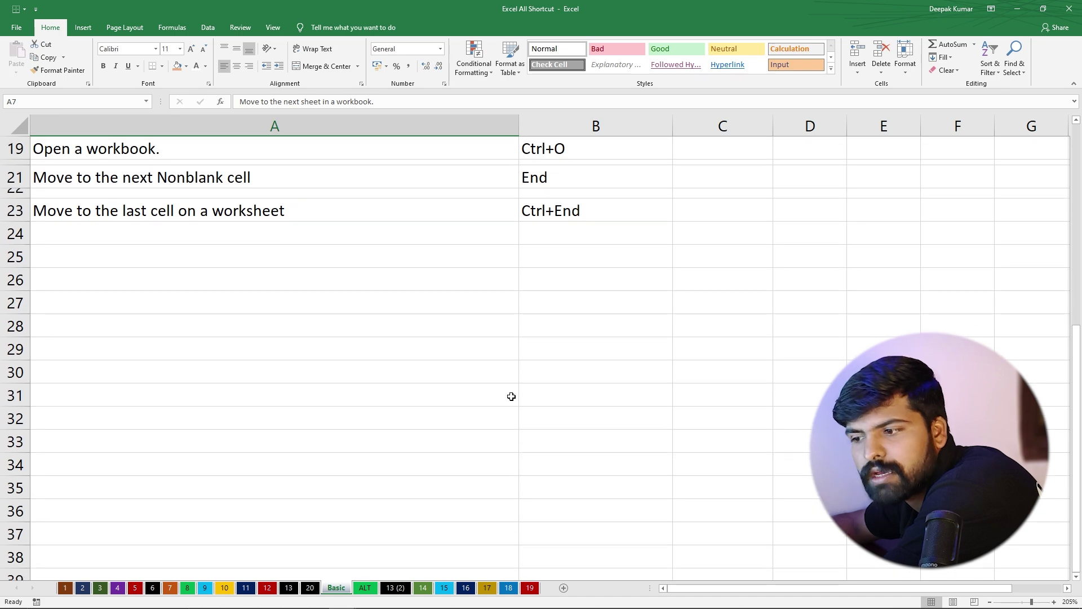
pyautogui.click(395, 588)
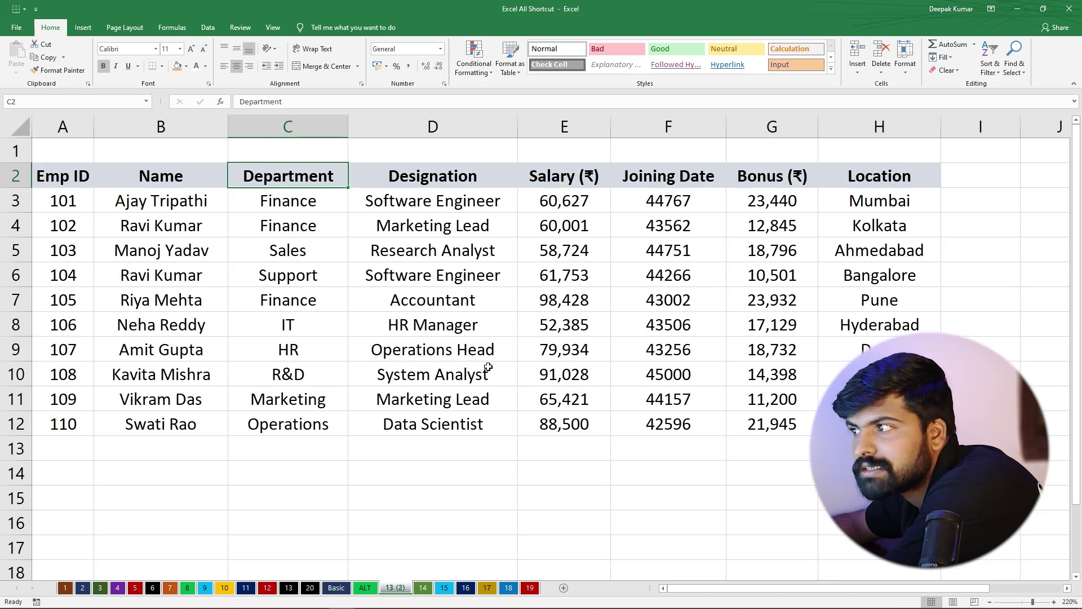
pyautogui.click(575, 353)
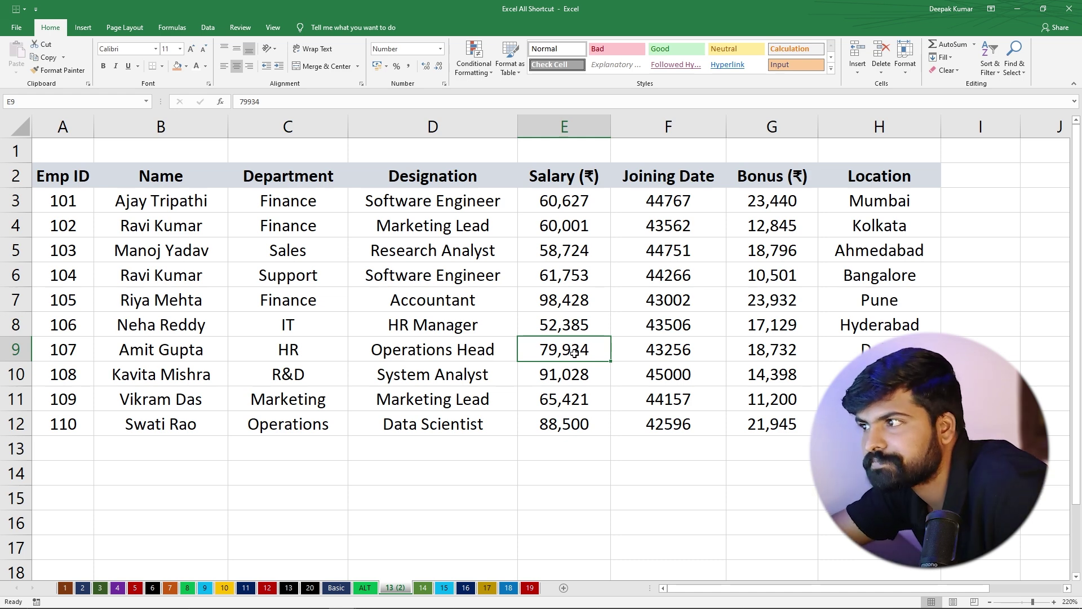
pyautogui.hotkey('shift', 'F2')
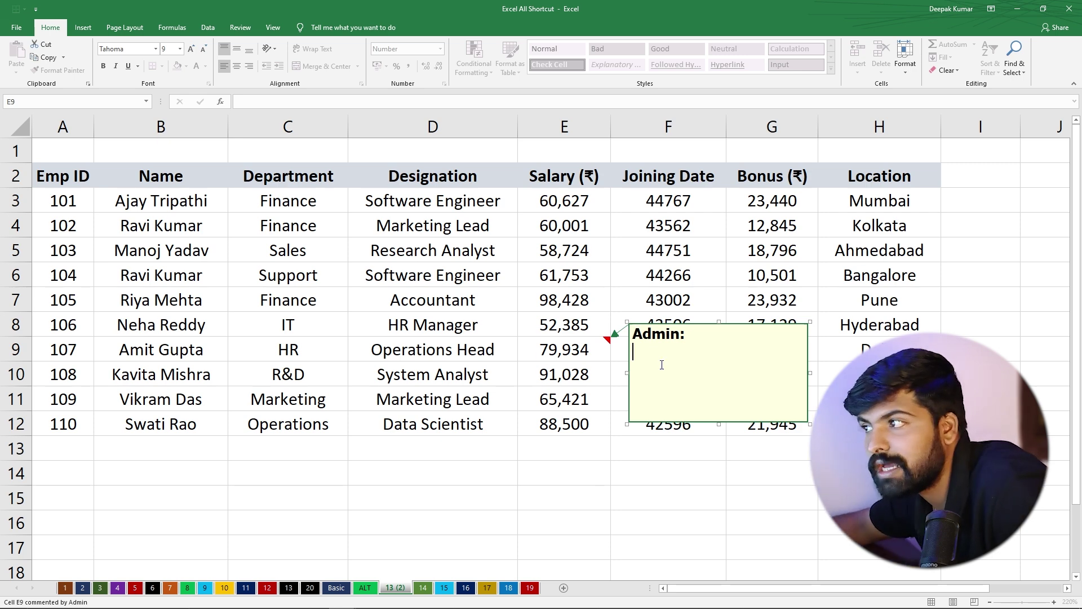
pyautogui.write('check data')
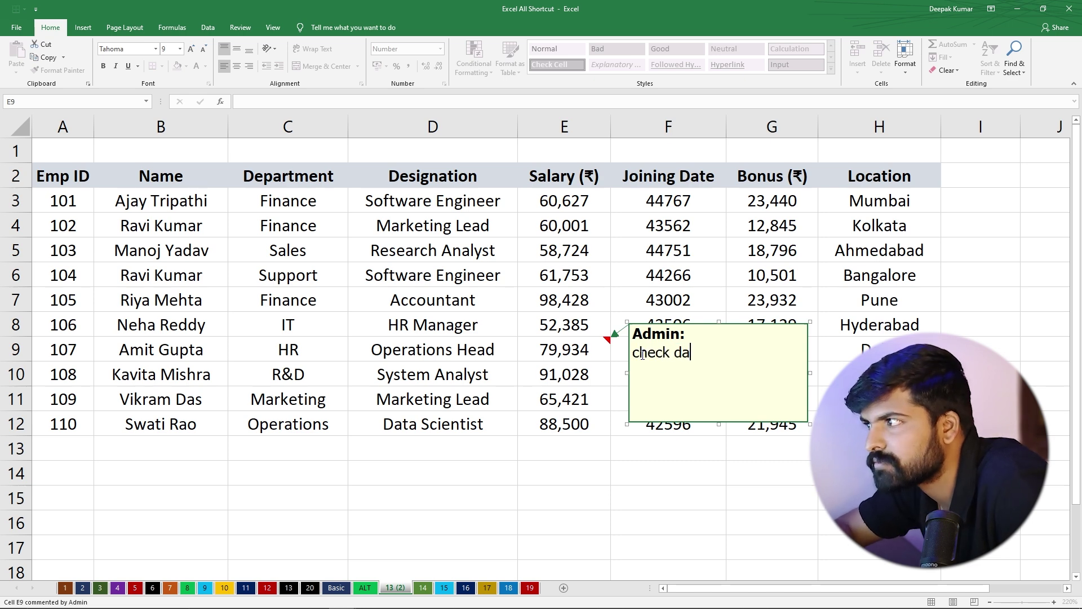
pyautogui.click(640, 446)
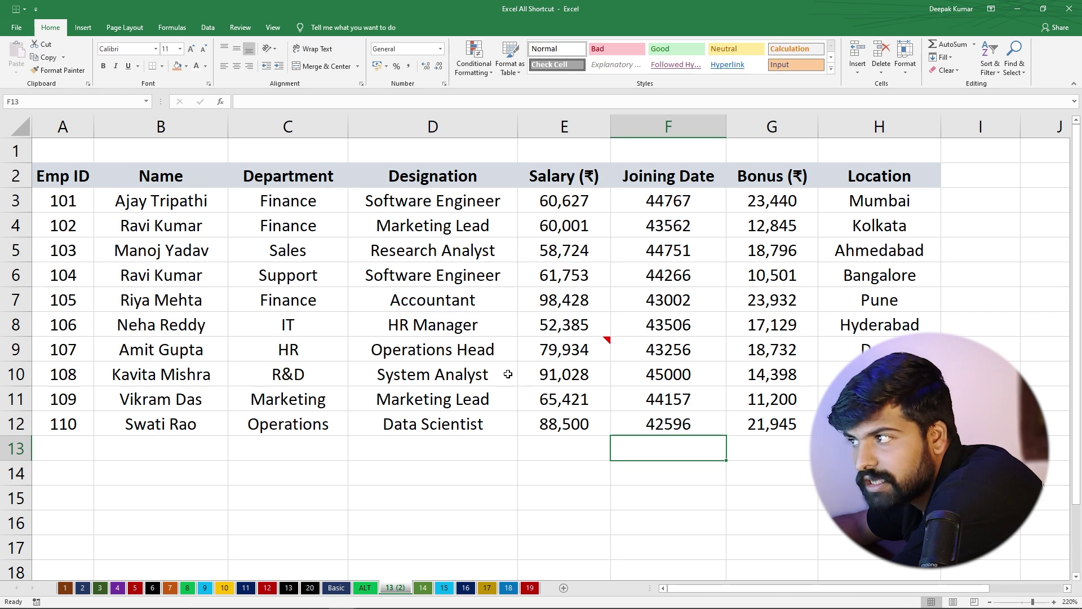
# Reopen the note on cell E9 for editing, and delete the note
pyautogui.moveTo(581, 346)
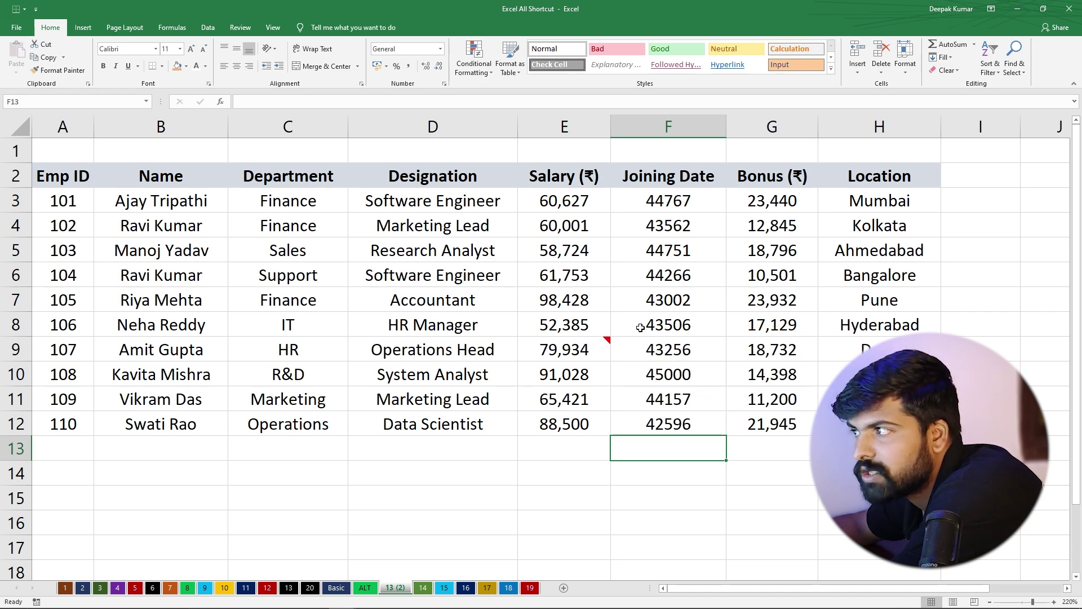
pyautogui.click(595, 348)
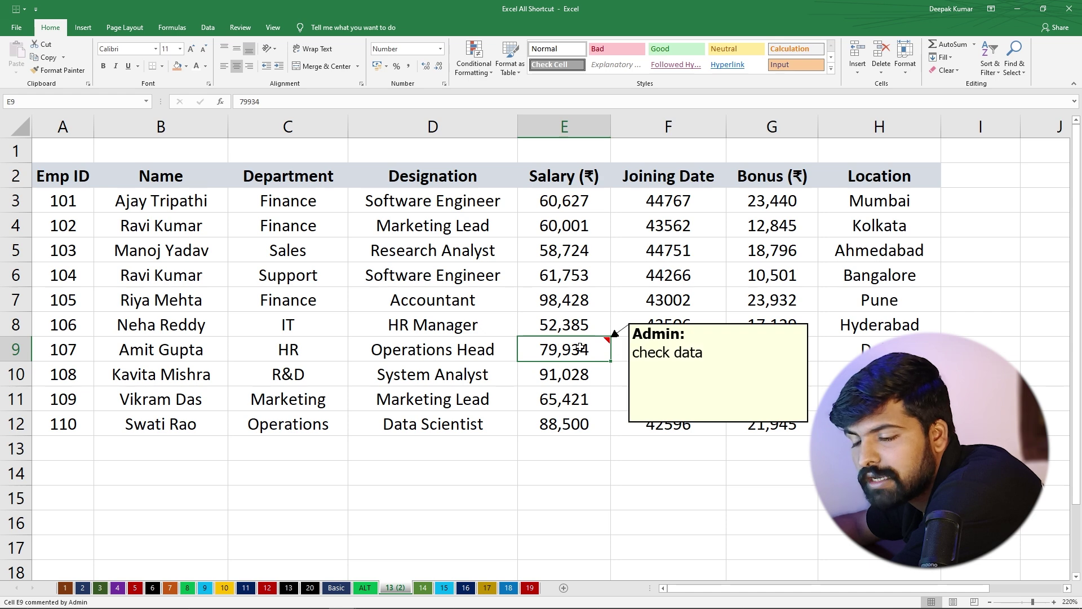
pyautogui.hotkey('shift', 'F2')
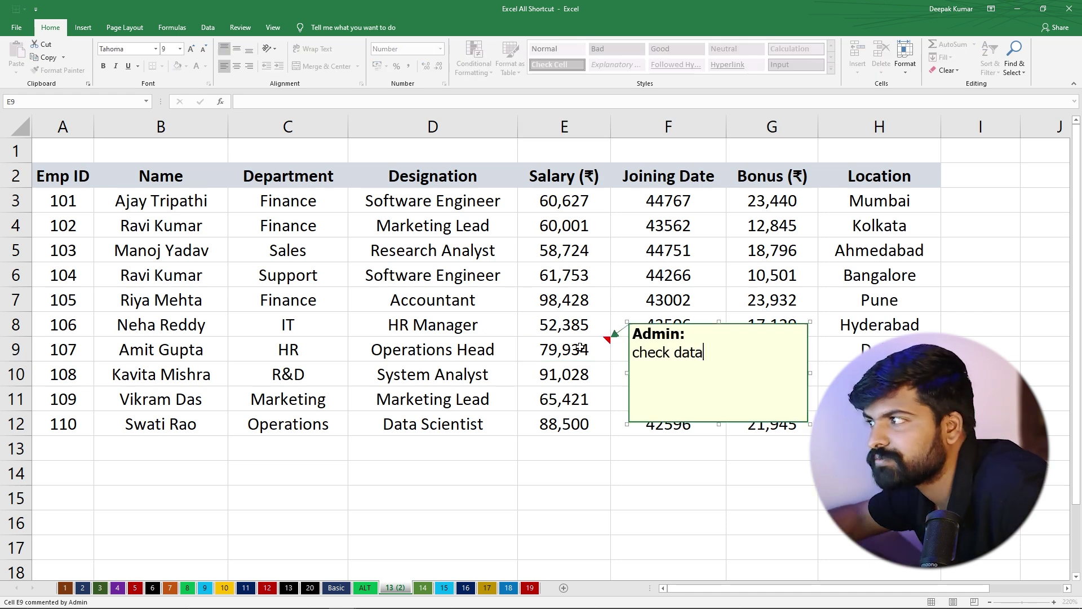
pyautogui.click(665, 324)
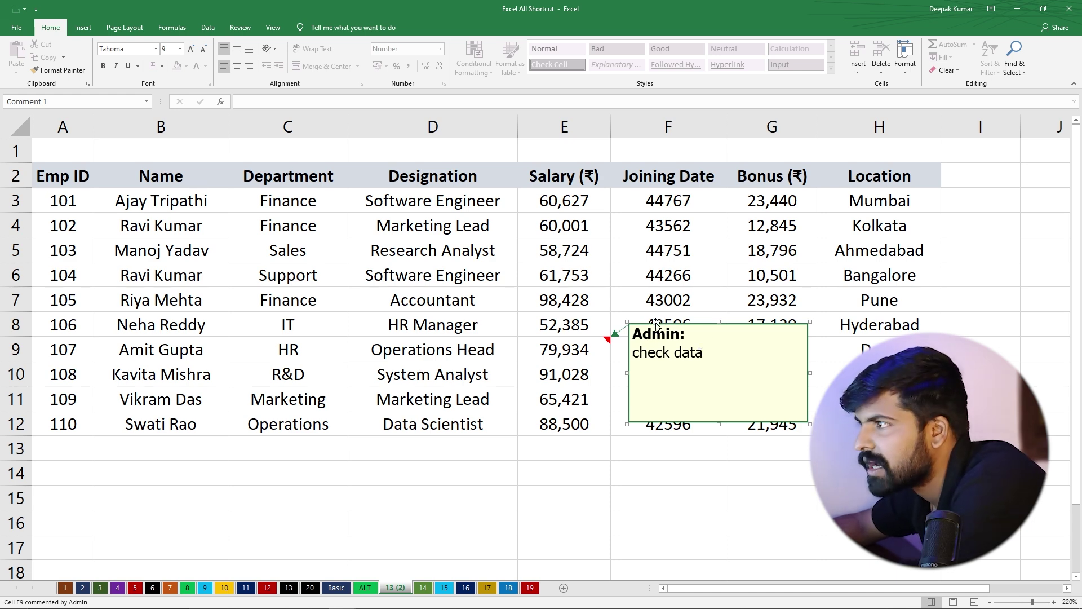
pyautogui.press('Escape')
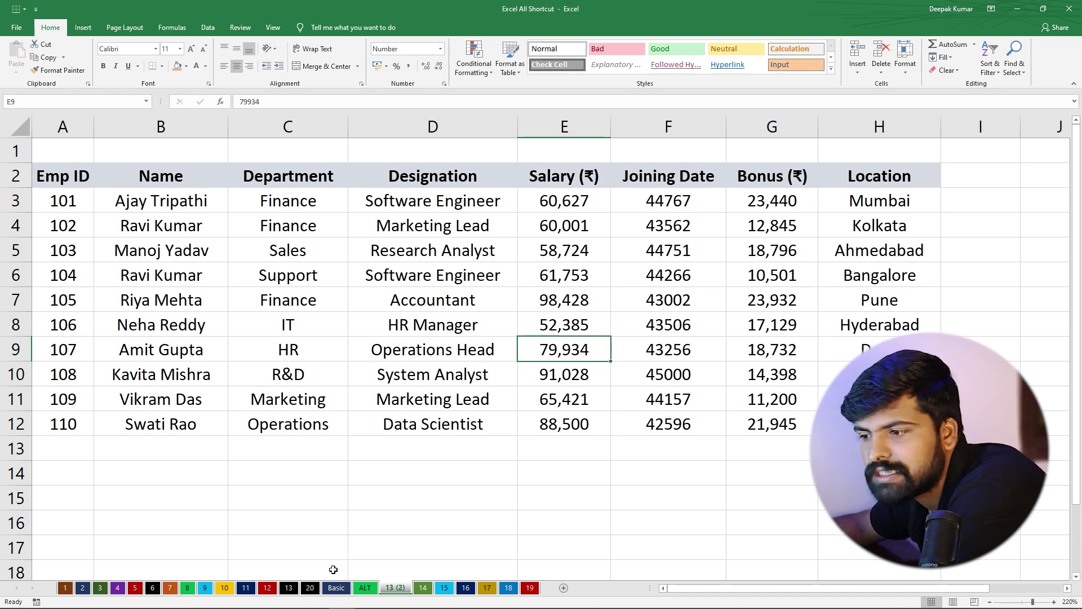
# Return to the Basic sheet and enter the current time in C13 as a static value
pyautogui.click(336, 587)
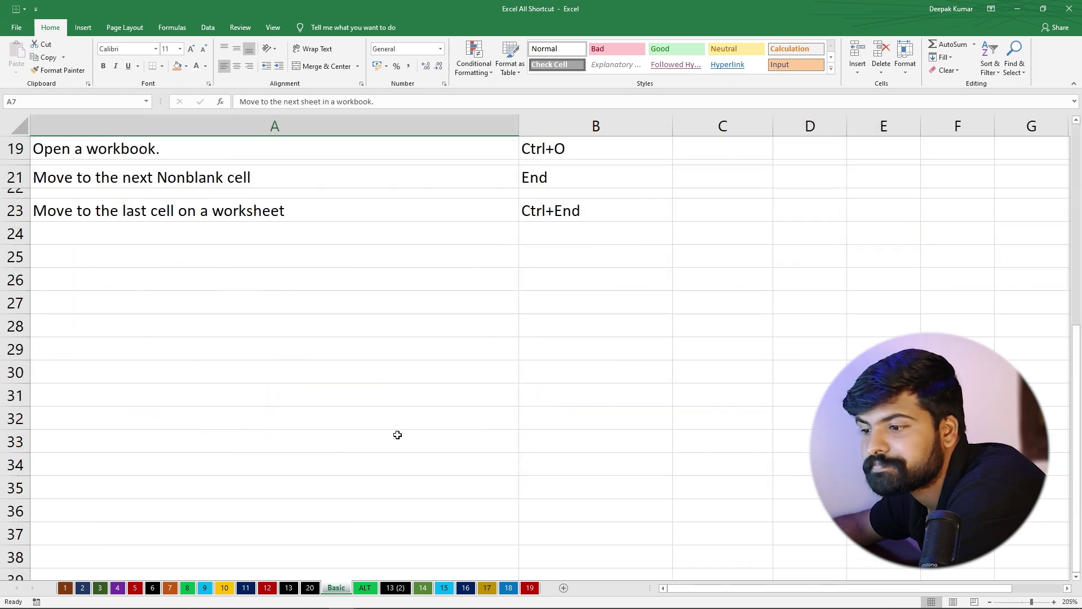
pyautogui.scroll(6, 396, 435)
pyautogui.scroll(-3, 395, 433)
pyautogui.scroll(2, 395, 434)
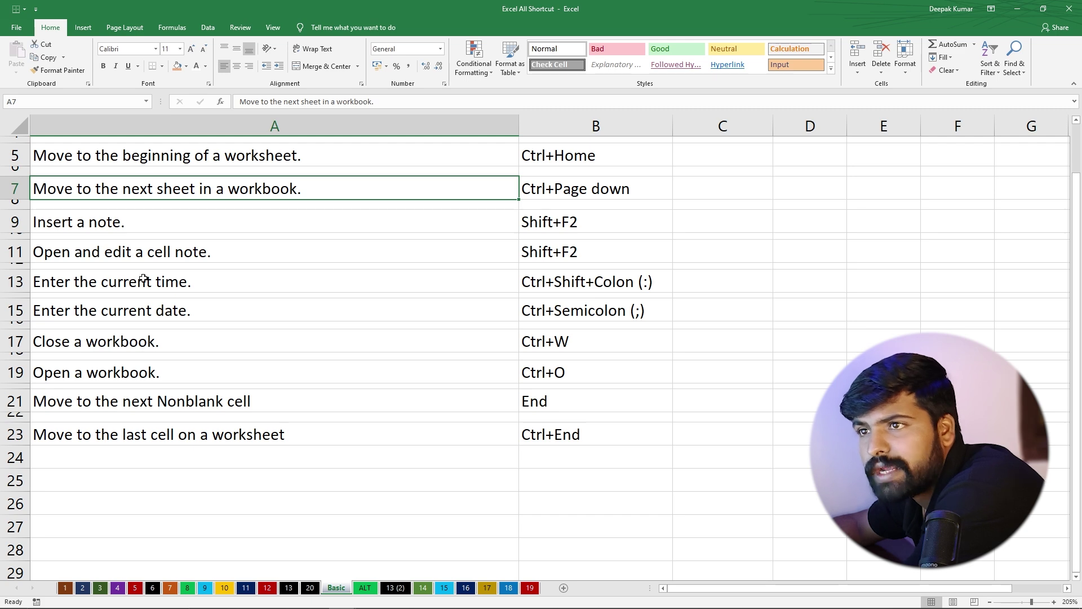
pyautogui.scroll(-2, 223, 417)
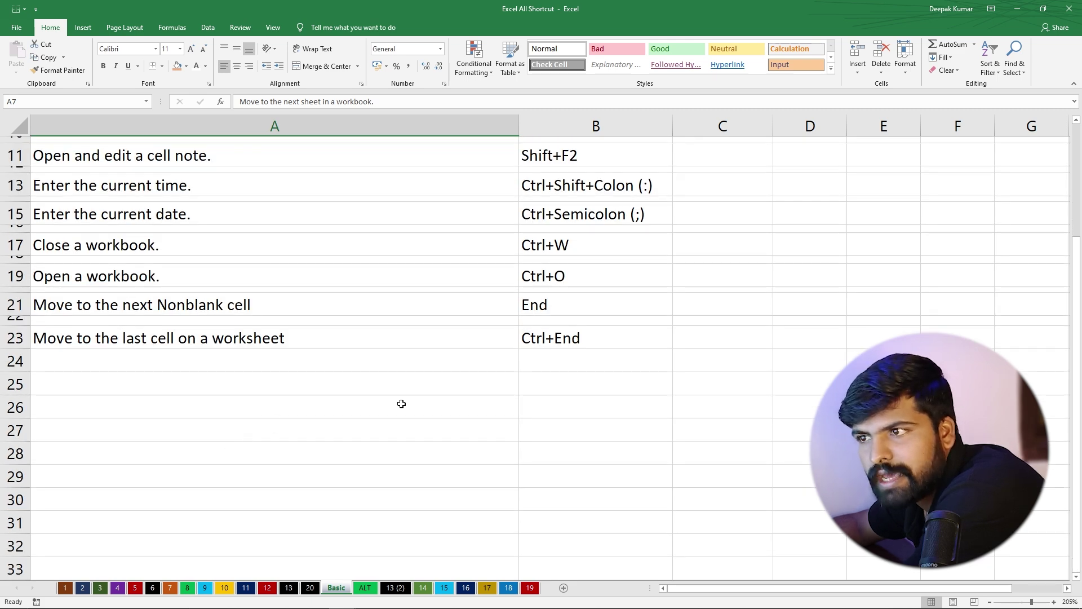
pyautogui.scroll(-1, 344, 420)
pyautogui.scroll(4, 291, 374)
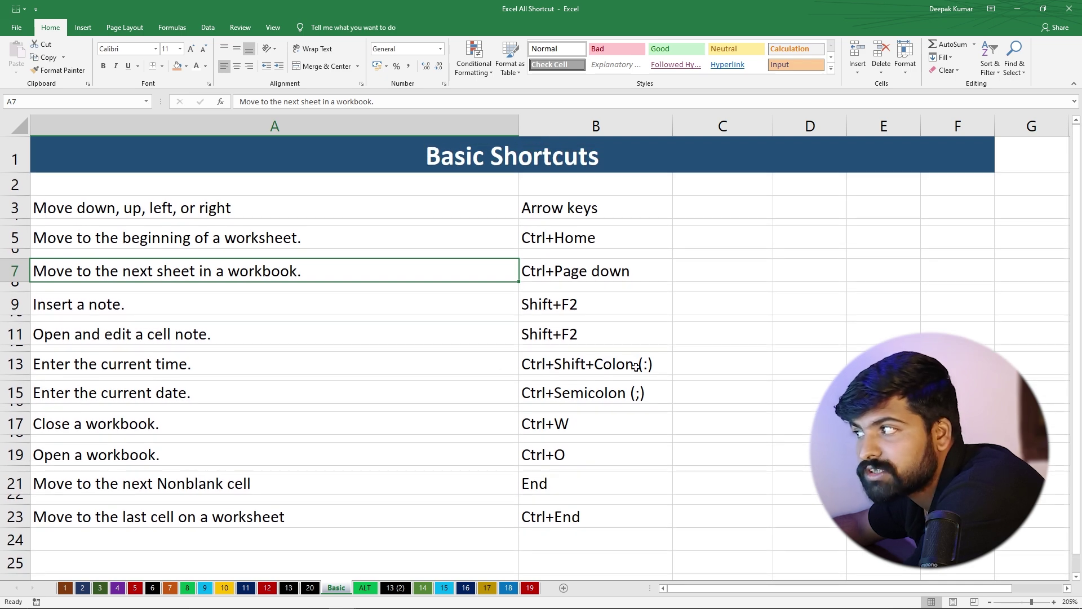
pyautogui.click(722, 363)
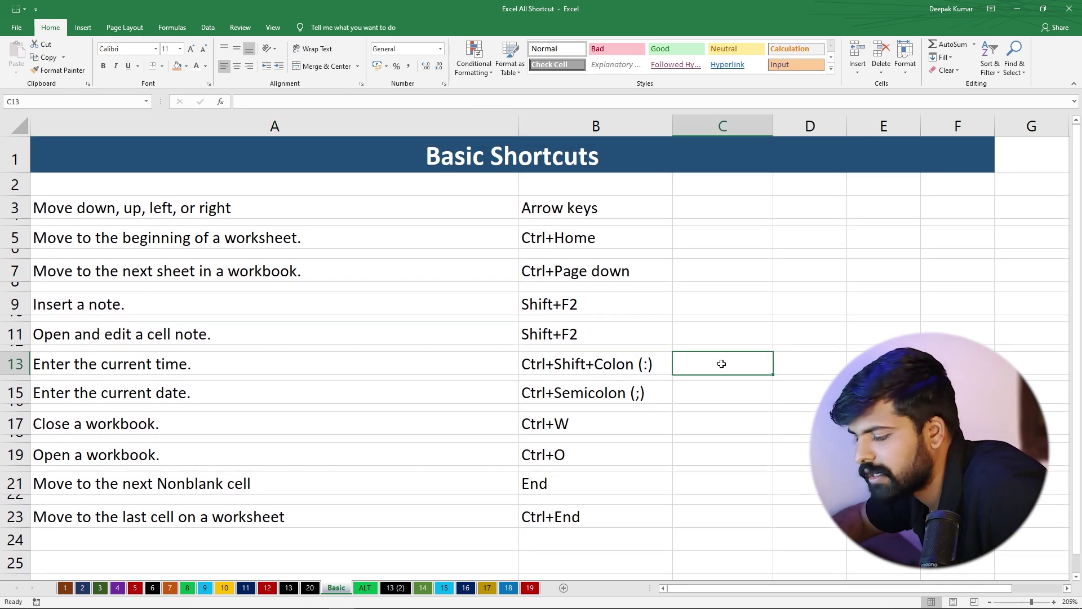
pyautogui.hotkey('ctrl', 'shift', ';')
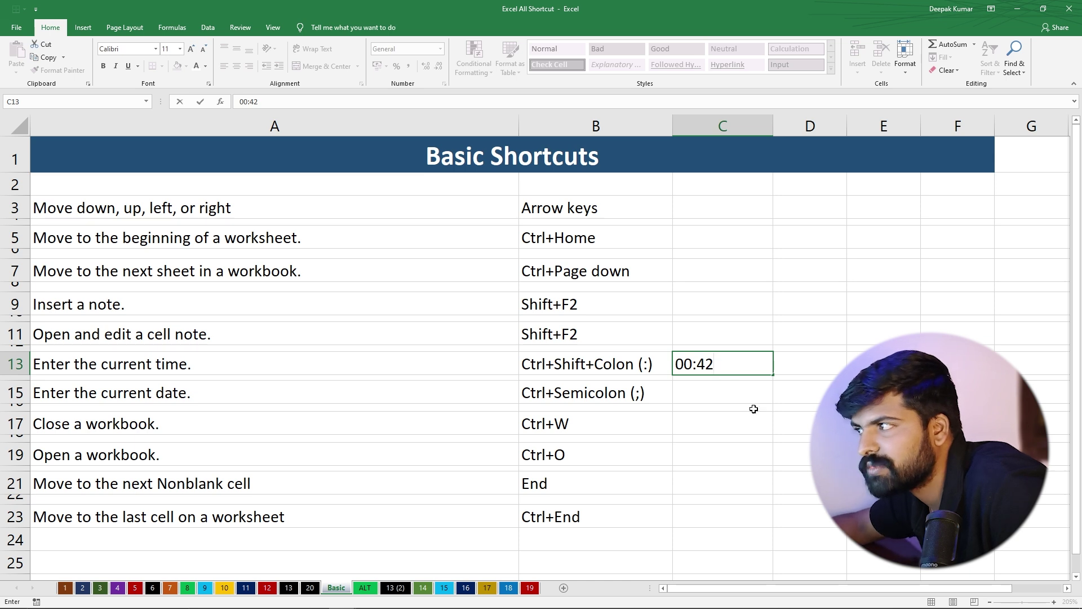
# Enter the current date in C15 as a static value
pyautogui.click(720, 389)
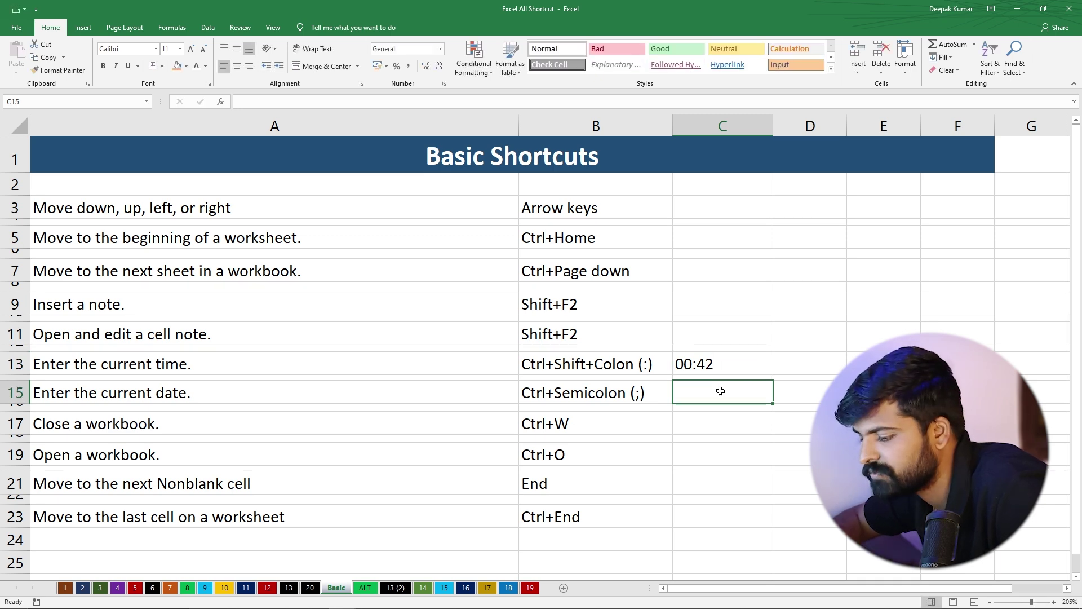
pyautogui.hotkey('ctrl', ';')
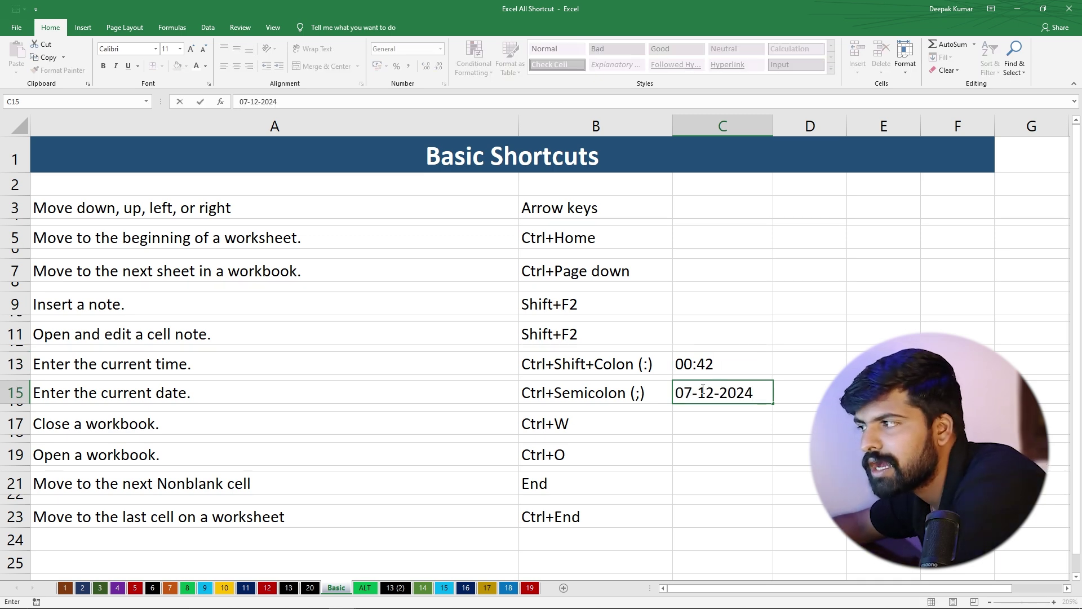
pyautogui.click(728, 426)
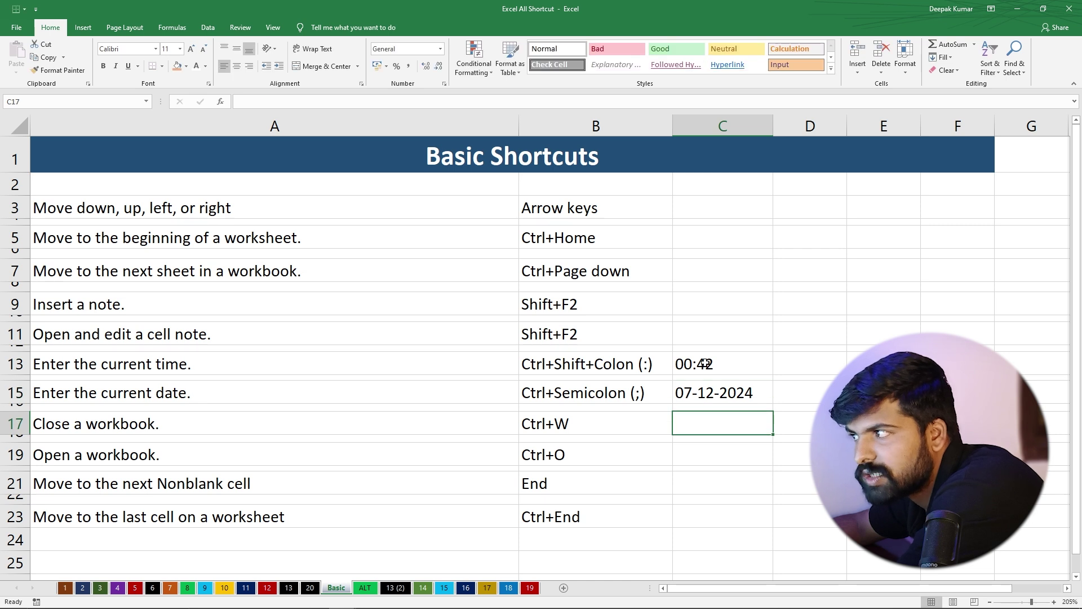
# Check the date and time entries in C15 and C13, and highlight the covered shortcuts in A5:B15
pyautogui.click(711, 400)
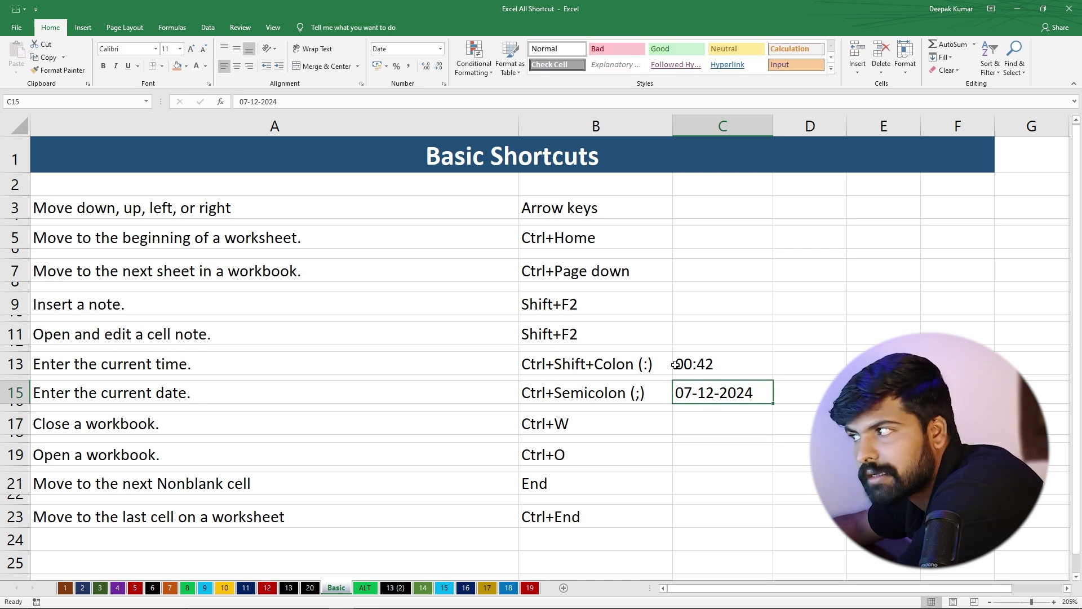
pyautogui.click(699, 362)
pyautogui.moveTo(121, 247); pyautogui.dragTo(564, 396)
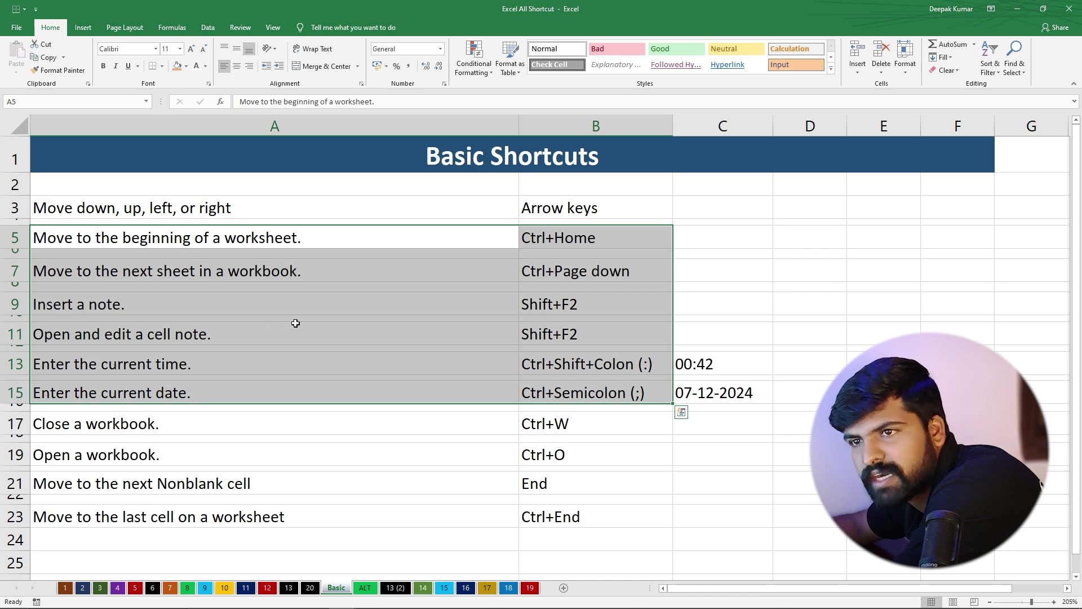
pyautogui.click(217, 312)
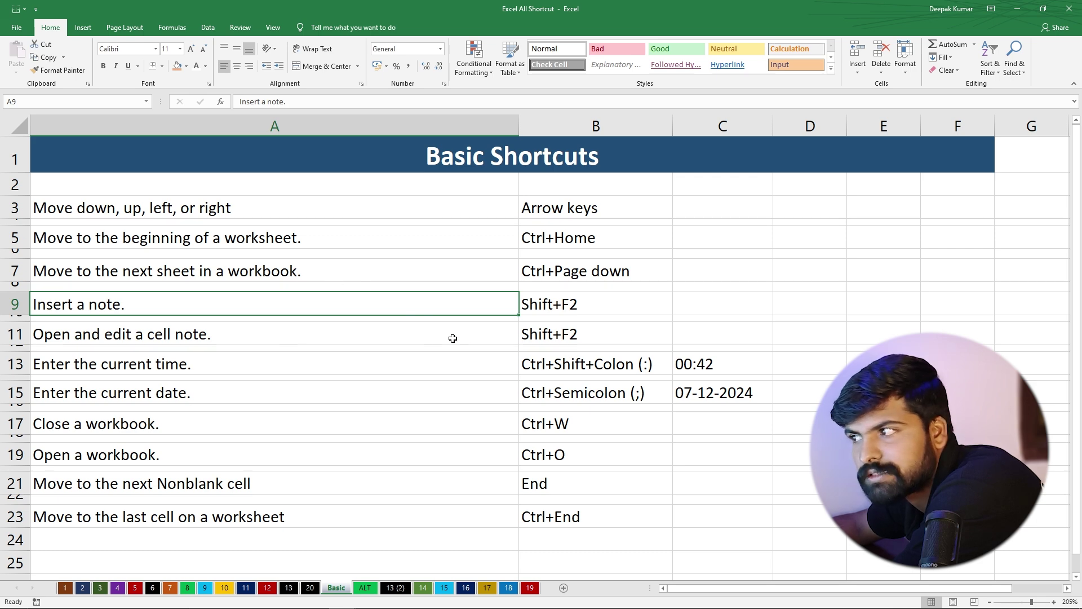
# Select the close-workbook entry and its shortcut in row 17, and bring up the Open workbook screen before returning to the sheet
pyautogui.scroll(-1, 620, 318)
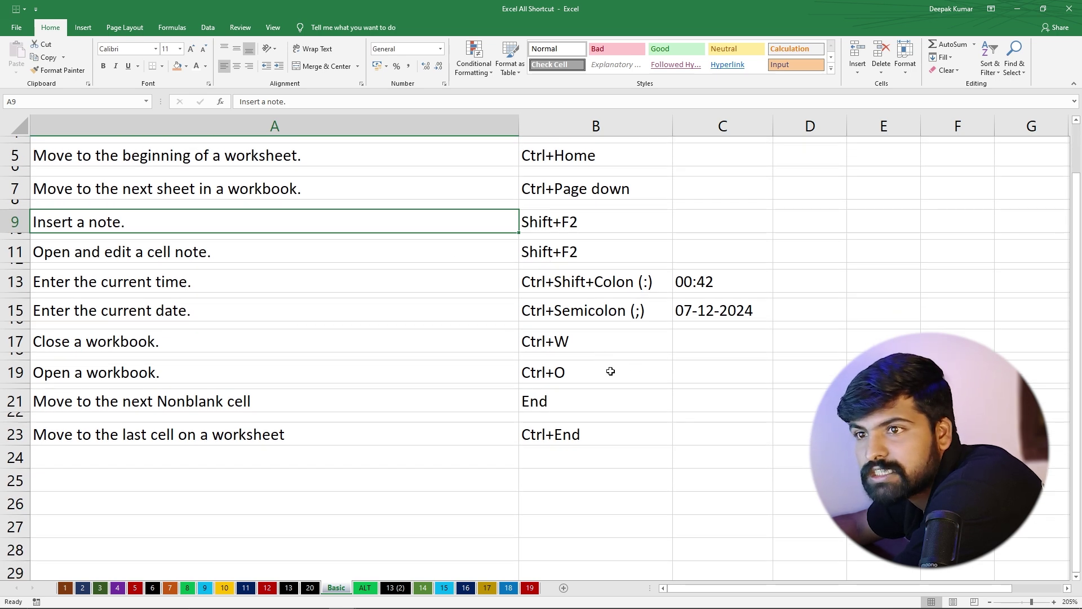
pyautogui.click(153, 342)
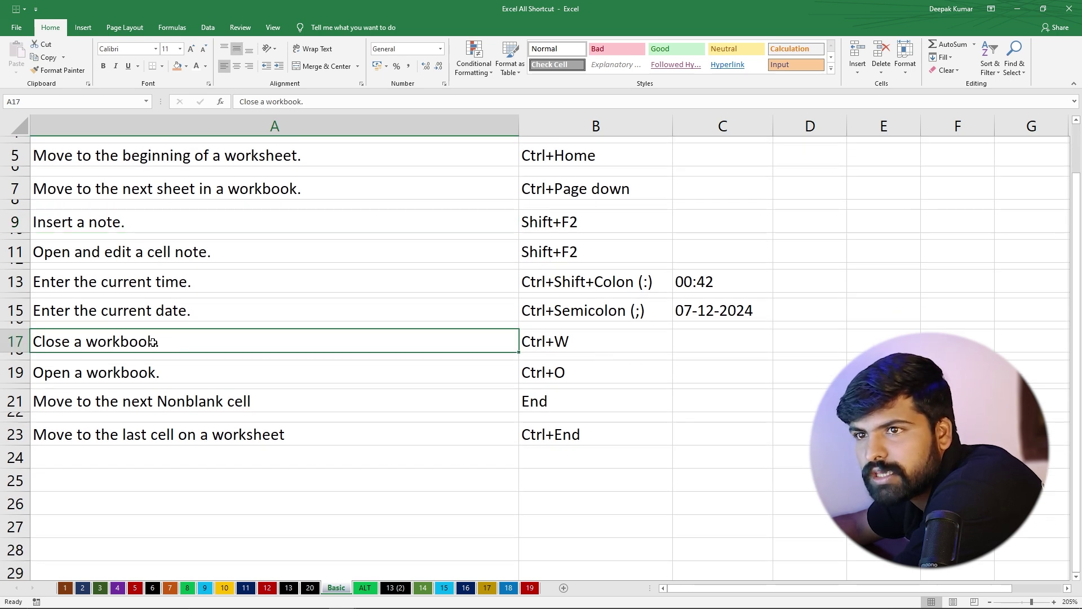
pyautogui.click(533, 340)
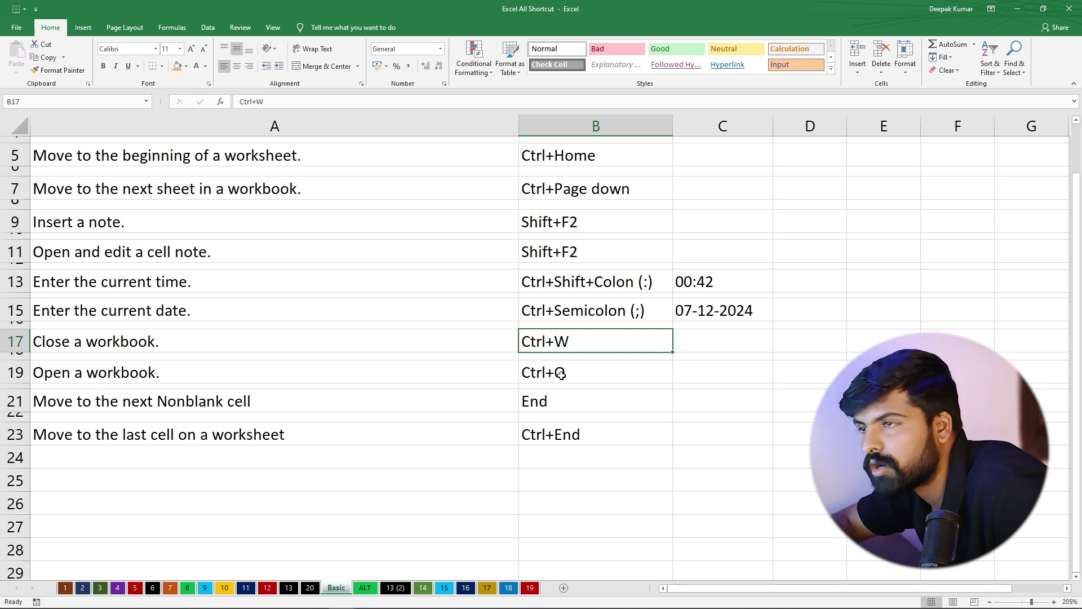
pyautogui.hotkey('ctrl', 'o')
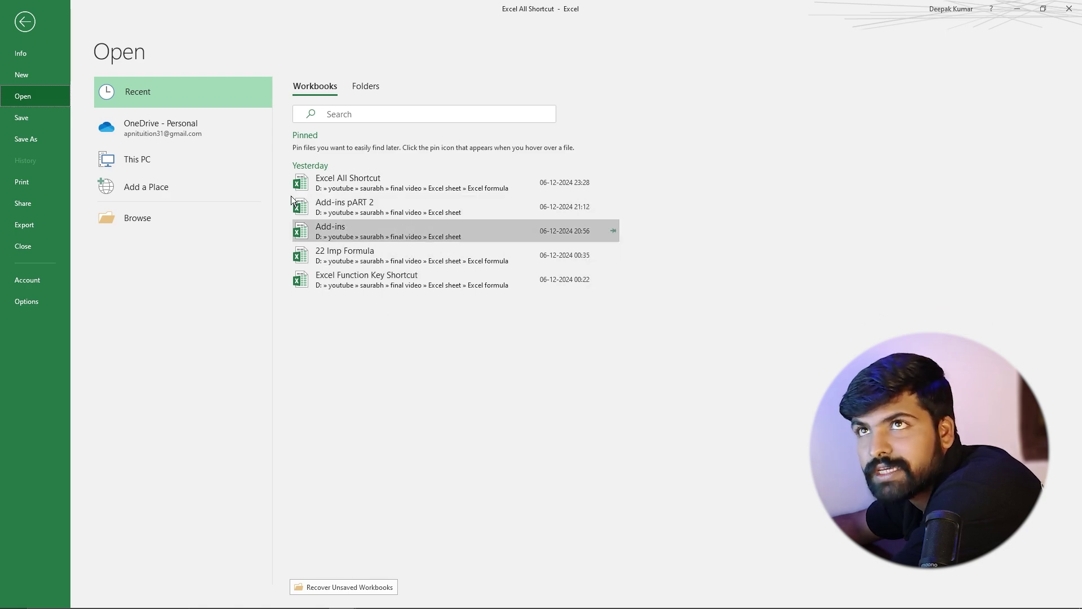
pyautogui.click(26, 25)
# Select the "Move to the next Nonblank cell" entry in A21 and its shortcut in B21
pyautogui.click(186, 394)
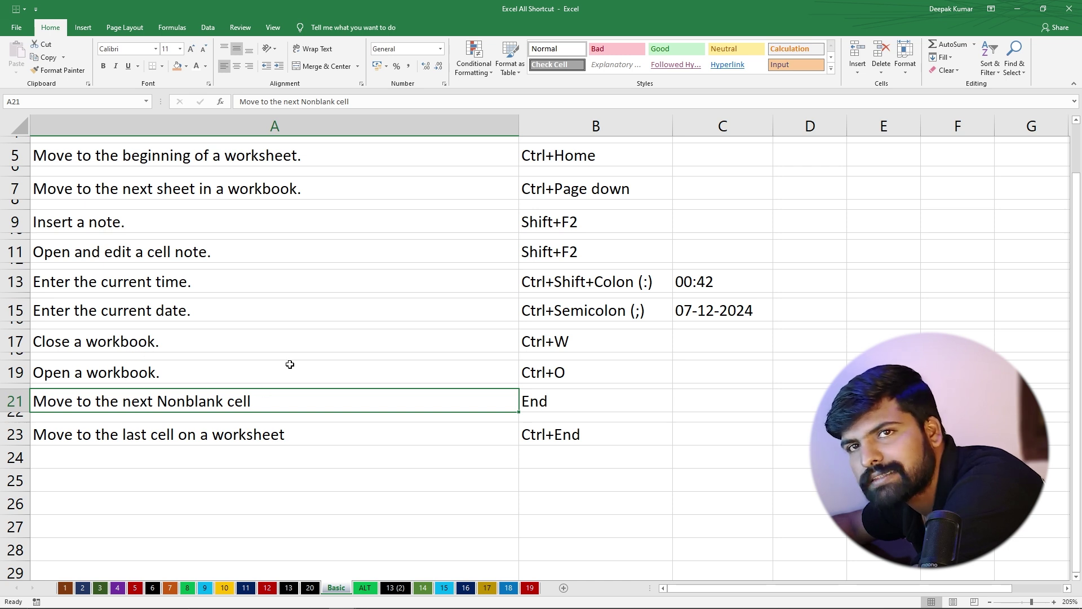
pyautogui.click(546, 401)
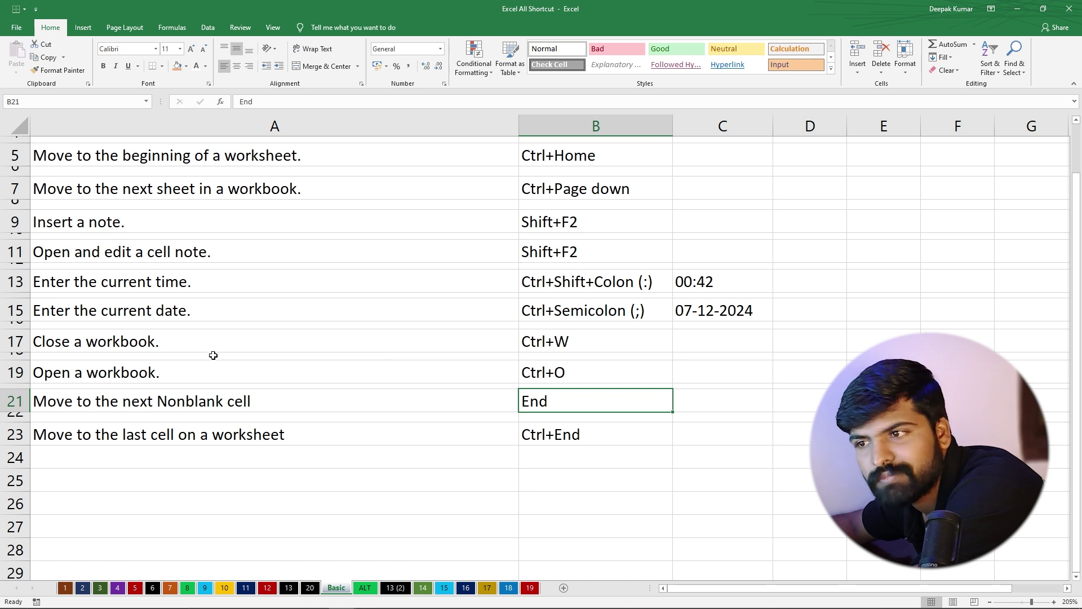
# Select the "Move to the last cell on a worksheet" entry and its shortcut in row 23, and switch to sheet 4
pyautogui.click(71, 435)
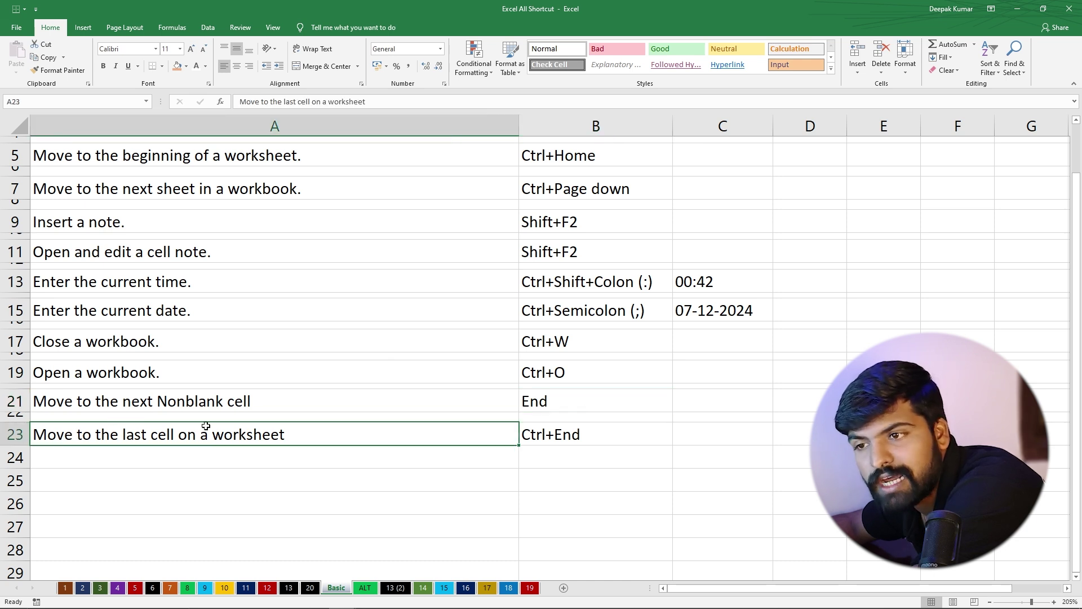
pyautogui.click(560, 431)
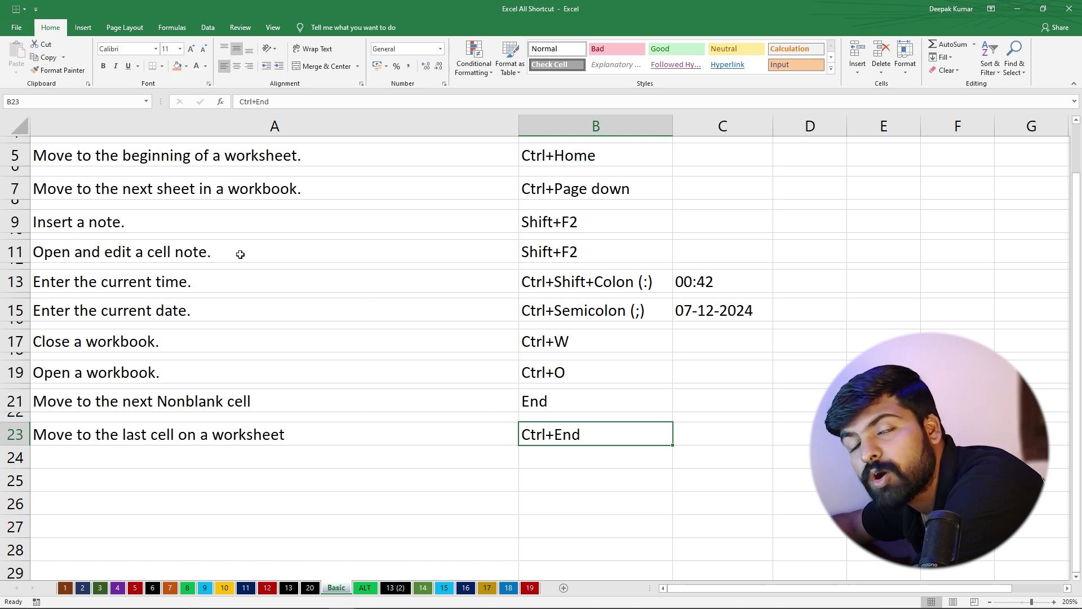
pyautogui.click(118, 588)
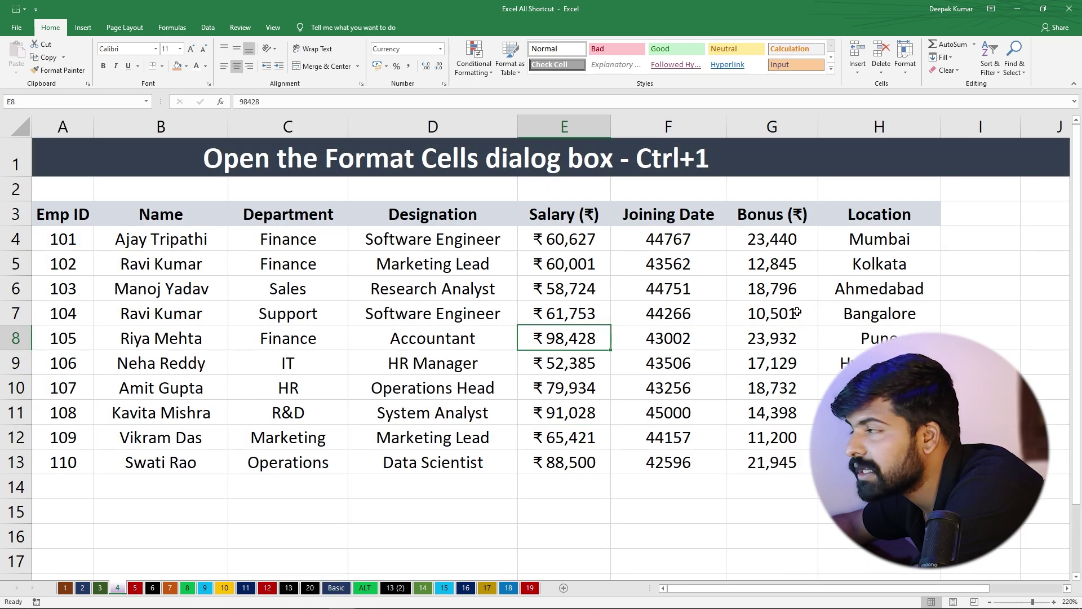
# Starting from A3, move between the last used cell and the beginning of sheet 4, ending in column A of the last data row
pyautogui.click(54, 218)
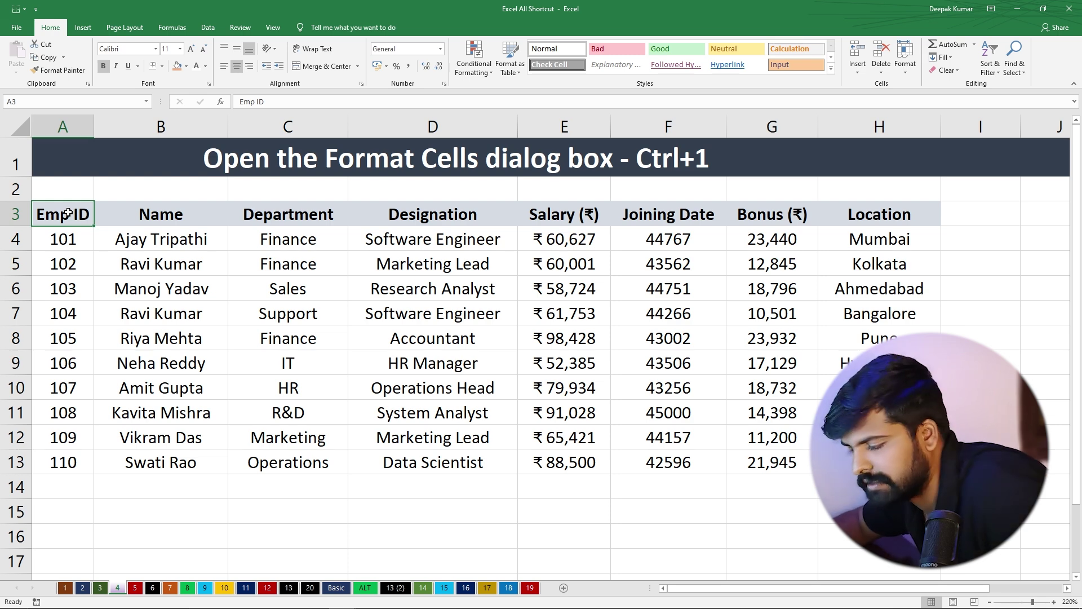
pyautogui.hotkey('ctrl', 'End')
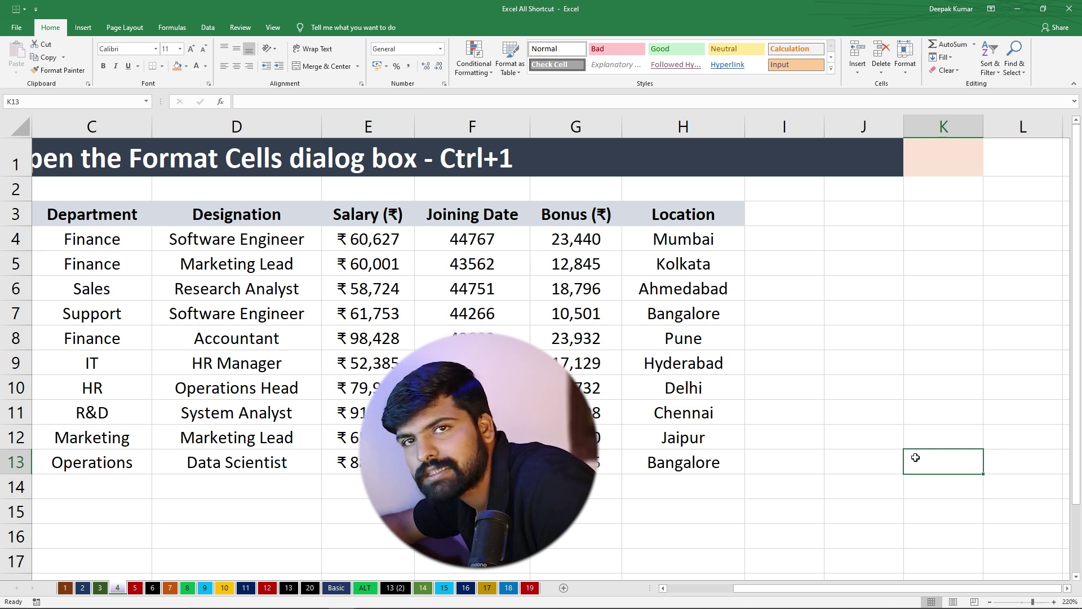
pyautogui.hotkey('ctrl', 'Home')
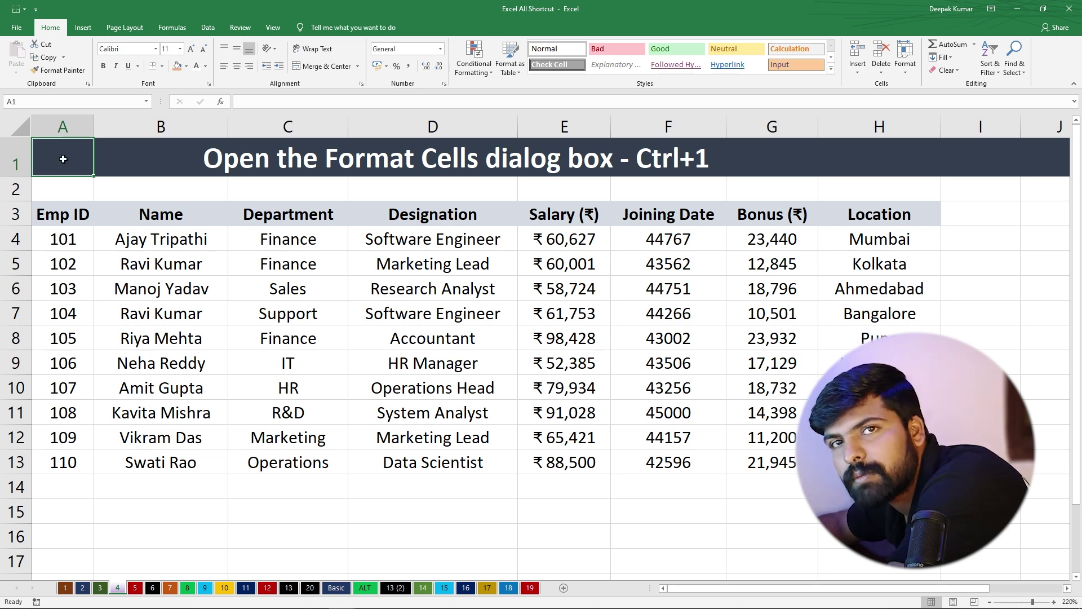
pyautogui.hotkey('ctrl', 'End')
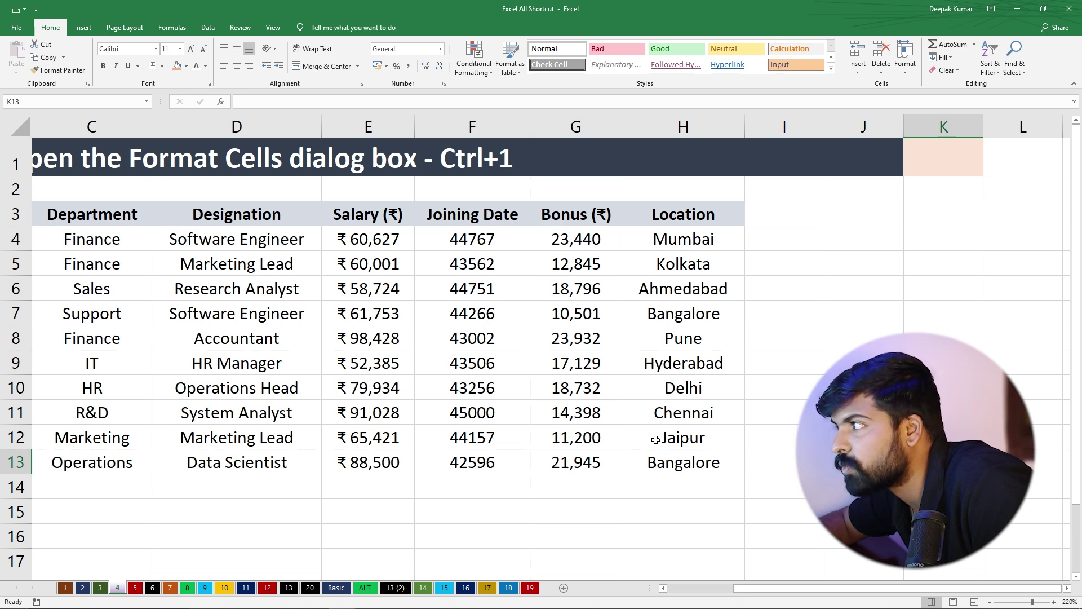
pyautogui.press('Home')
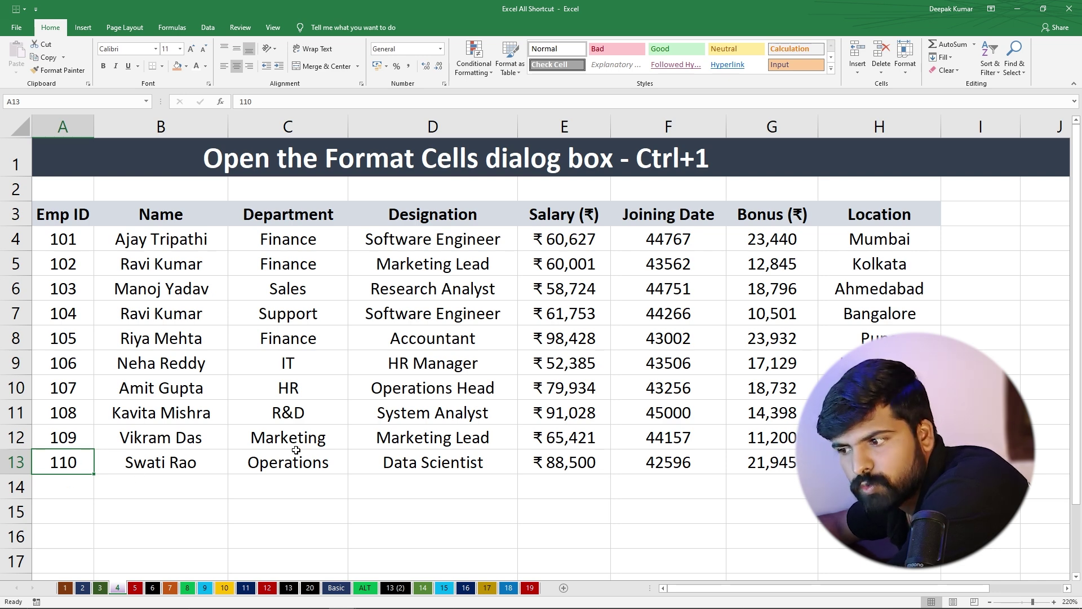
# Switch to the ALT sheet and display the ribbon key tips with C7 selected
pyautogui.click(365, 588)
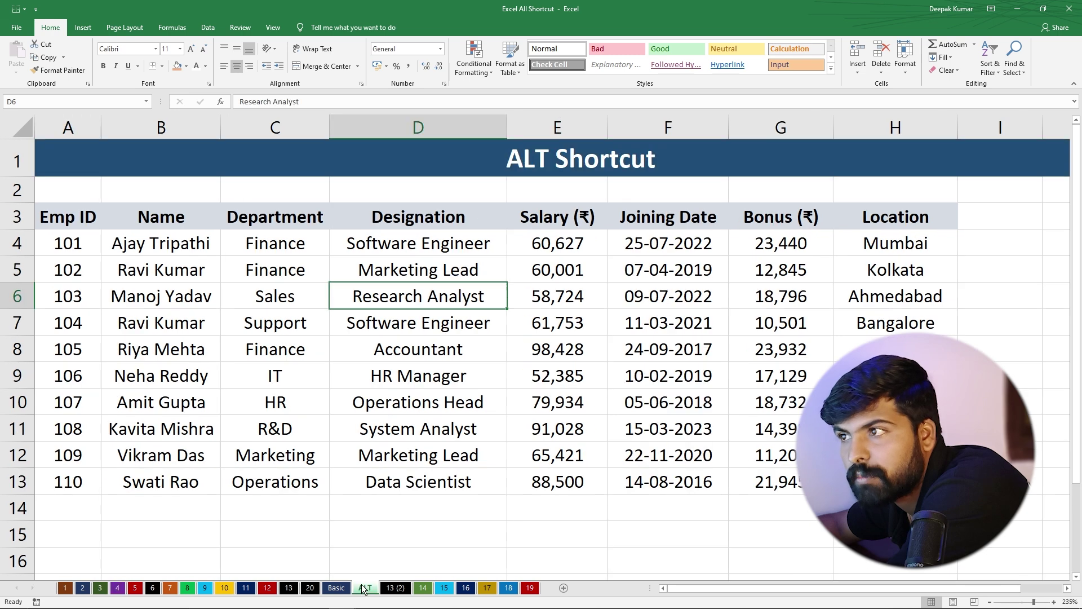
pyautogui.click(323, 324)
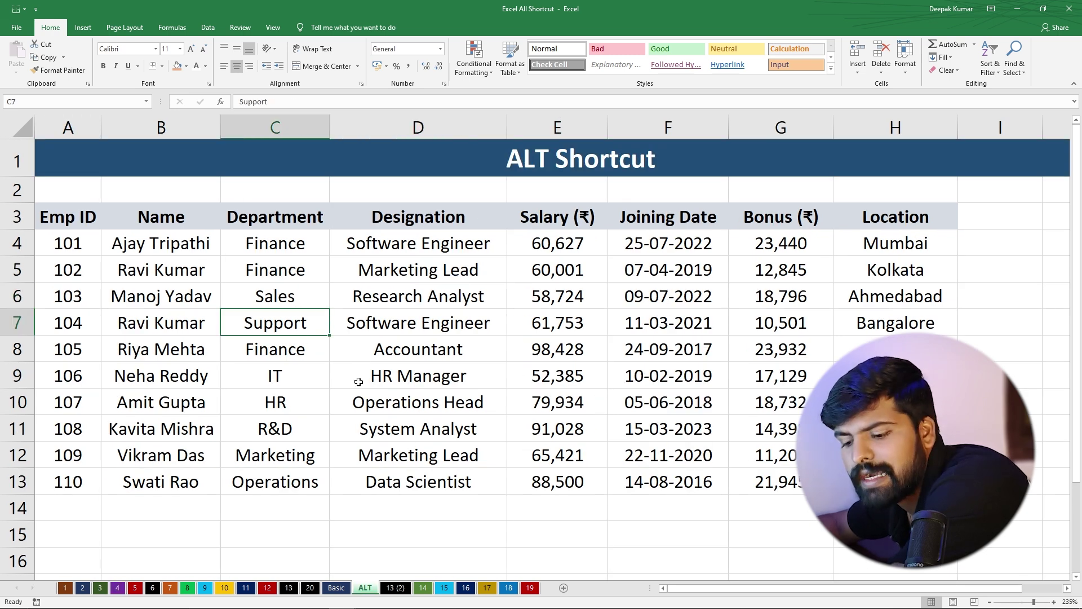
pyautogui.press('alt')
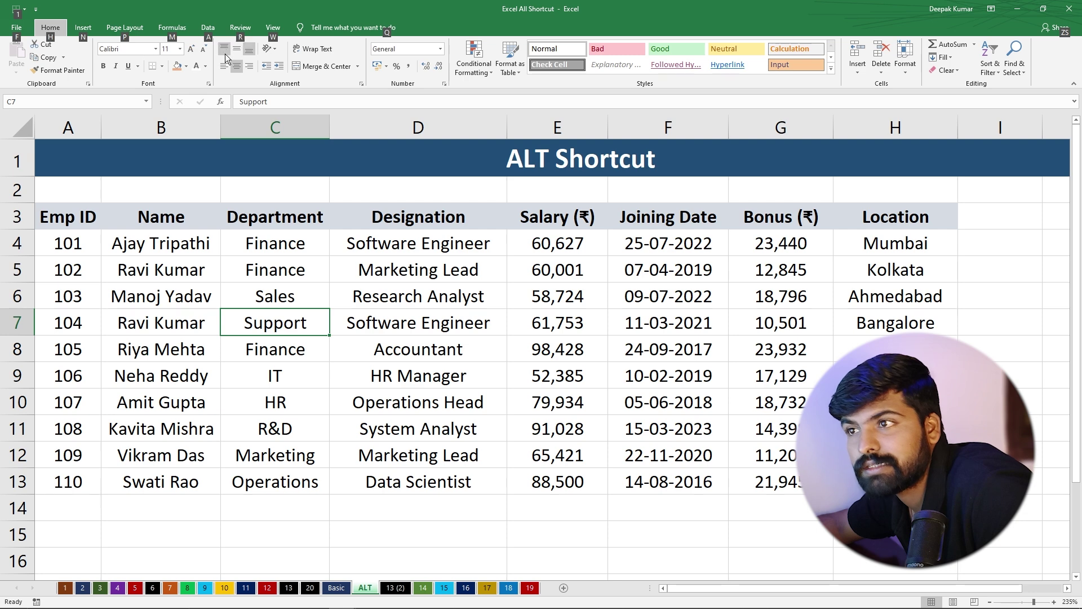
# With C9 selected, bring up the Insert Icons gallery through the ribbon key tips and close it without inserting anything
pyautogui.click(292, 368)
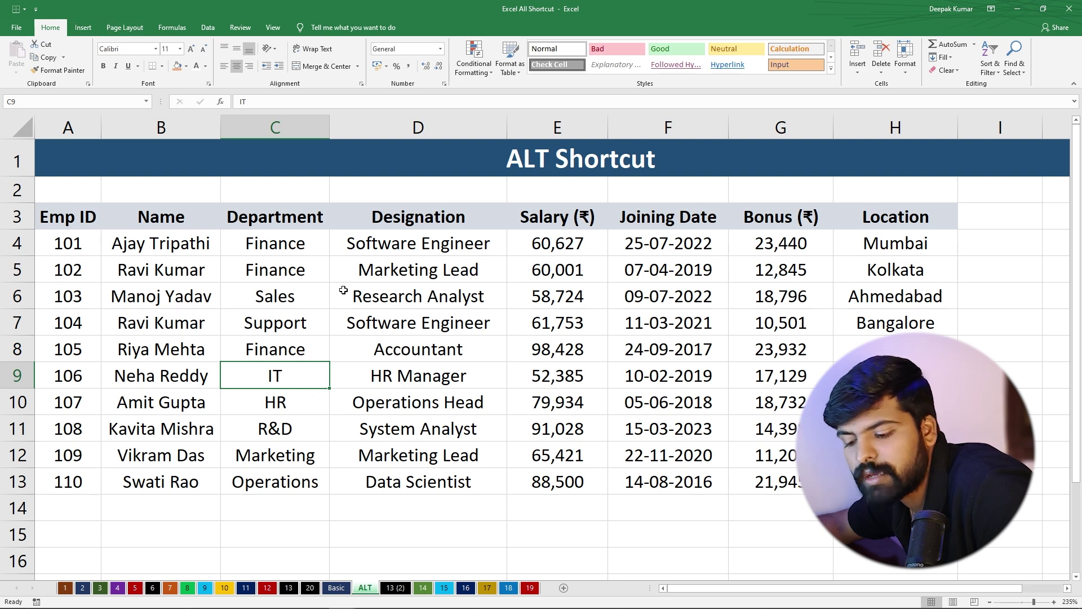
pyautogui.press('alt')
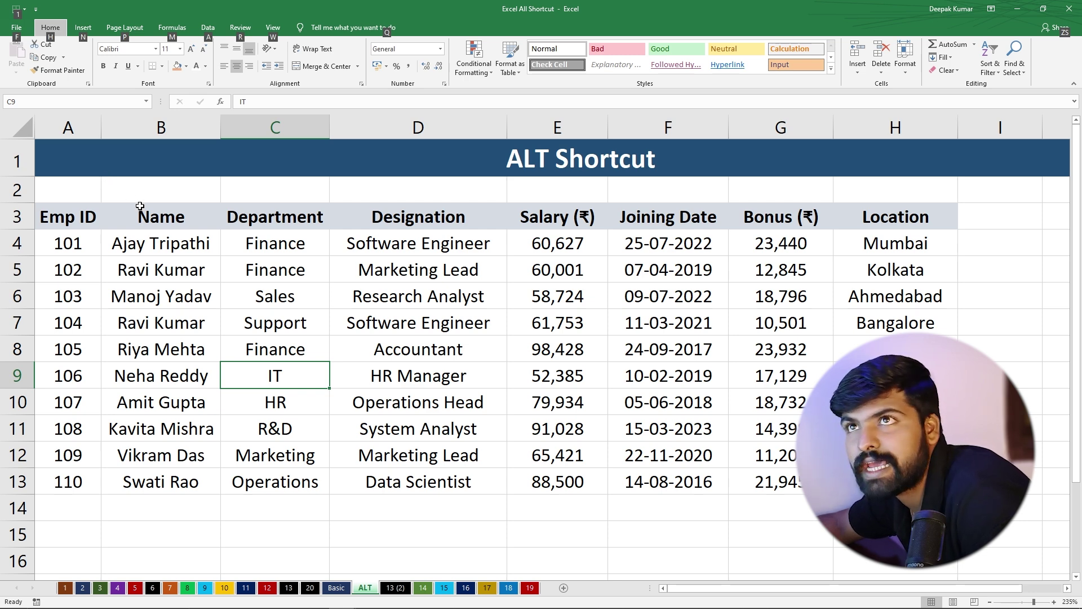
pyautogui.press('n')
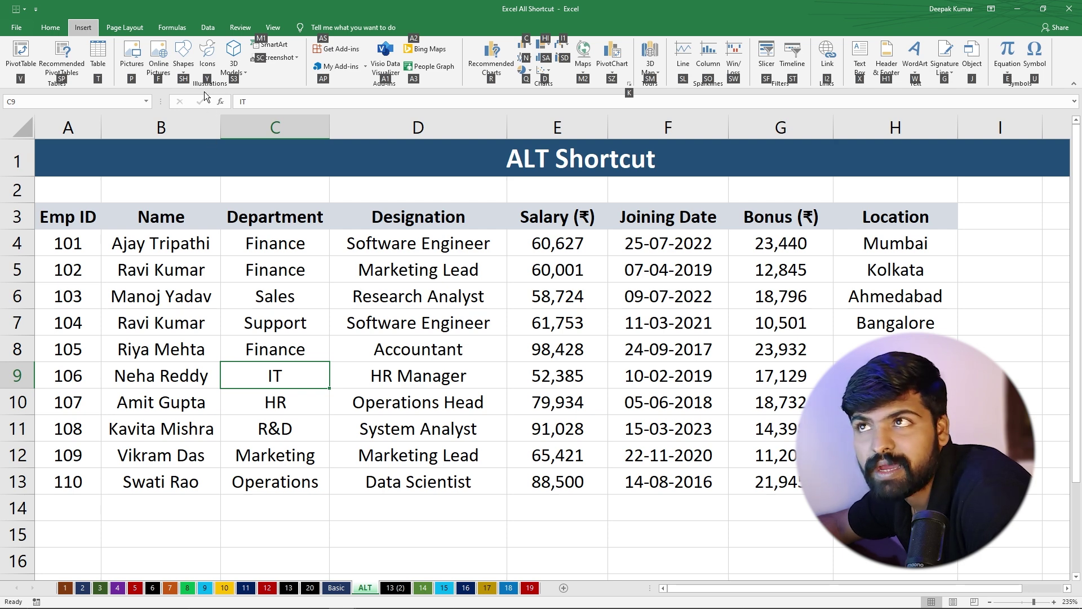
pyautogui.press('y')
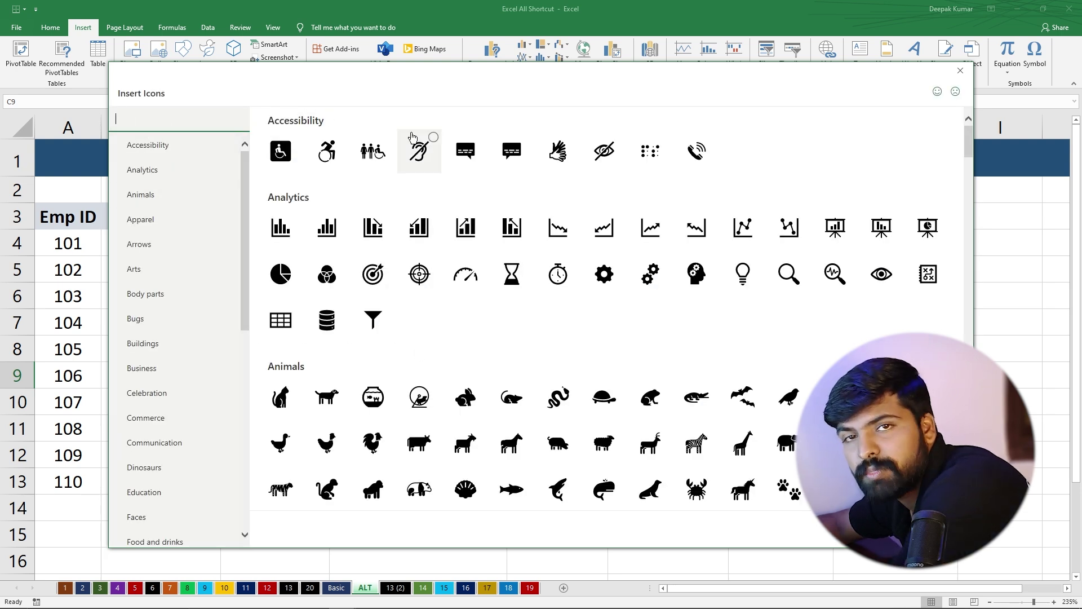
pyautogui.click(961, 71)
# Turn on filters for the employee table on the ALT sheet through the ribbon key tips, with D8 selected
pyautogui.click(427, 338)
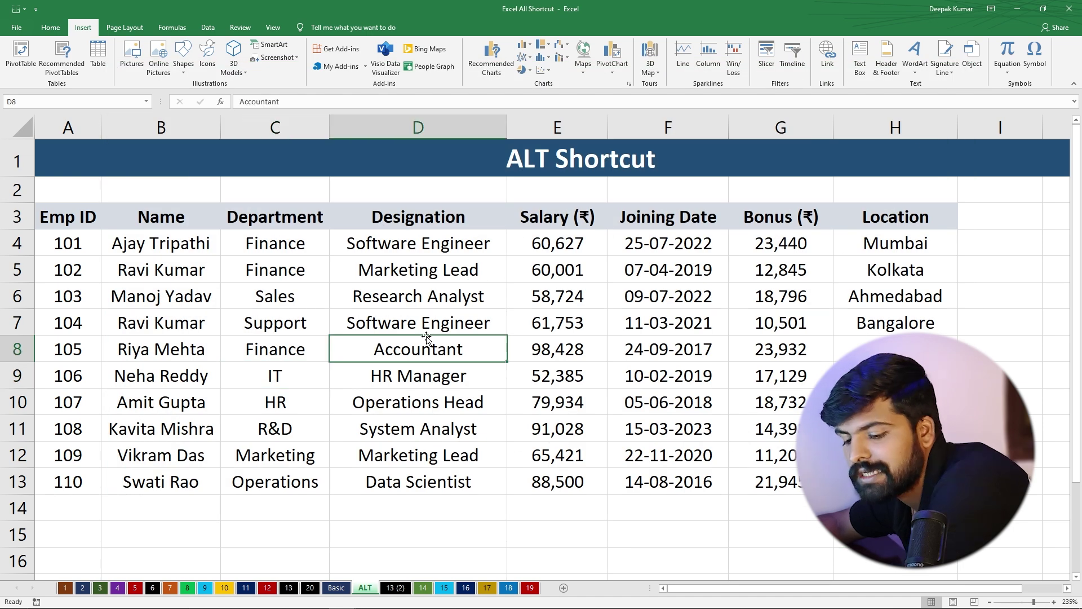
pyautogui.press('alt')
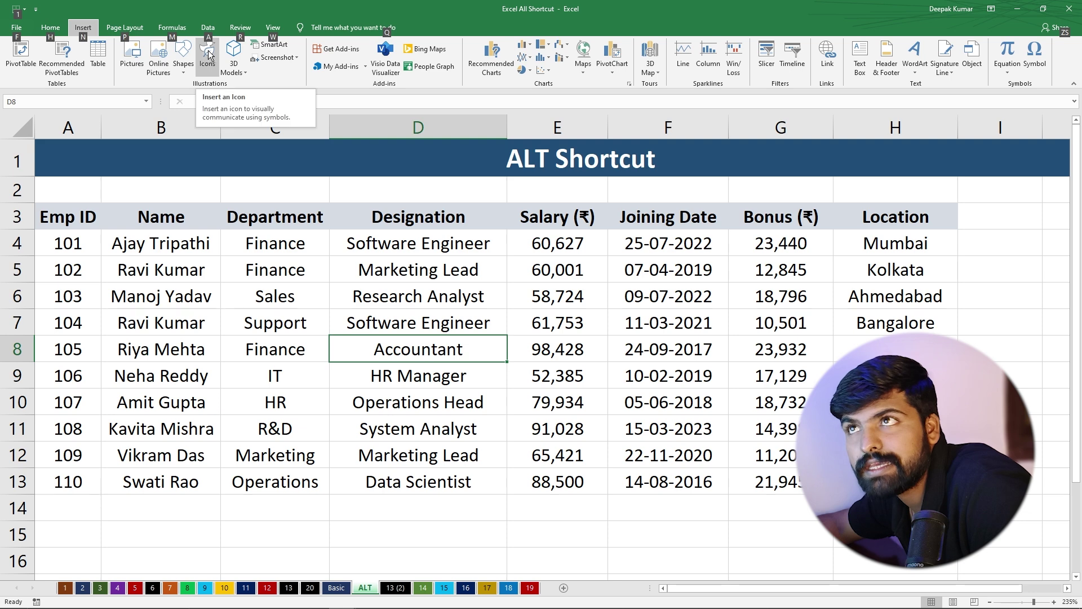
pyautogui.press('a')
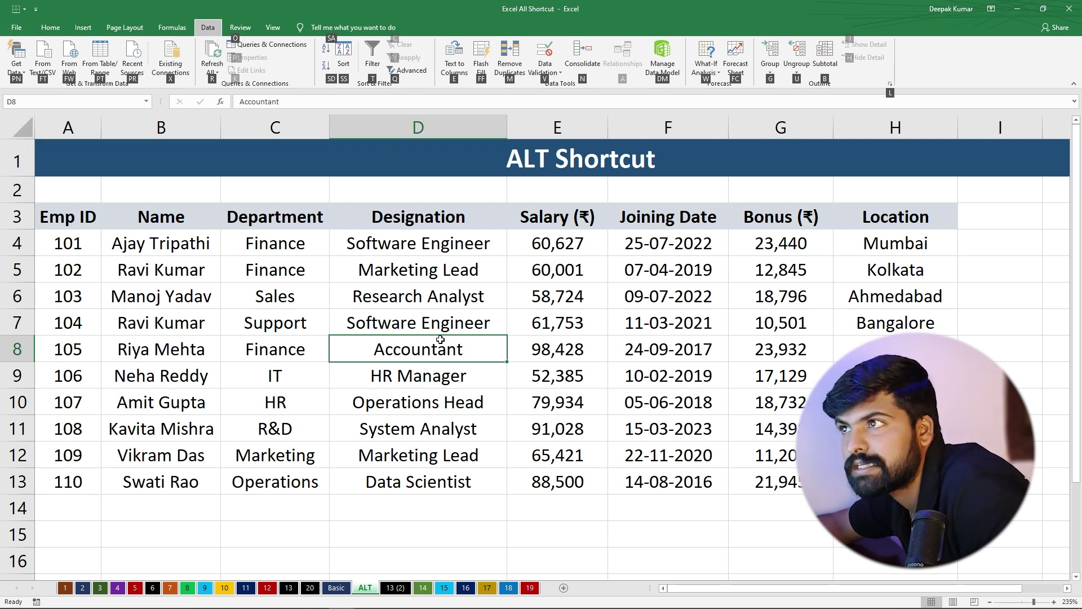
pyautogui.press('t')
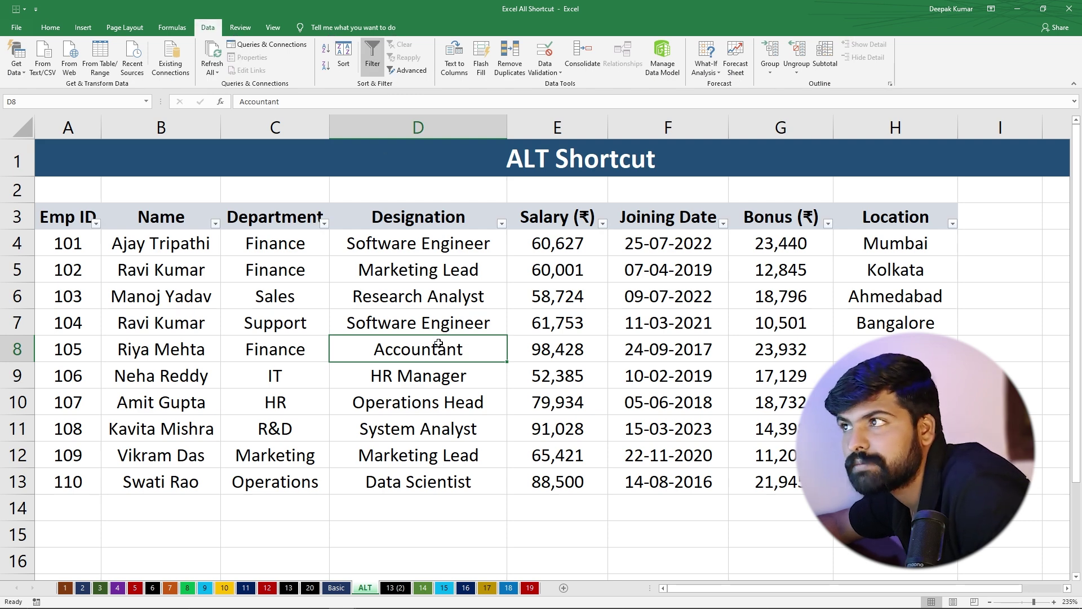
# Check the Designation column's filter list twice without filtering, and select D7 and C7 in the employee table
pyautogui.click(502, 224)
pyautogui.click(502, 224)
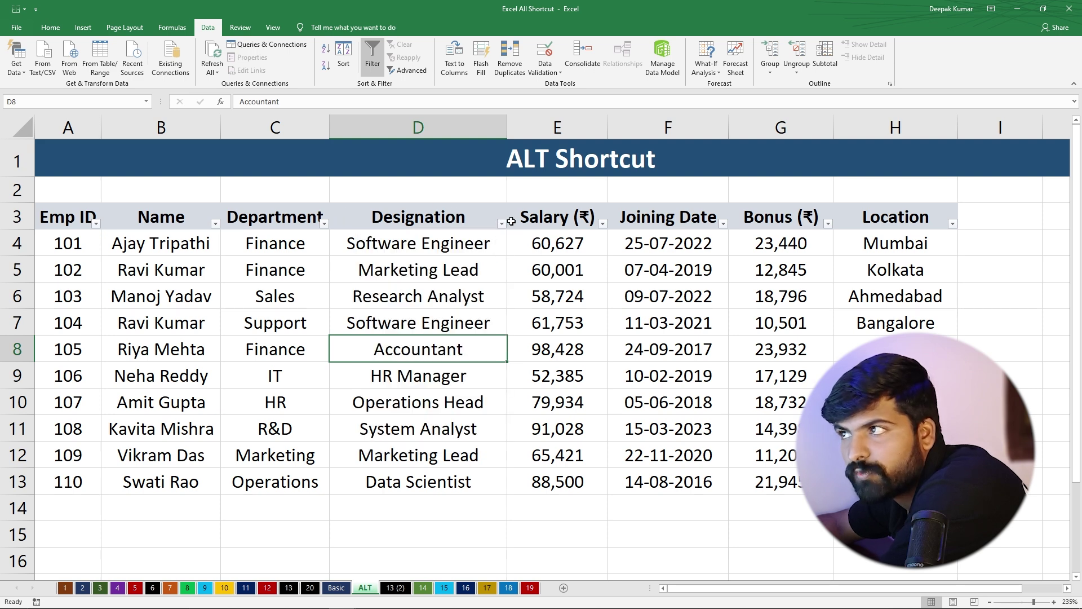
pyautogui.click(501, 224)
pyautogui.click(501, 223)
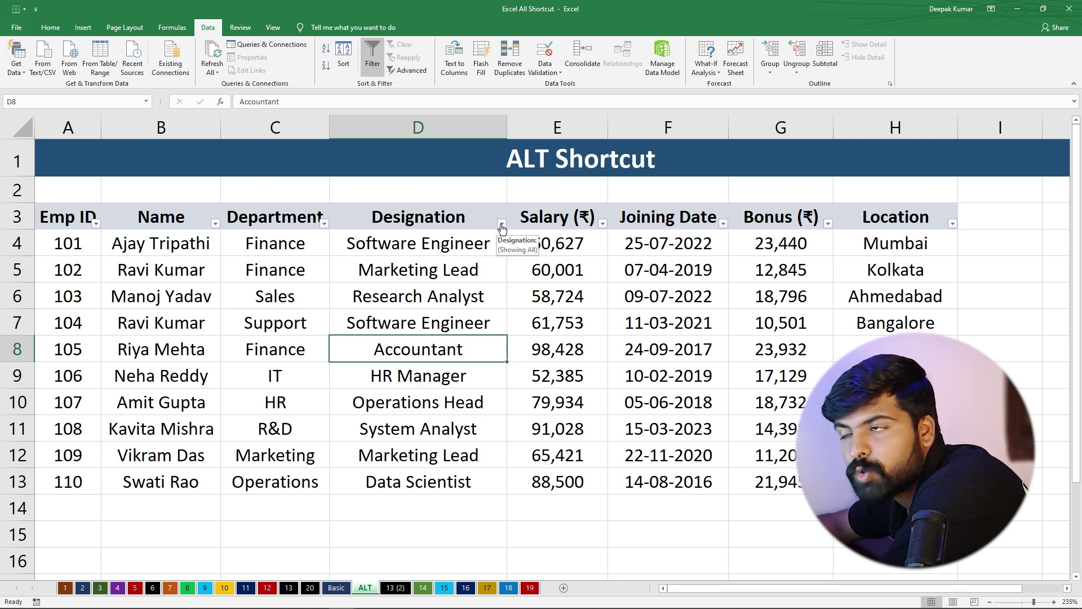
pyautogui.click(478, 314)
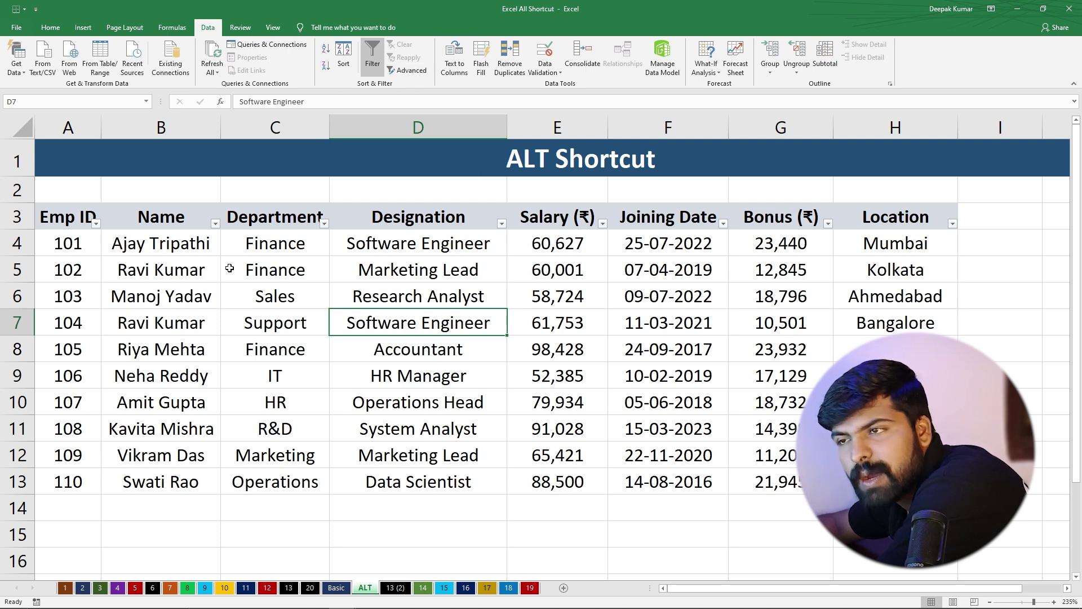
pyautogui.click(258, 322)
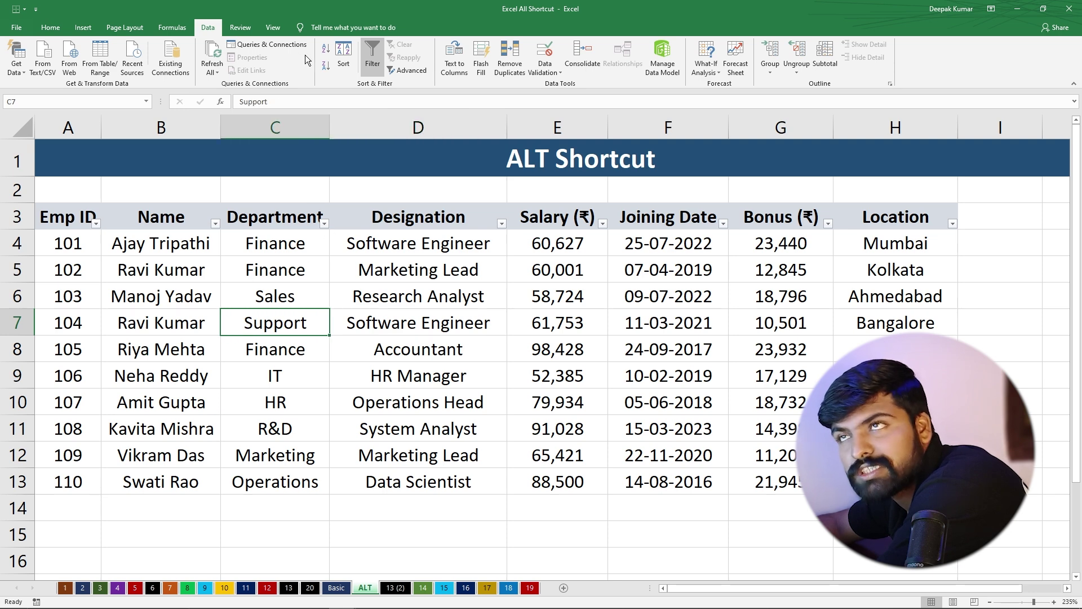